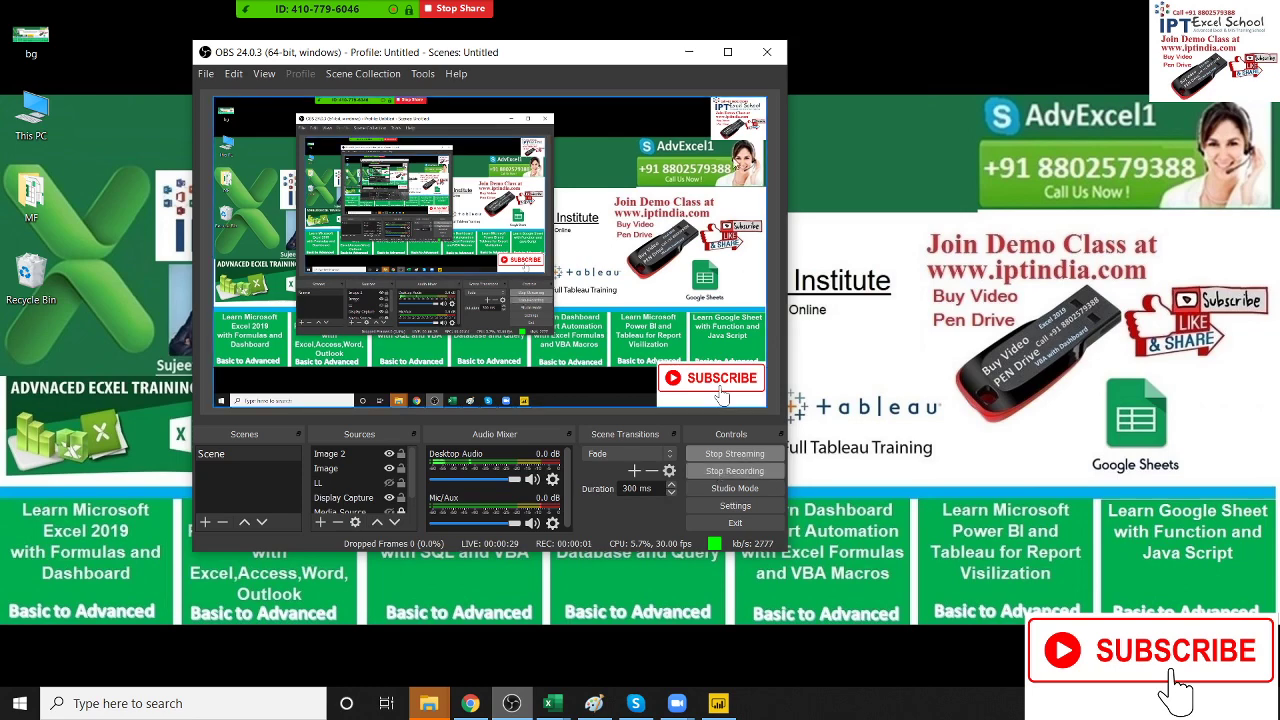
Step: Minimize OBS Studio and switch to the Dashboard -1 Excel workbook of sales log data
left_click(688, 52)
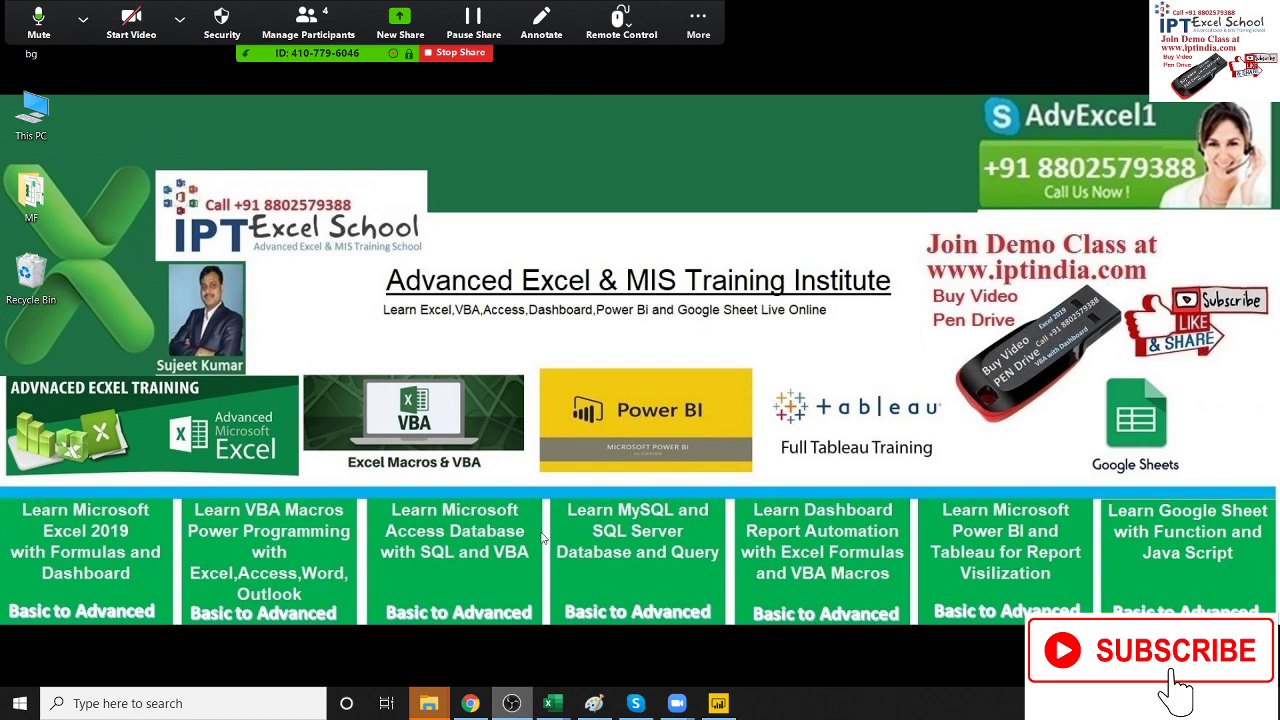
mouse_move(557, 706)
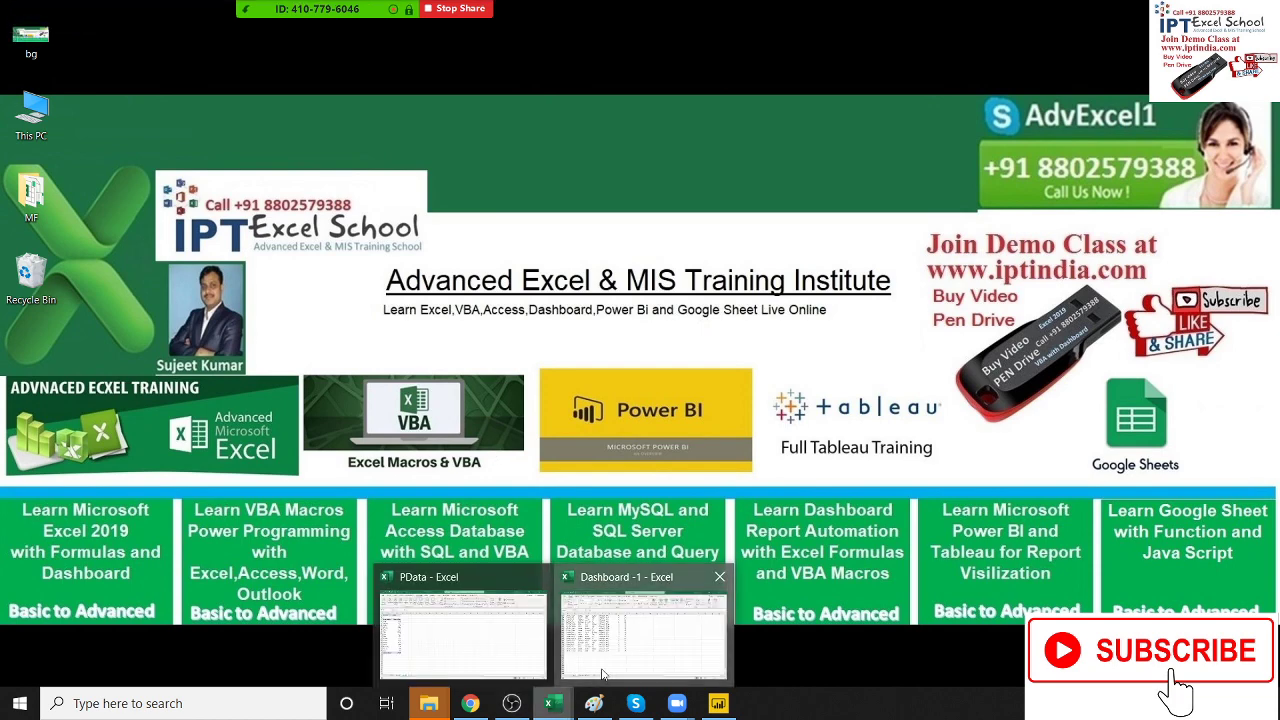
left_click(600, 680)
left_click(83, 386)
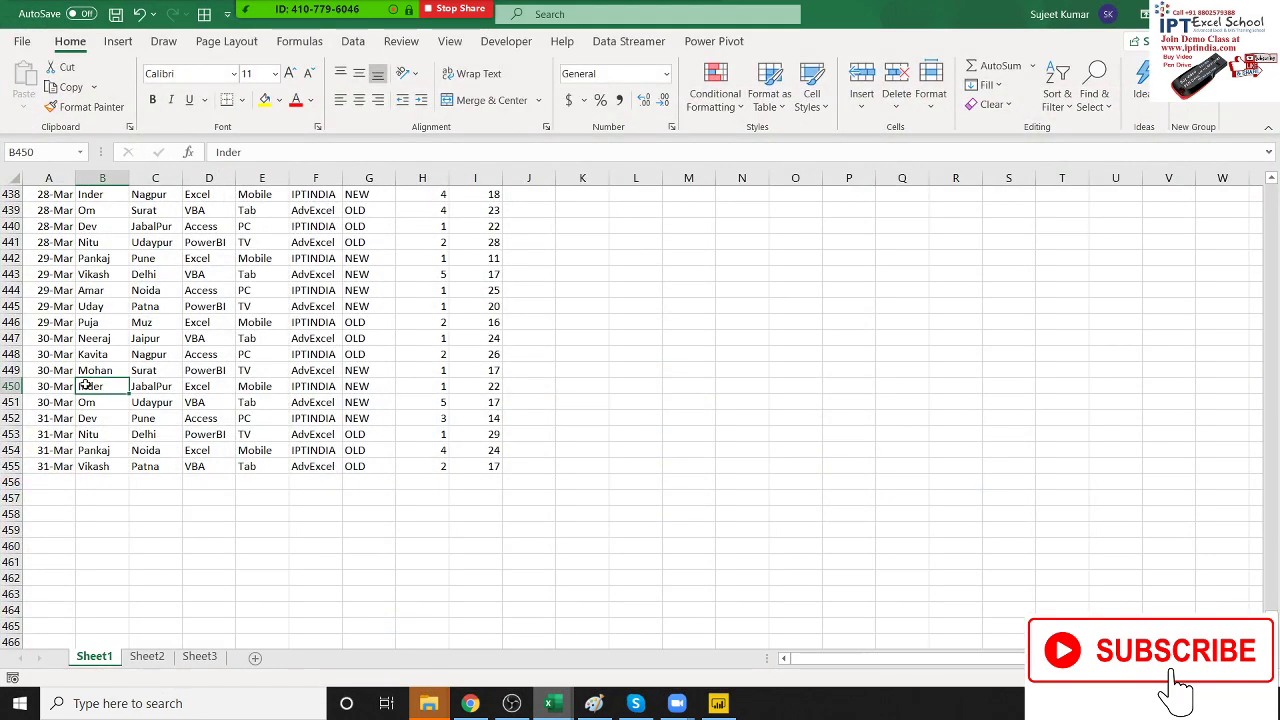
Step: Return to the top of the data and highlight the Date, Name, City, Product and Device columns
key("ctrl+Up")
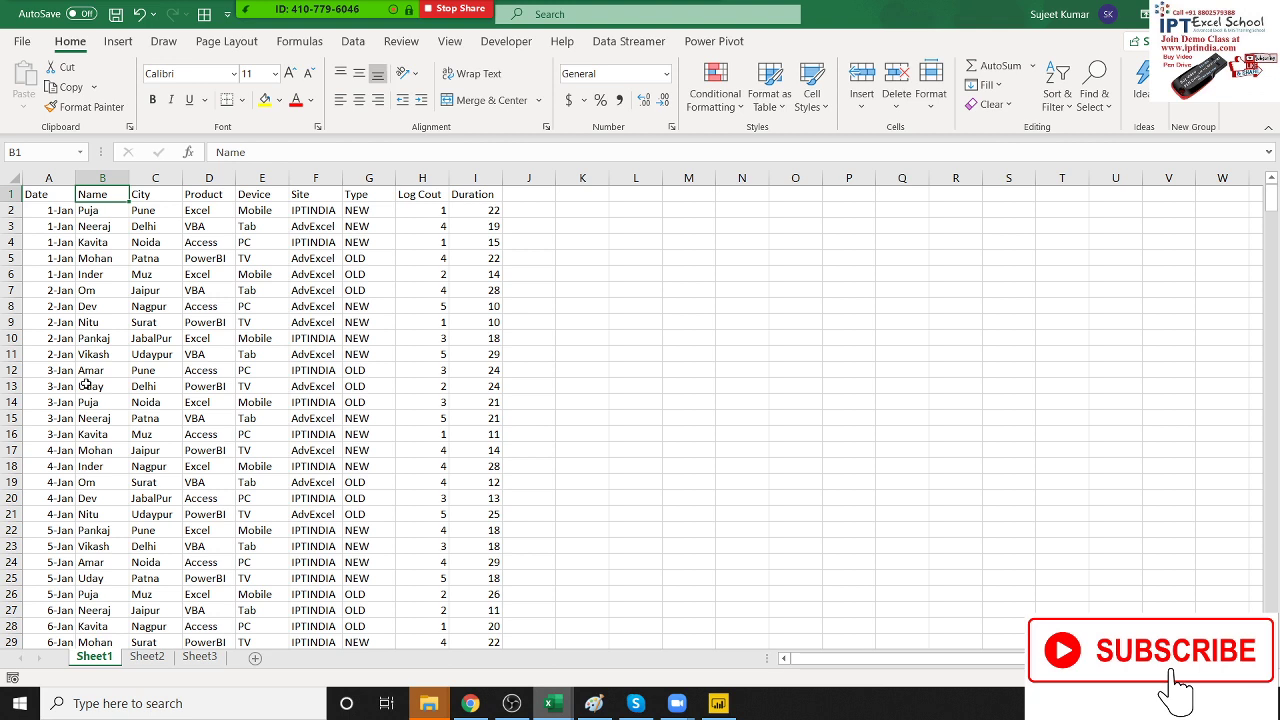
left_click(266, 342)
left_click(50, 180)
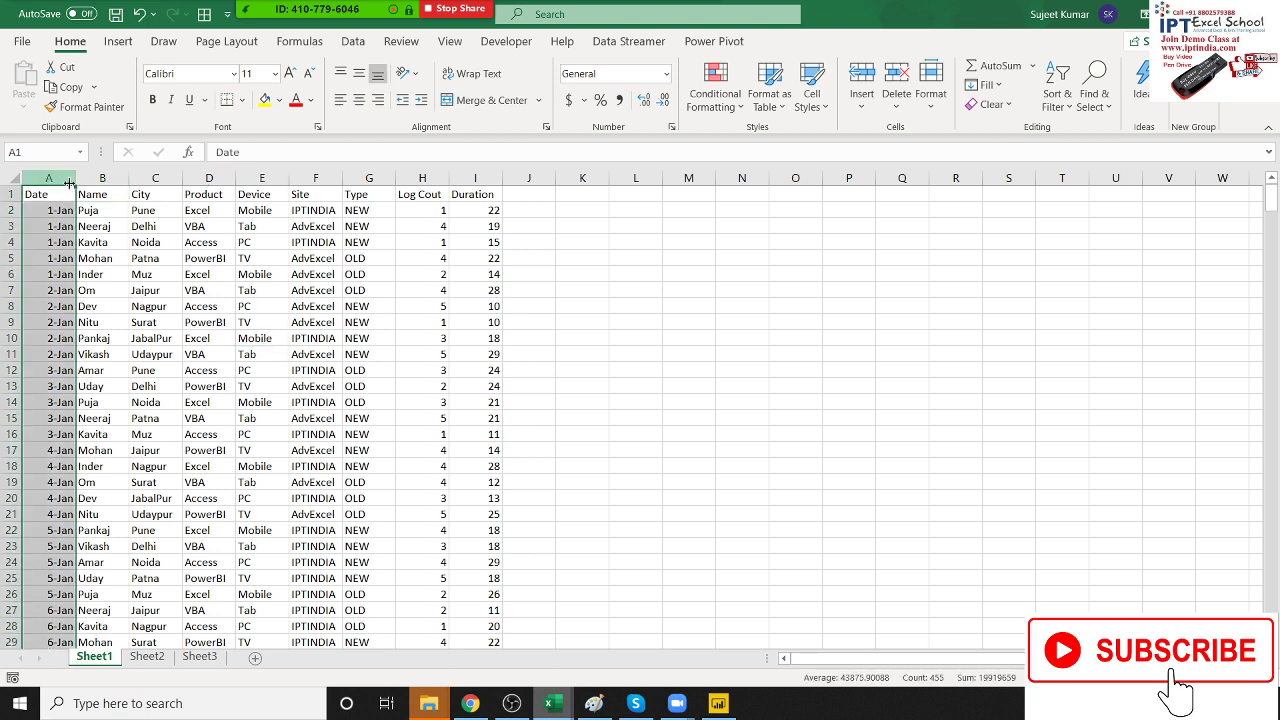
left_click(100, 180)
left_click(150, 179)
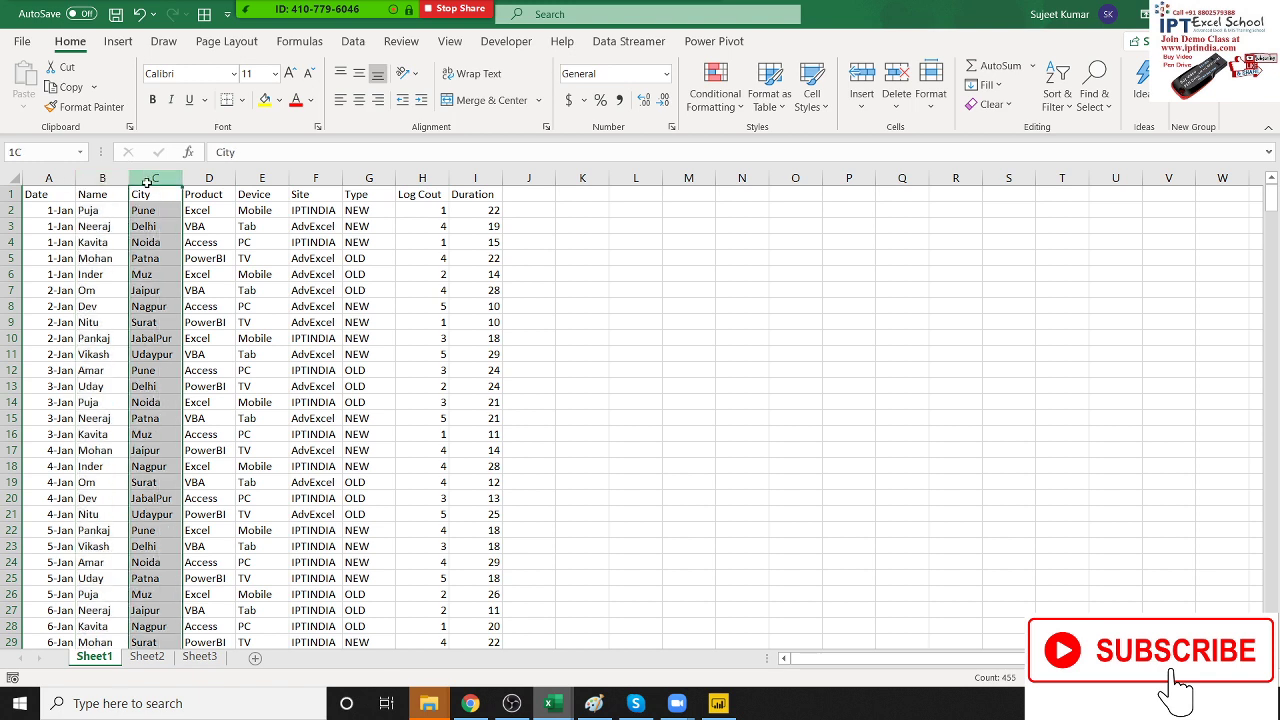
left_click(209, 178)
left_click(262, 178)
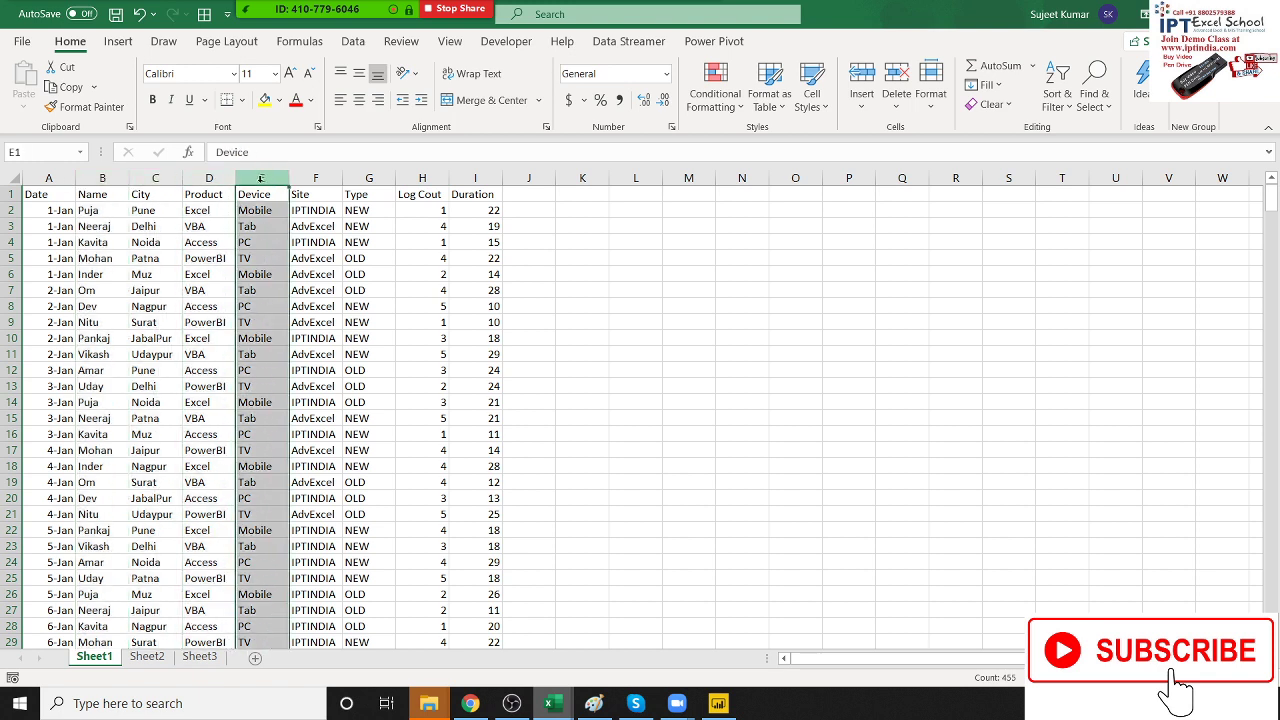
Step: Highlight the Site, Type, Log Cout and Duration columns and the Date–Log Cout block, then minimize Excel
left_click(315, 178)
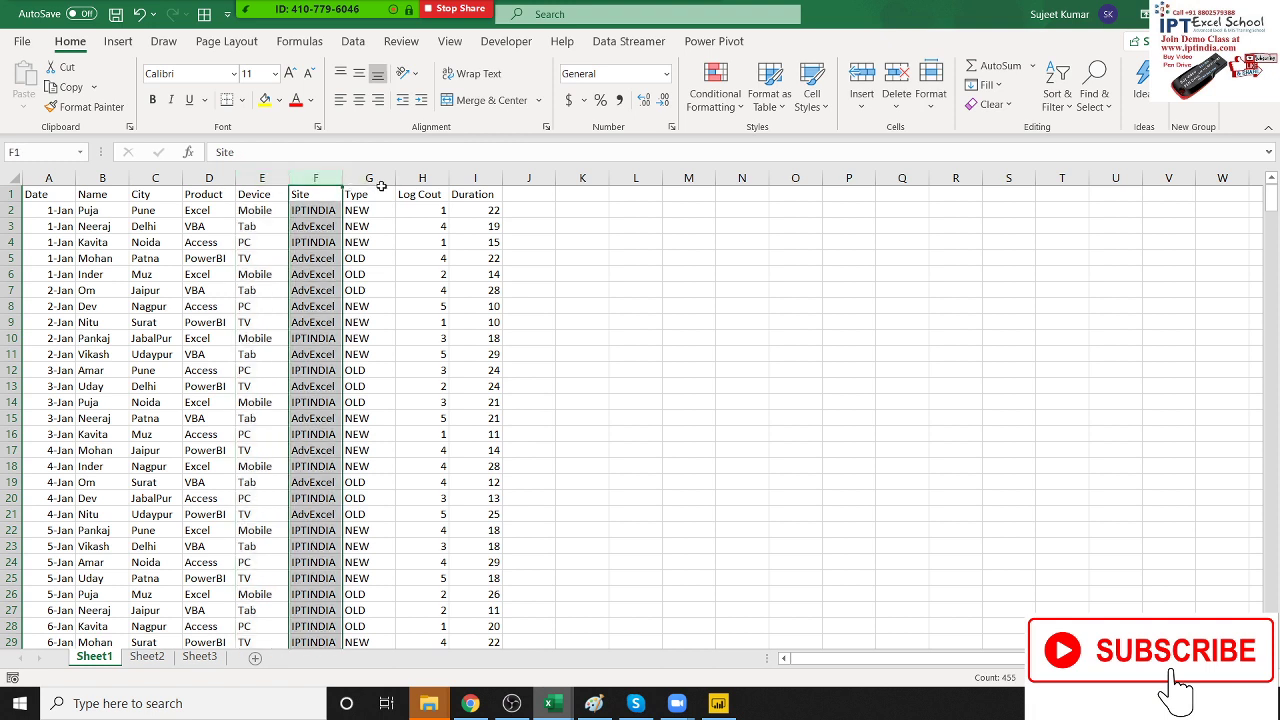
left_click_drag(380, 208, 381, 244)
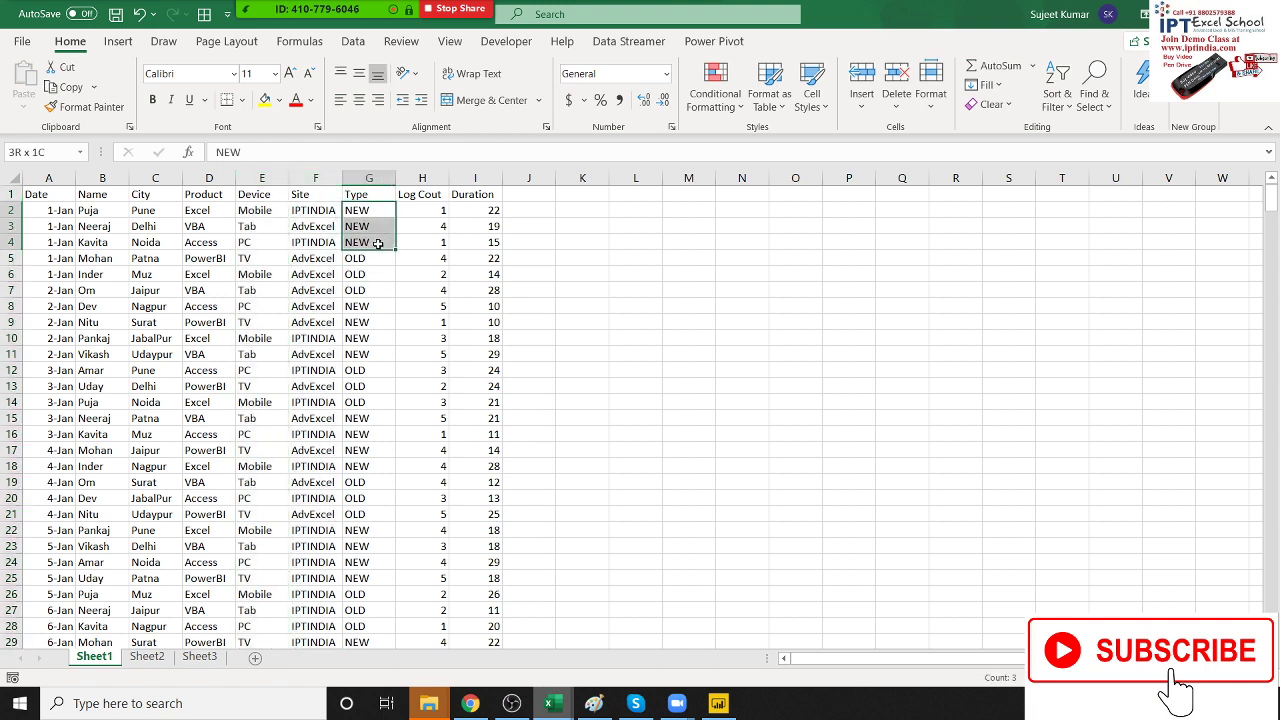
left_click(387, 180)
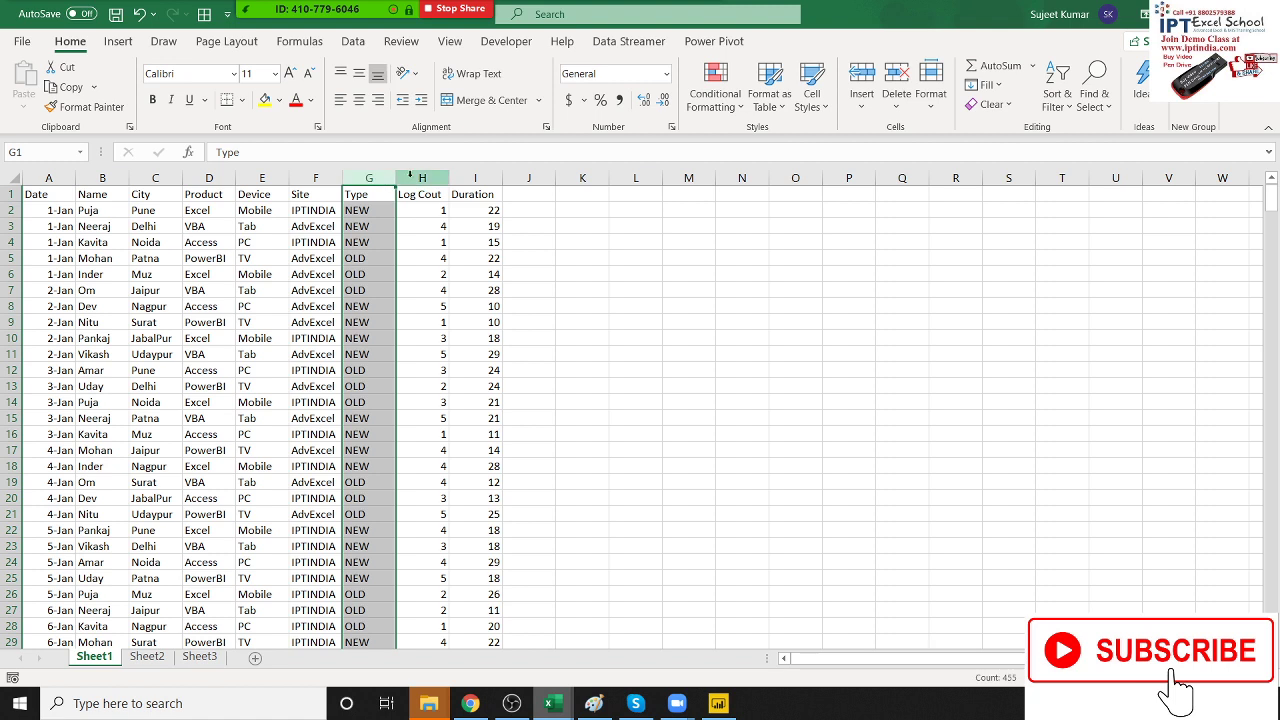
left_click(415, 178)
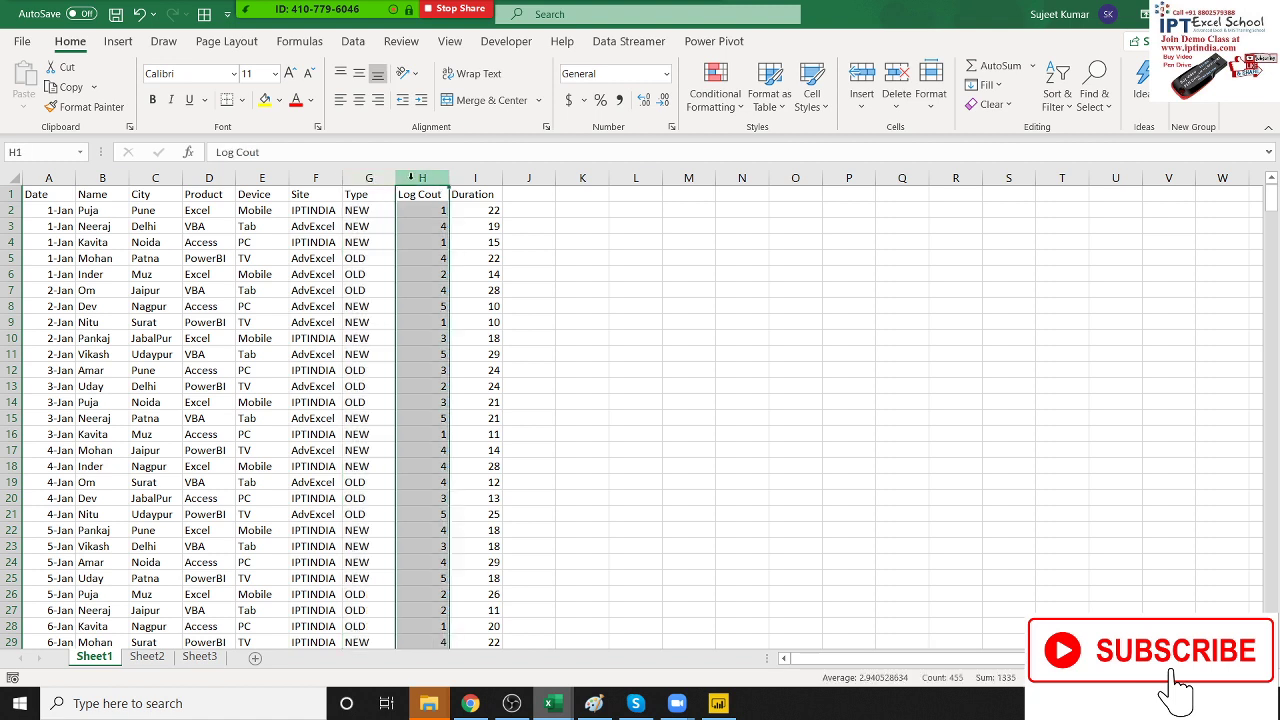
left_click(435, 240)
left_click_drag(463, 210, 465, 320)
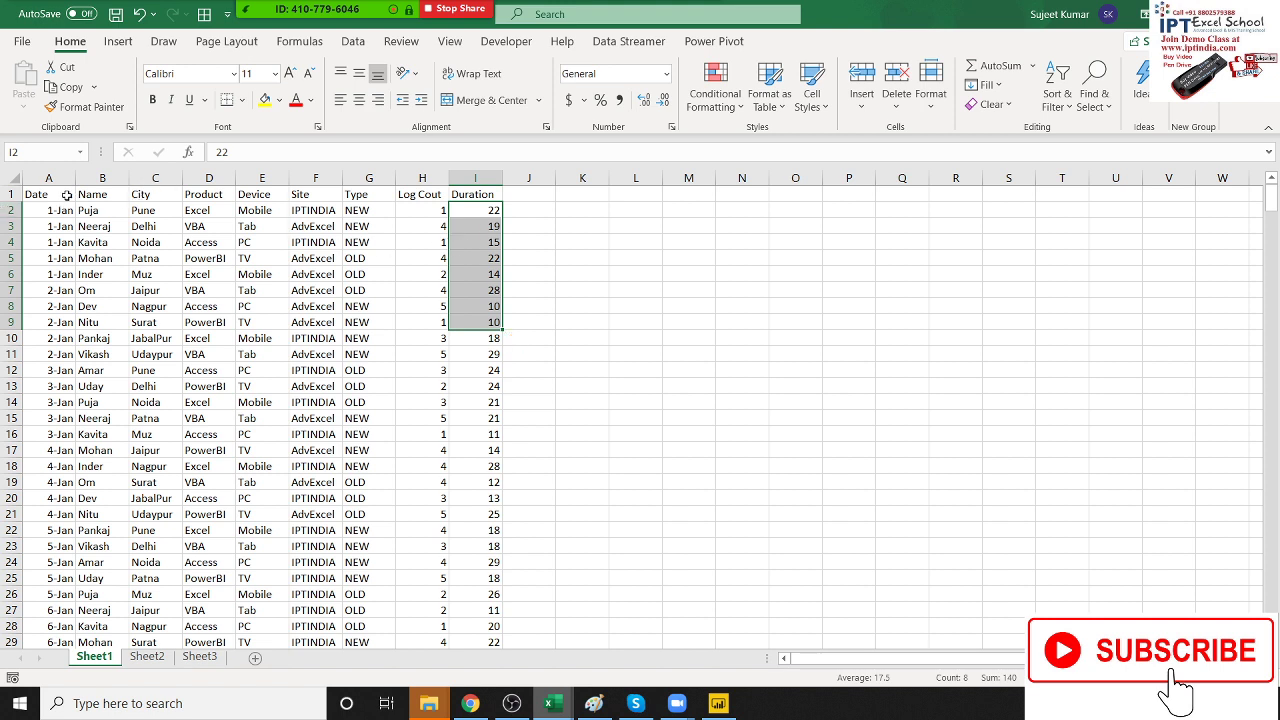
left_click_drag(66, 196, 423, 498)
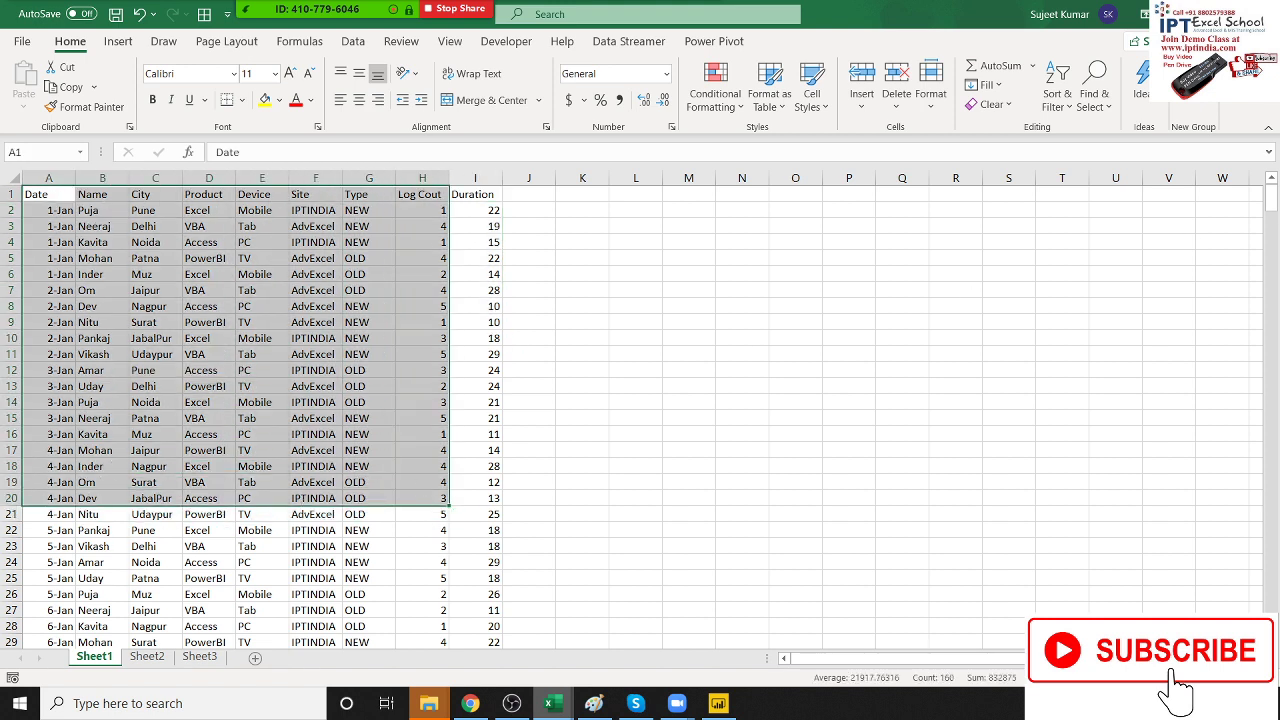
left_click(1177, 12)
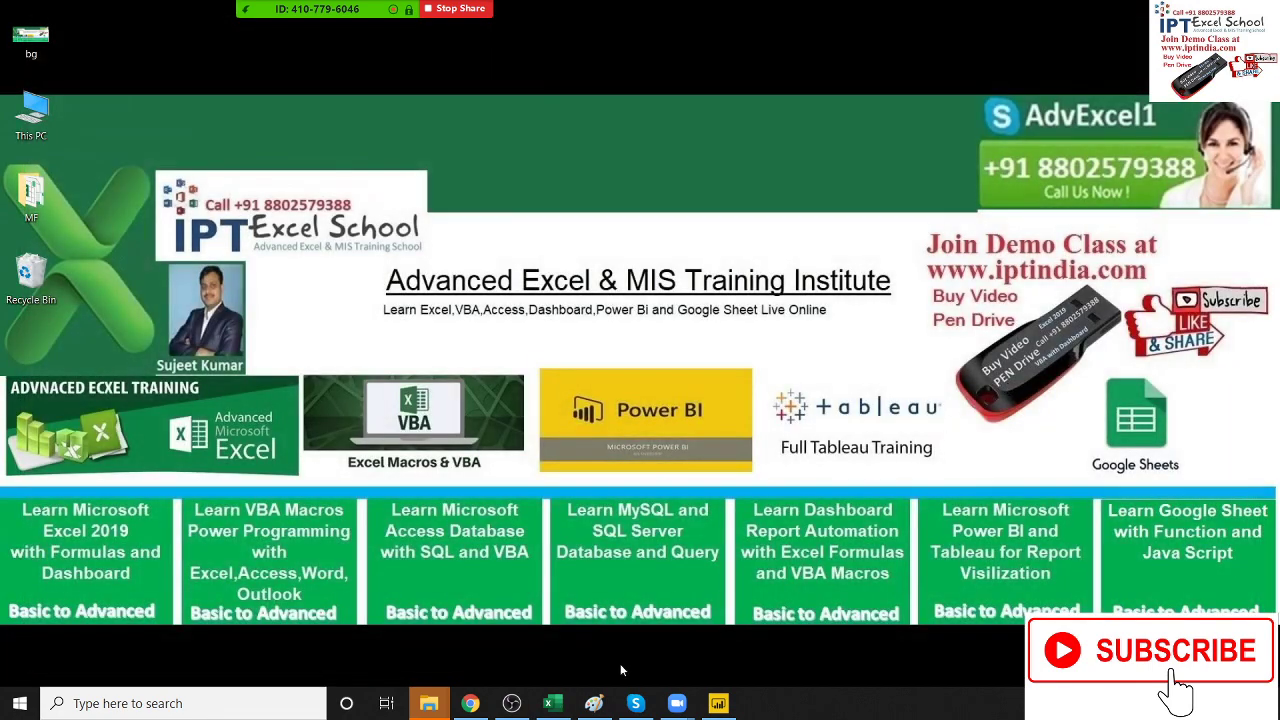
Step: Load the Dashboard -1 Excel workbook from Google Drive > PowerBI2020 into Power BI's Navigator
left_click(717, 706)
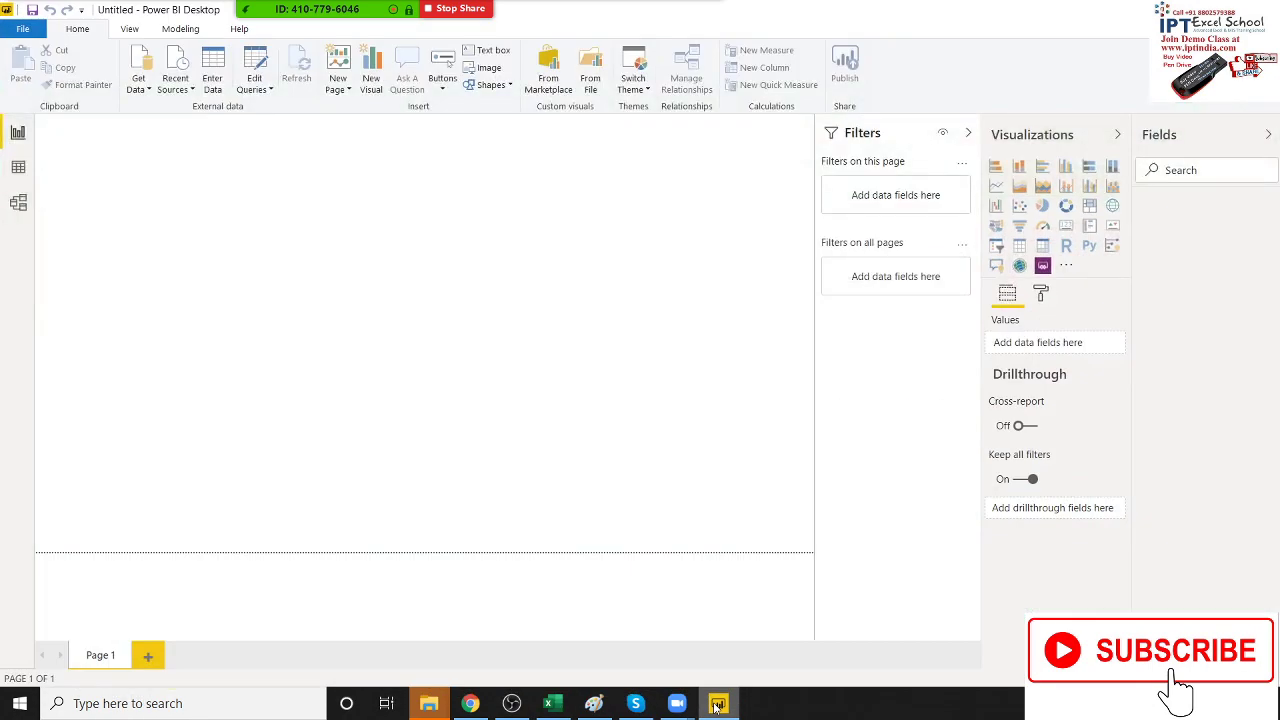
left_click(139, 80)
left_click(165, 137)
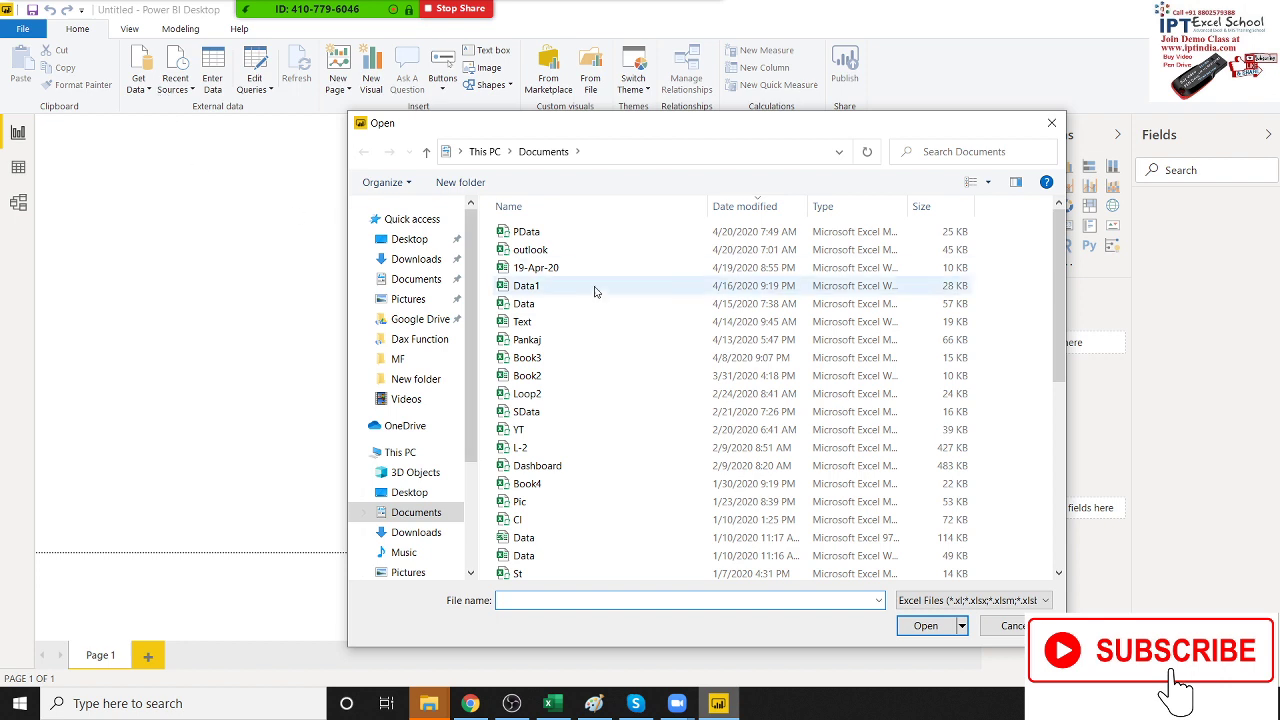
left_click(418, 319)
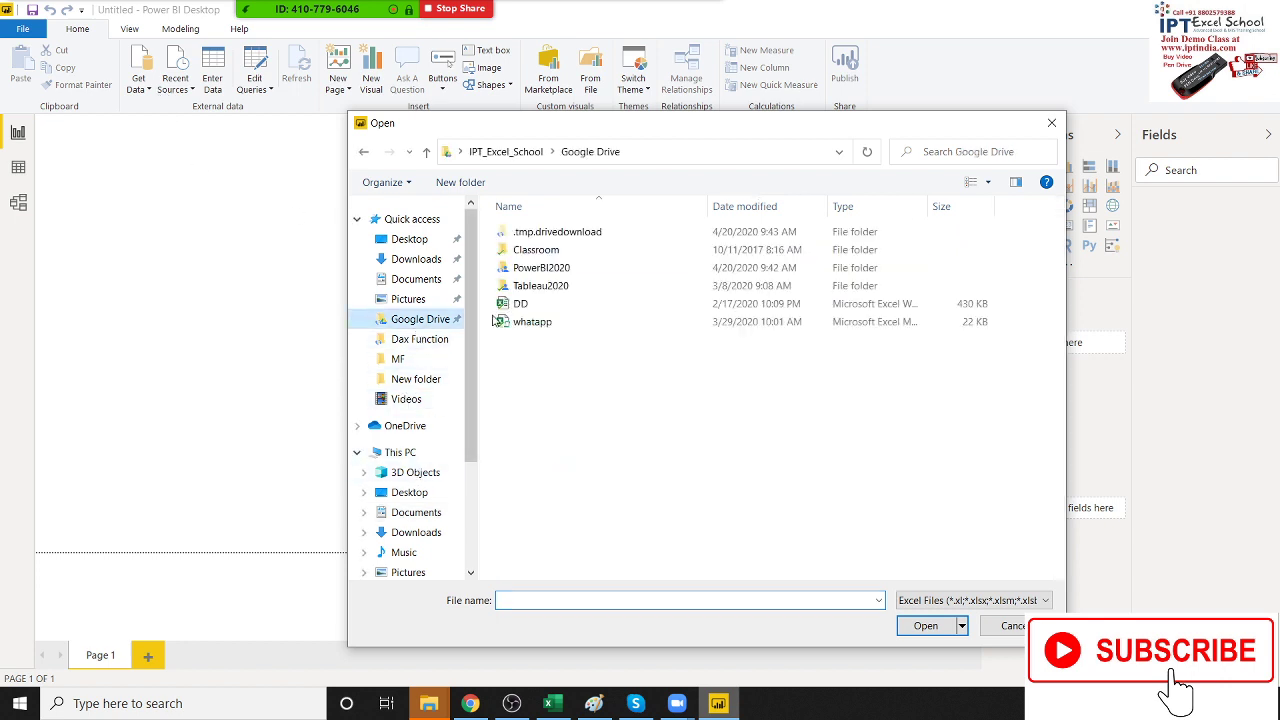
double_click(557, 268)
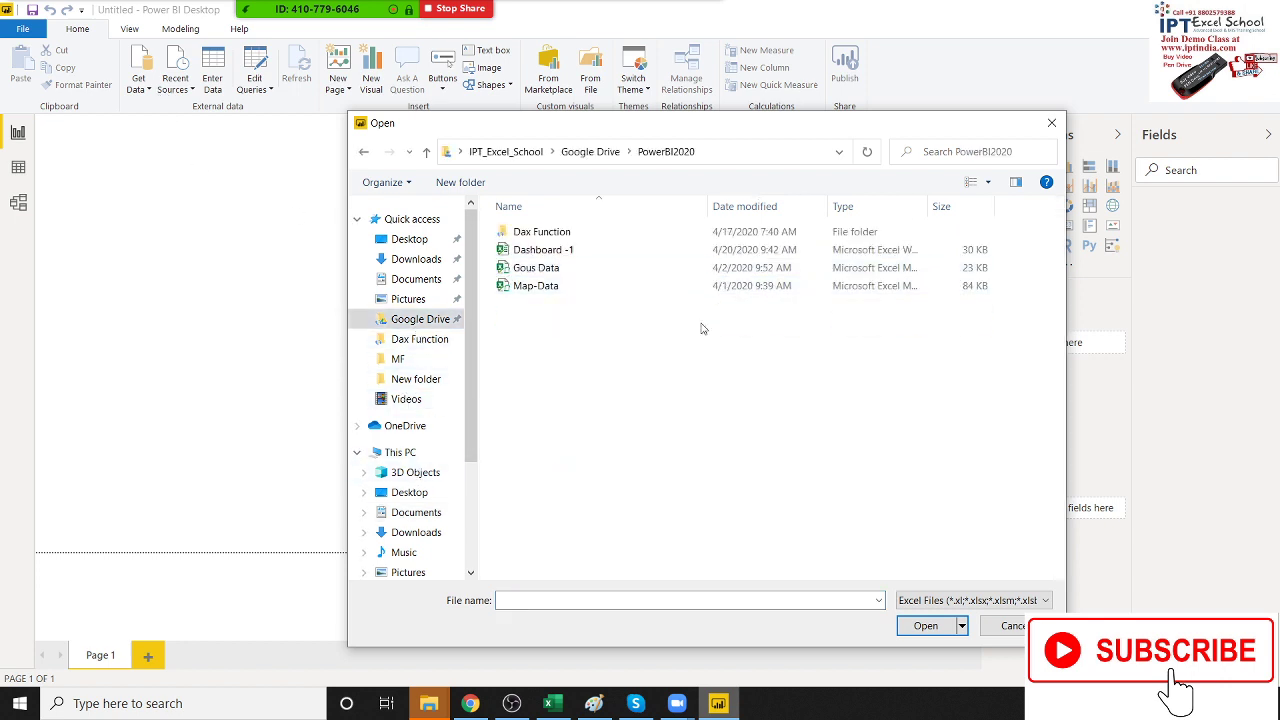
left_click(571, 254)
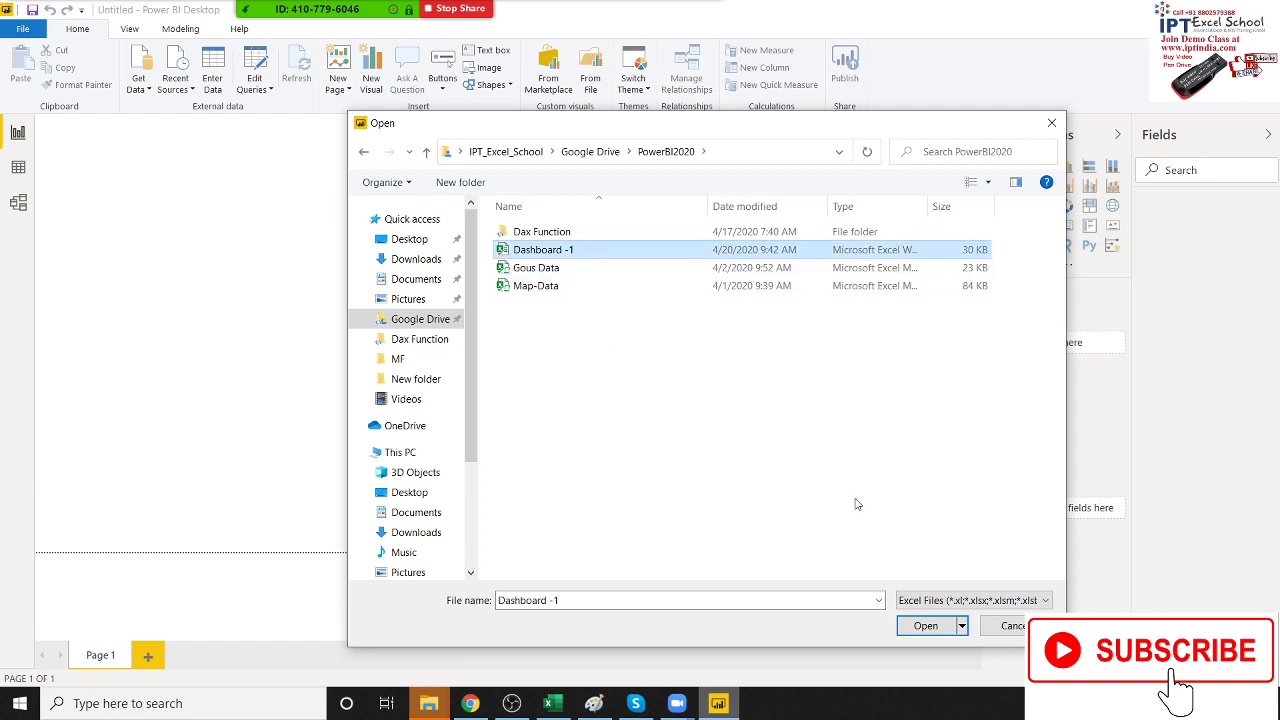
left_click(927, 628)
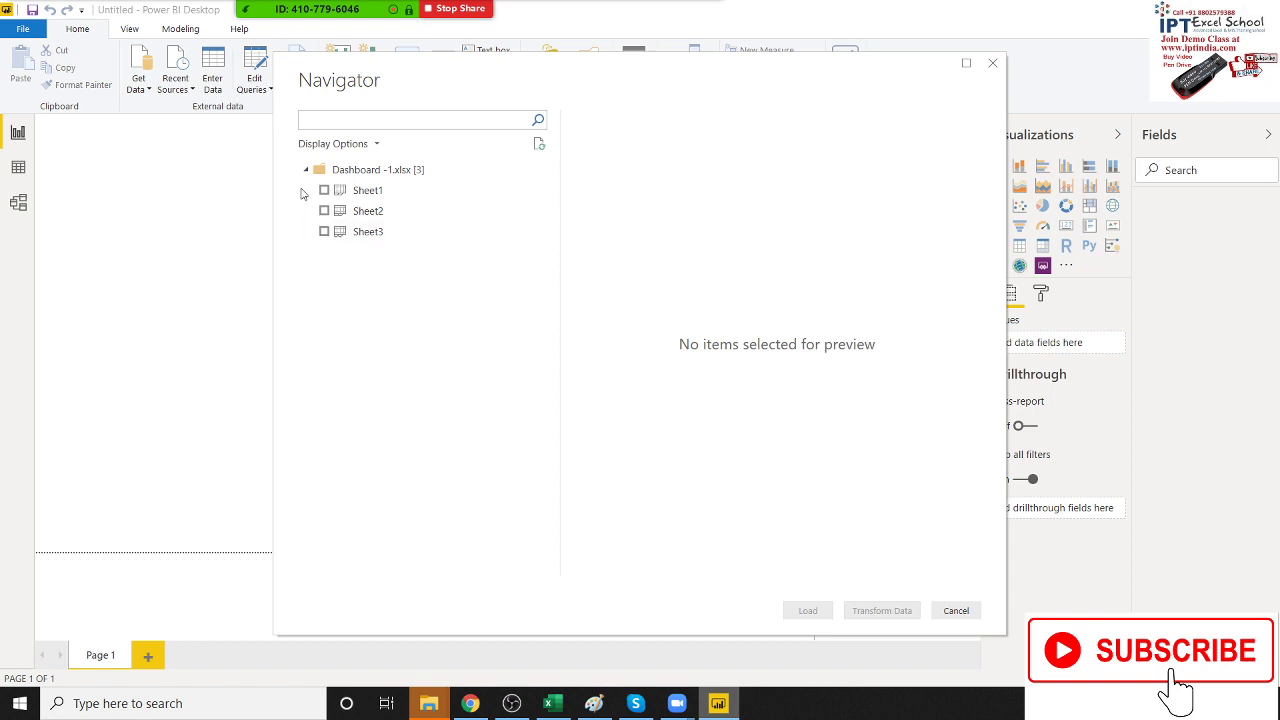
Step: Tick Sheet1 and load it into the report, then mute all meeting participants
left_click(323, 190)
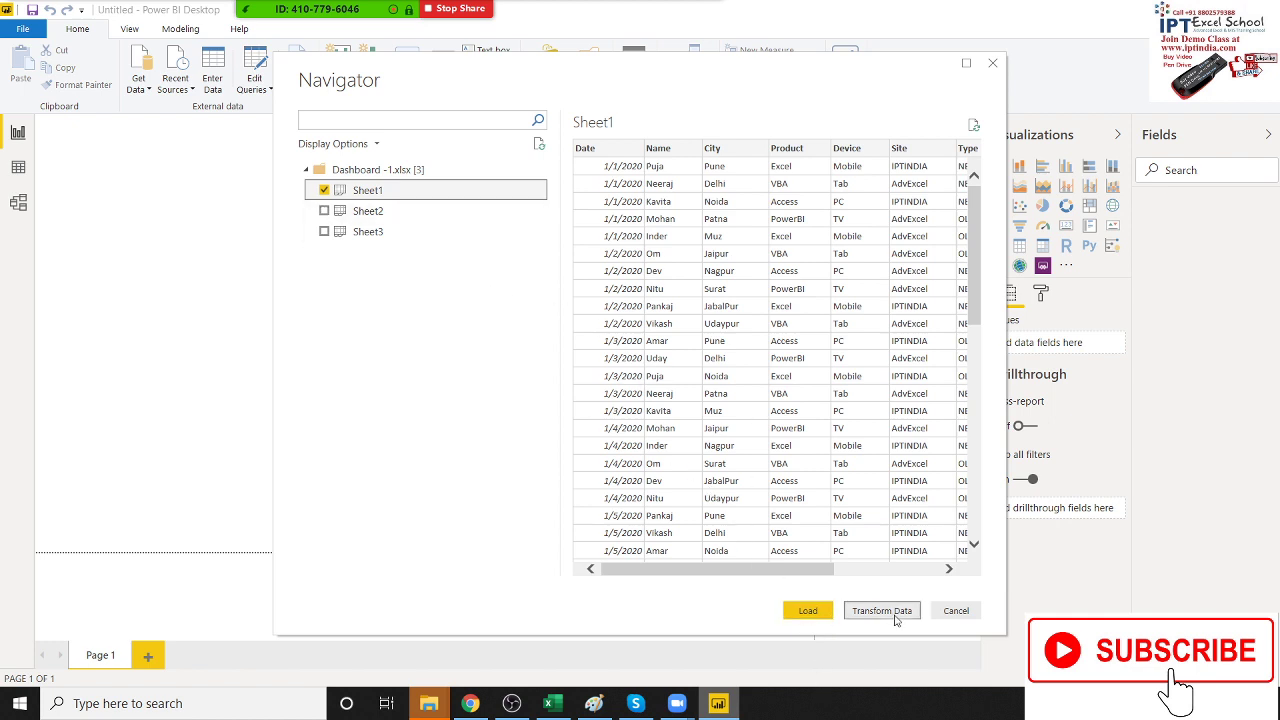
left_click(812, 614)
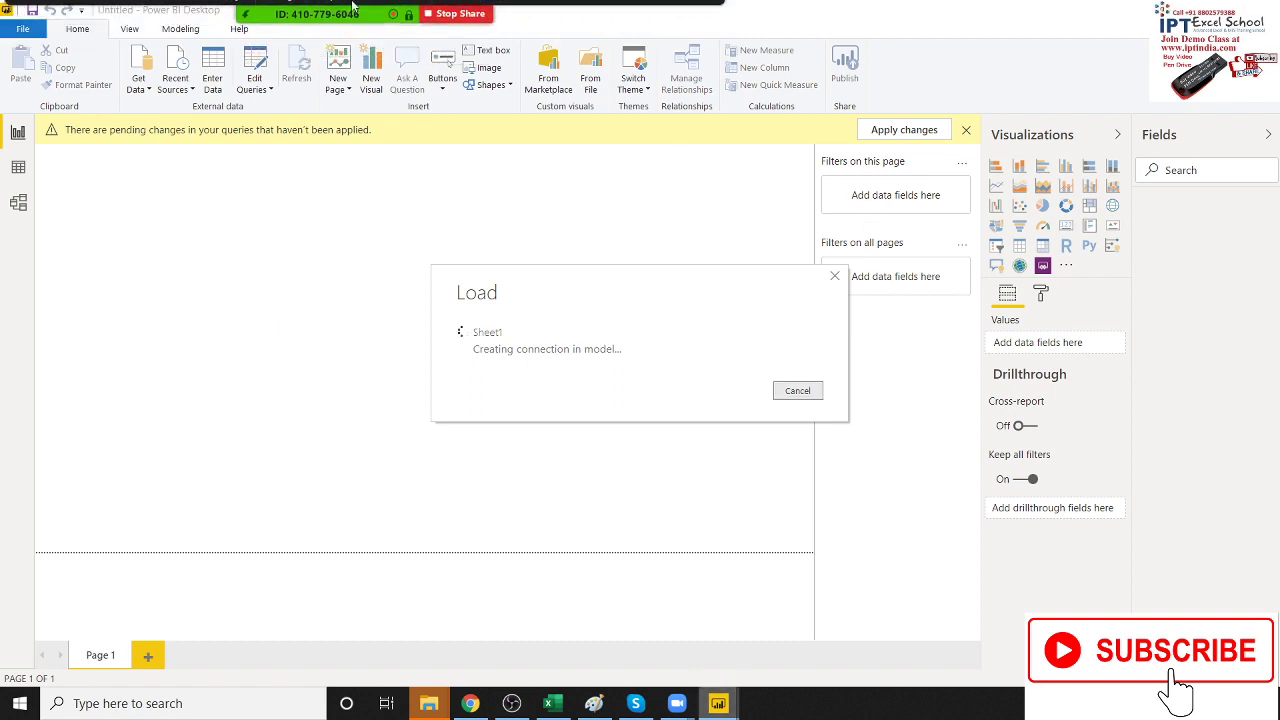
left_click(308, 18)
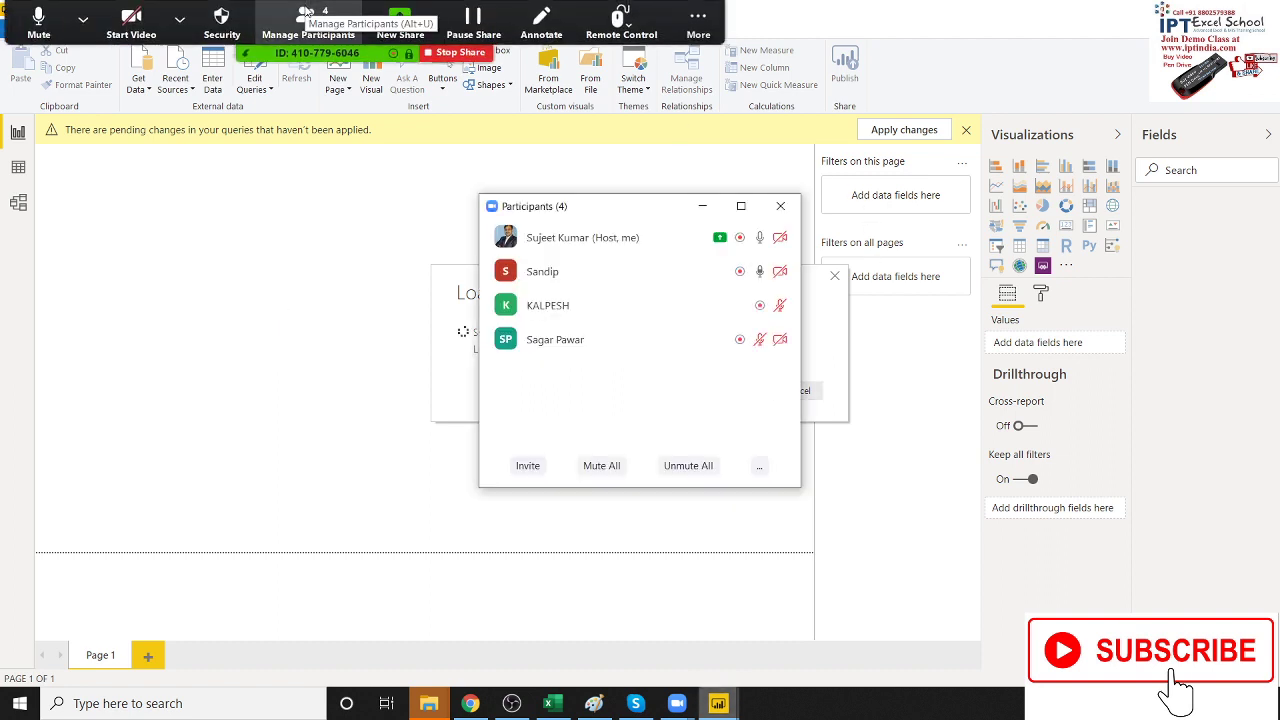
left_click(603, 466)
left_click(697, 398)
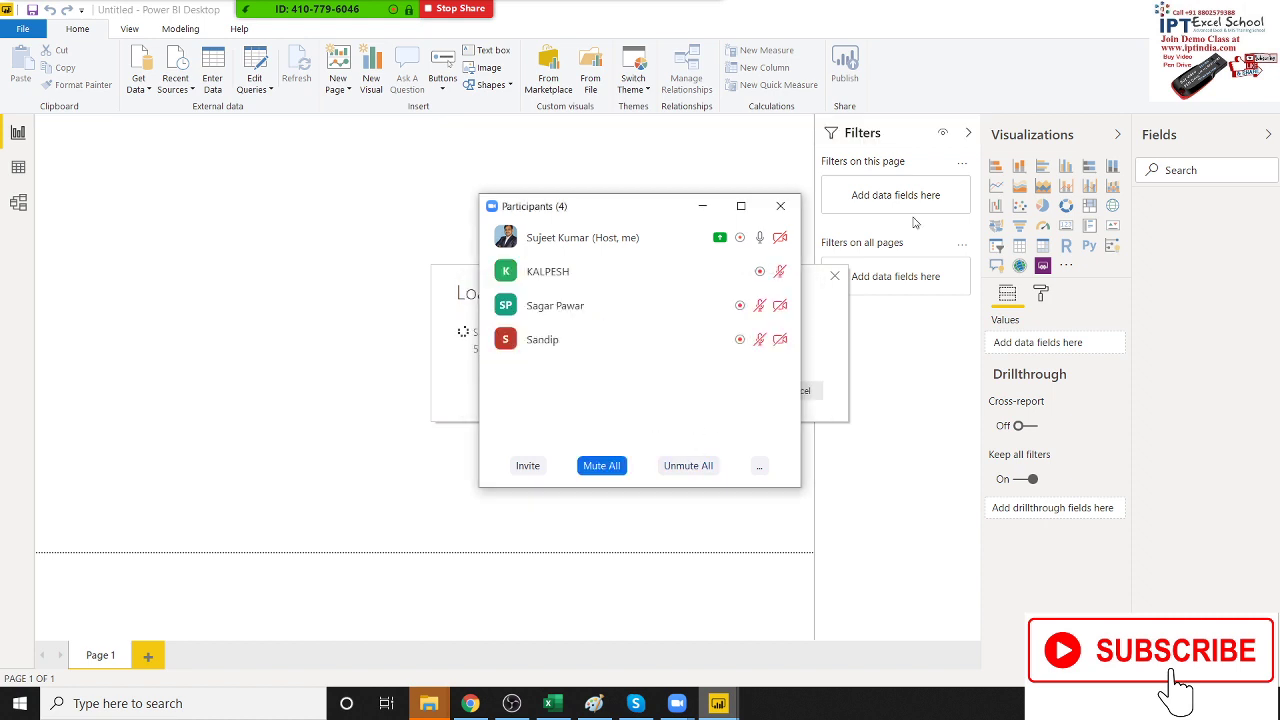
left_click(789, 212)
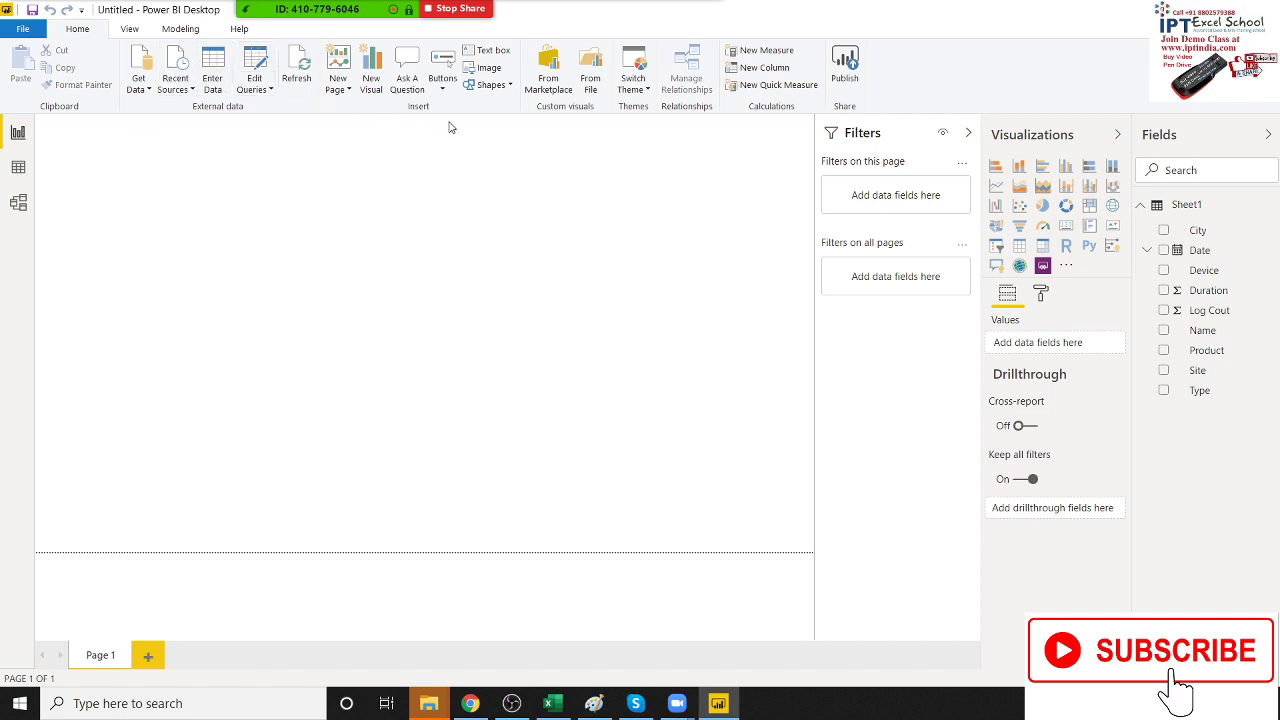
Step: Set the Total Invoice Created title text to font size 14
left_click(483, 52)
type("Total Invoice Created")
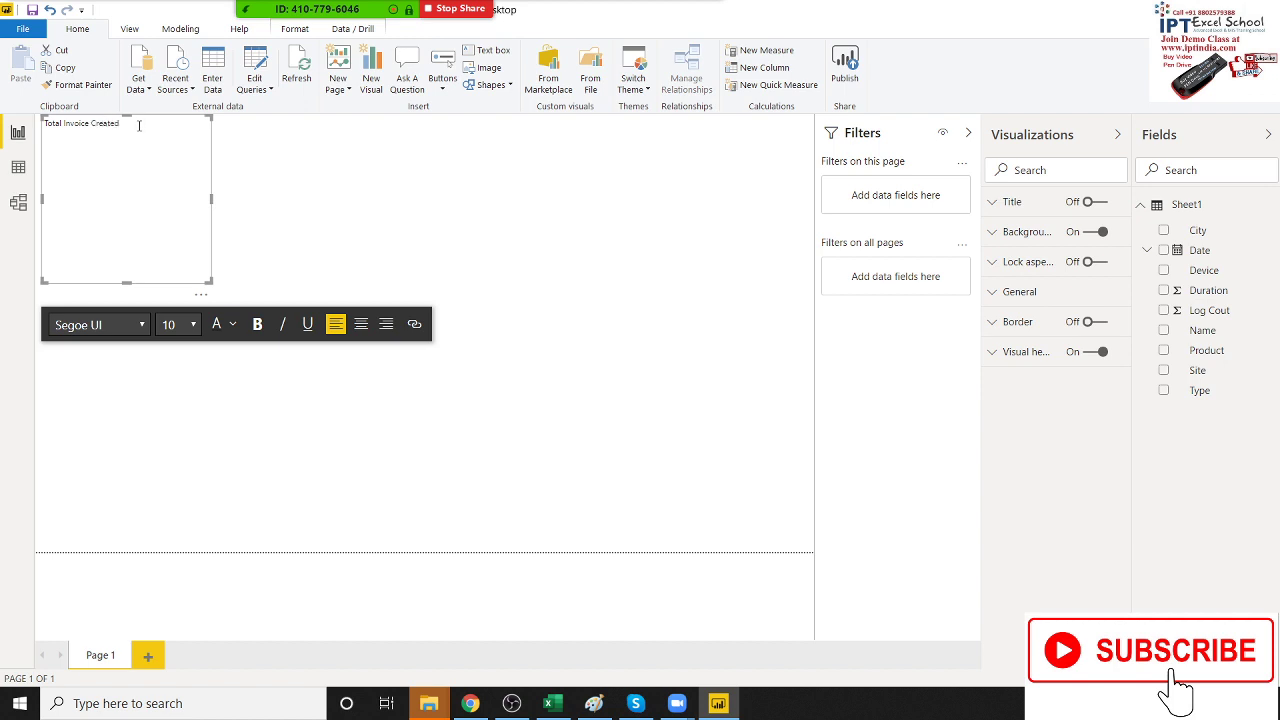
left_click_drag(139, 125, 44, 124)
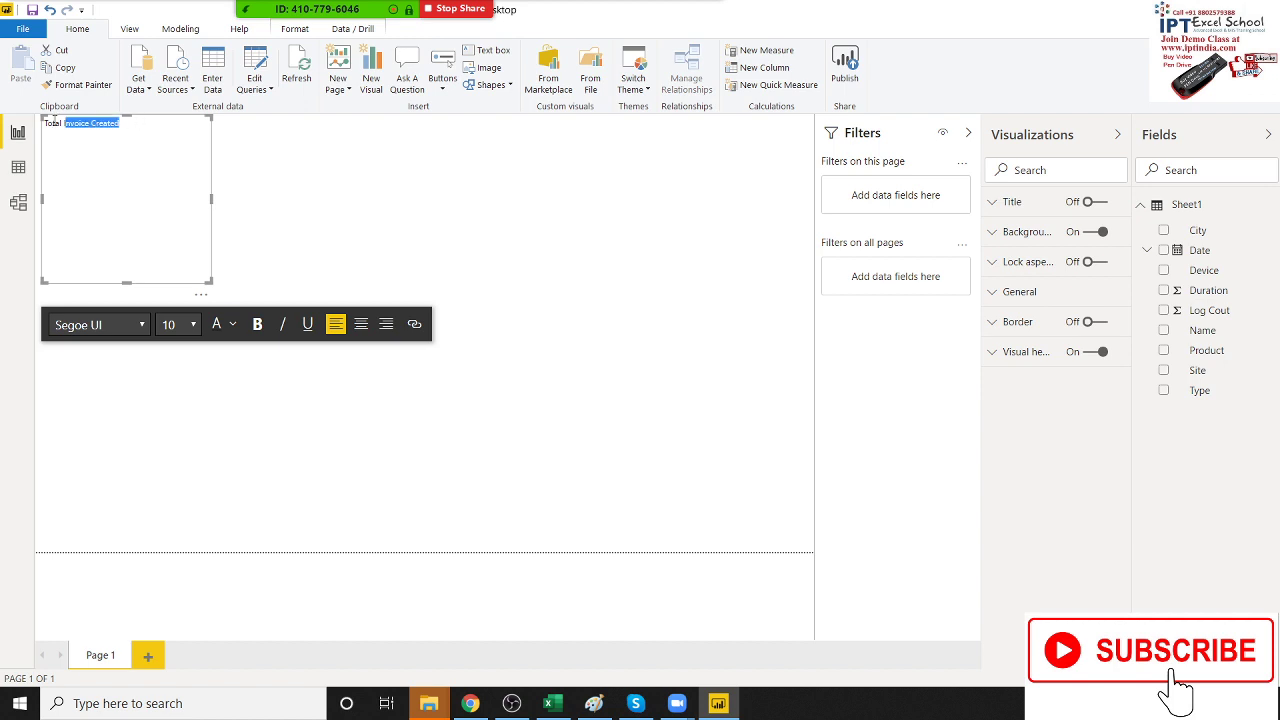
left_click(192, 330)
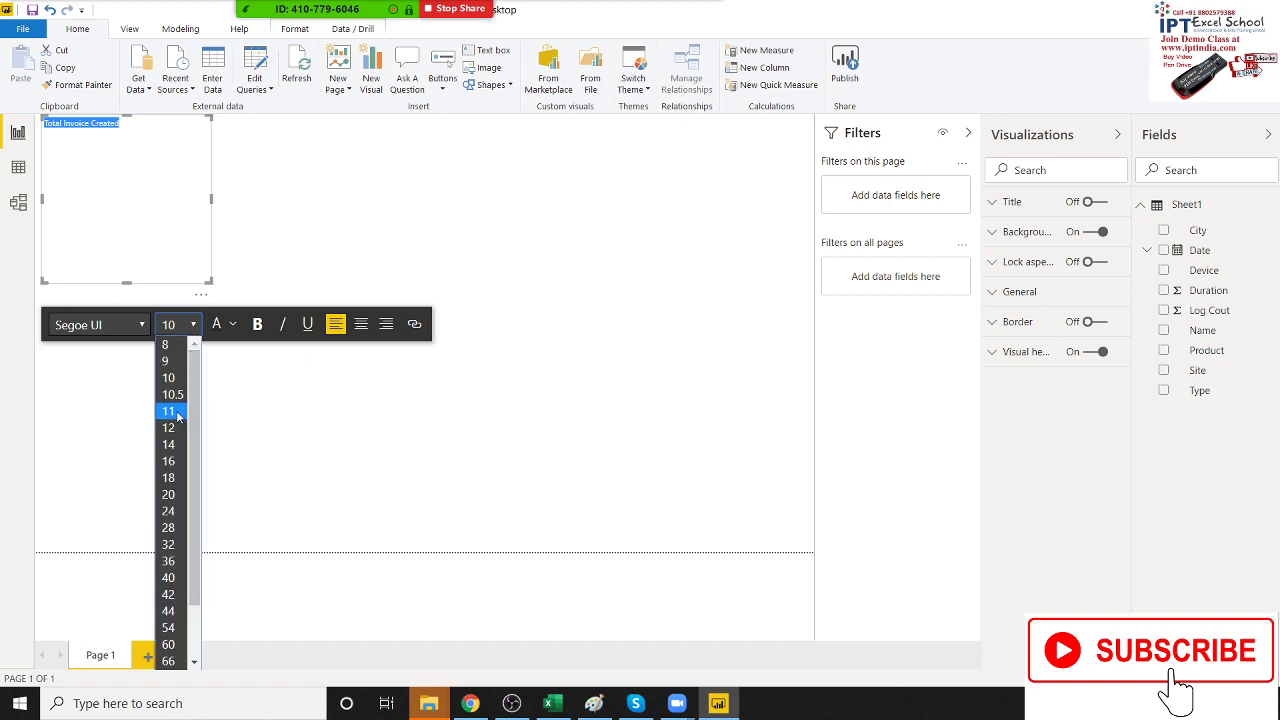
left_click(172, 444)
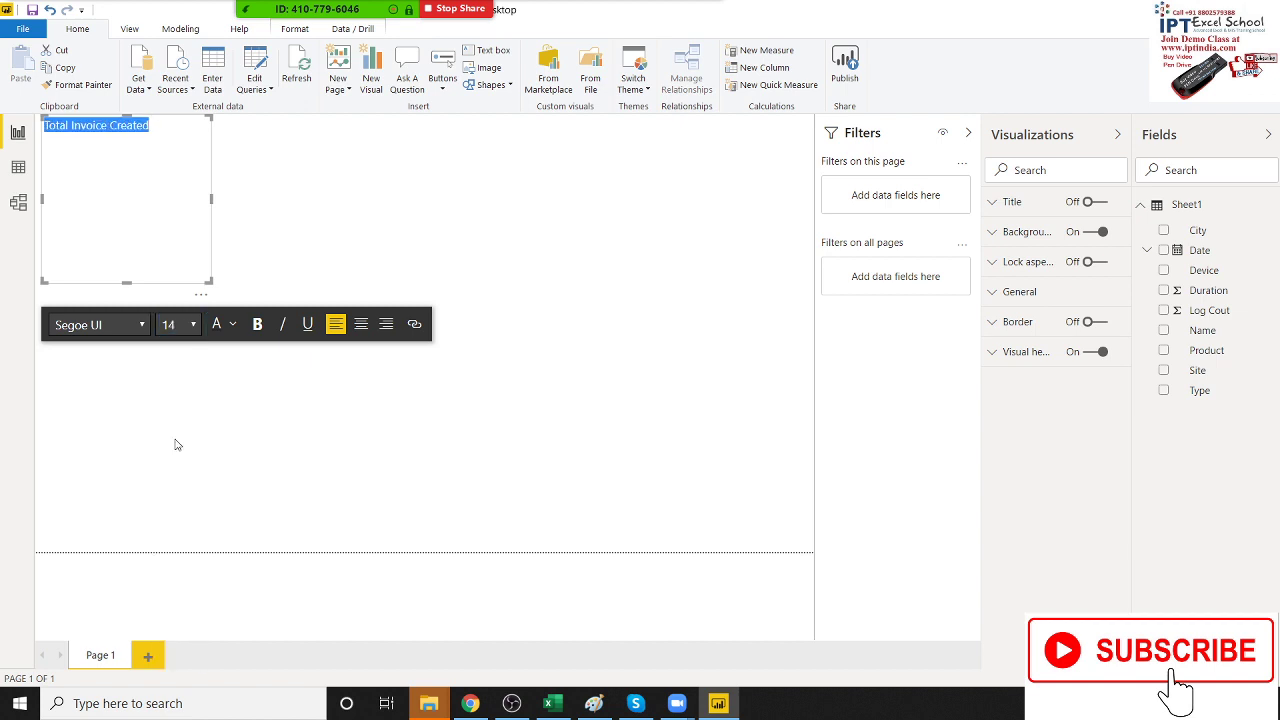
left_click(277, 272)
Step: Shrink the title text box to fit snugly around the Total Invoice Created text
left_click(191, 258)
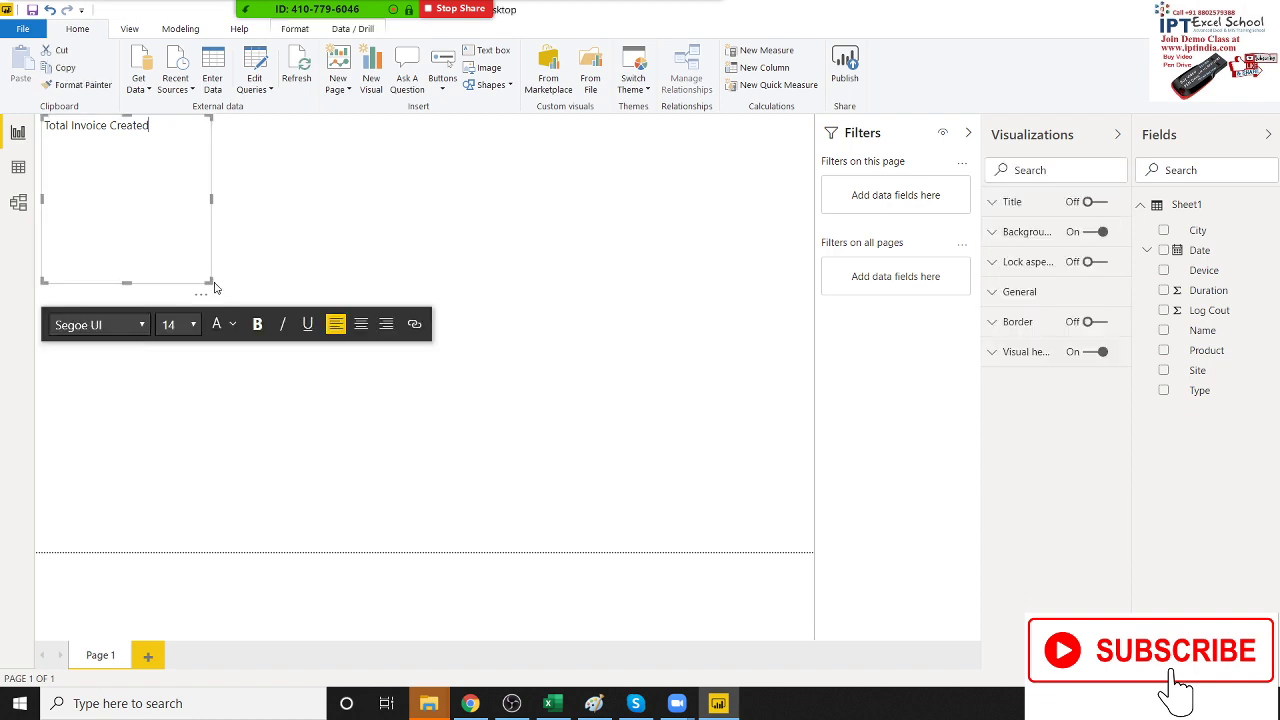
left_click_drag(210, 283, 172, 162)
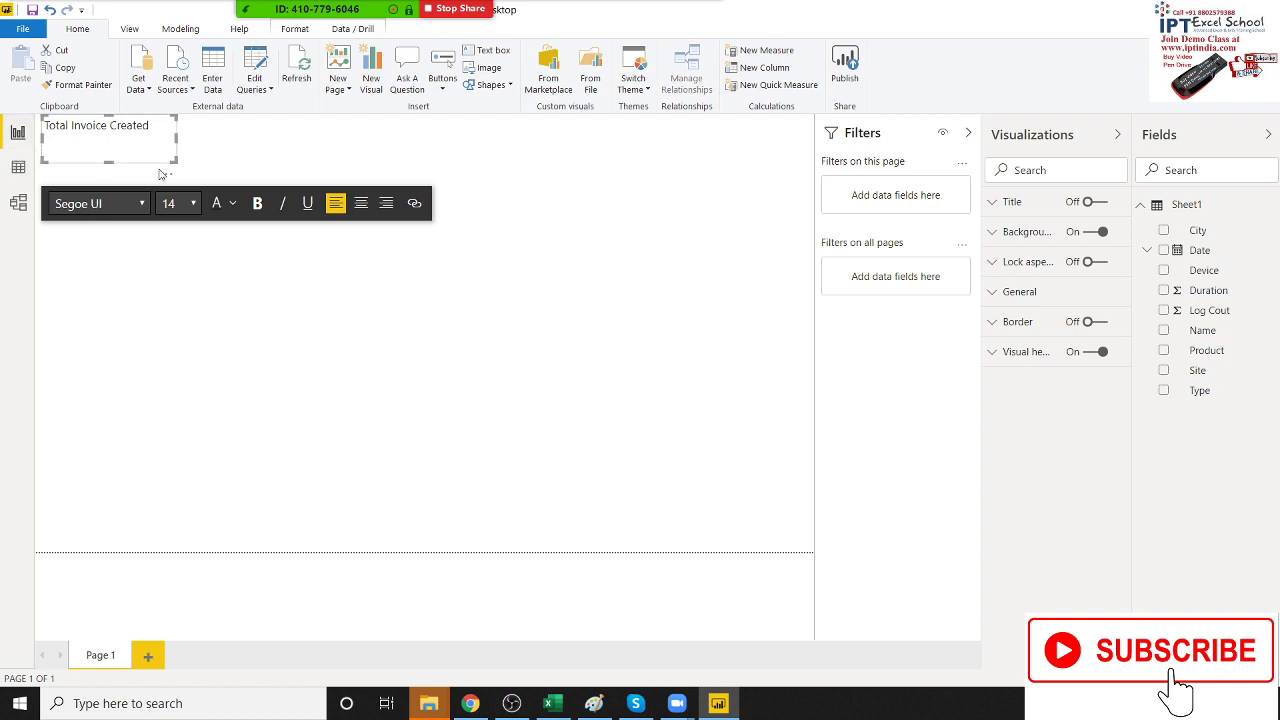
left_click_drag(175, 159, 168, 143)
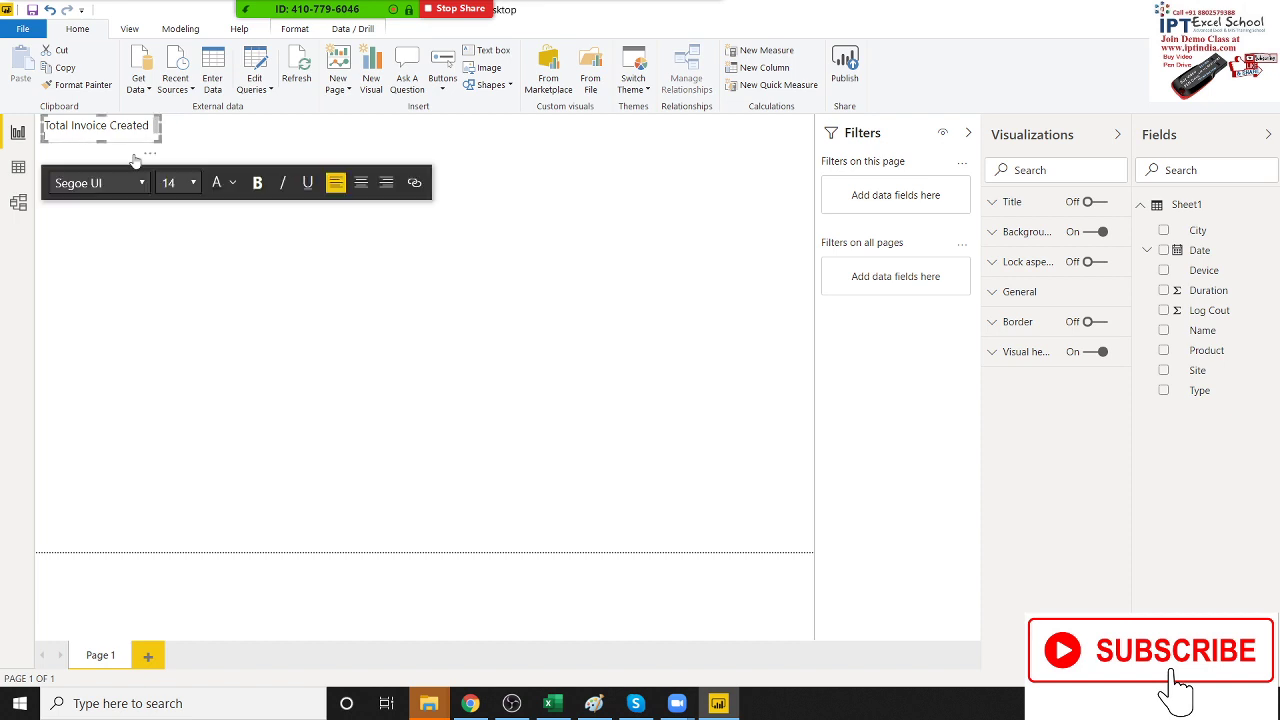
left_click(85, 275)
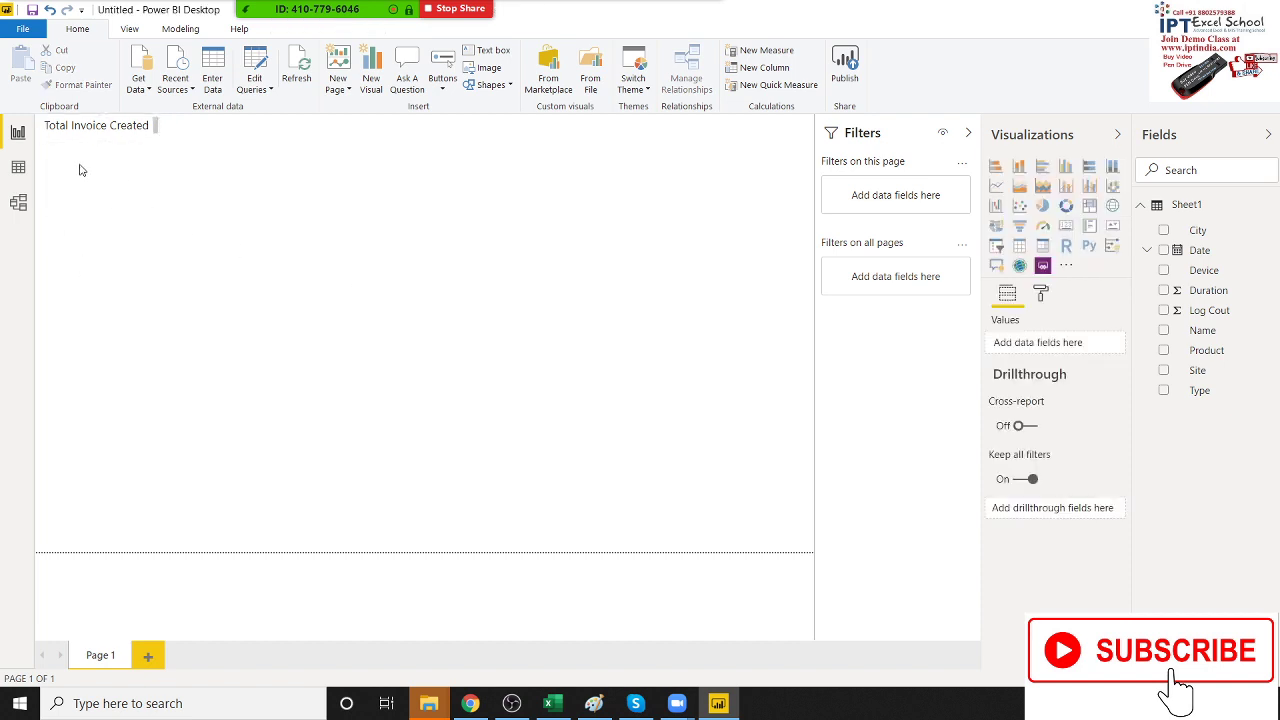
left_click(92, 122)
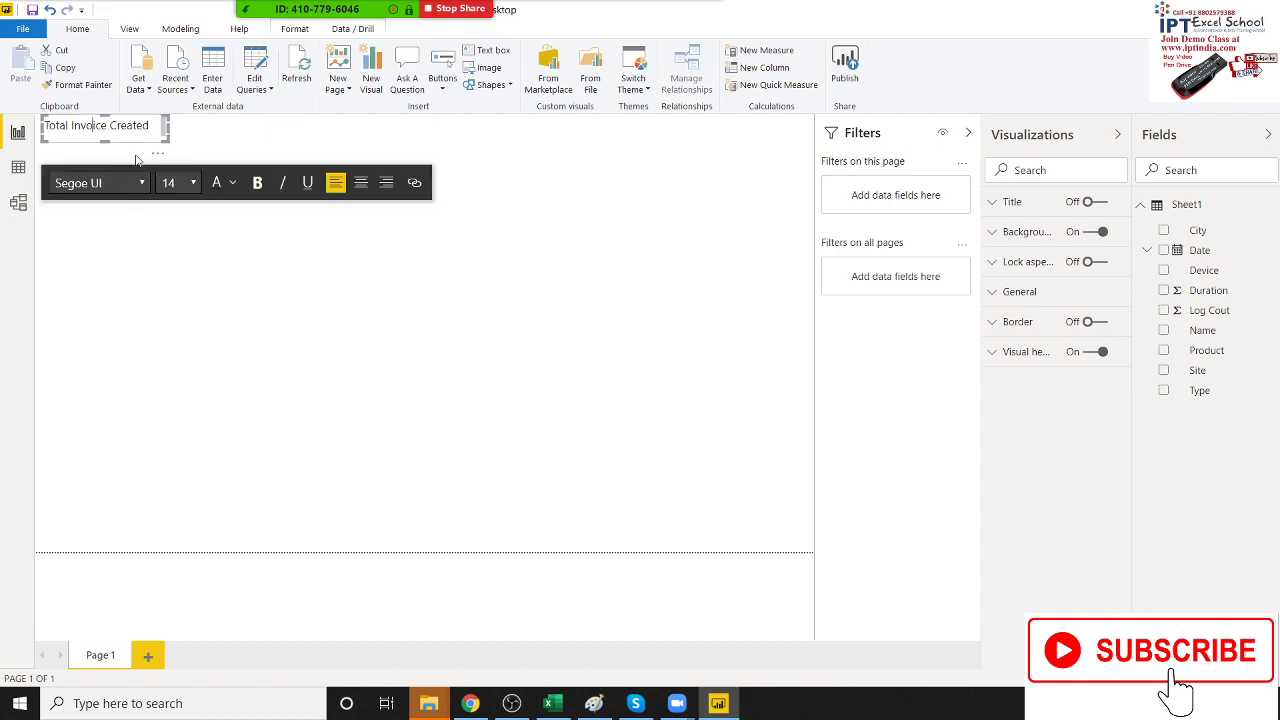
left_click_drag(170, 131, 164, 131)
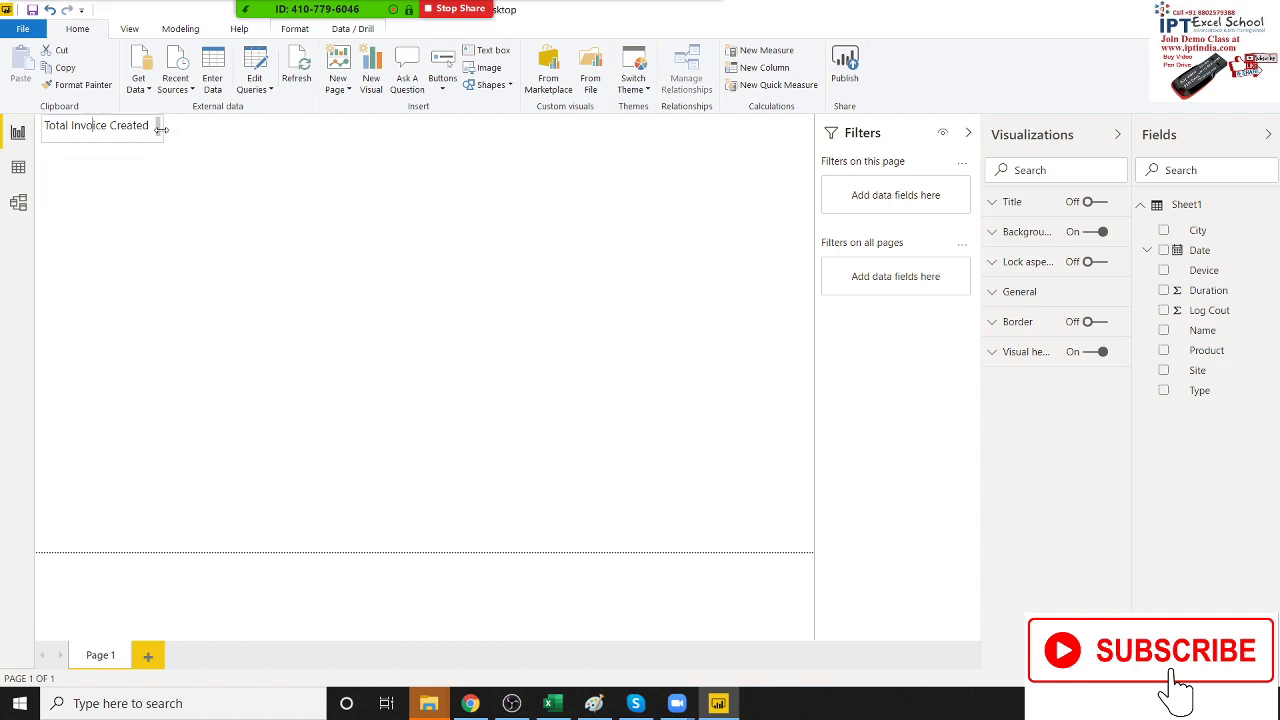
left_click(113, 260)
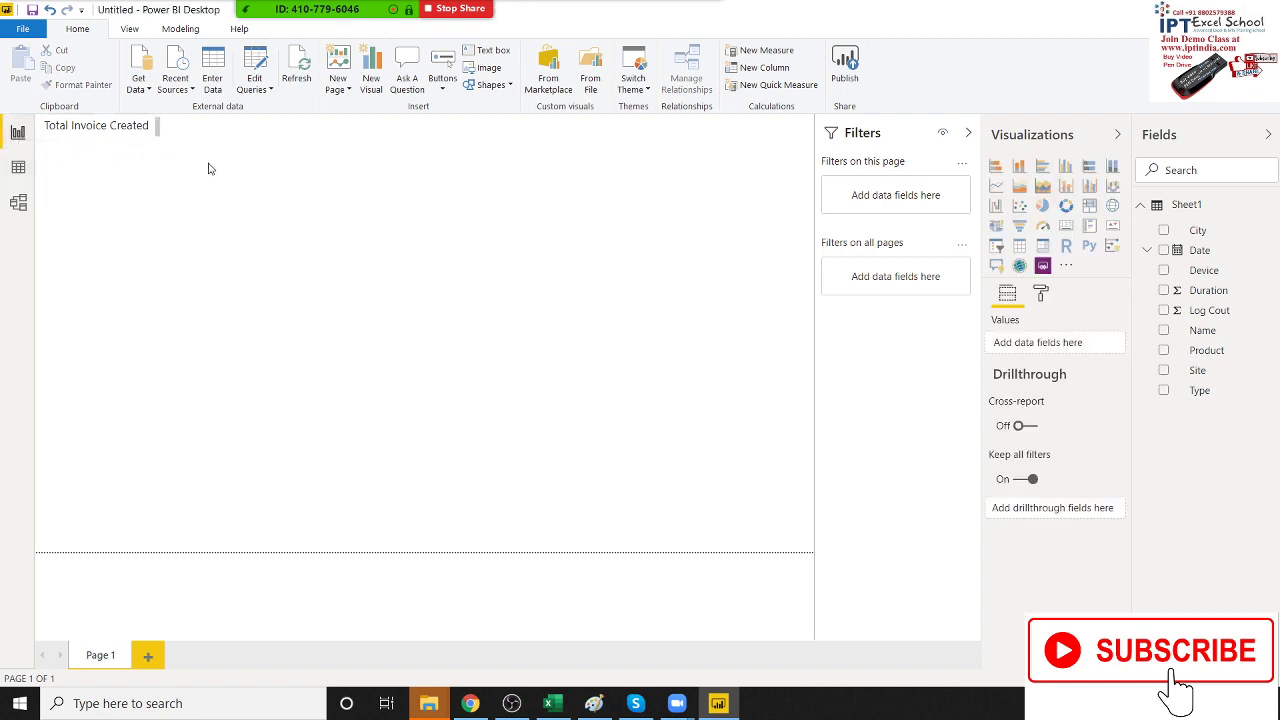
Step: On the Modeling tab, create the measure MIN = MIN(Sheet1[Date])
left_click(170, 30)
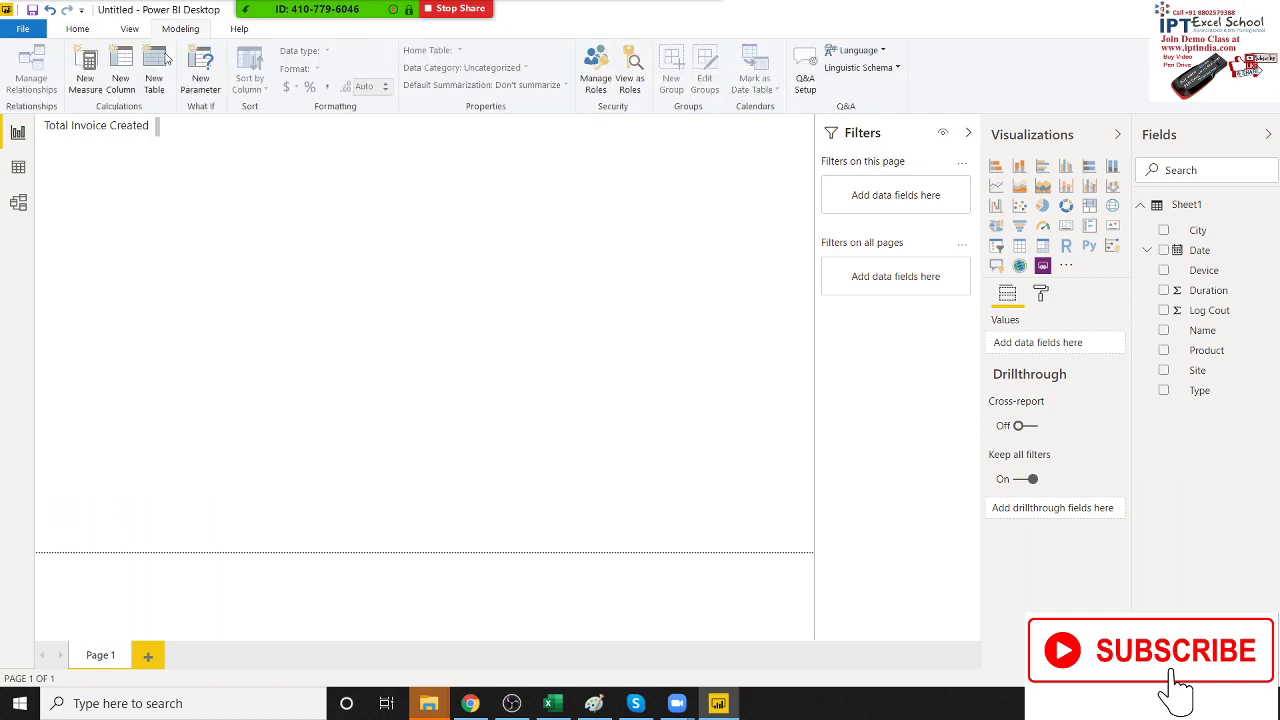
left_click(93, 97)
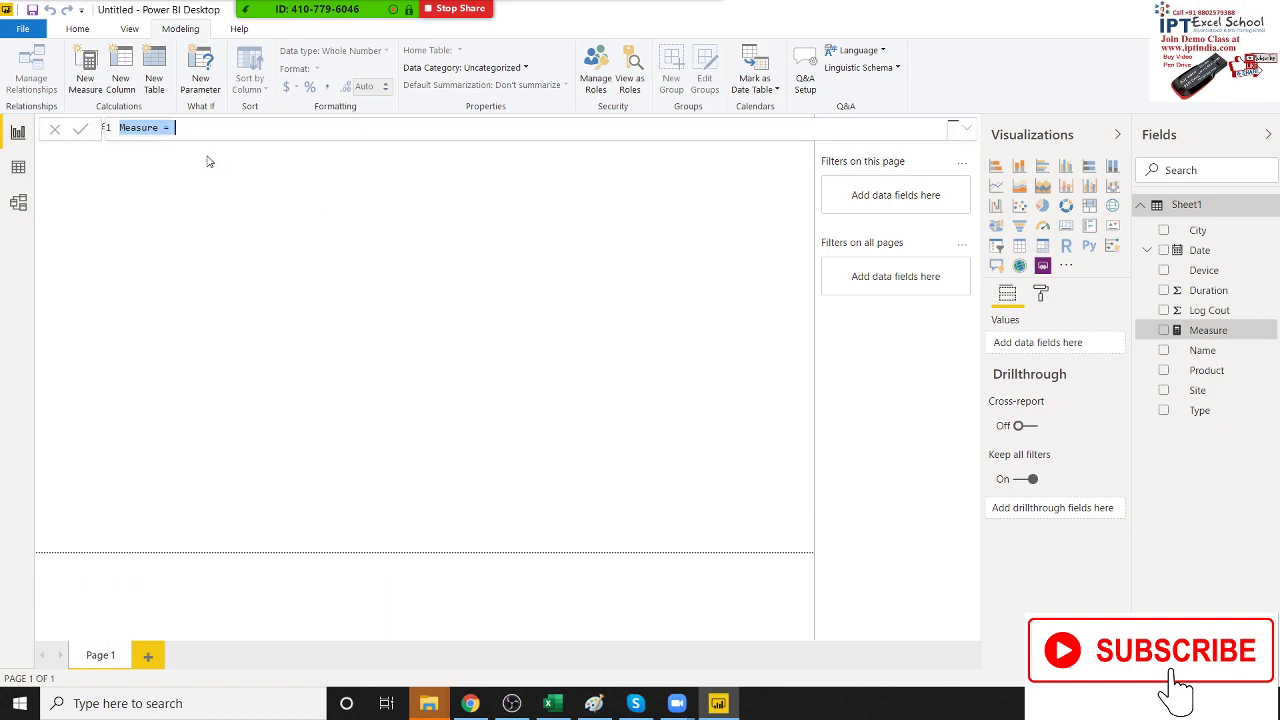
double_click(145, 128)
type("M")
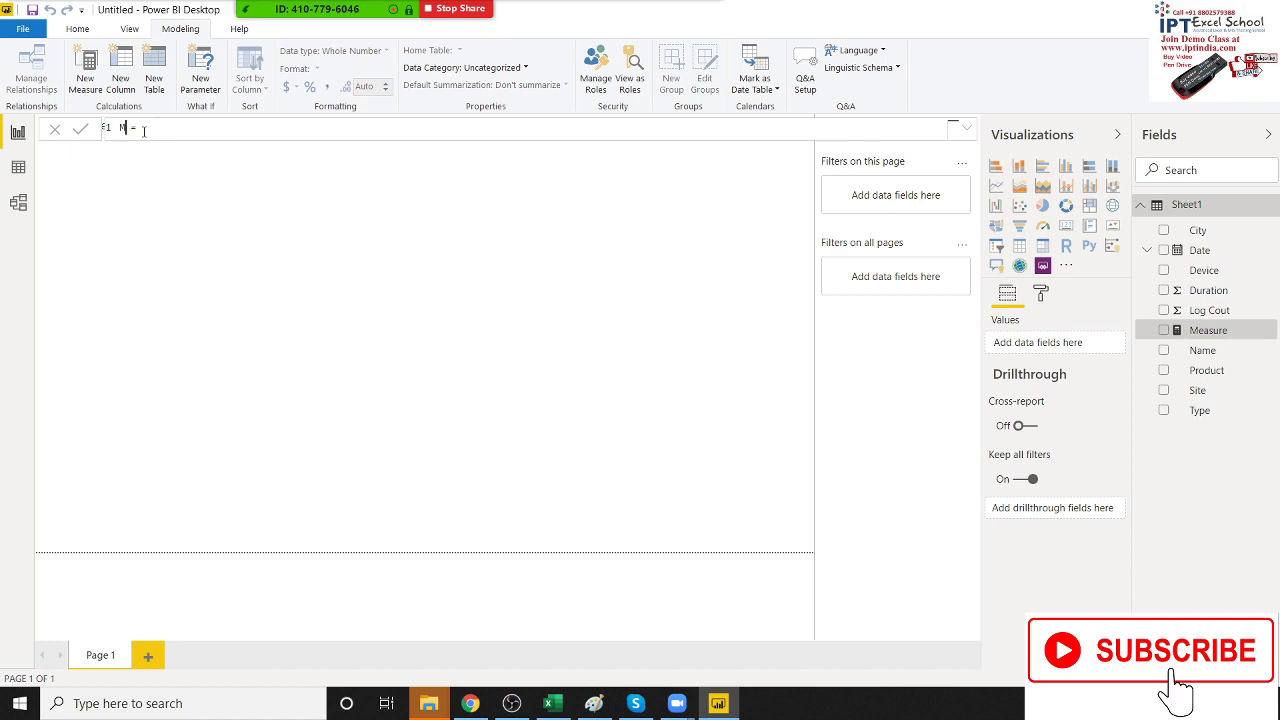
type("IN = ")
type("min")
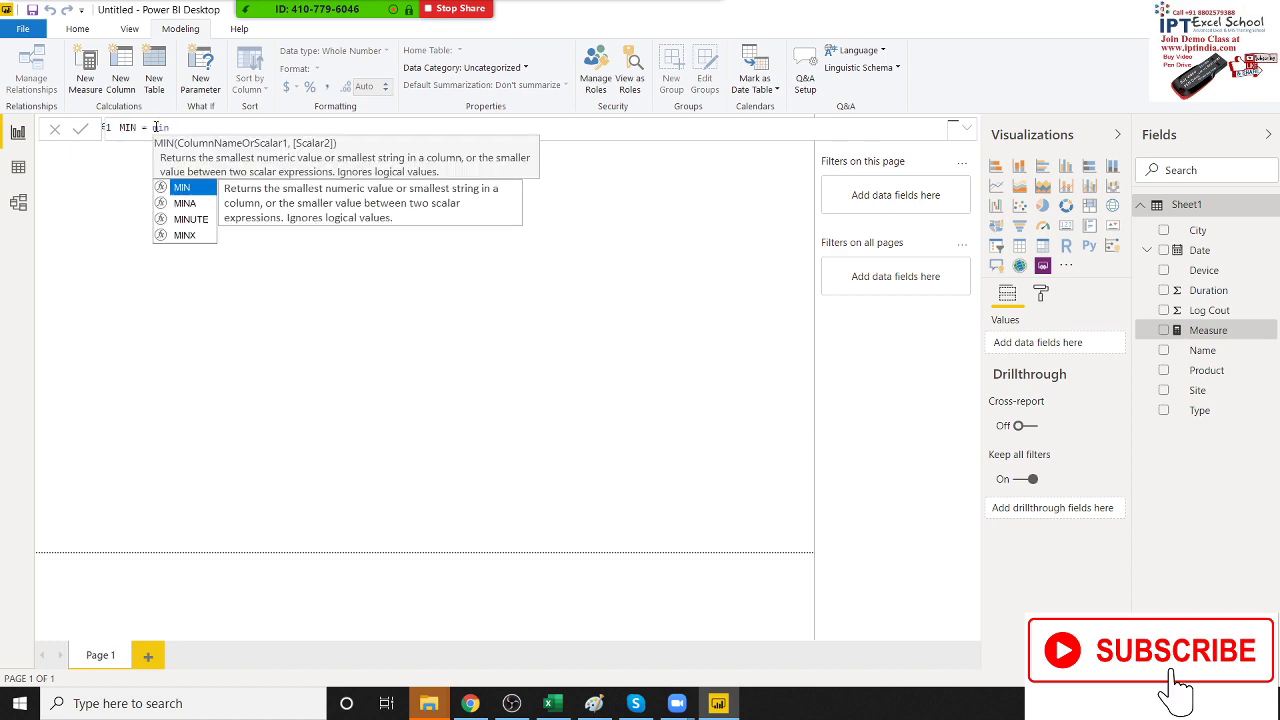
key("Tab")
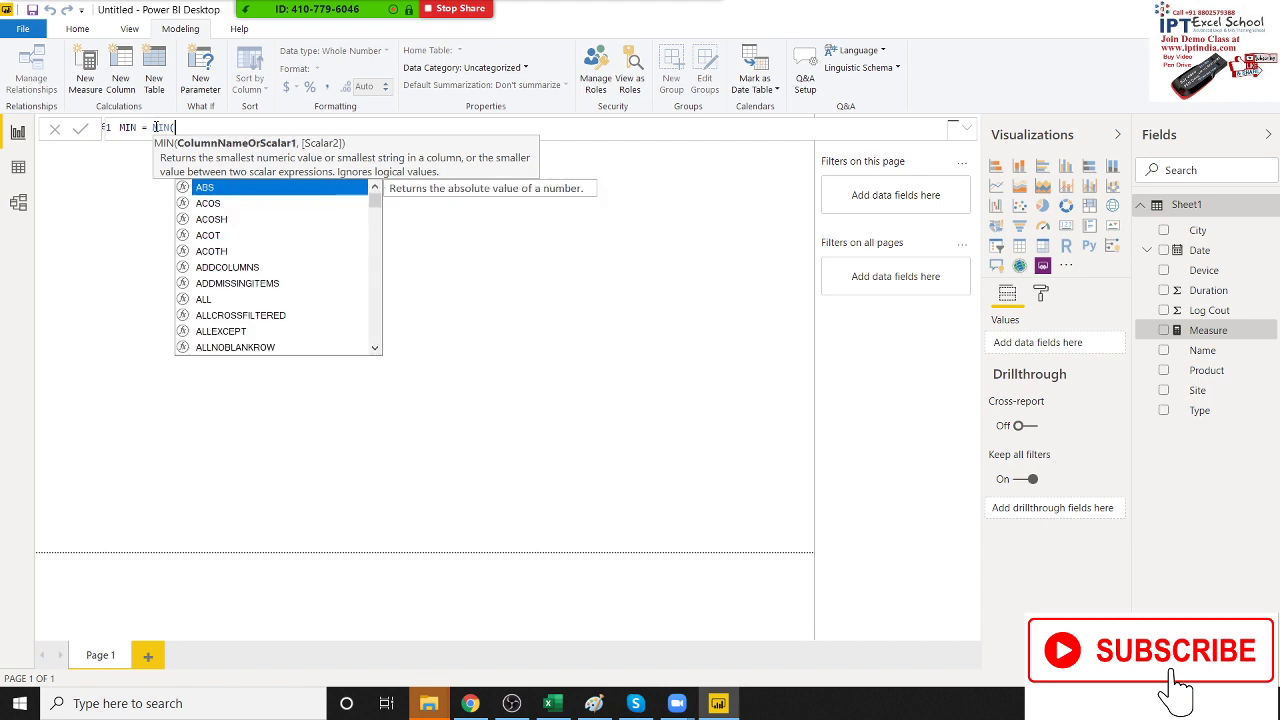
type("date")
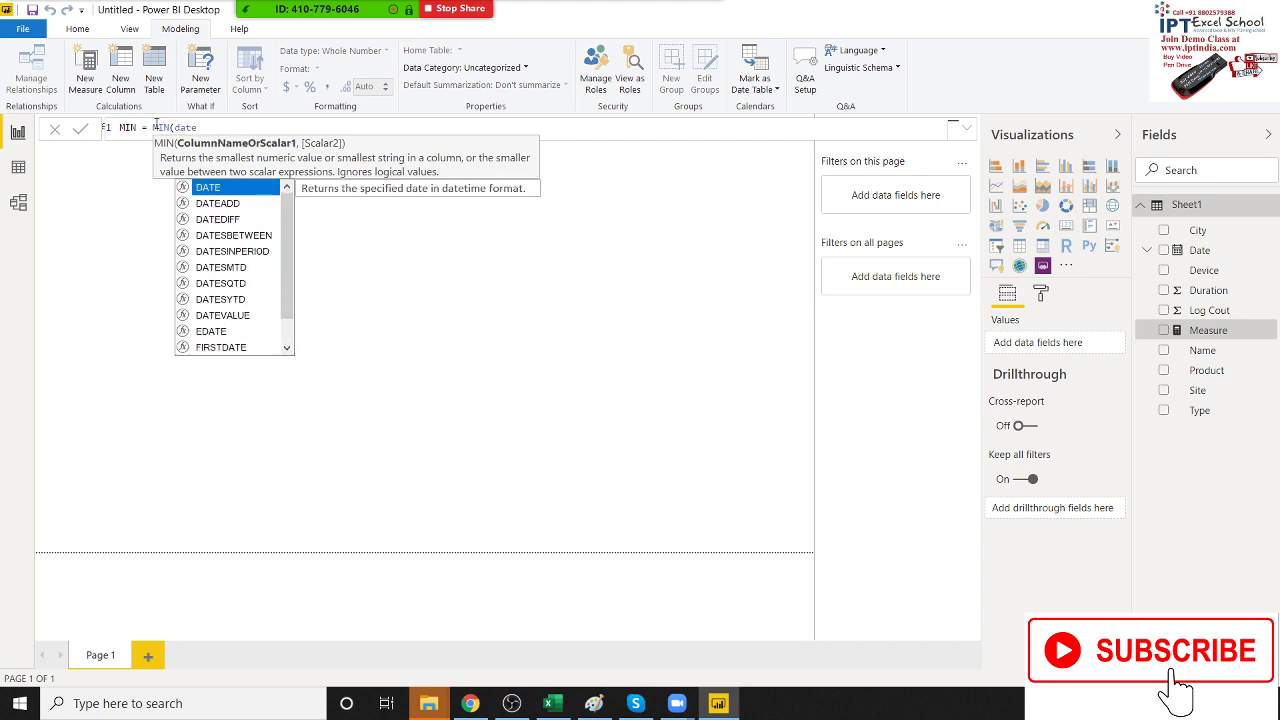
left_click_drag(291, 246, 282, 320)
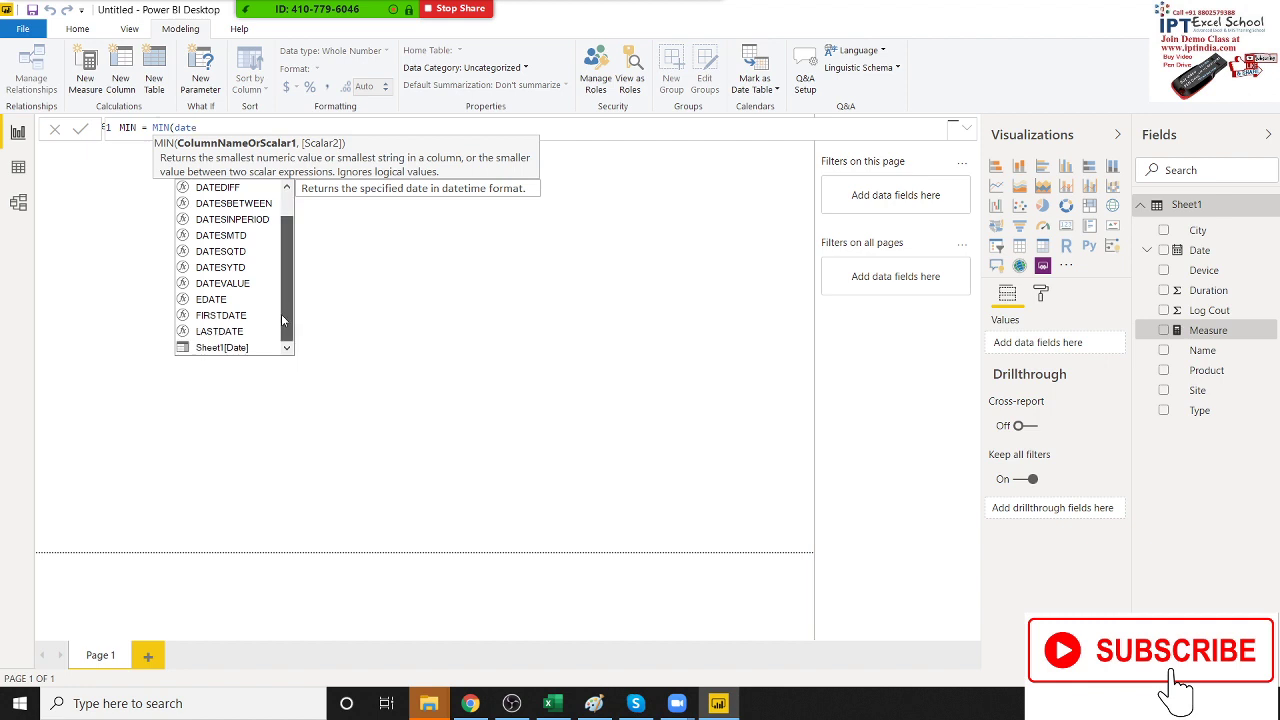
double_click(230, 348)
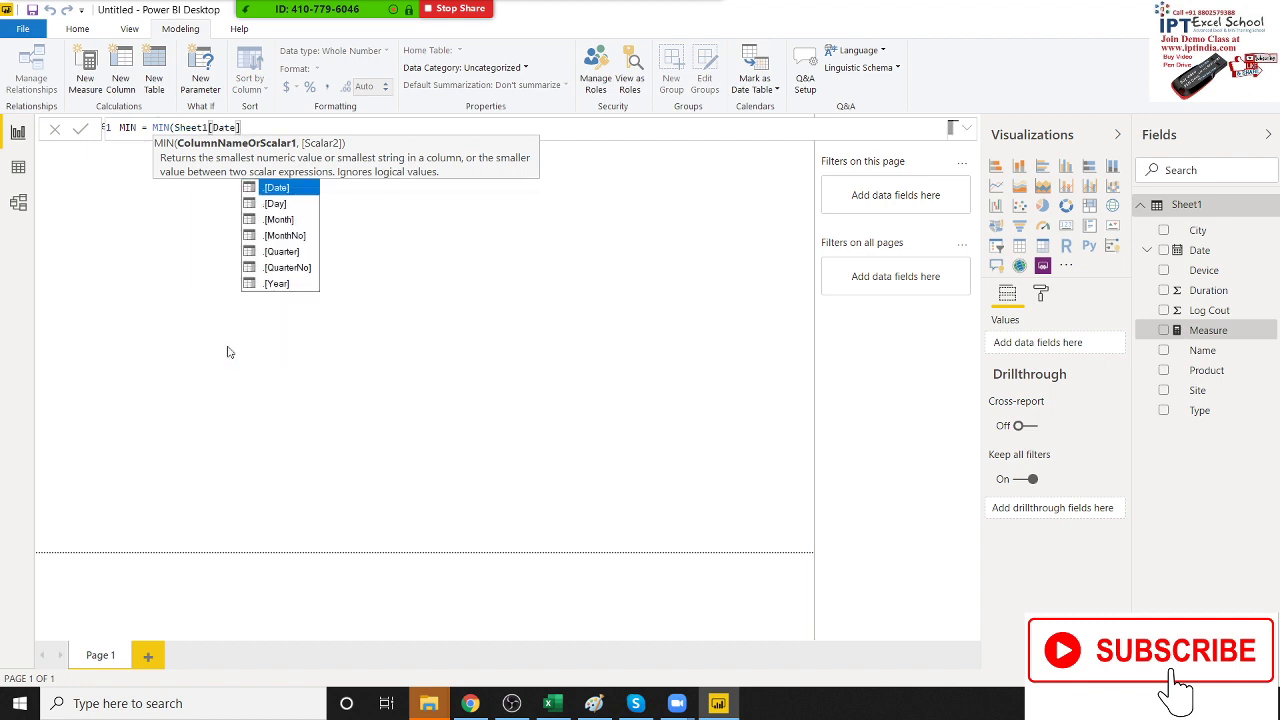
type(")")
key("Return")
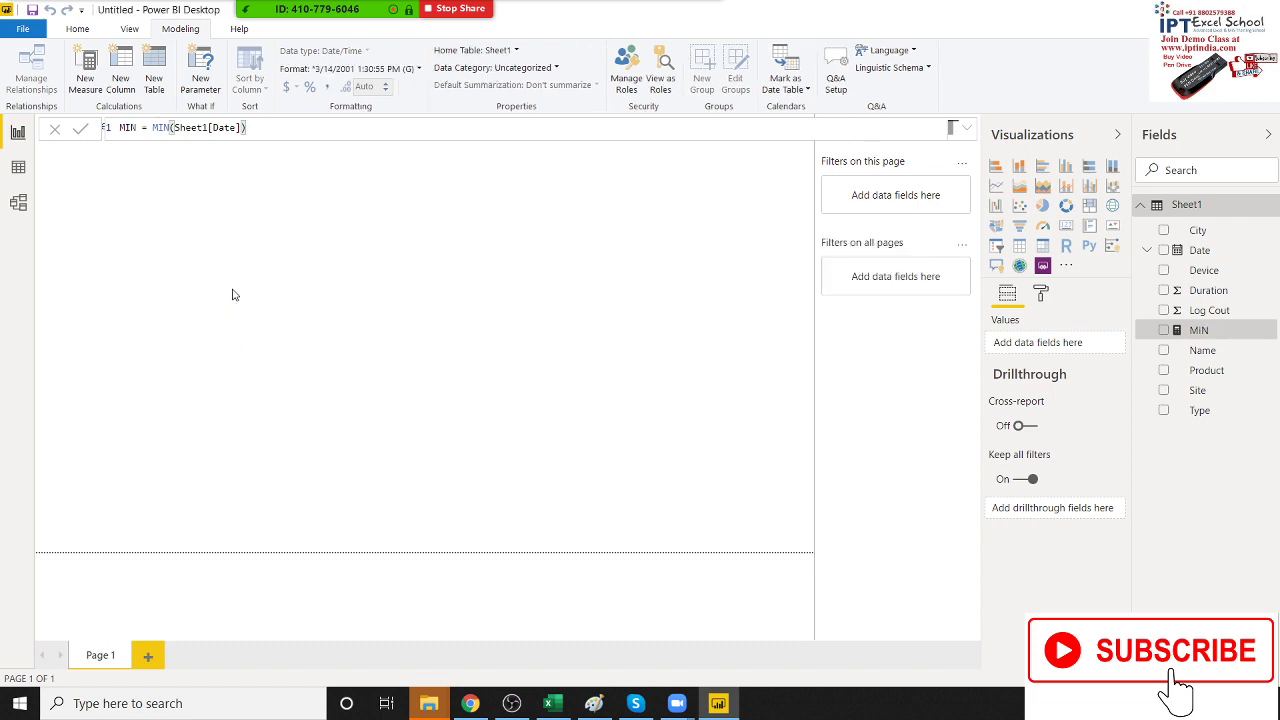
left_click(117, 86)
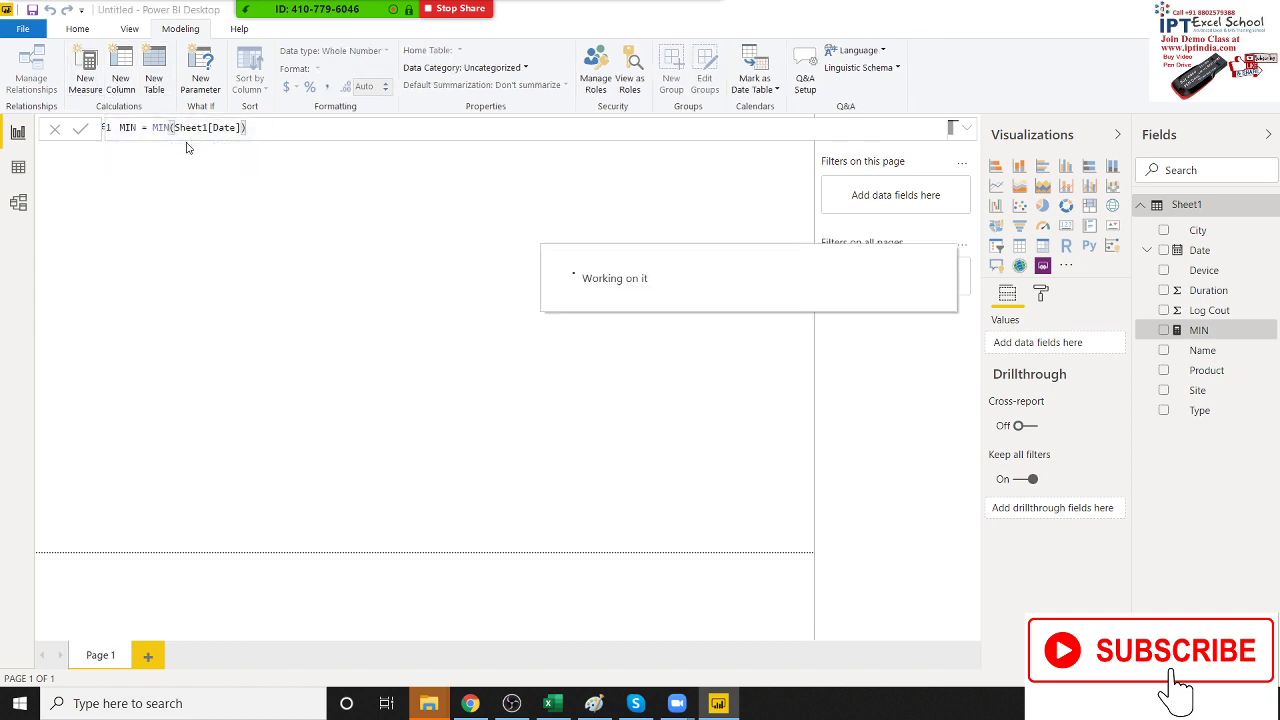
Step: Create the measure To = MAX(Sheet1[Date])
double_click(153, 127)
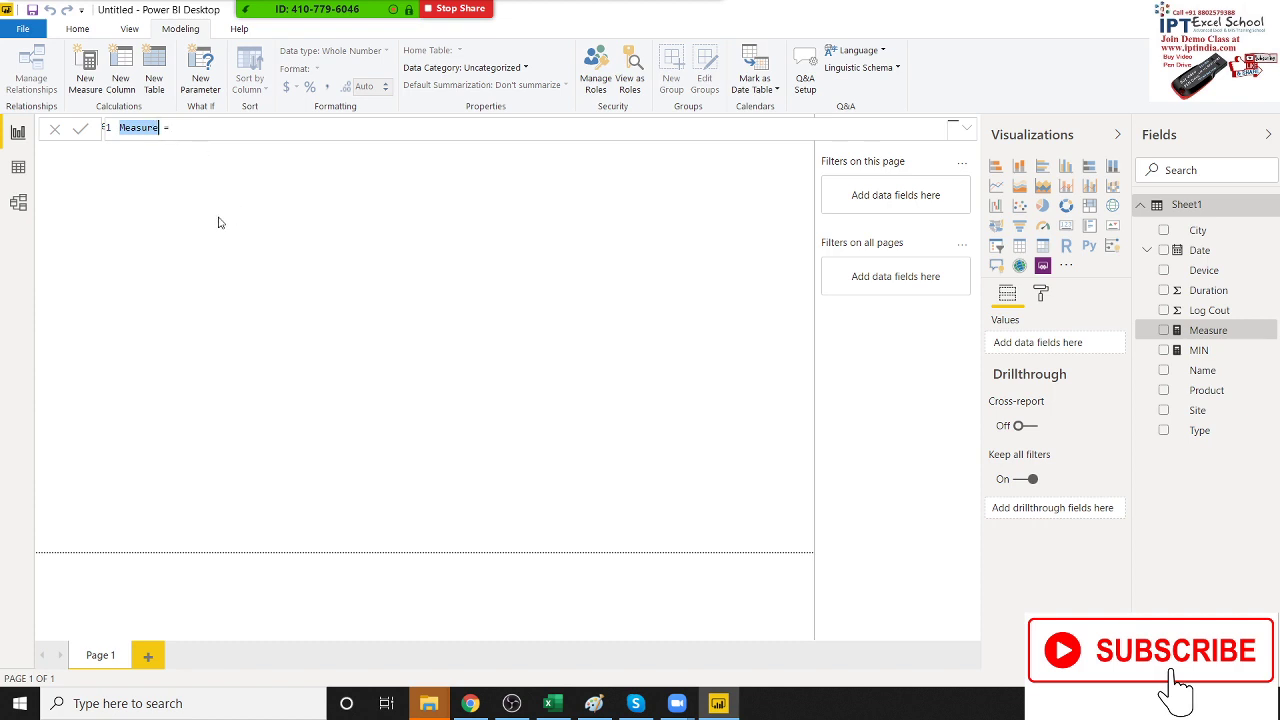
type("Max = ma")
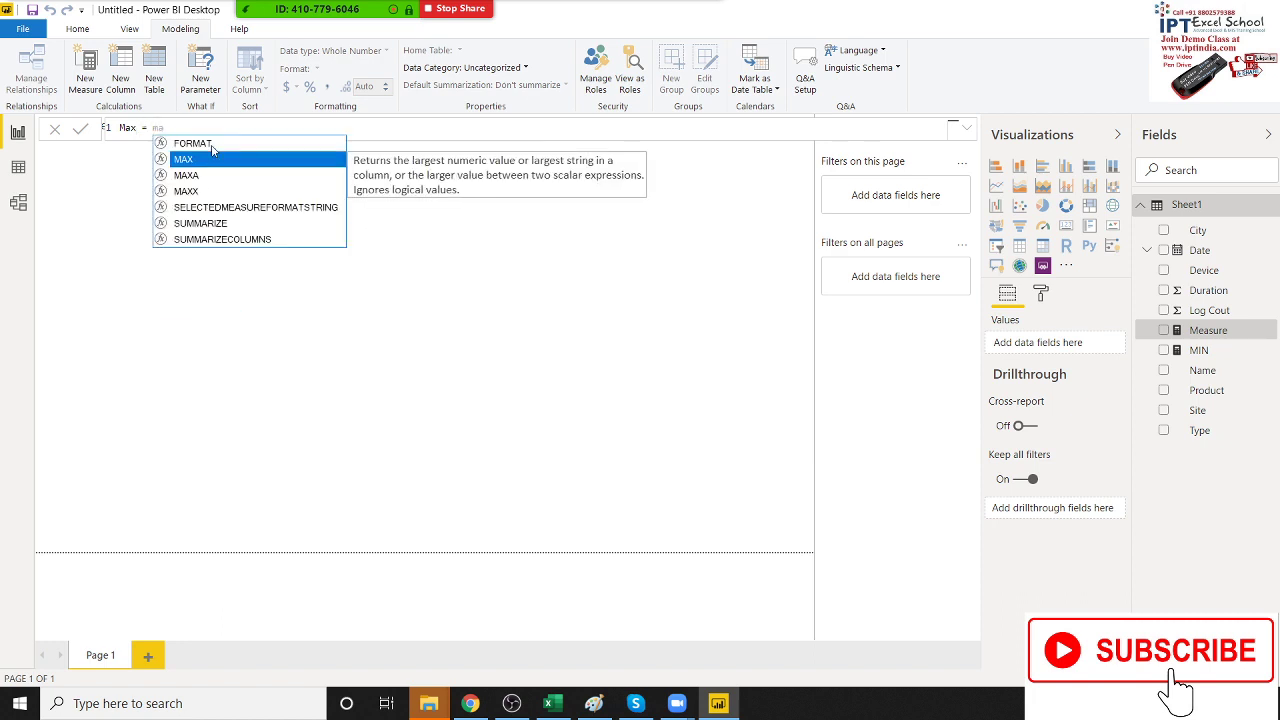
key("BackSpace")
key("BackSpace")
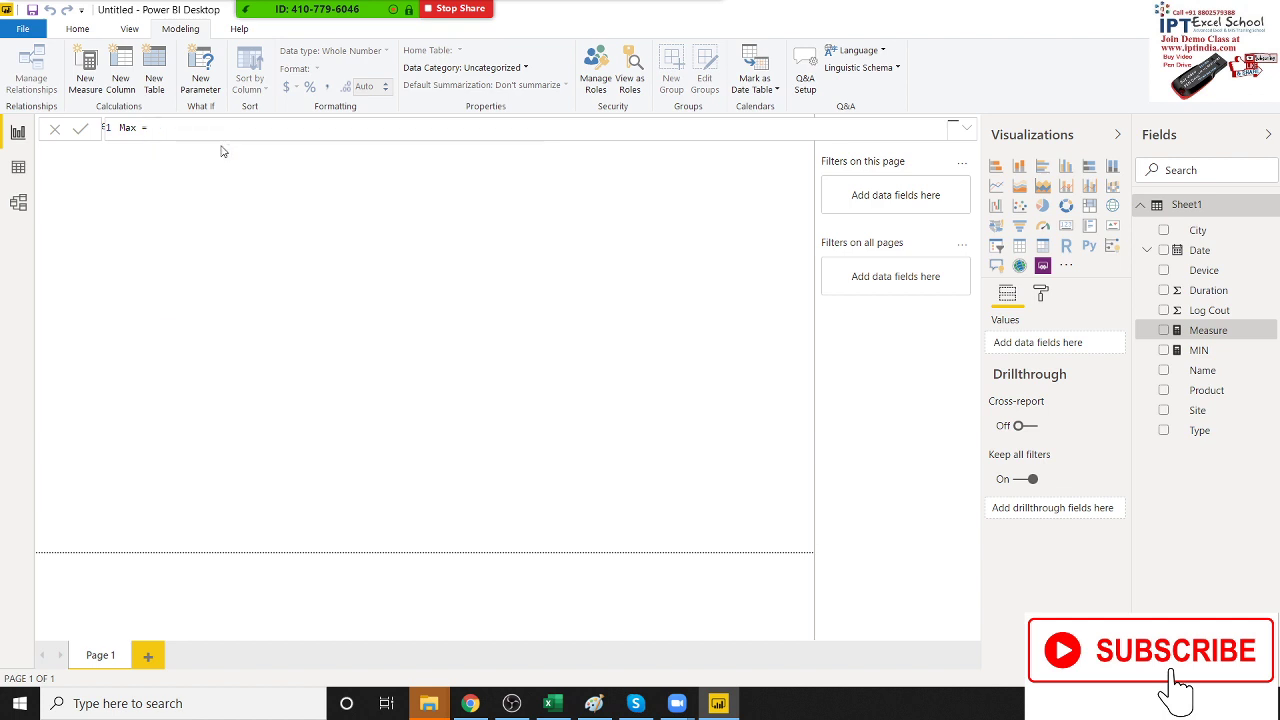
double_click(128, 128)
type("T")
type("MAX(")
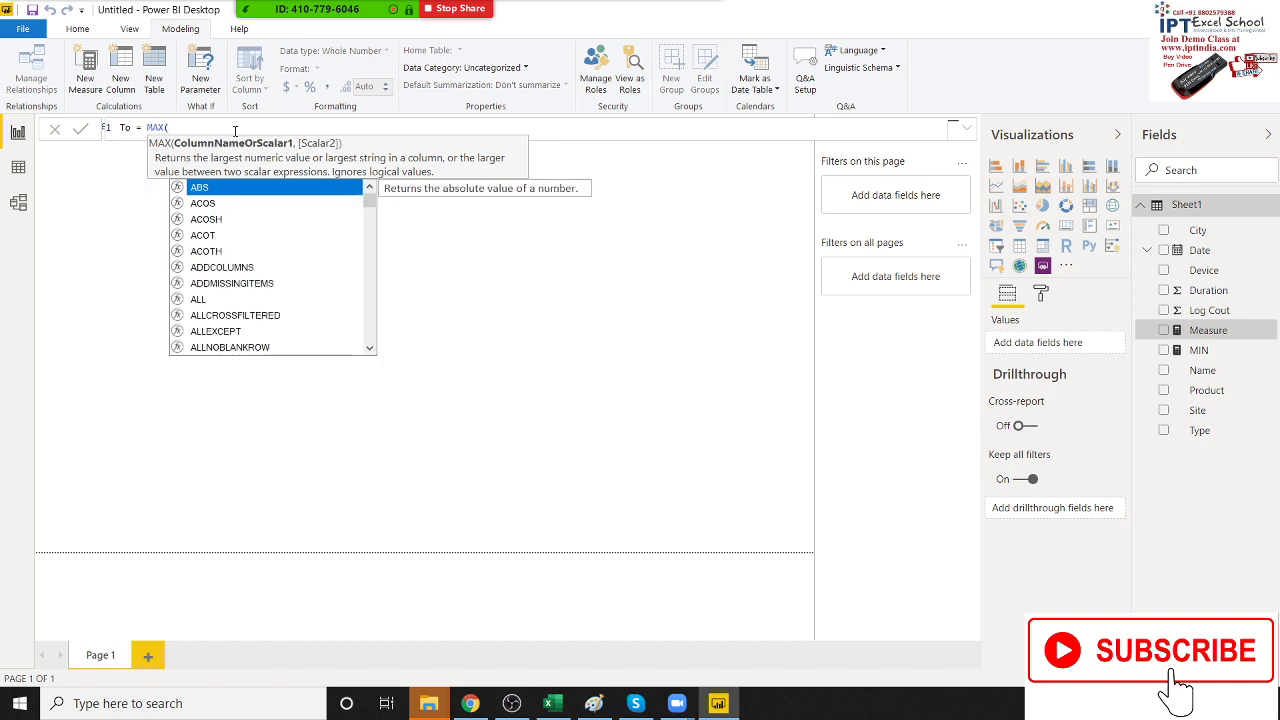
type("date")
key("Down")
key("Down")
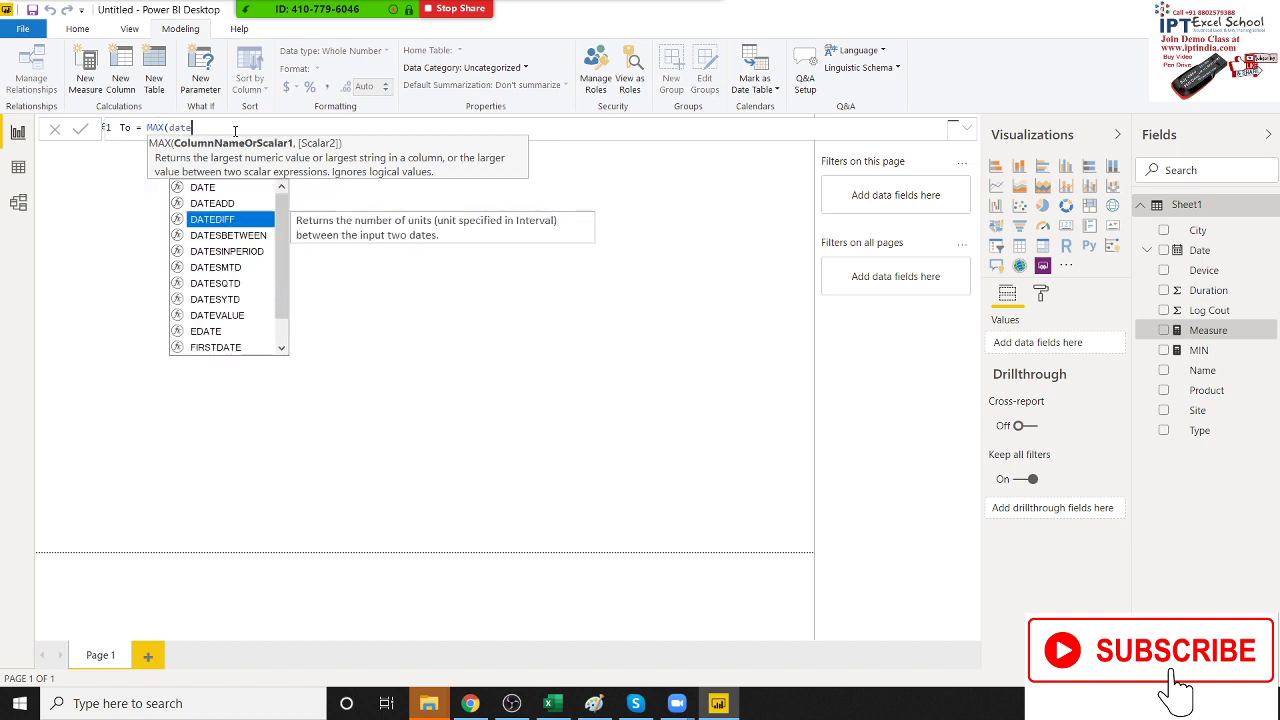
key("Down")
key("Down")
key("Down")
key("Down")
key("Down")
key("Down")
key("Tab")
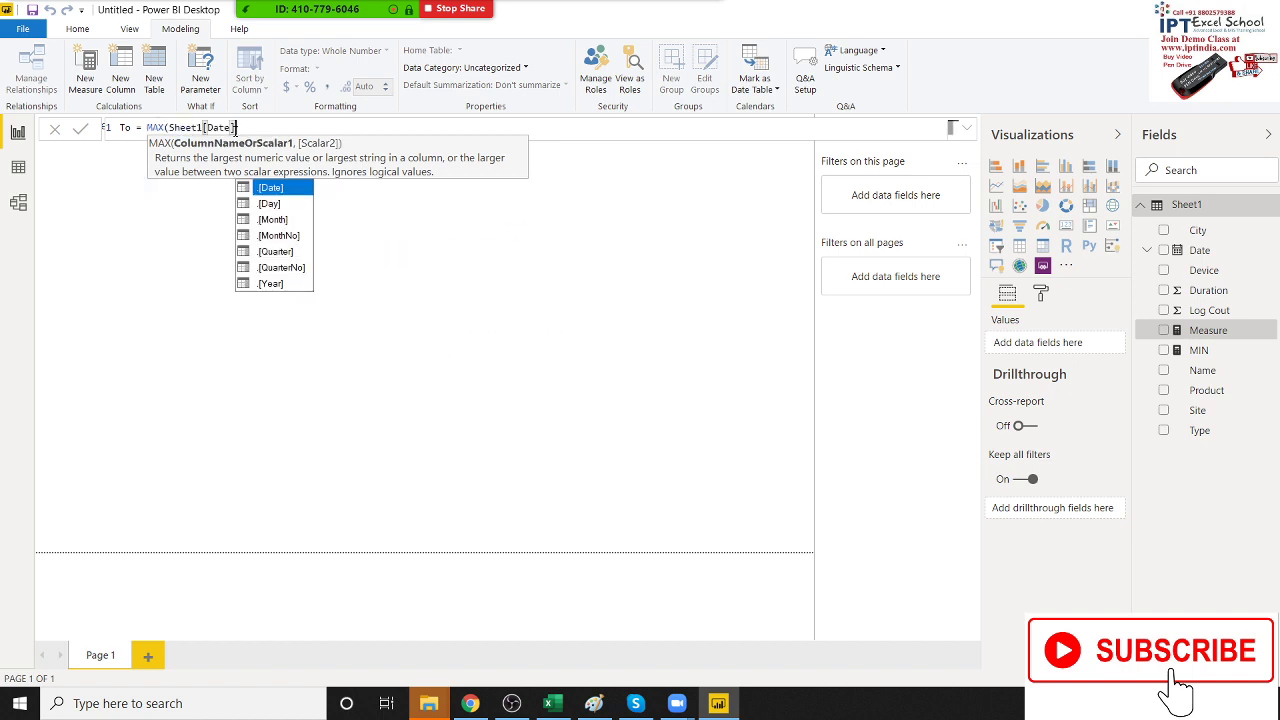
type(")")
key("Return")
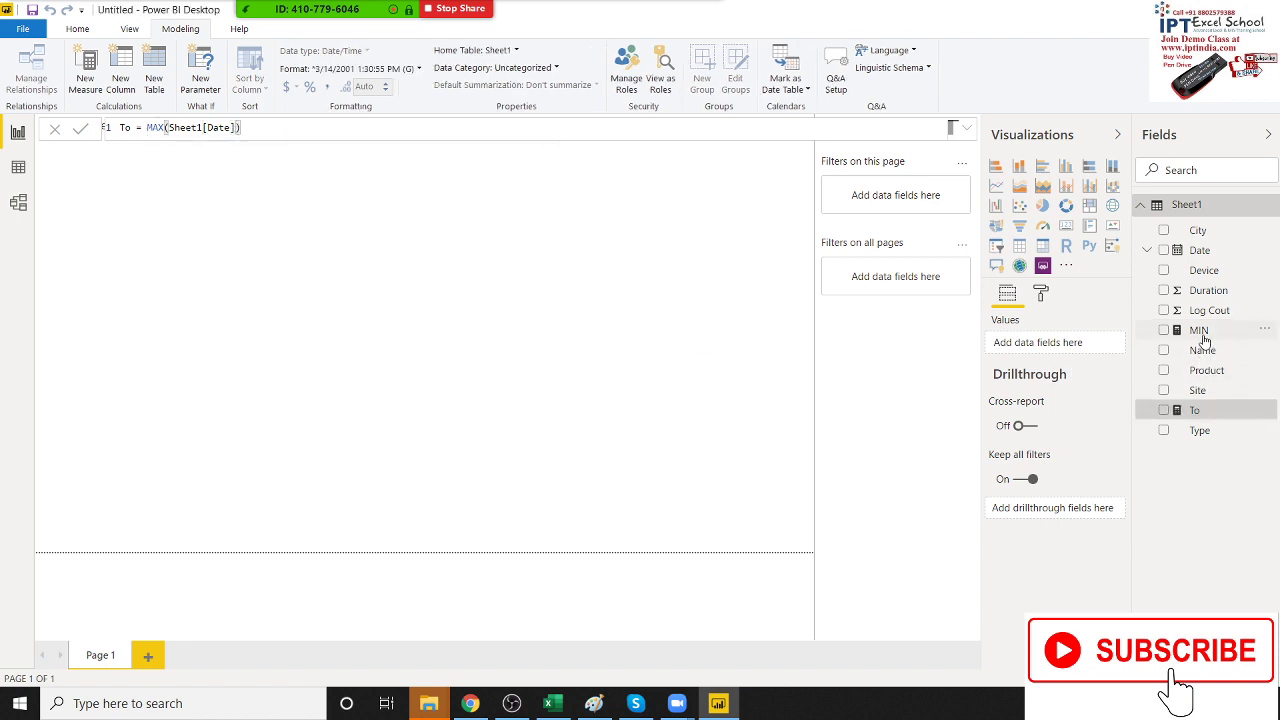
Step: Rename the MIN measure to From in the formula bar
left_click(1204, 340)
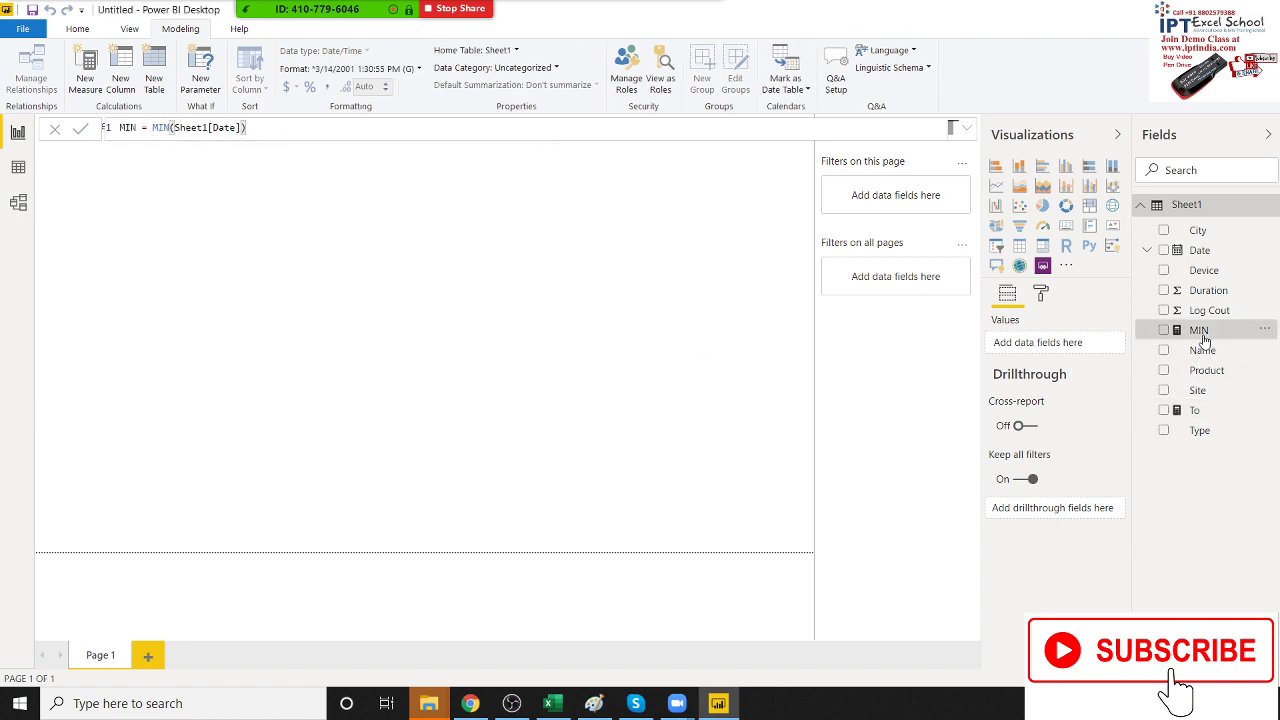
double_click(135, 127)
type("From")
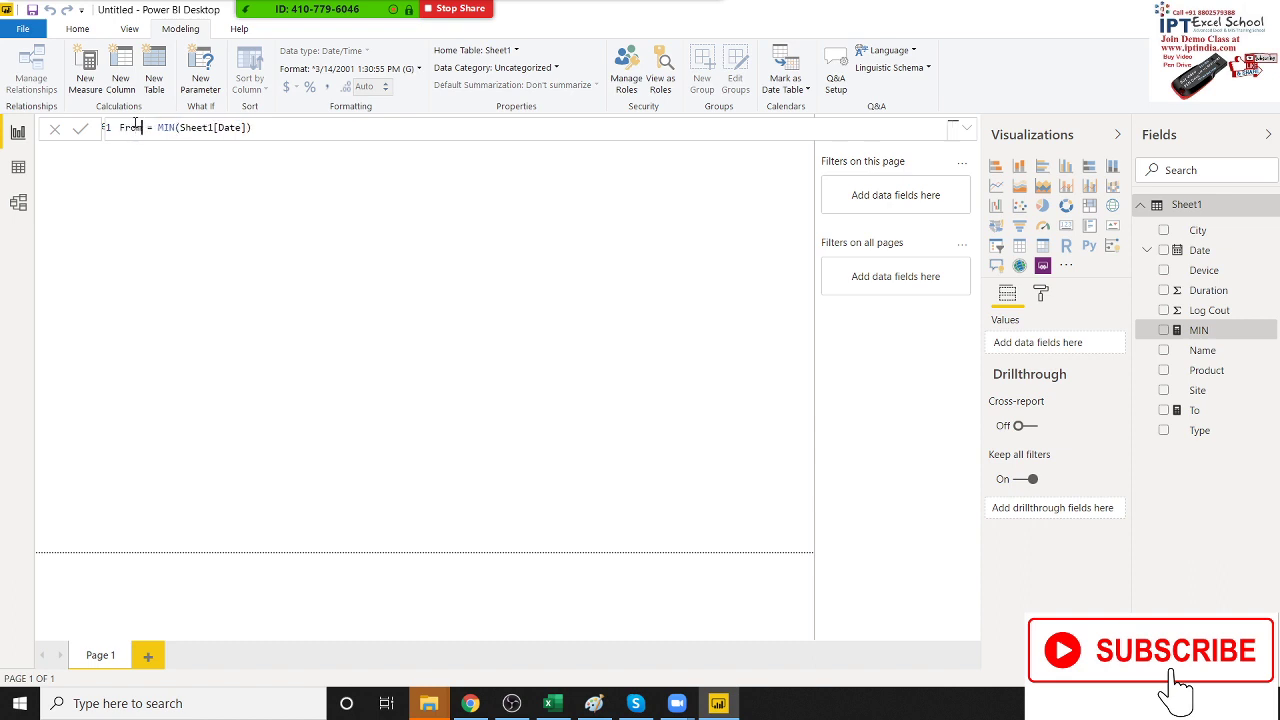
key("Return")
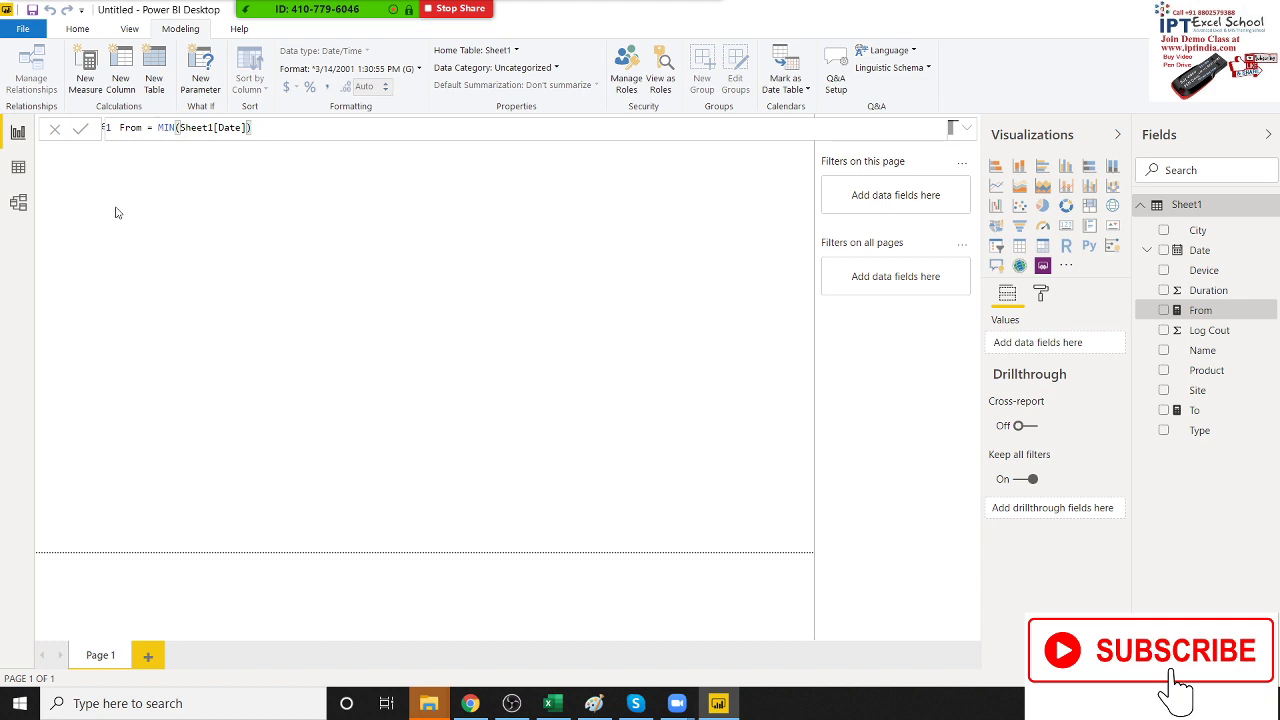
left_click(93, 165)
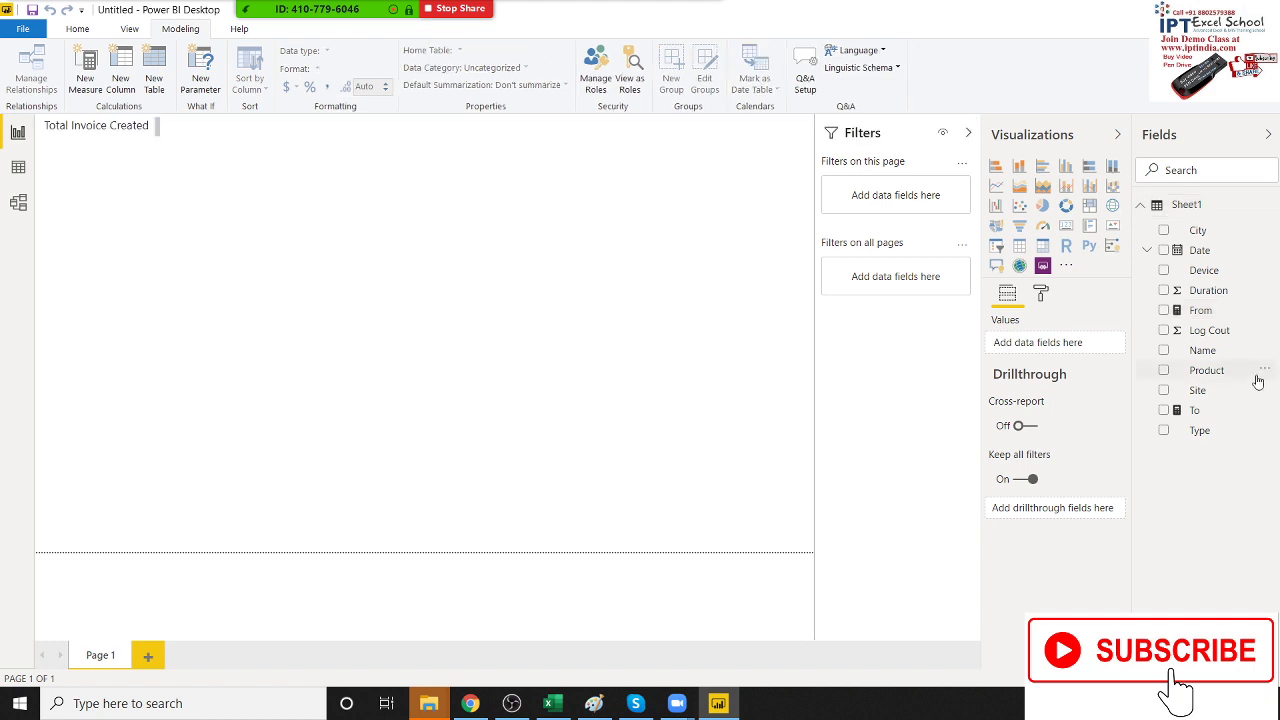
Step: Place From as a small table at the page's top-left, then delete that table
left_click_drag(1200, 311, 97, 157)
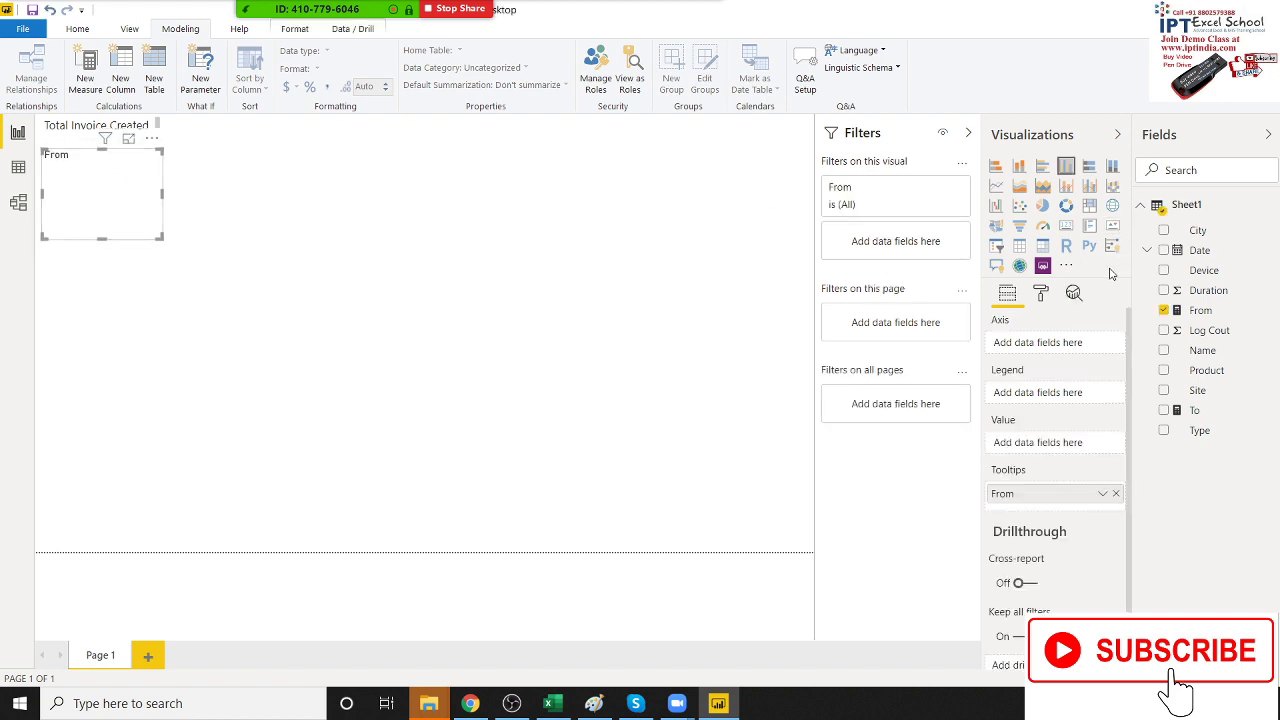
left_click(1019, 245)
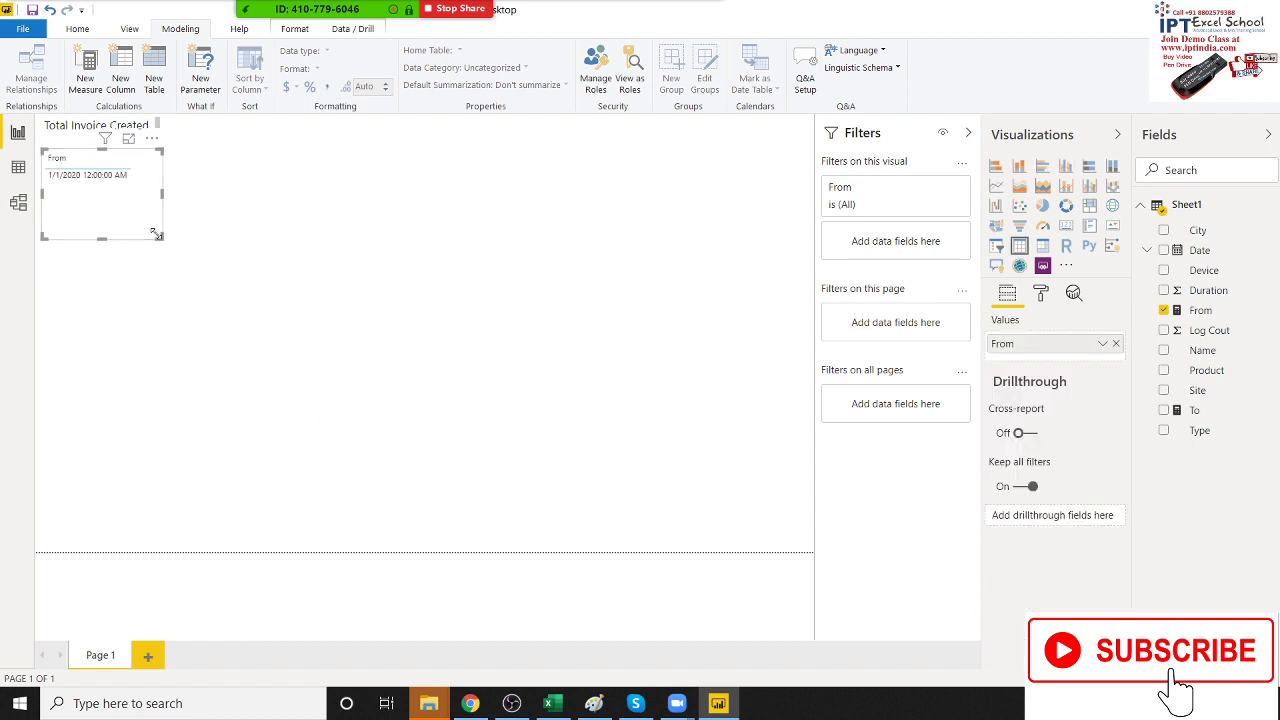
left_click_drag(157, 237, 129, 195)
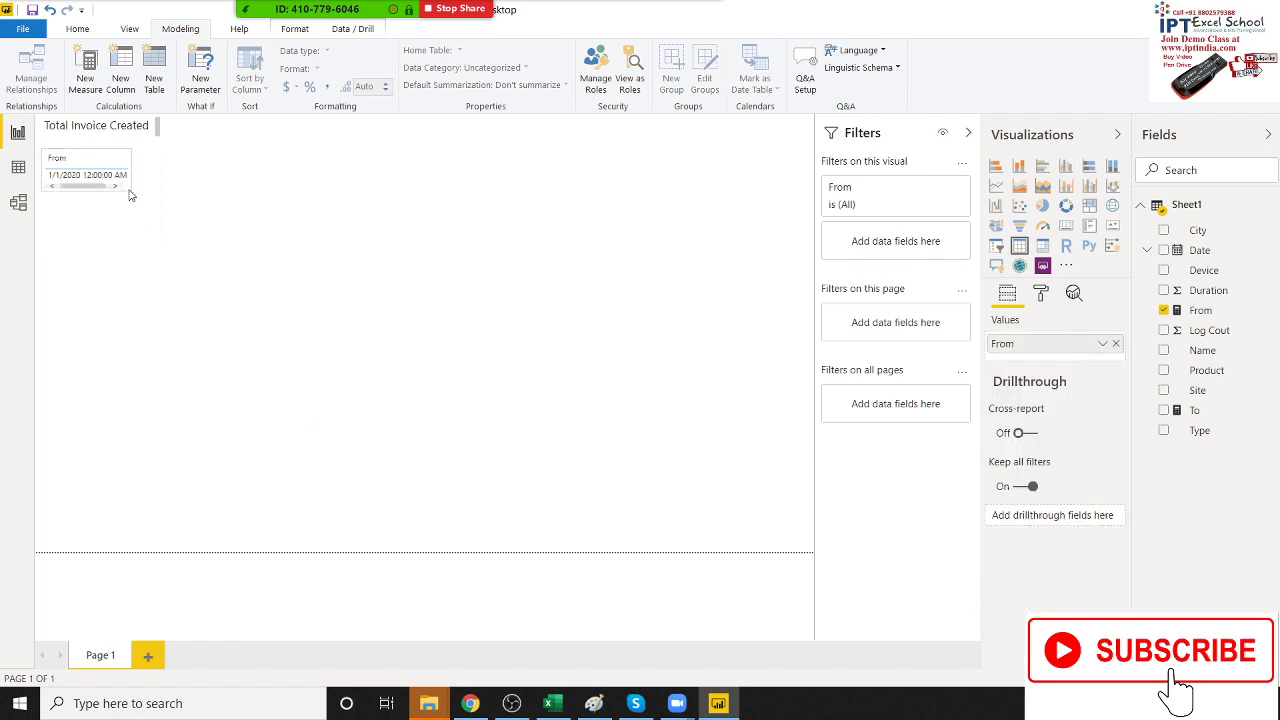
left_click(93, 176)
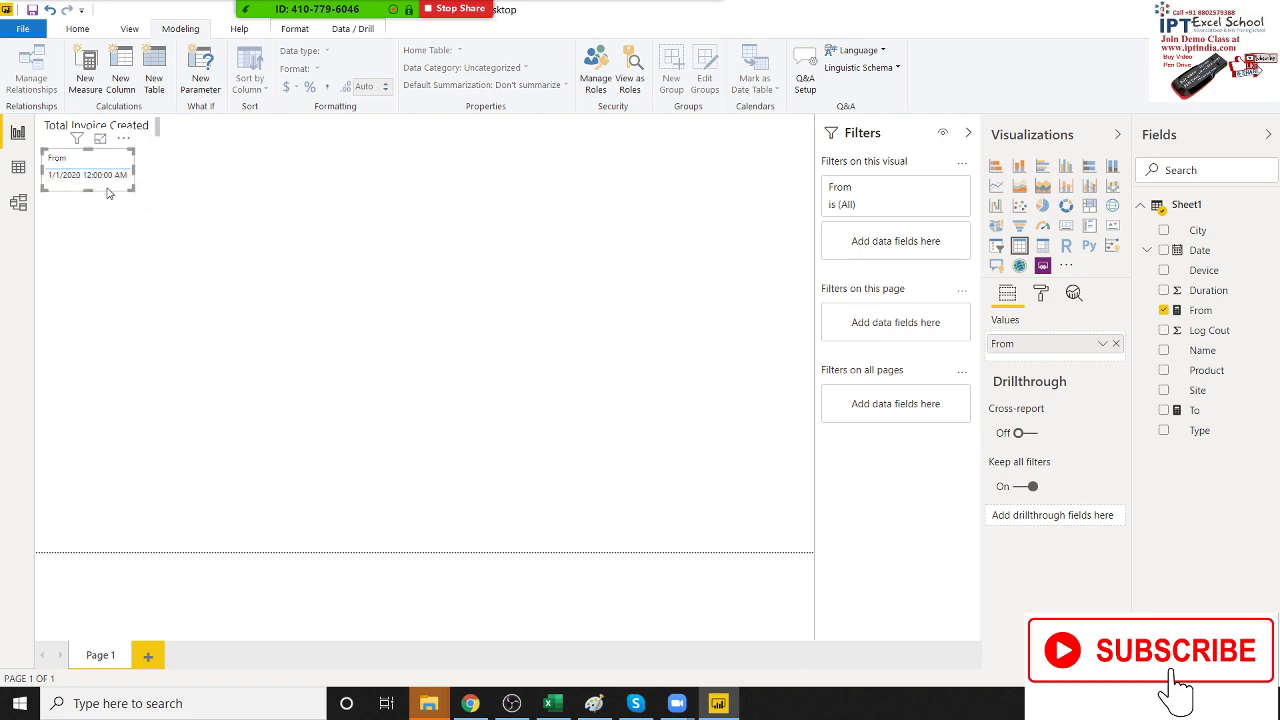
key("Delete")
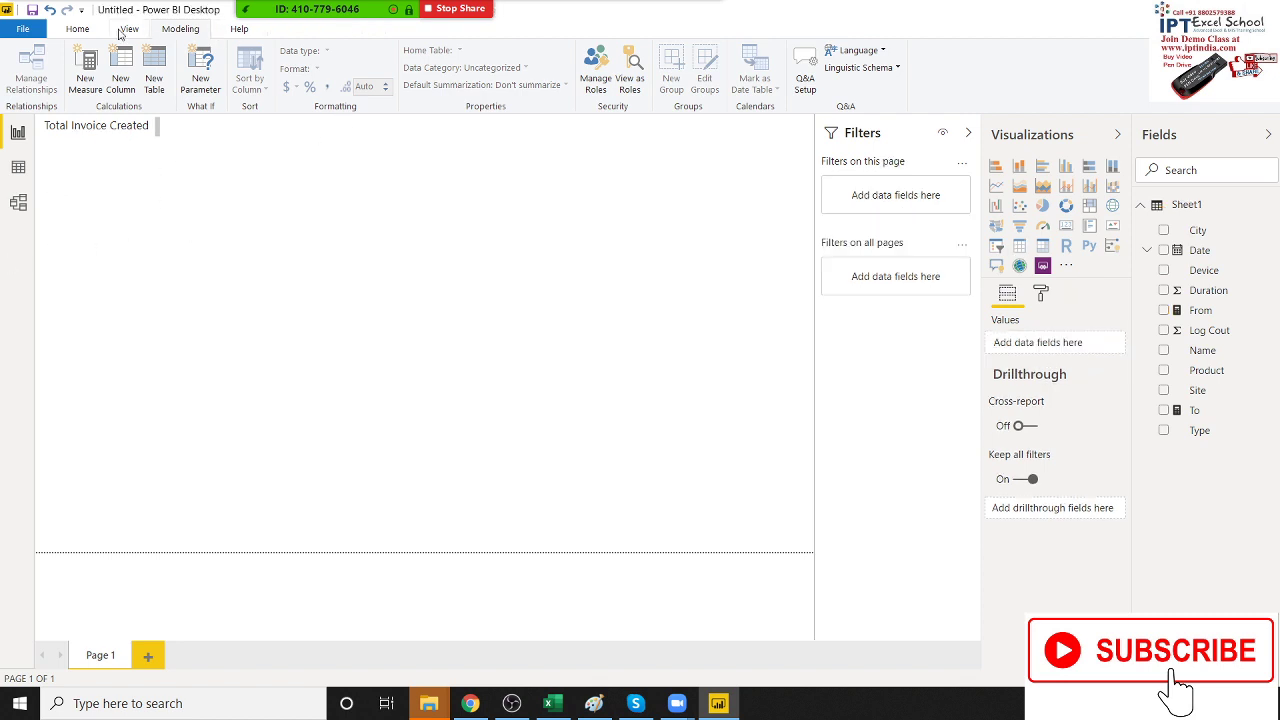
left_click(1192, 312)
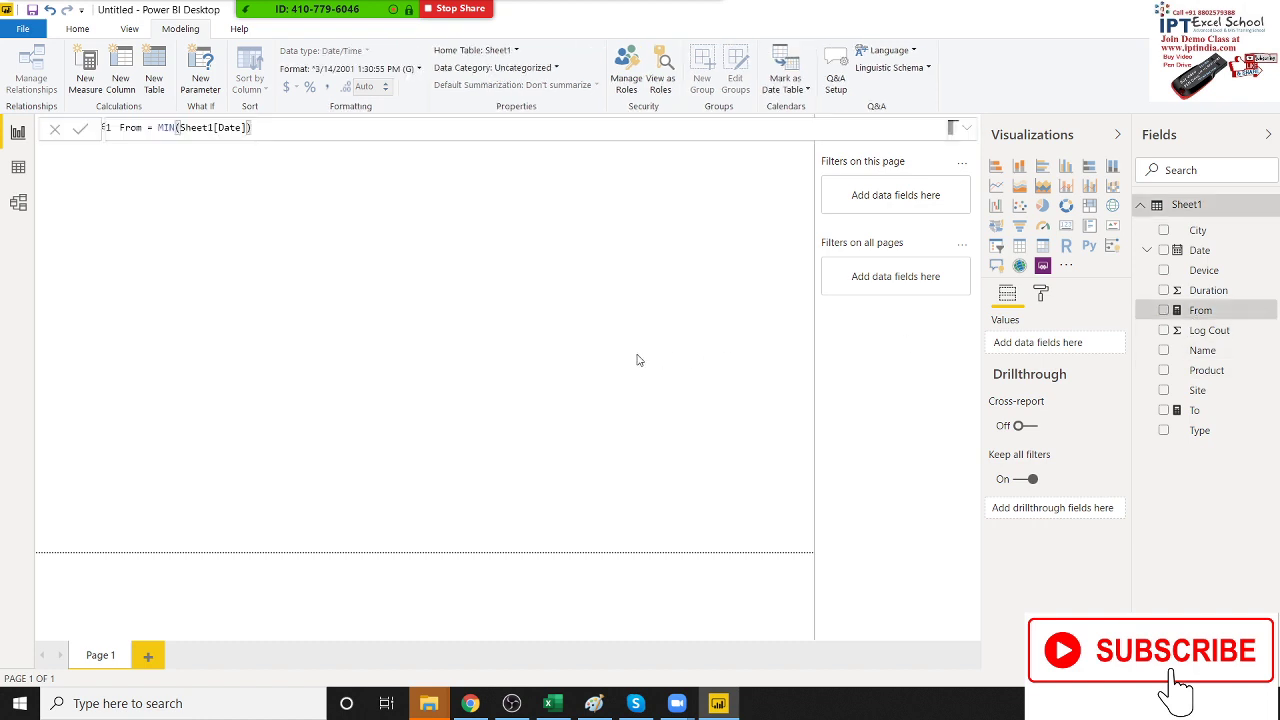
Step: Change From to FORMAT(MIN(Sheet1[Date]),"DD-MMM-YY") so it shows the earliest date as text
left_click(158, 127)
type("Form")
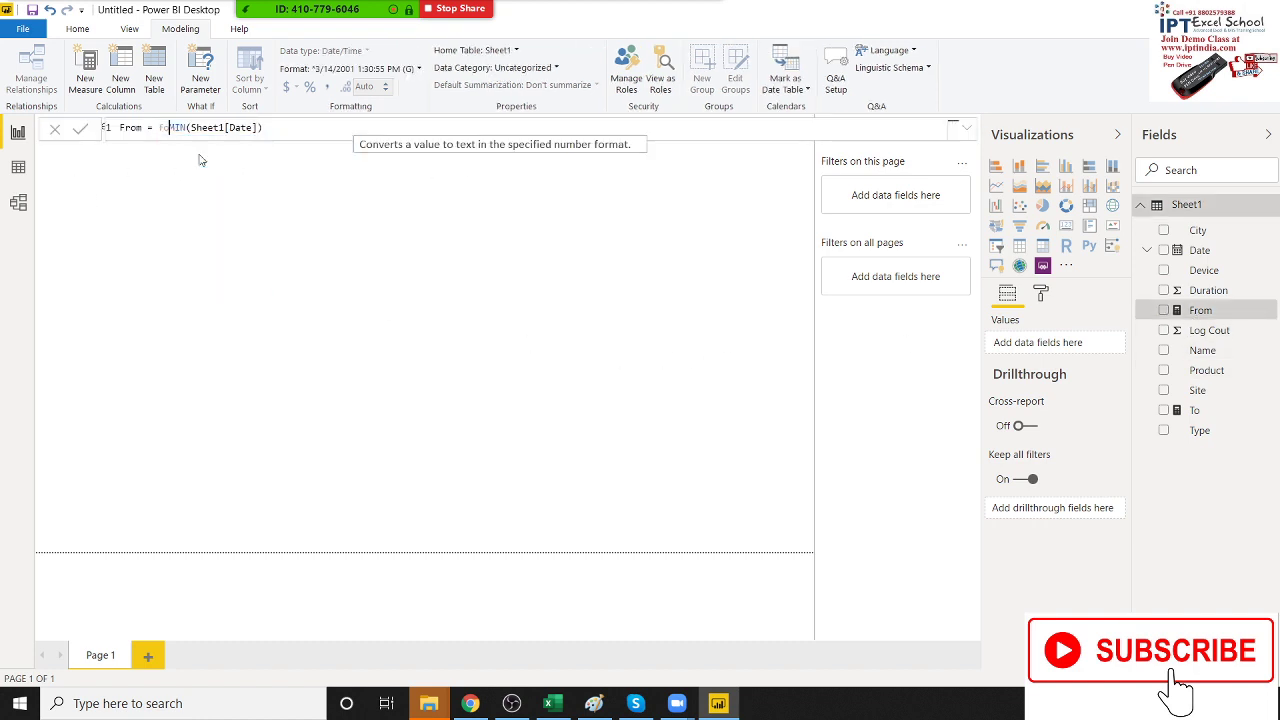
key("Tab")
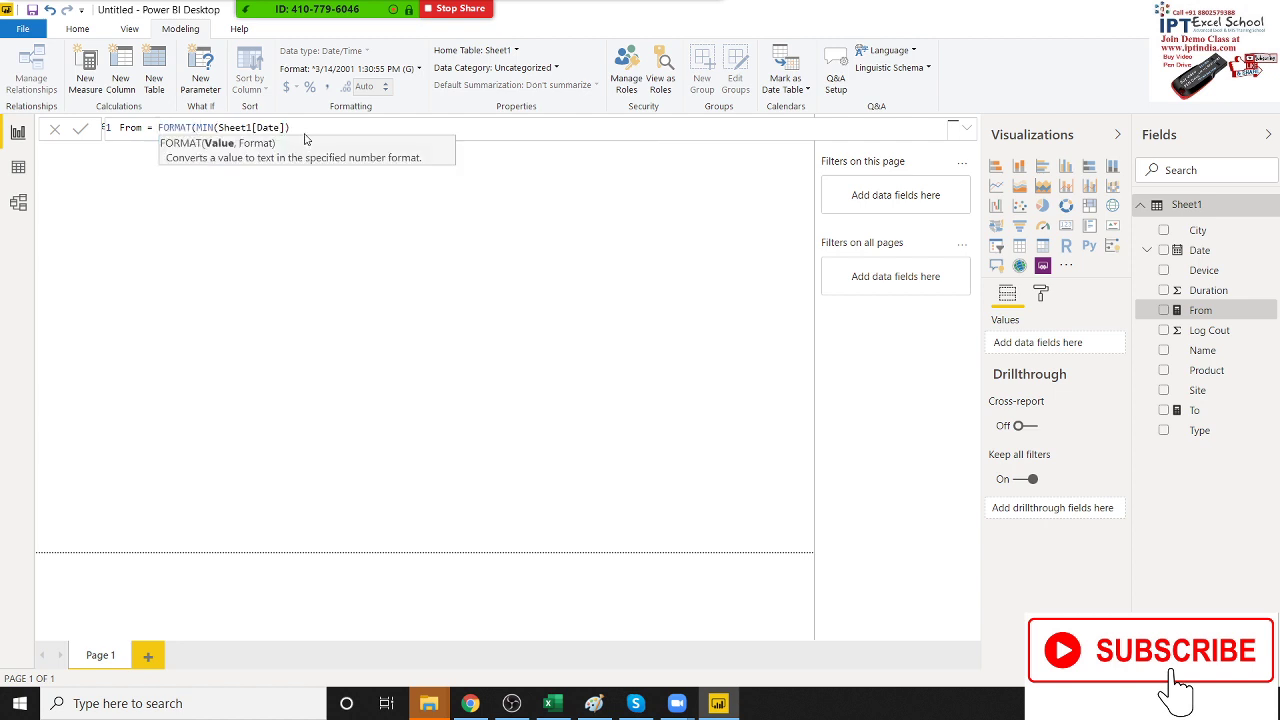
left_click(306, 127)
type(",\"DD-MMM-YYY")
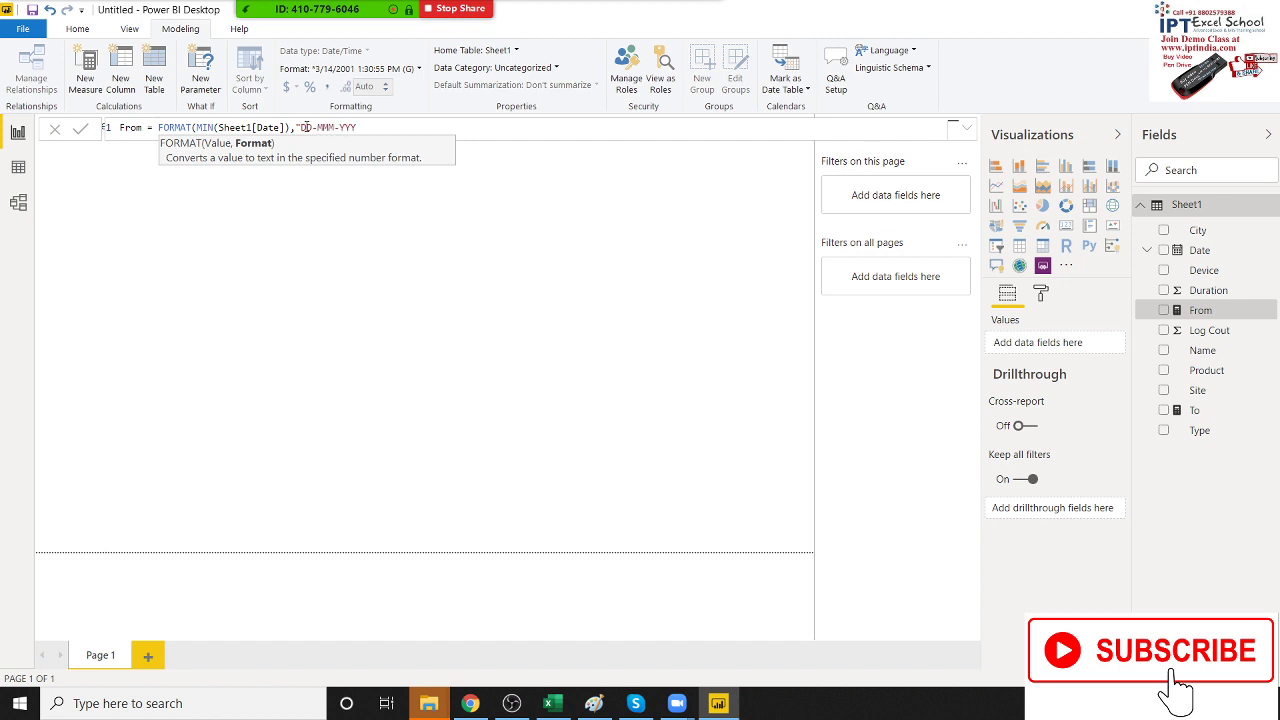
key("BackSpace")
type("\")")
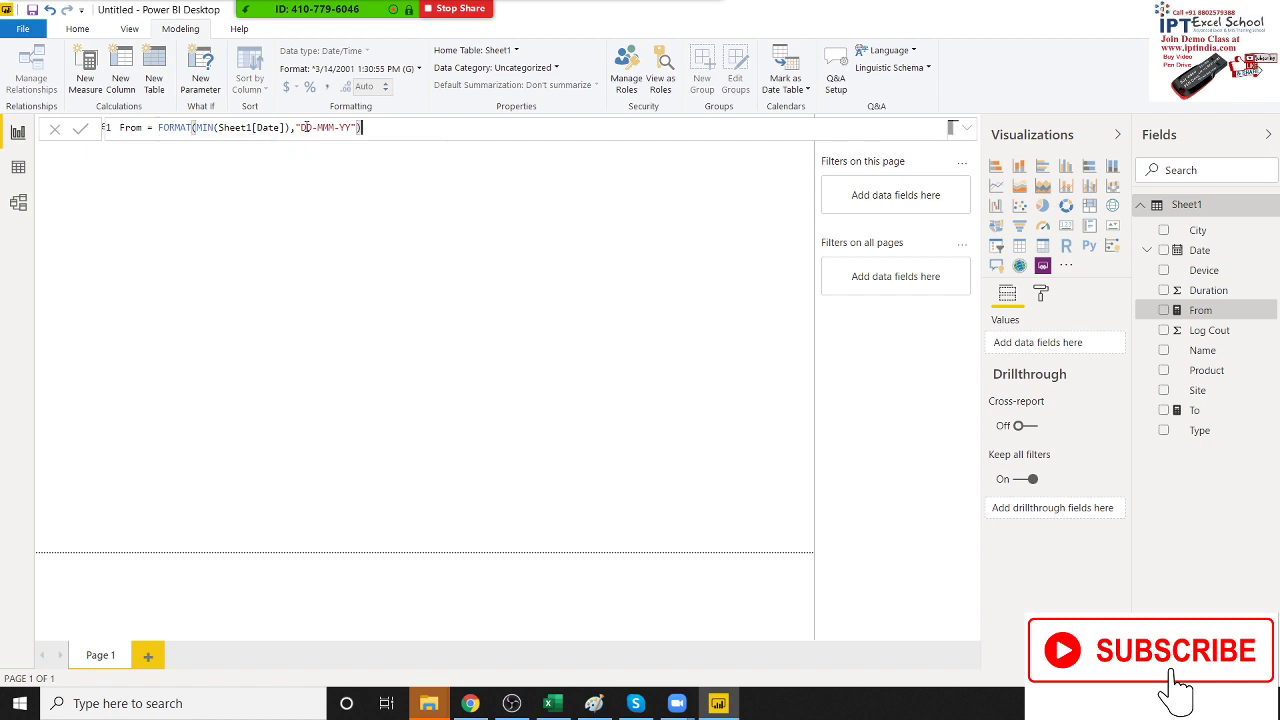
key("Return")
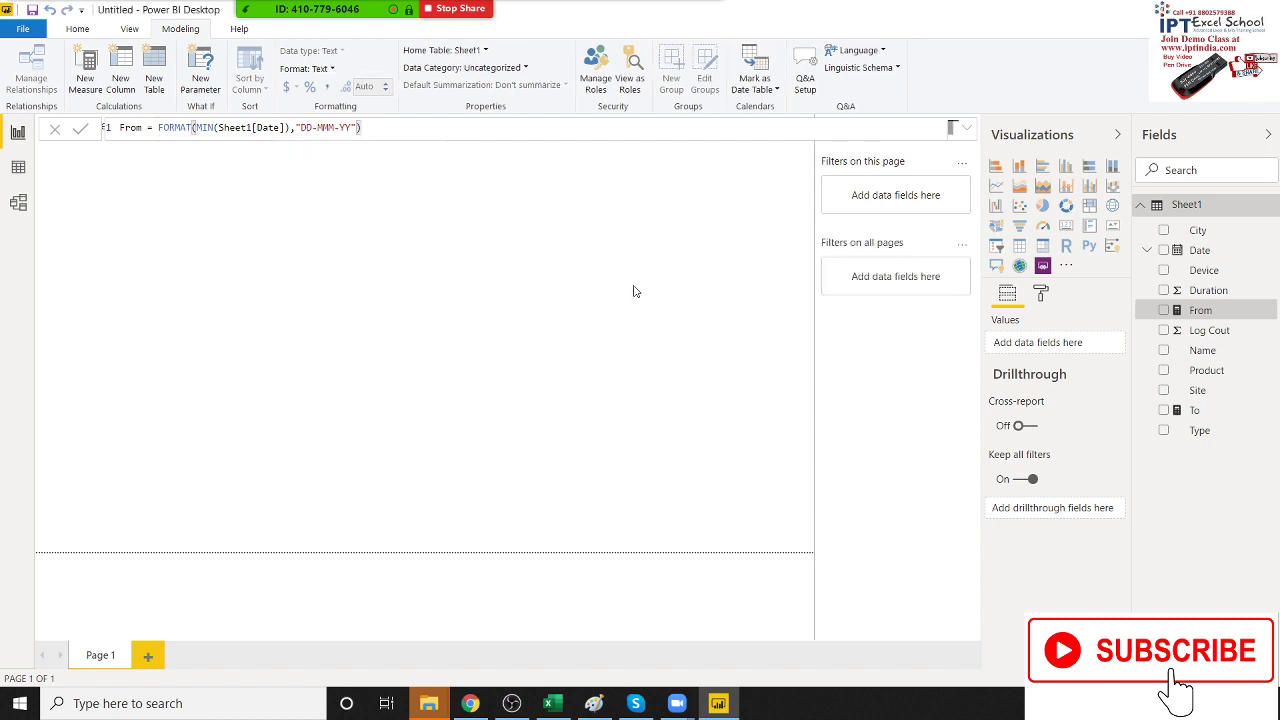
mouse_move(1220, 310)
left_mouse_down()
mouse_move(557, 210)
mouse_move(85, 190)
left_mouse_up()
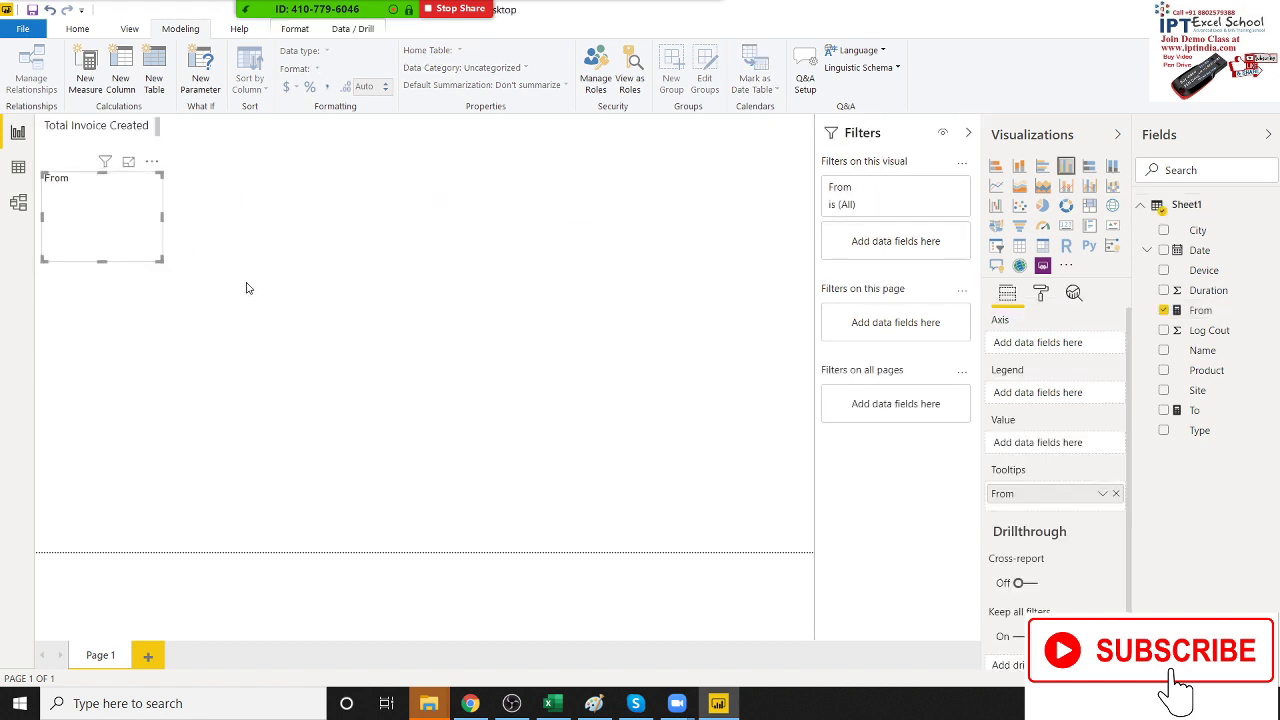
Step: Make From a small table showing 01-Jan-20 positioned just below the title
left_click(1019, 245)
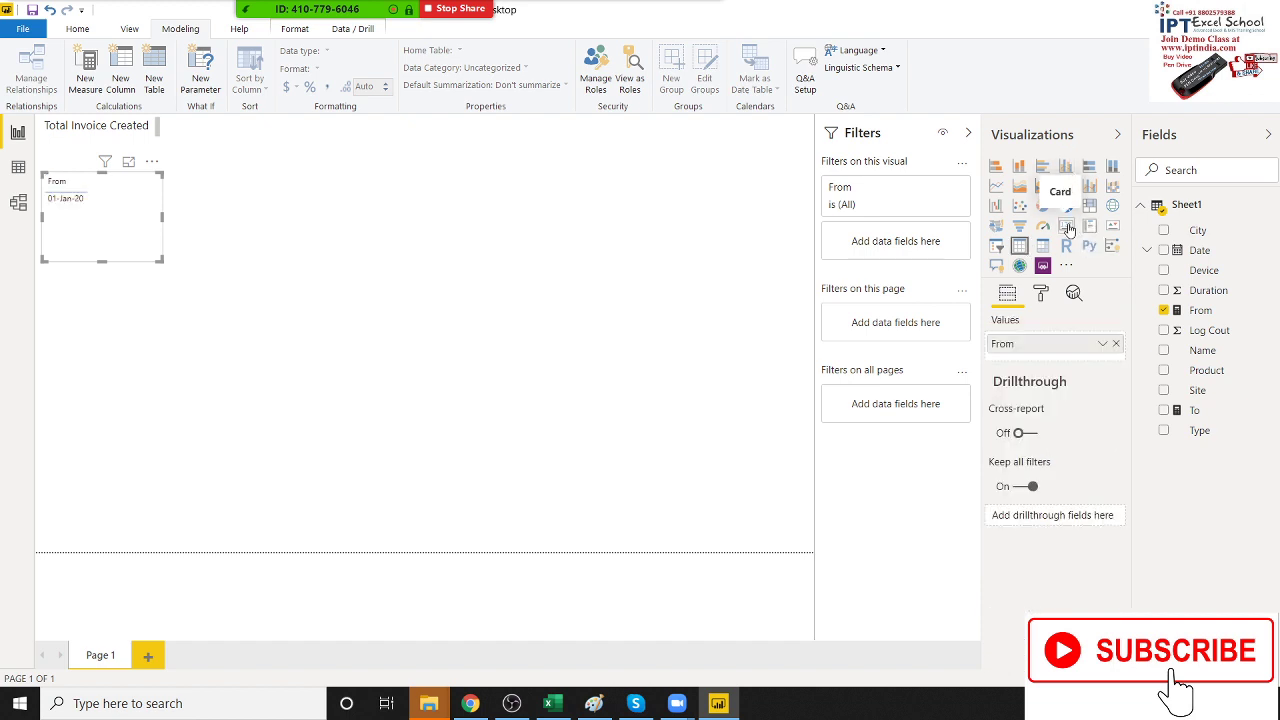
left_click_drag(161, 259, 102, 212)
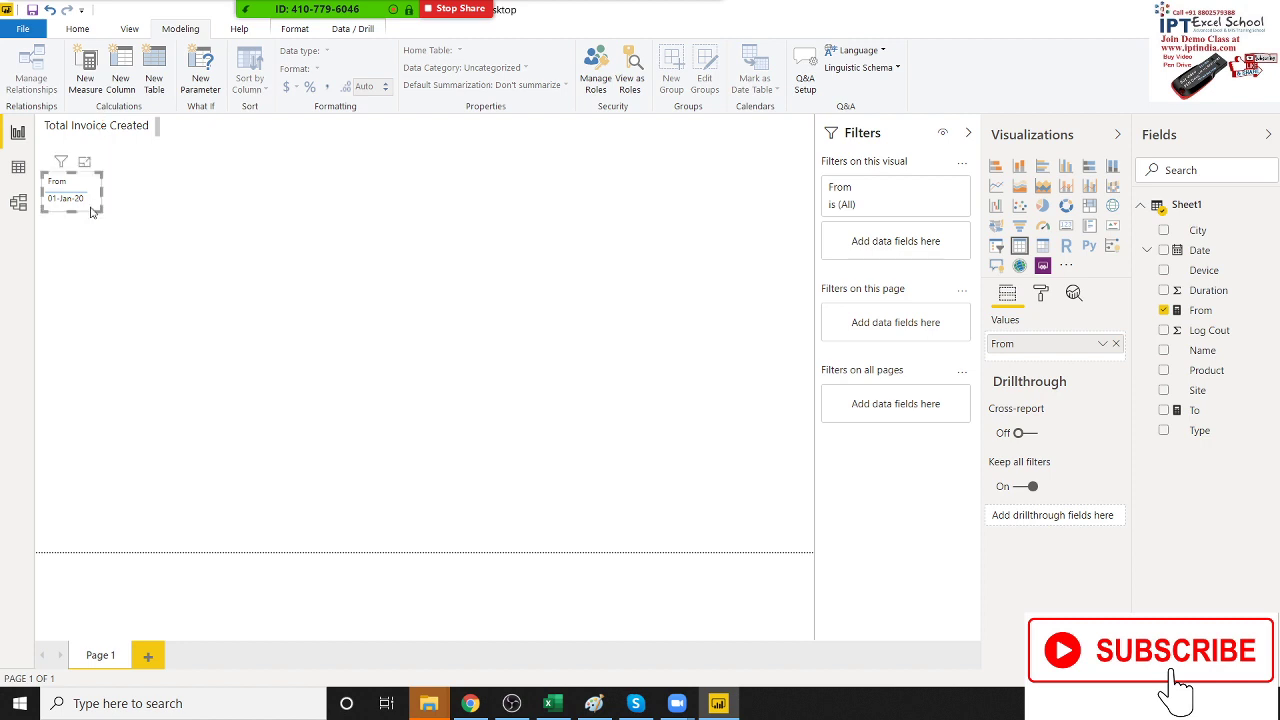
left_click(149, 210)
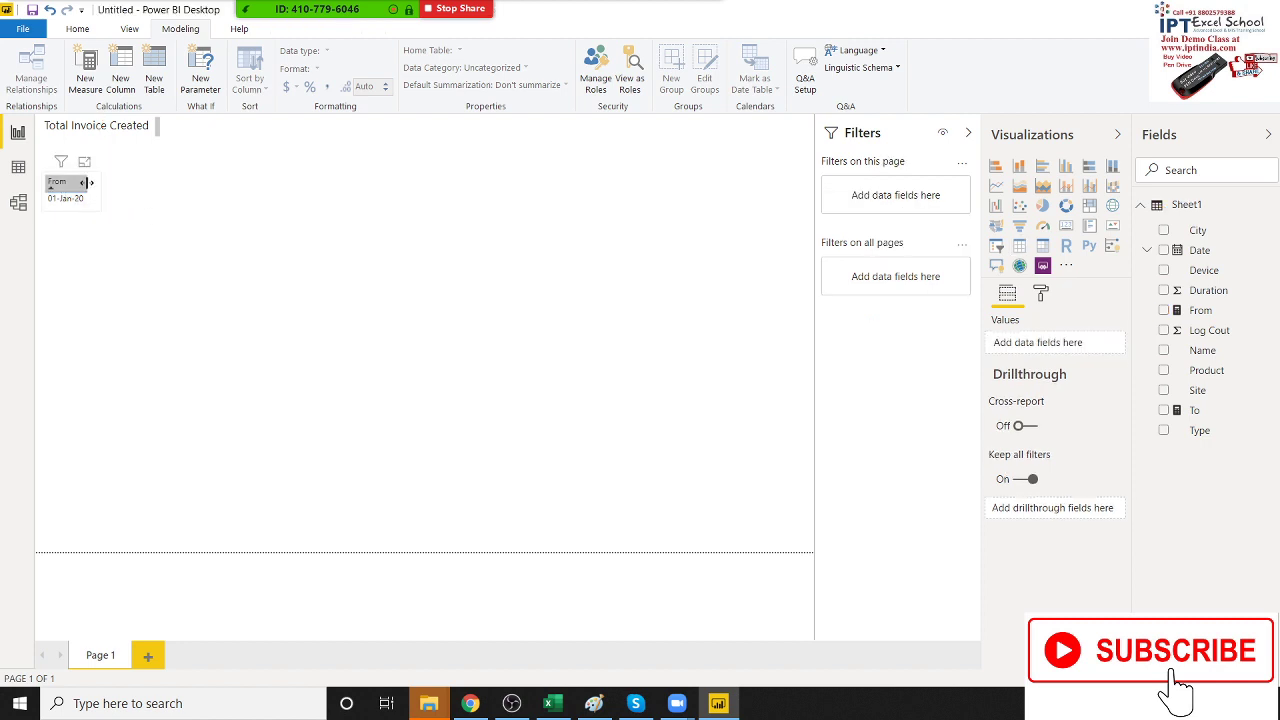
left_click(86, 182)
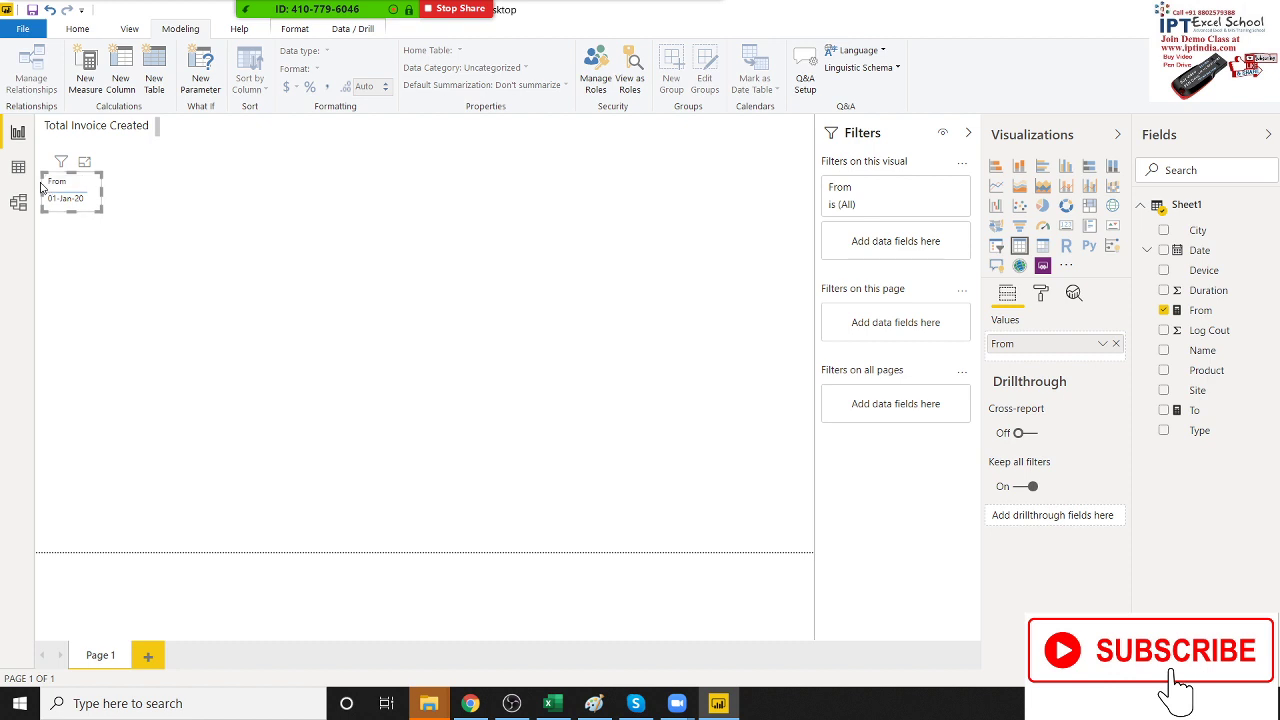
left_click(48, 157)
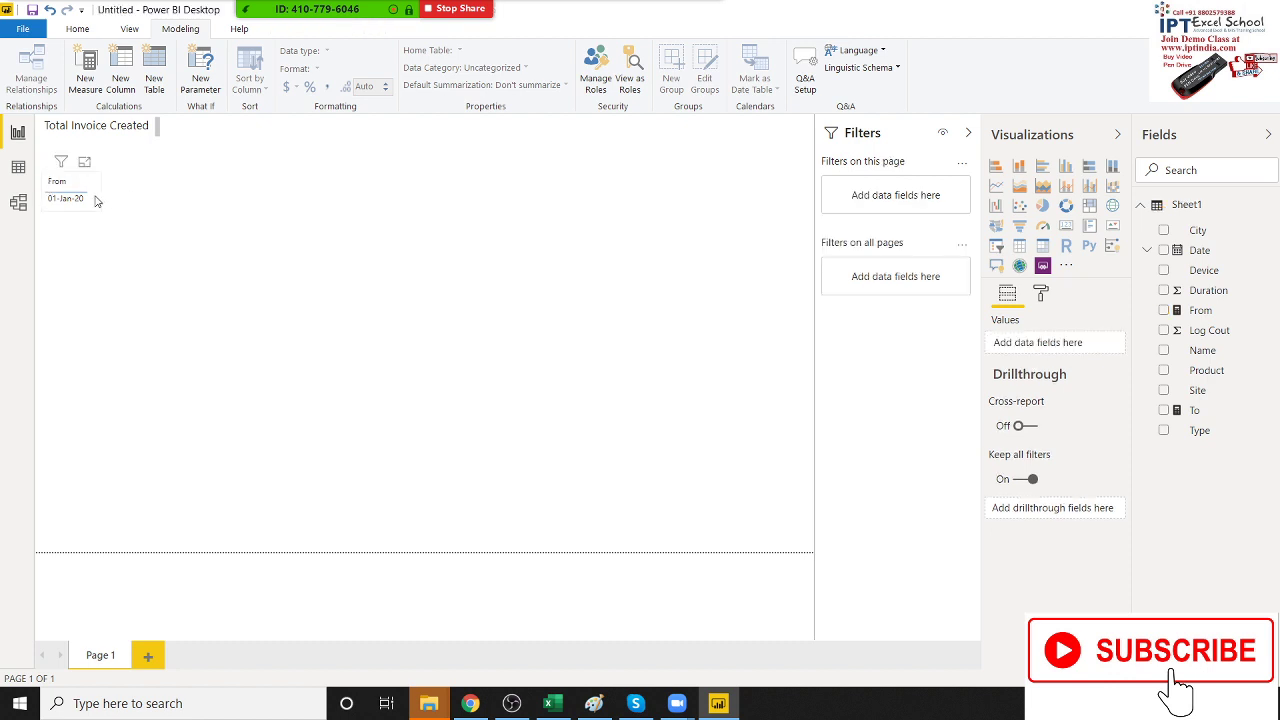
left_click(98, 190)
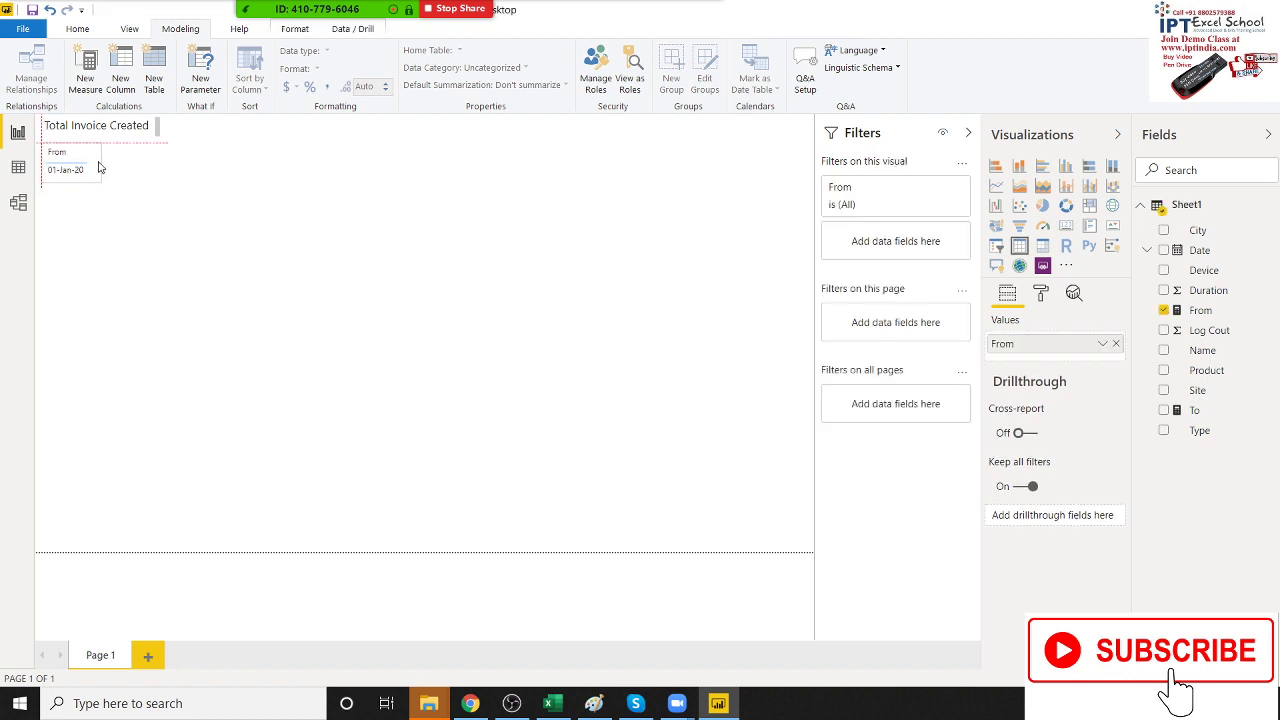
left_click_drag(99, 167, 100, 165)
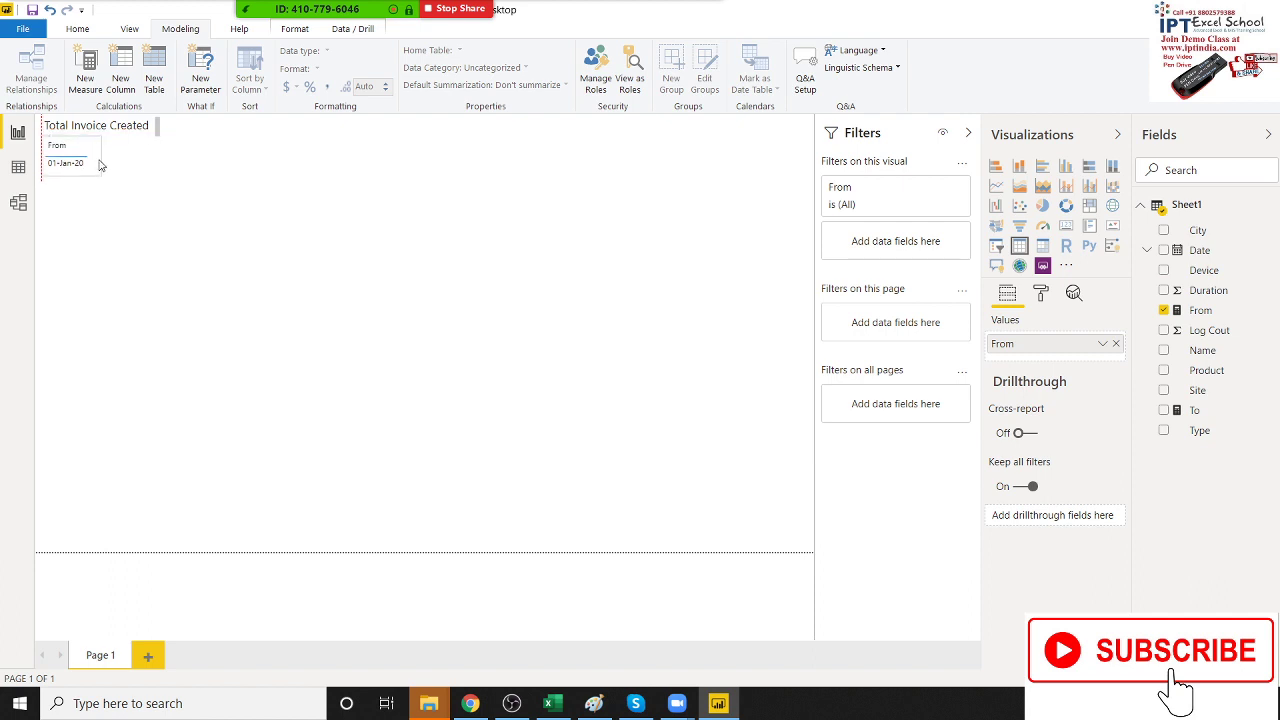
left_click(207, 300)
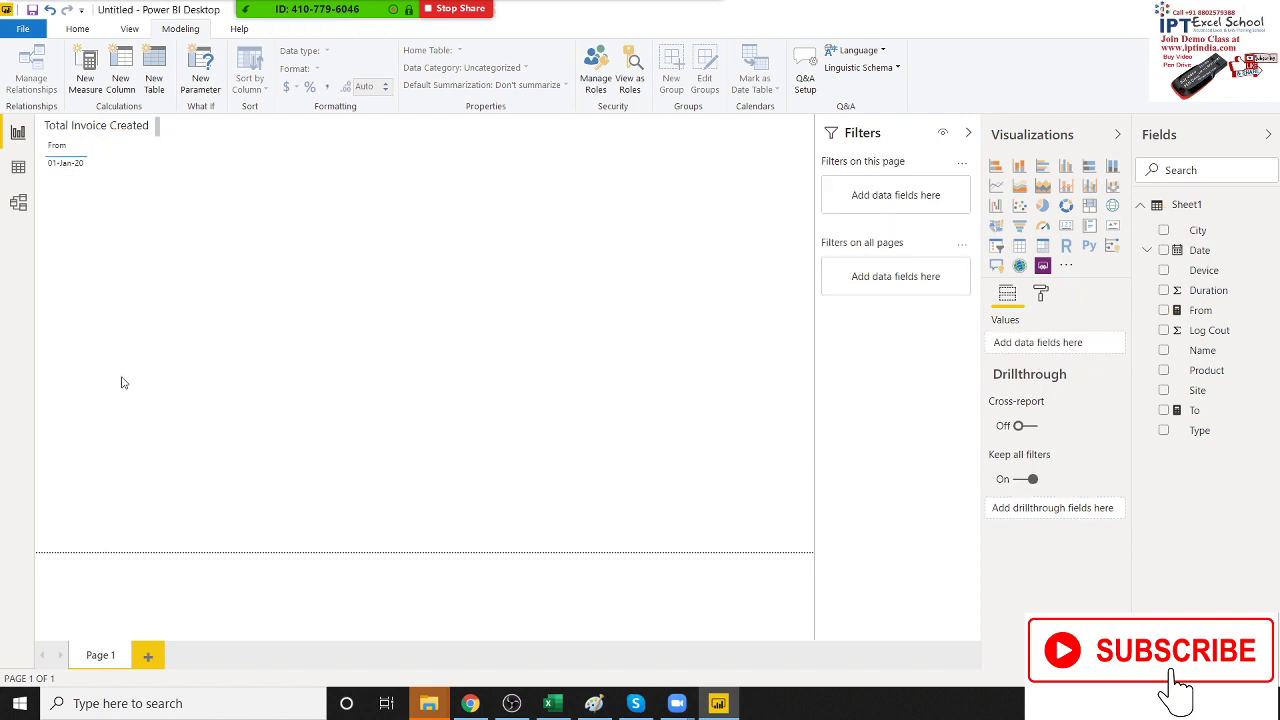
left_click(1196, 411)
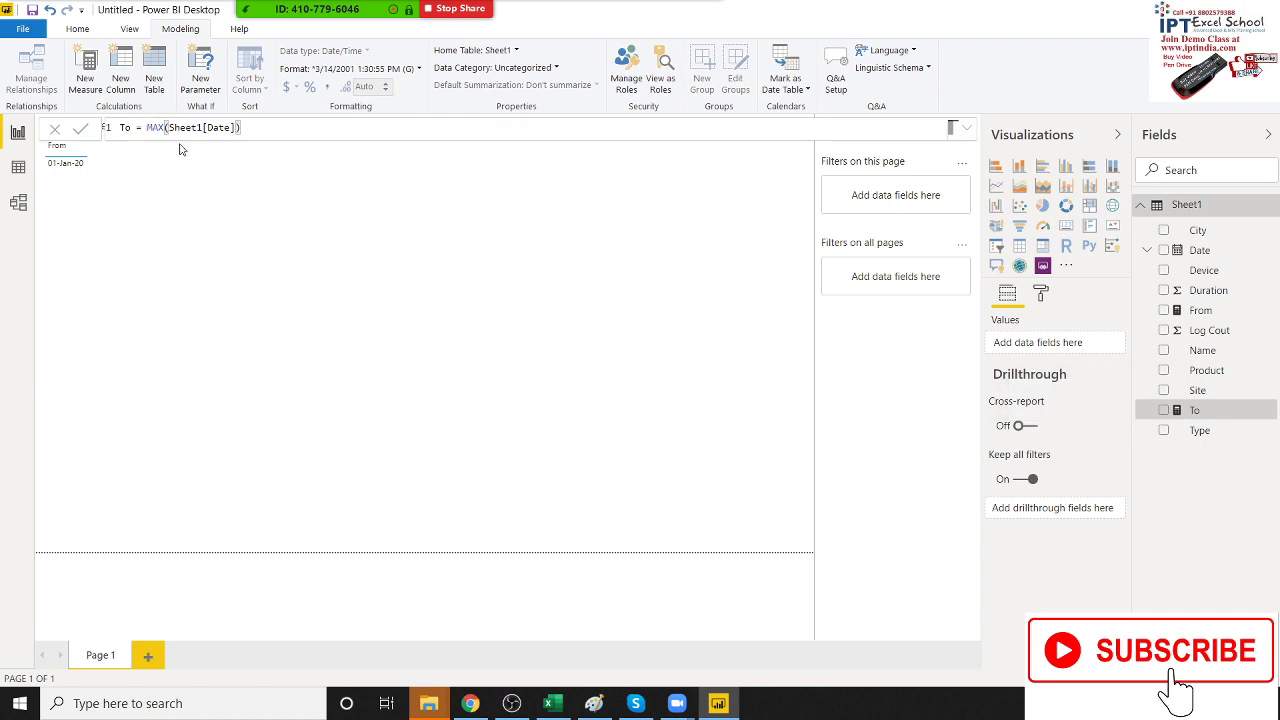
Step: Change the To measure to FORMAT(MAX(Sheet1[Date]),"DD-MMM-YY") so it returns the latest date as text
left_click(155, 128)
type("FORMAT")
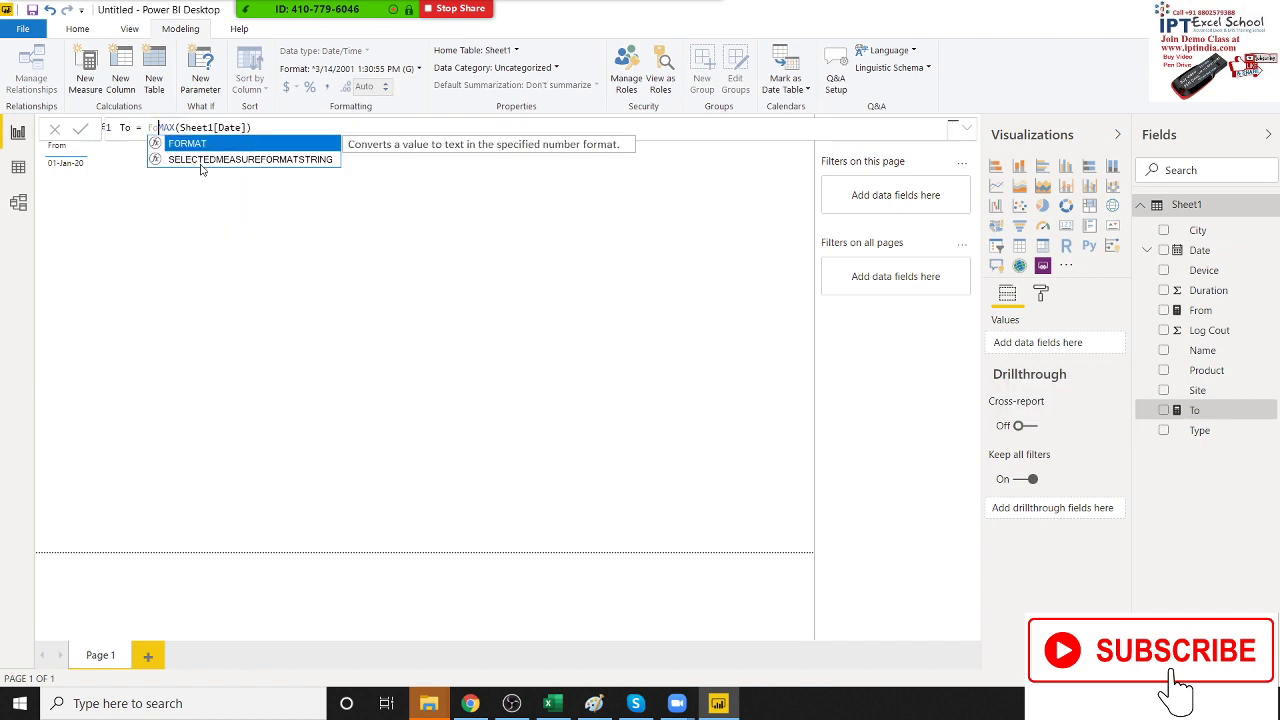
type("(")
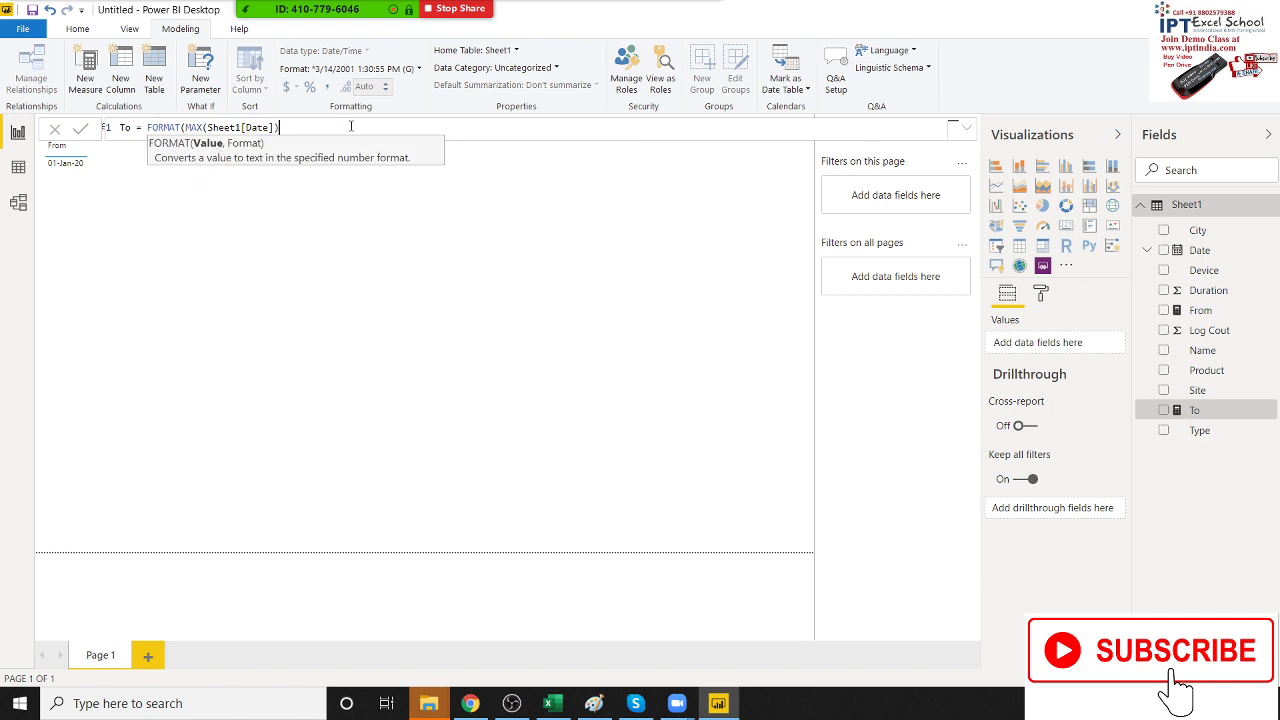
type(",")
type("DD-MMM-")
type("YY")
type(")")
key("Return")
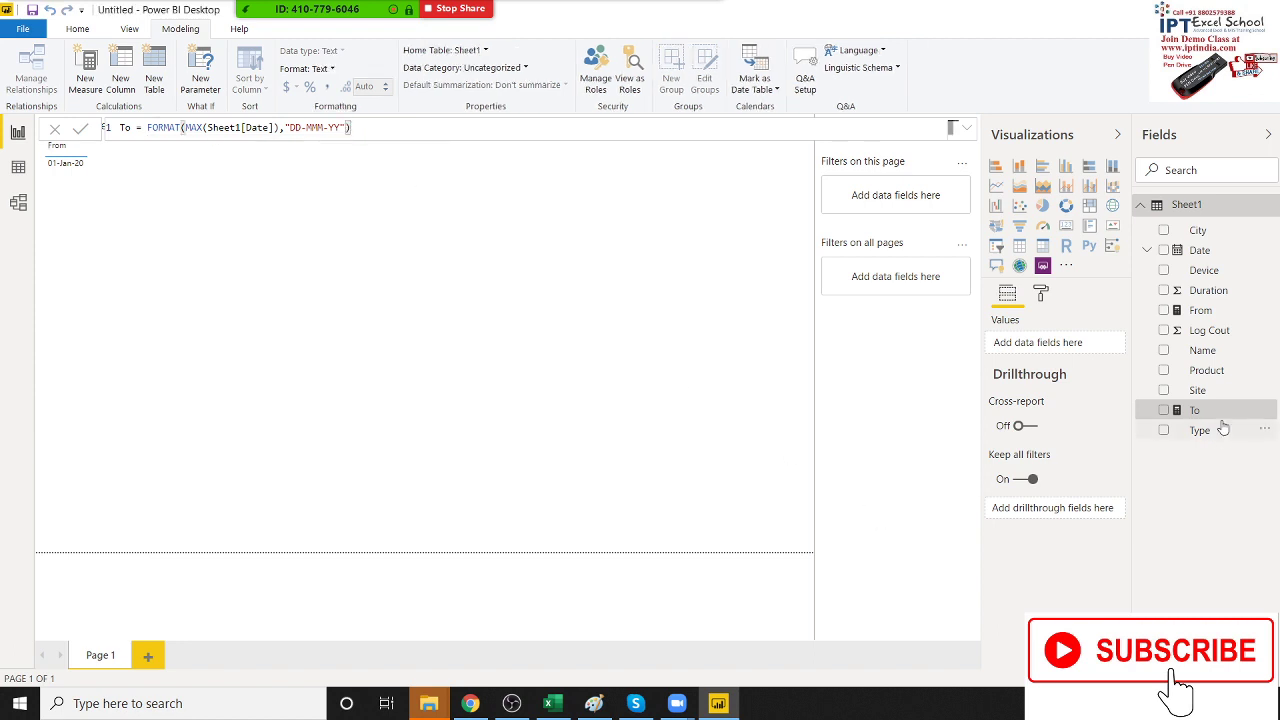
Step: Add To as a small table showing 31-Mar-20, placed right beside the From table
left_click_drag(1220, 420, 395, 200)
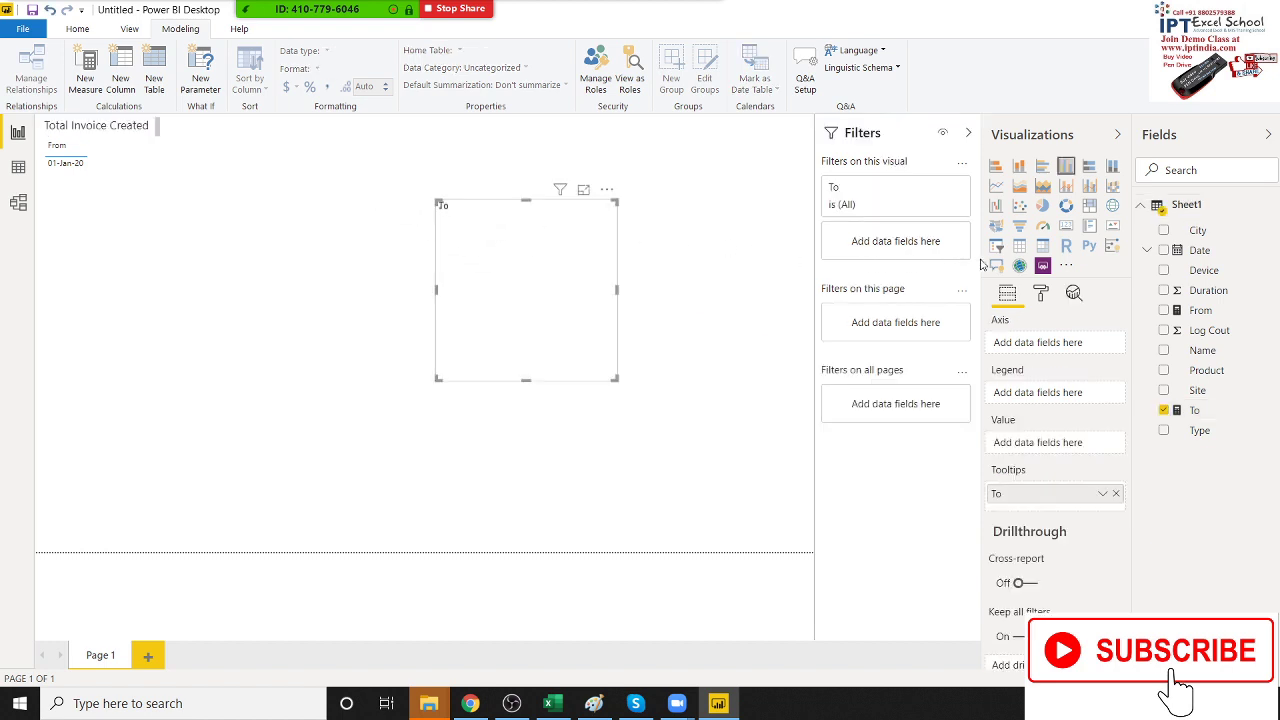
left_click(1020, 246)
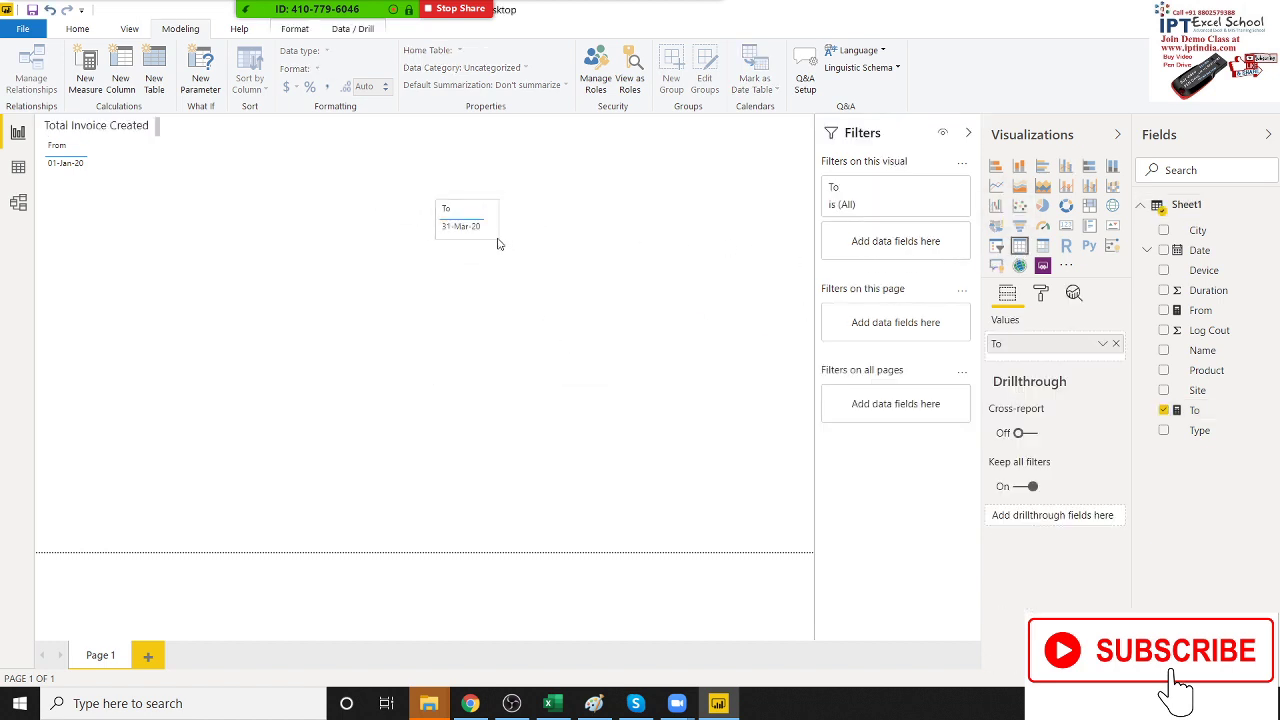
left_click_drag(616, 378, 498, 238)
left_click_drag(441, 202, 126, 140)
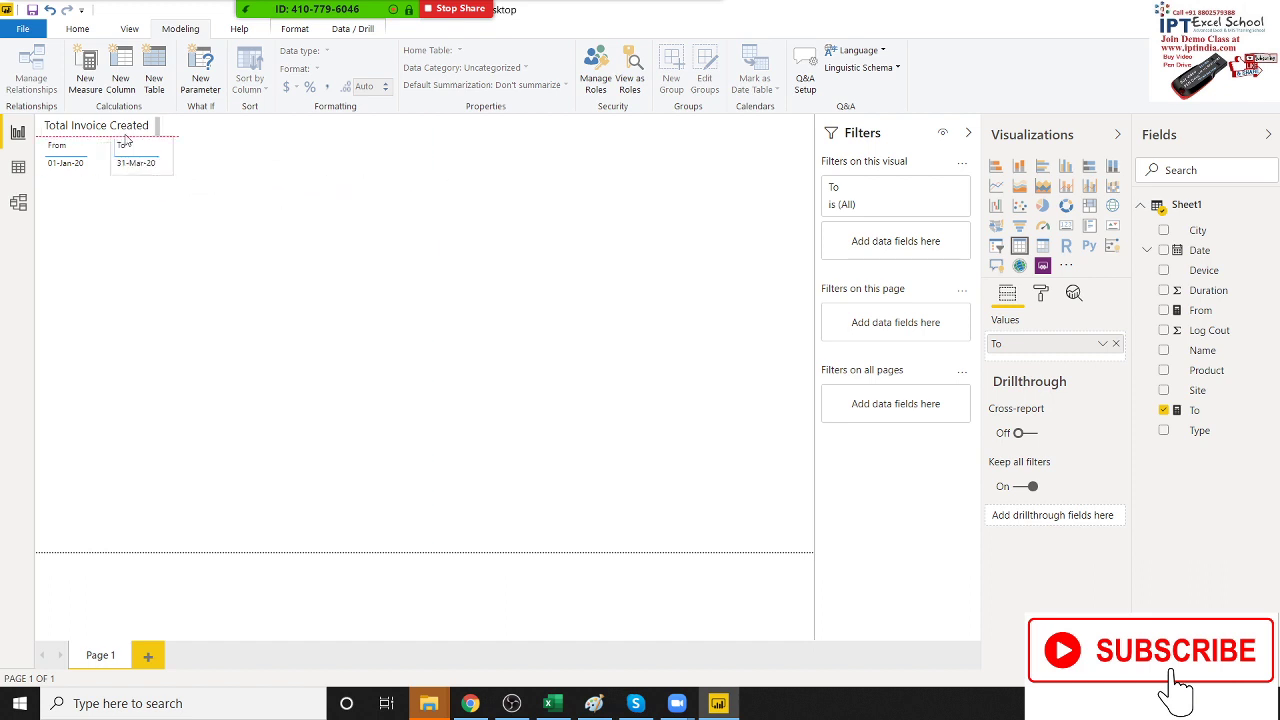
left_click_drag(126, 140, 101, 138)
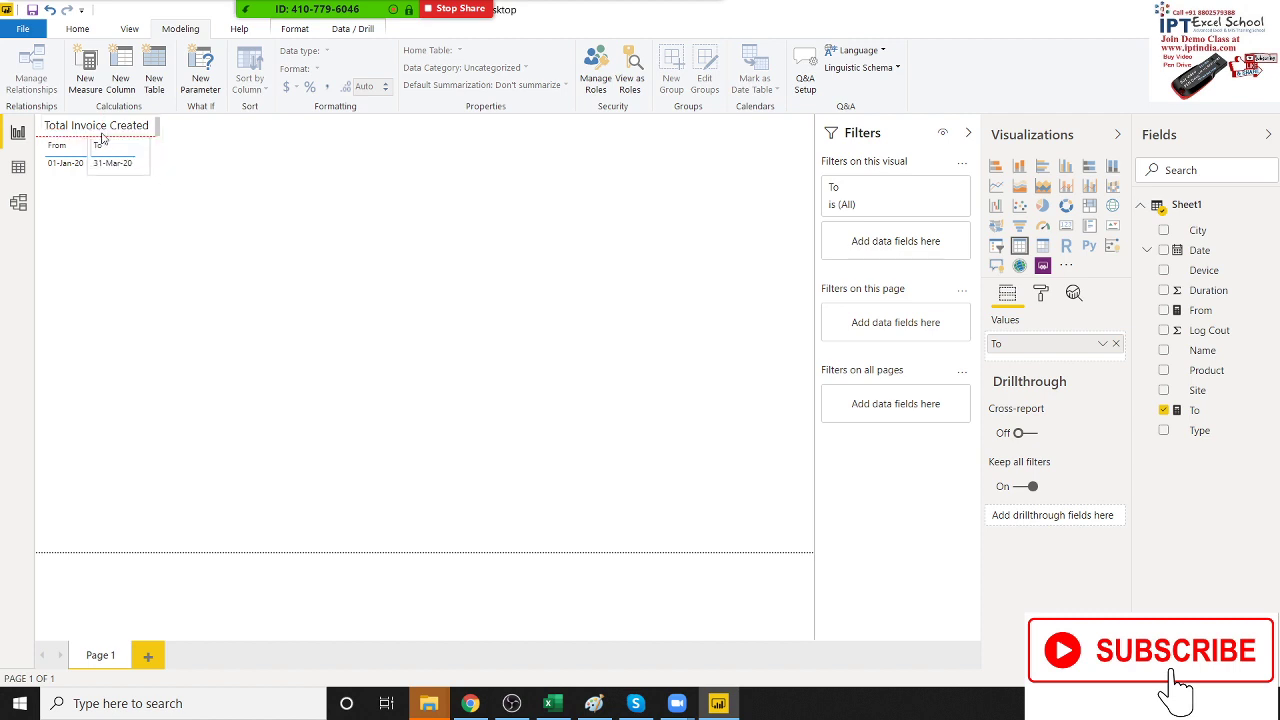
left_click(103, 153)
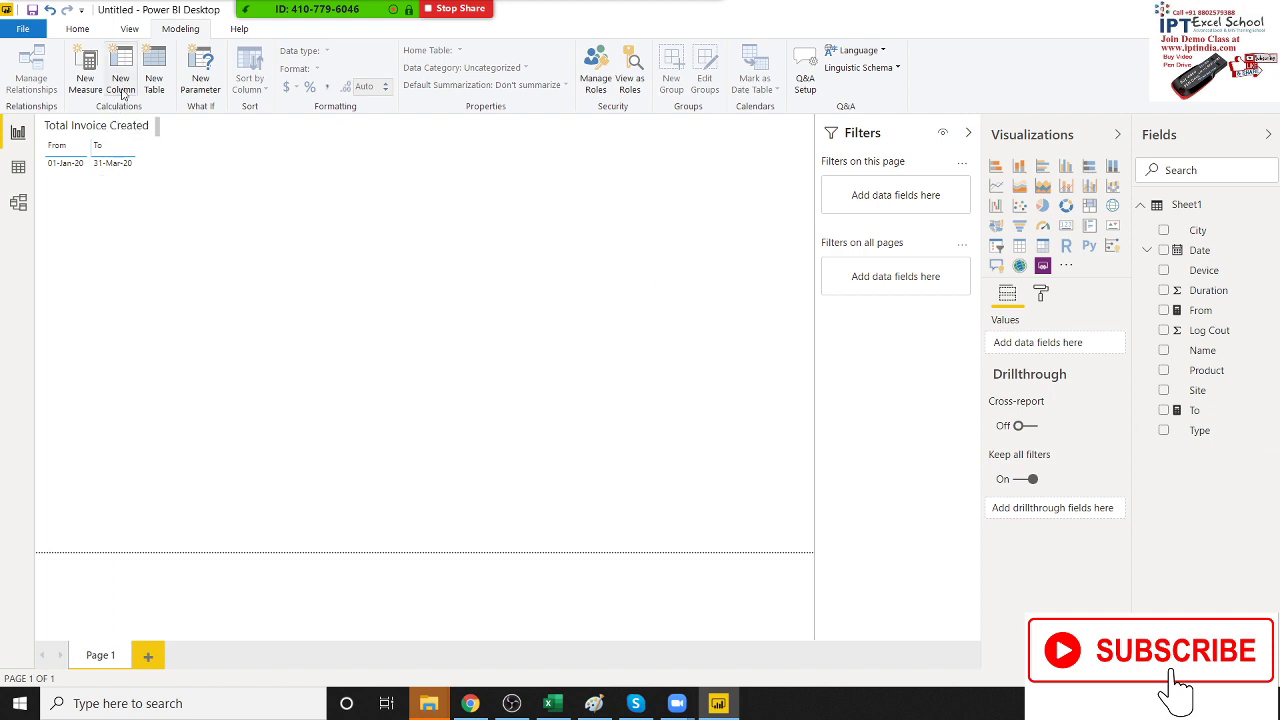
Step: Create a new measure INV = COUNTA(Sheet1[Name])
left_click(88, 91)
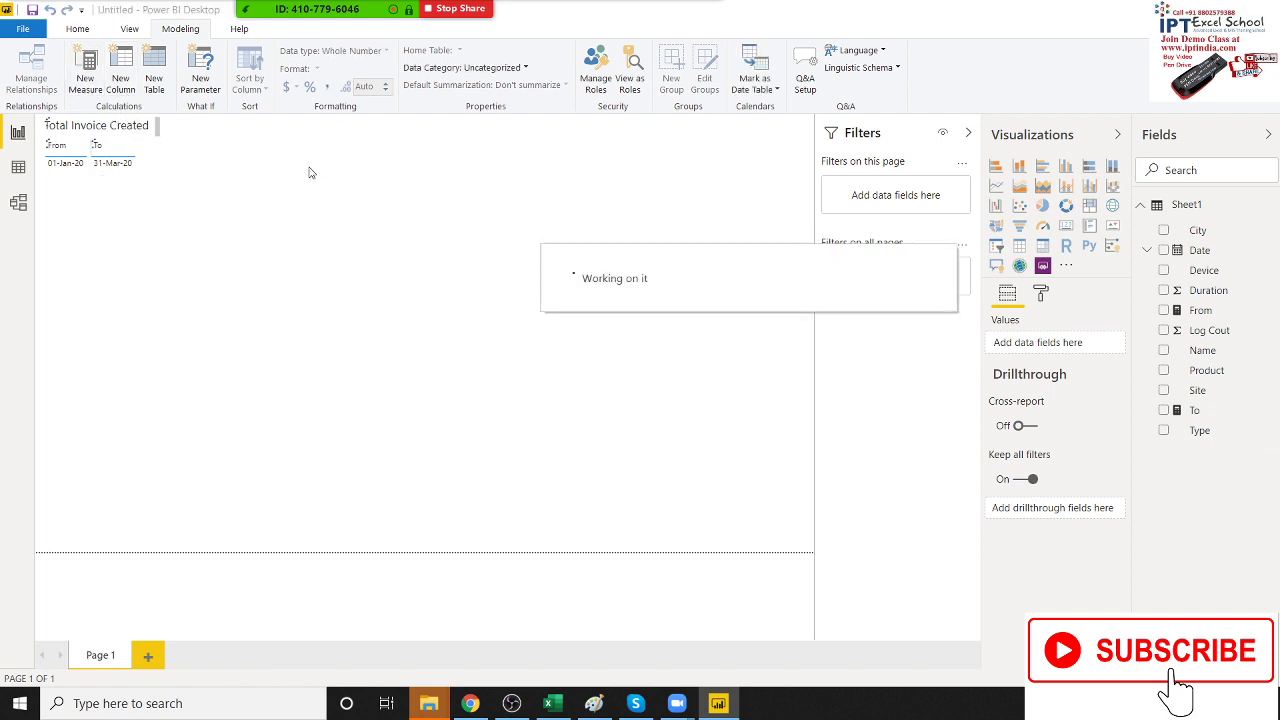
double_click(152, 130)
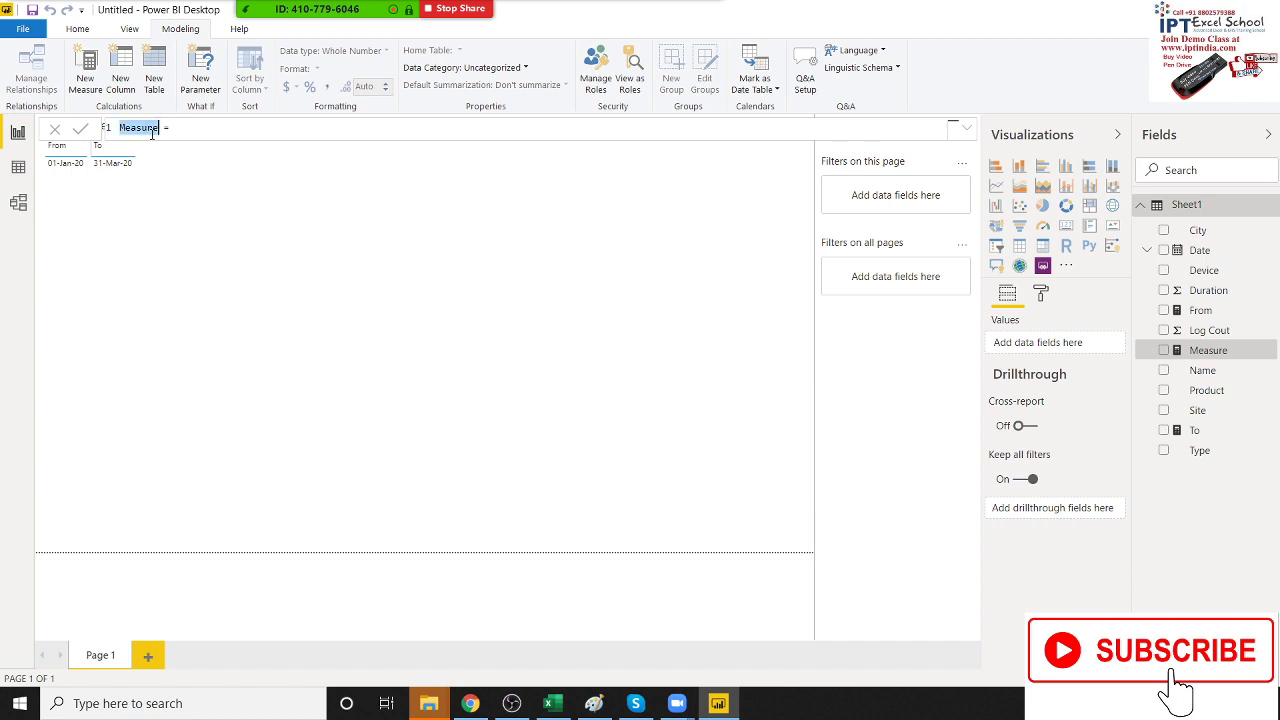
type("Tot")
type("al")
key("BackSpace")
key("BackSpace")
key("BackSpace")
key("BackSpace")
key("BackSpace")
type("IN")
type("V = CO")
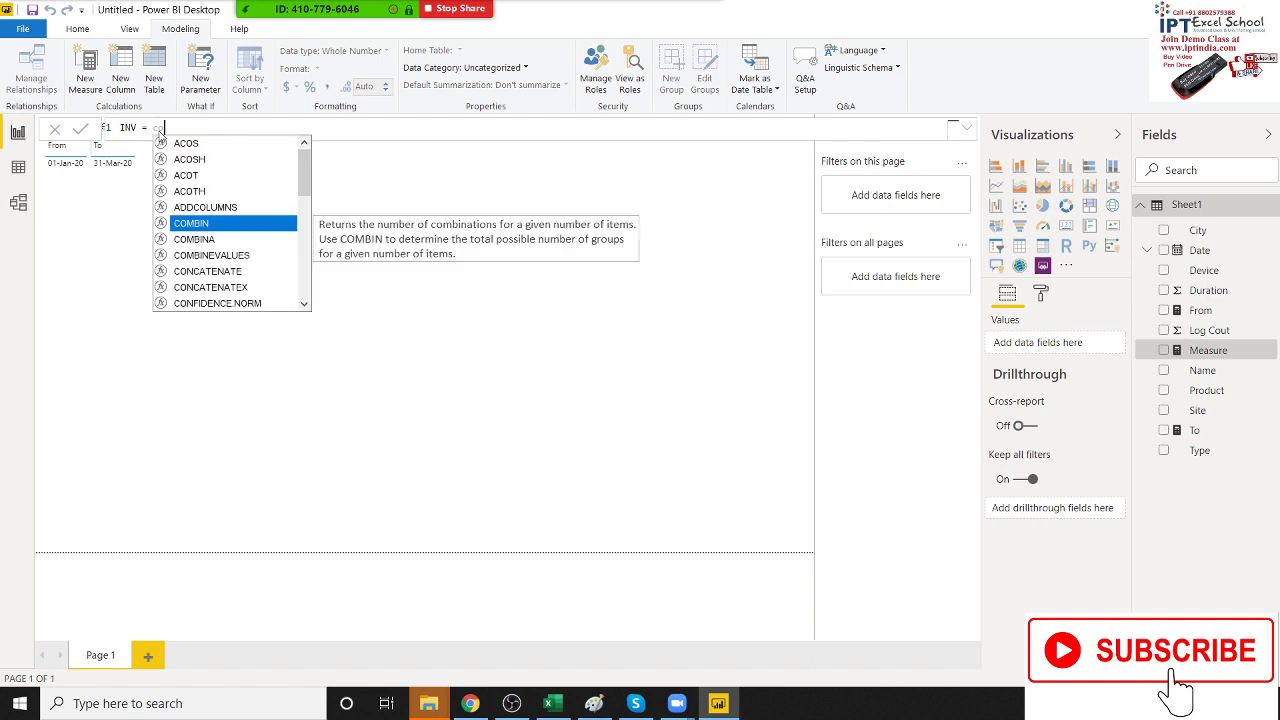
type("UNTA(")
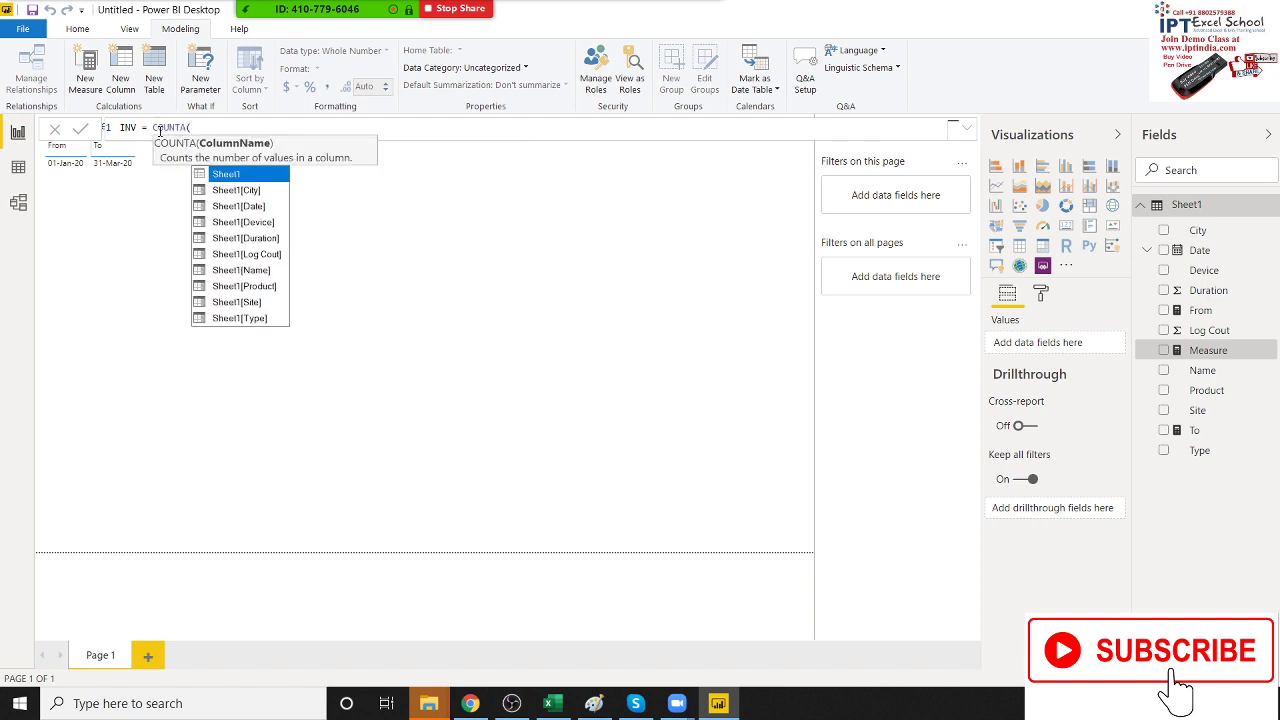
type("name")
key("Tab")
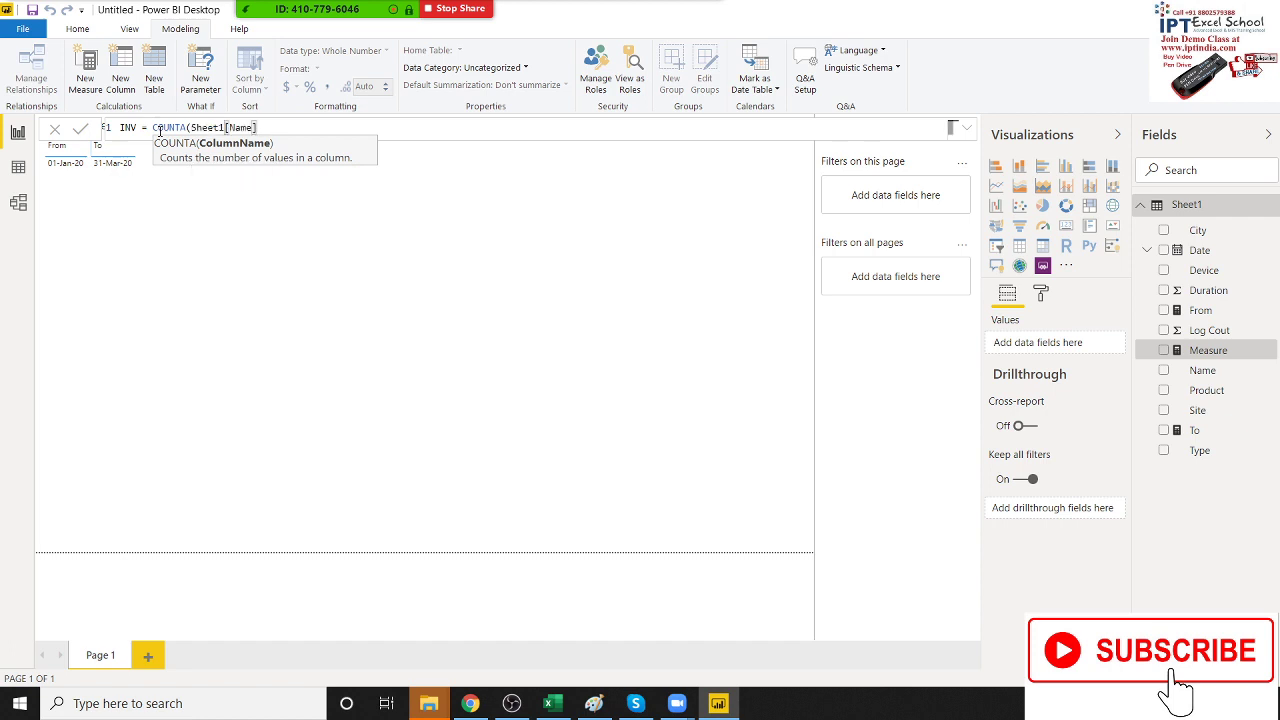
type(")")
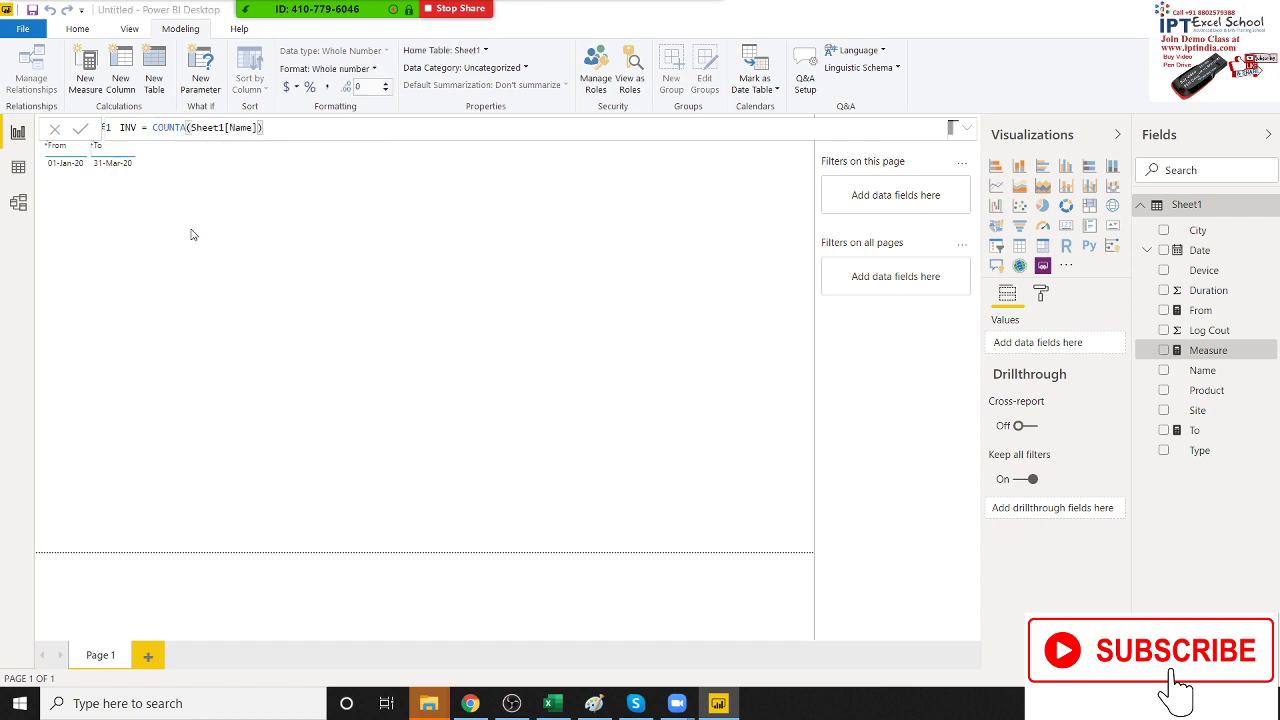
left_click(193, 232)
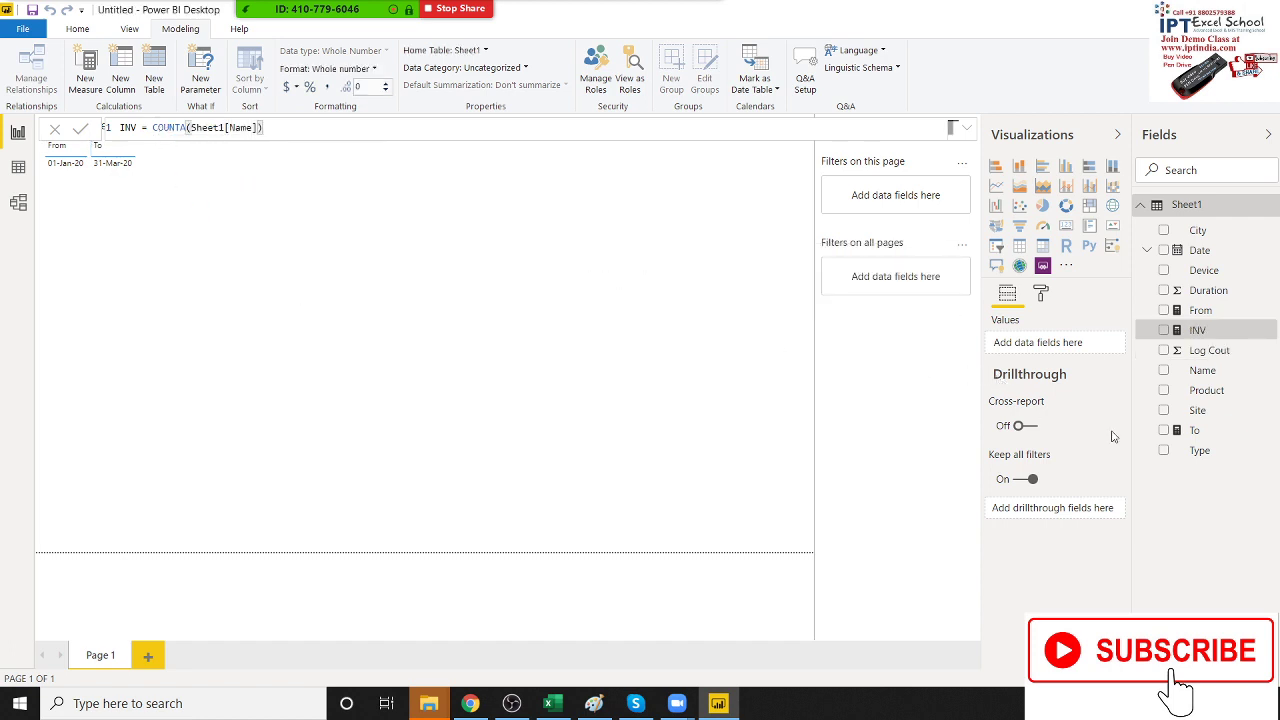
Step: Try INV as a small table below the date slicer, then delete that table
left_click_drag(1222, 331, 96, 208)
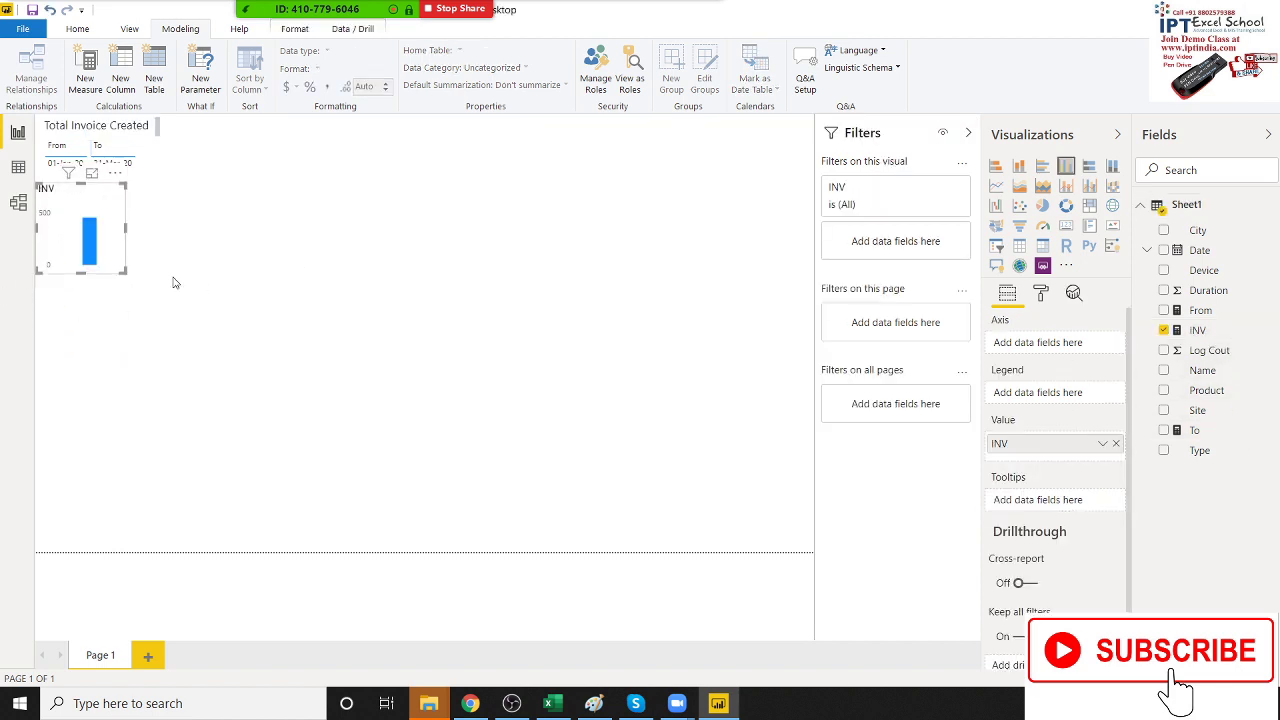
left_click(1020, 247)
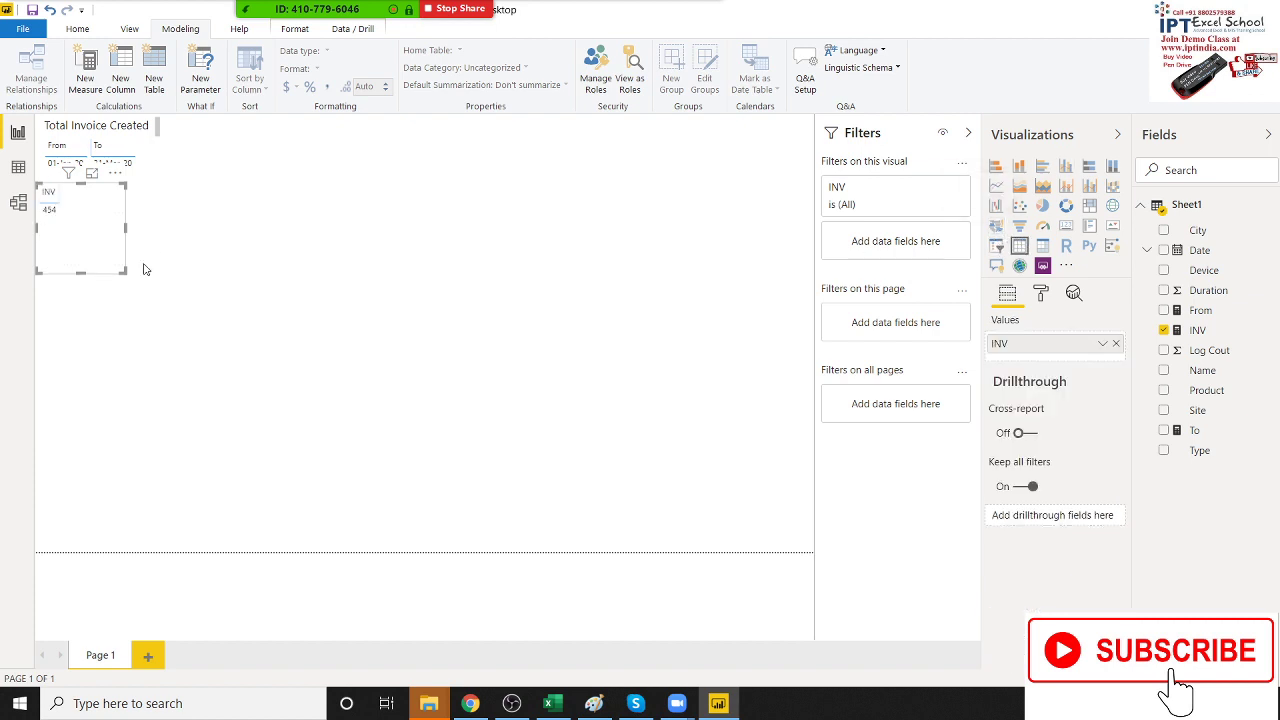
left_click_drag(123, 272, 101, 226)
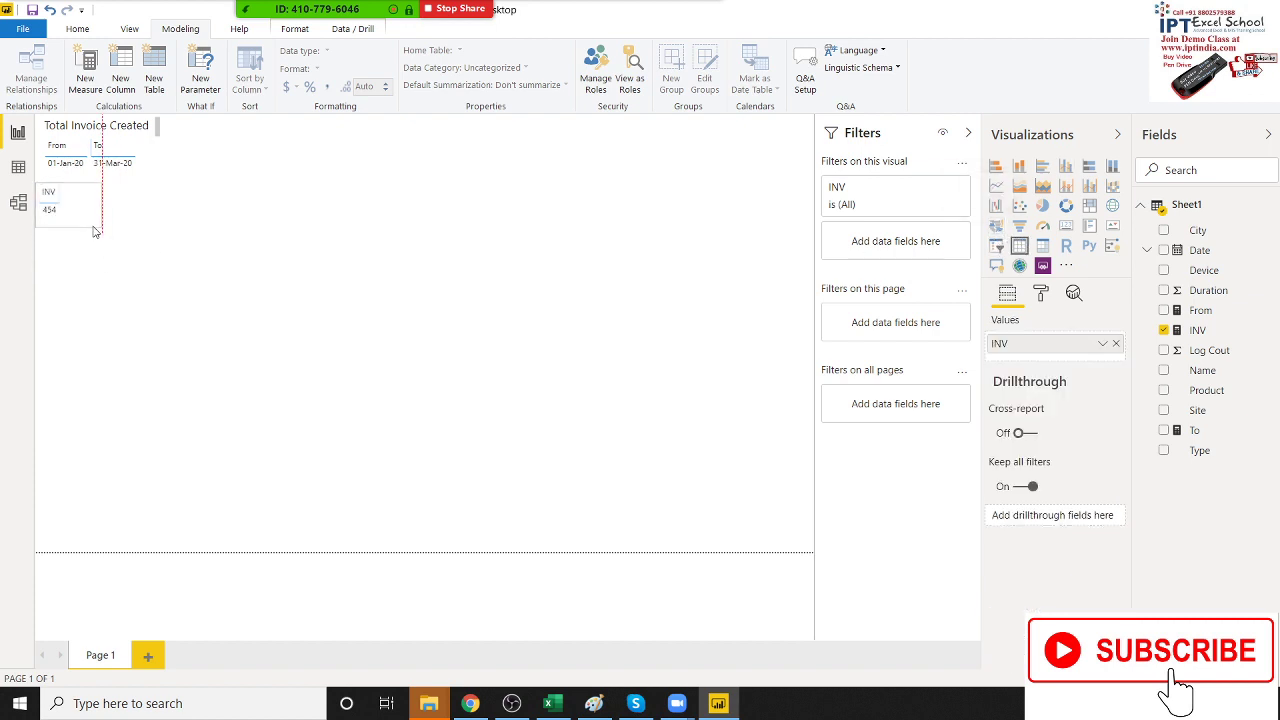
left_click_drag(59, 189, 86, 183)
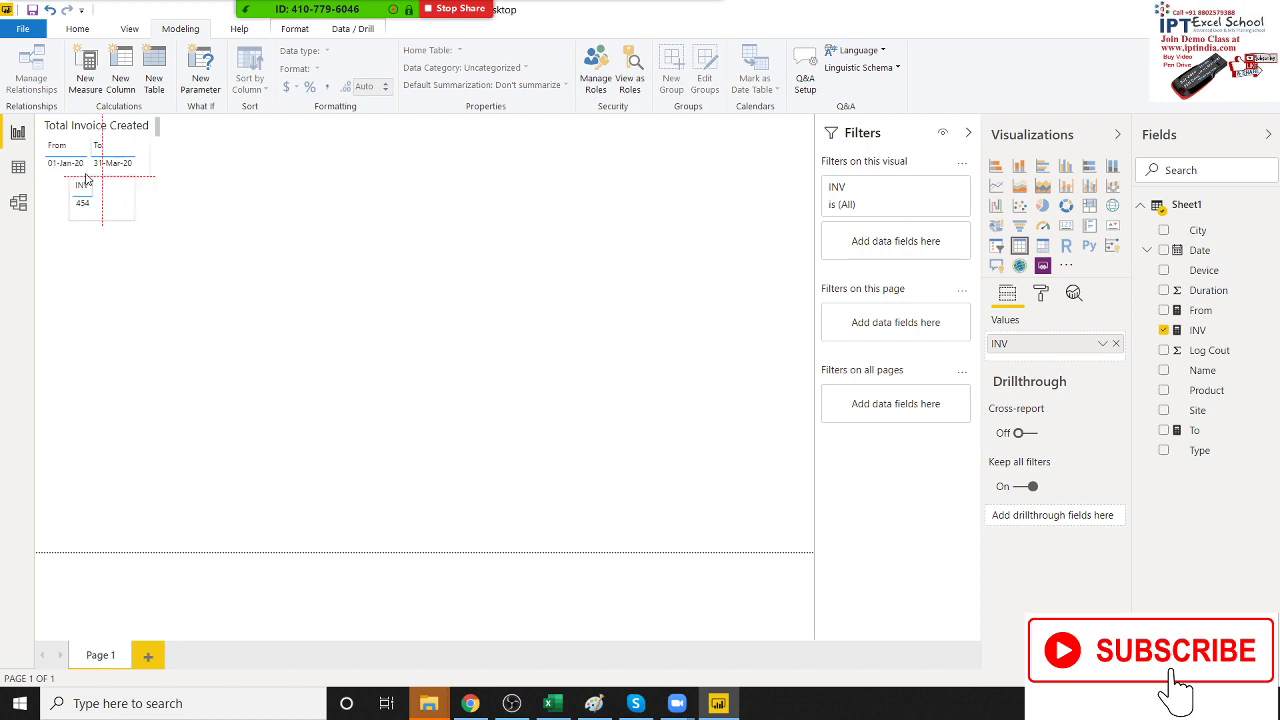
left_click(86, 178)
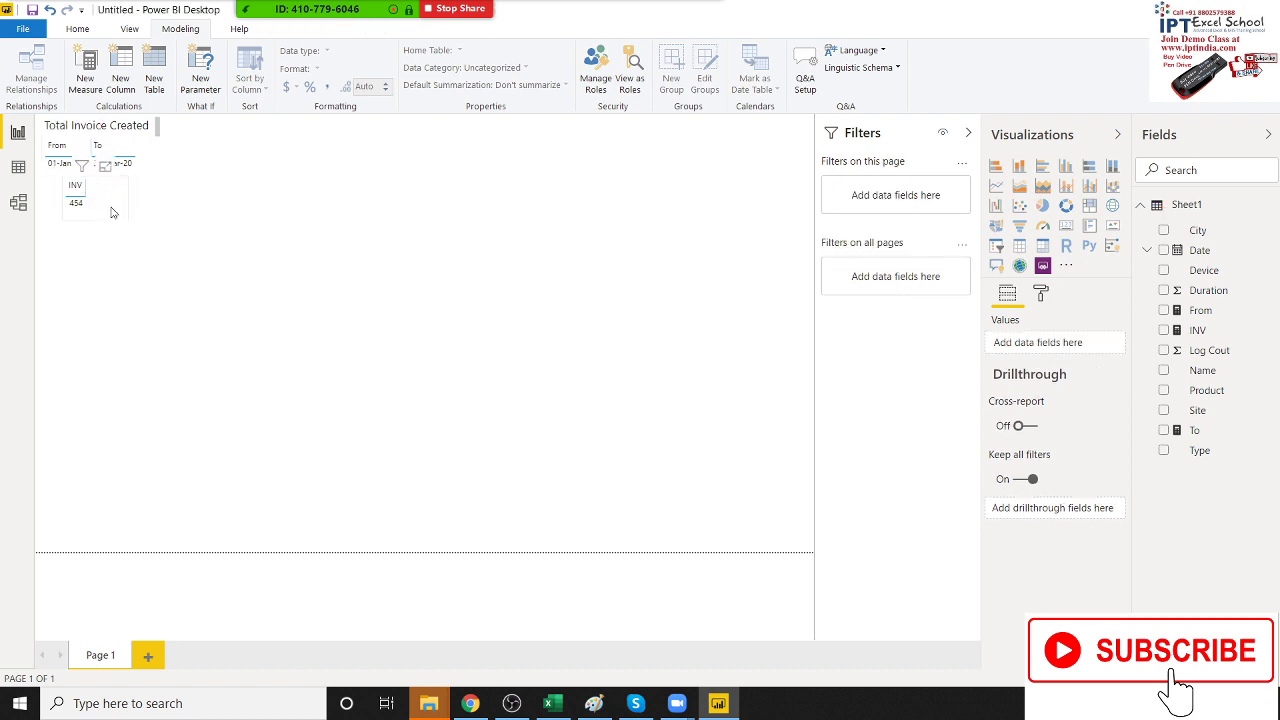
left_click(113, 212)
key("Delete")
Step: Insert a Card visual and fill it with INV, showing 454
left_click(1066, 227)
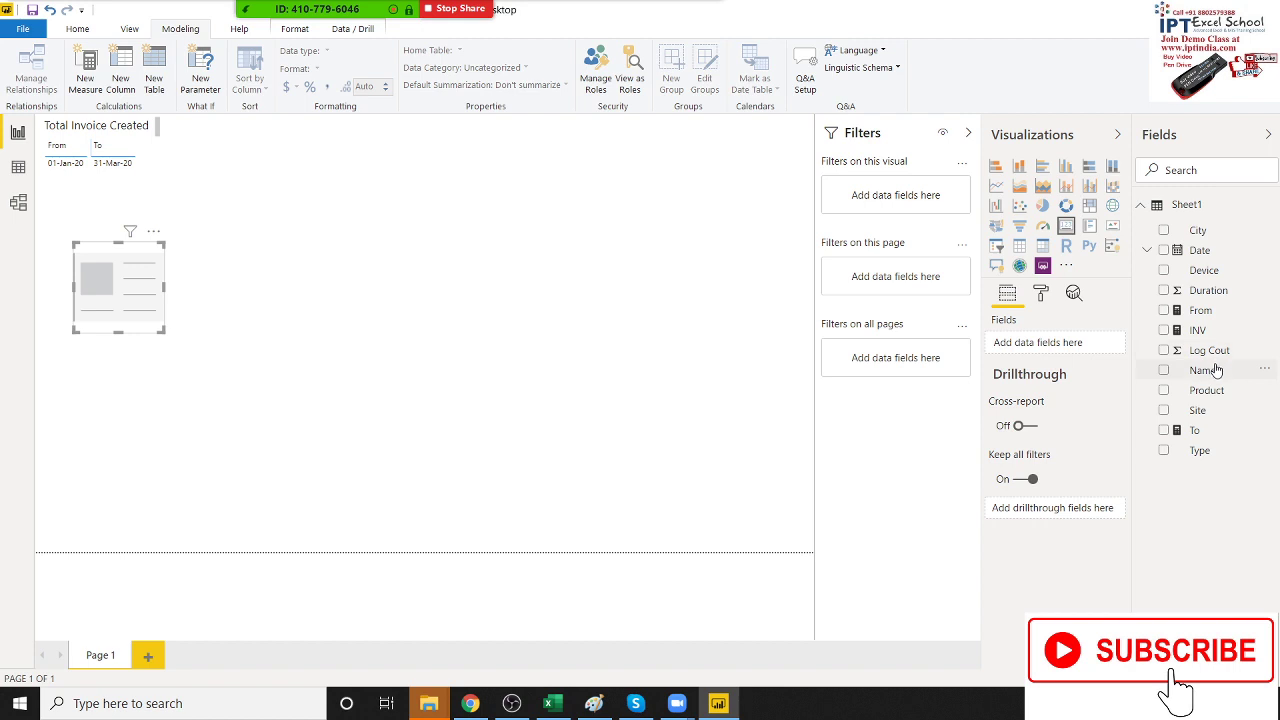
left_click_drag(1198, 330, 150, 306)
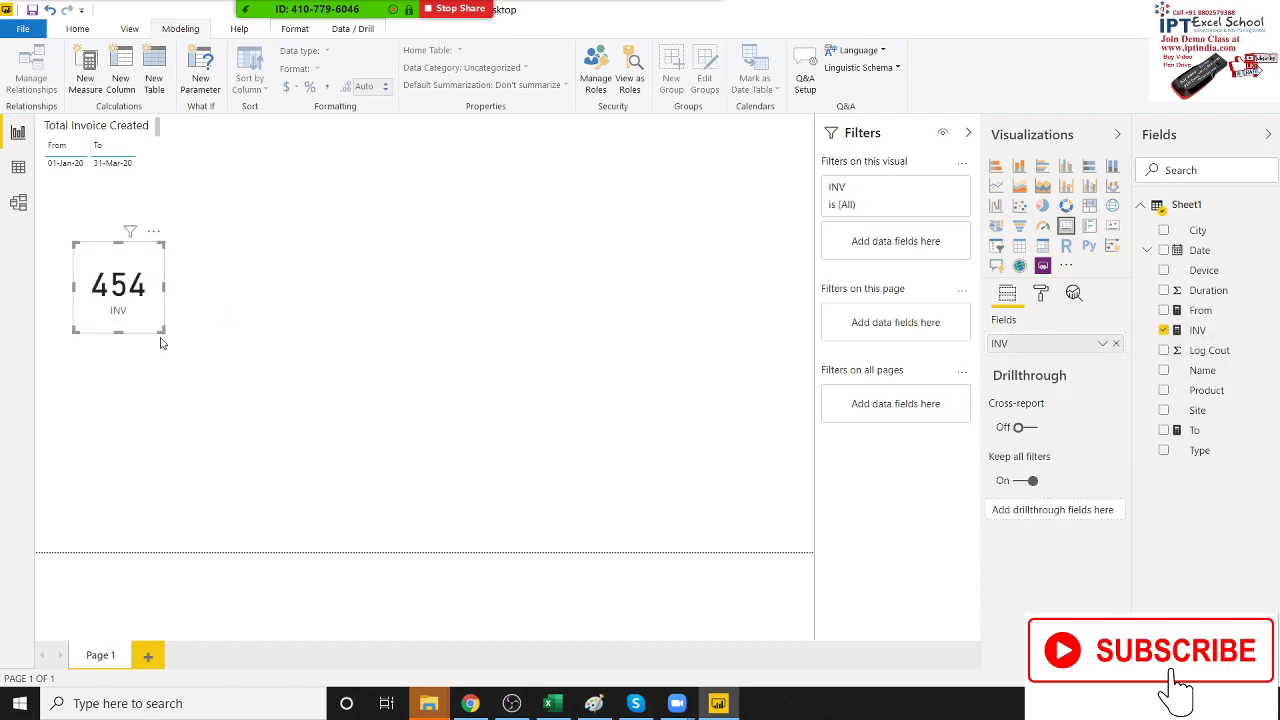
left_click(69, 215)
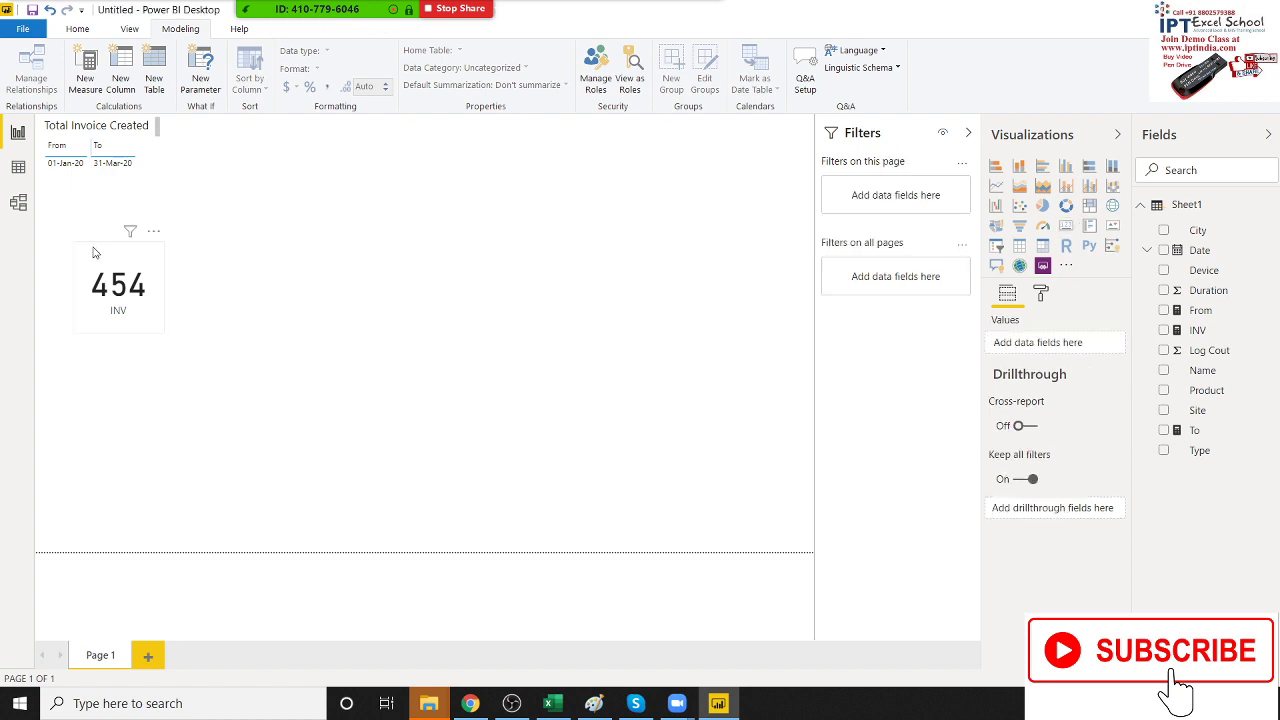
Step: Move the 454 card up so it sits over the date slicer
left_click(100, 258)
left_click(74, 211)
left_click(102, 250)
left_click_drag(106, 266, 75, 200)
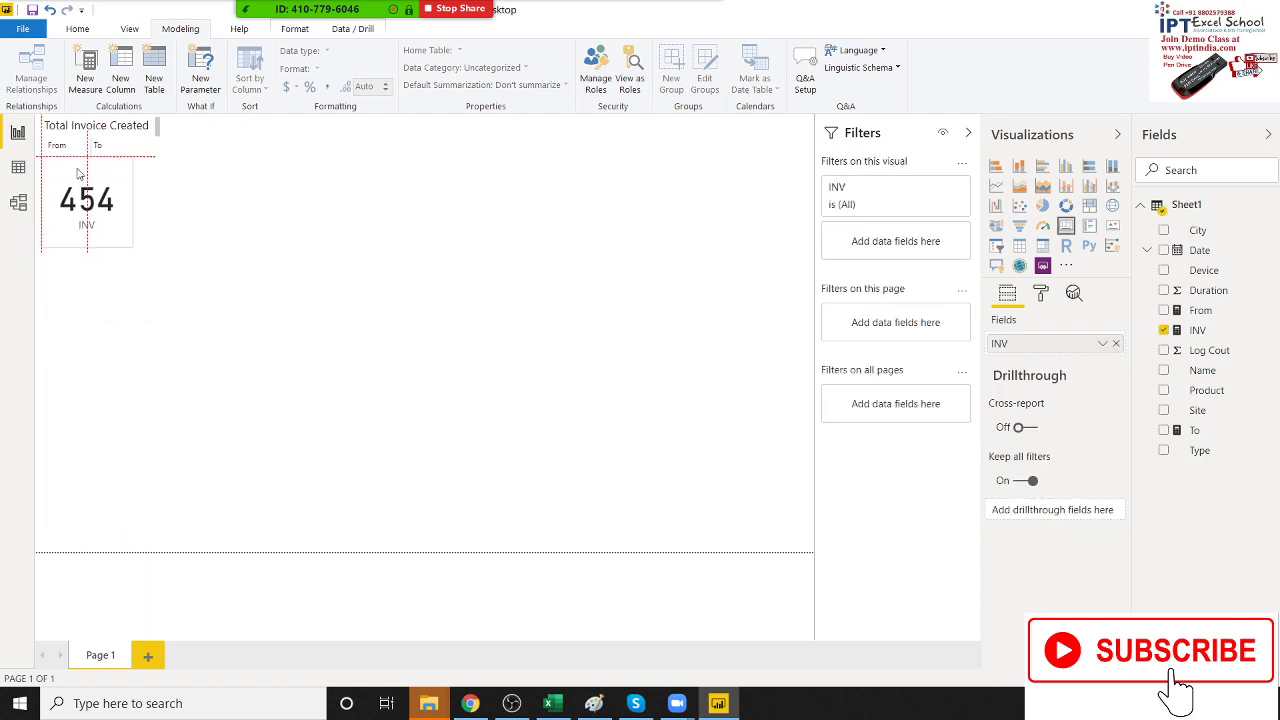
left_click_drag(75, 200, 75, 165)
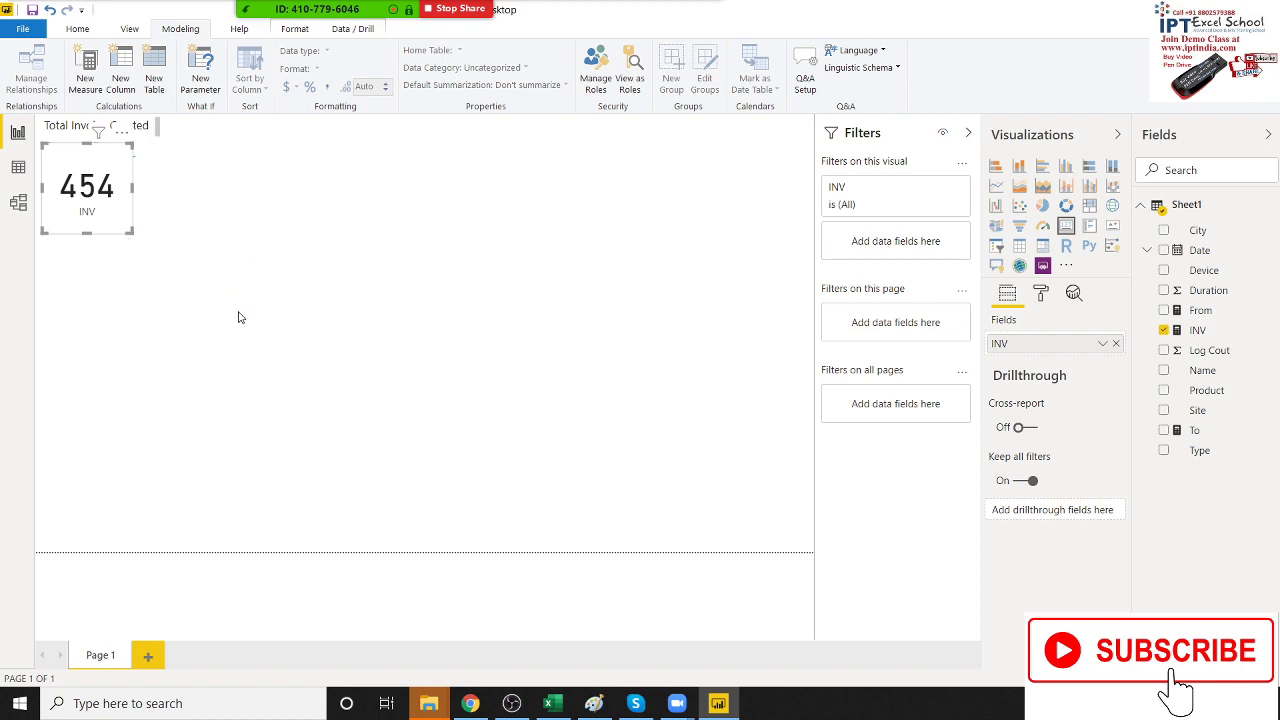
Step: Turn the card's Background Off so the From and To dates show through
left_click(1040, 294)
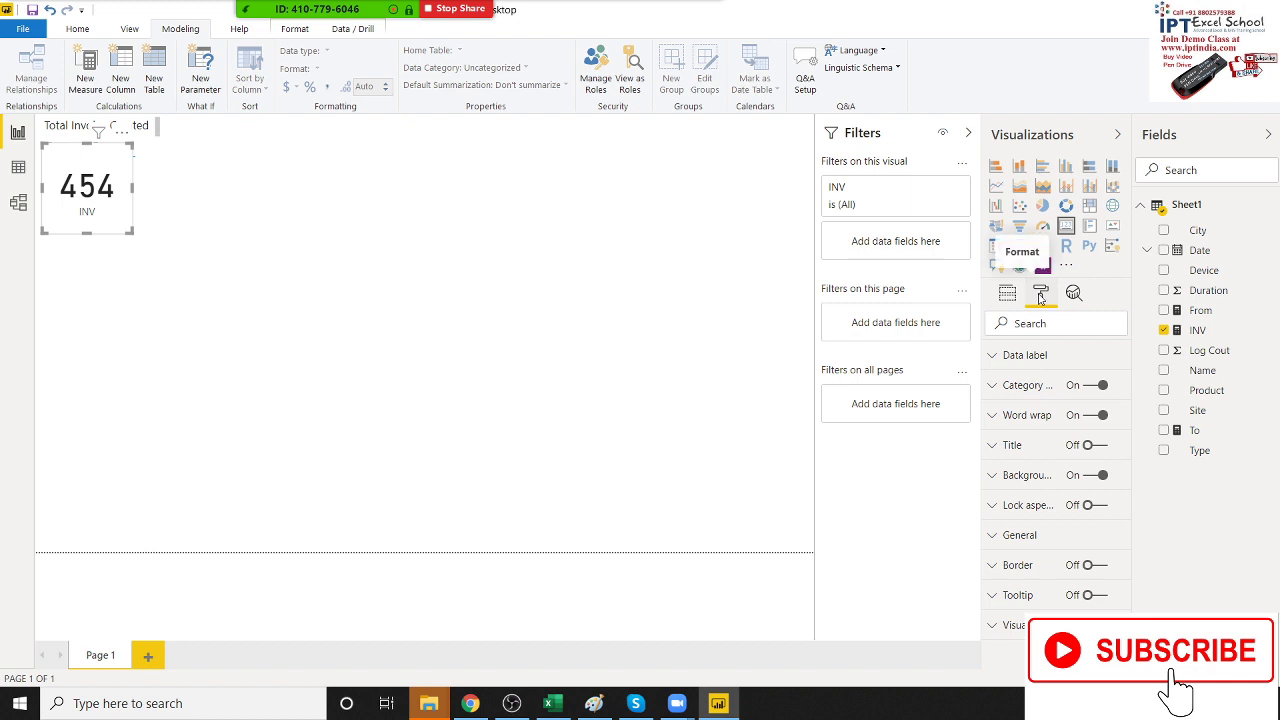
left_click(1092, 479)
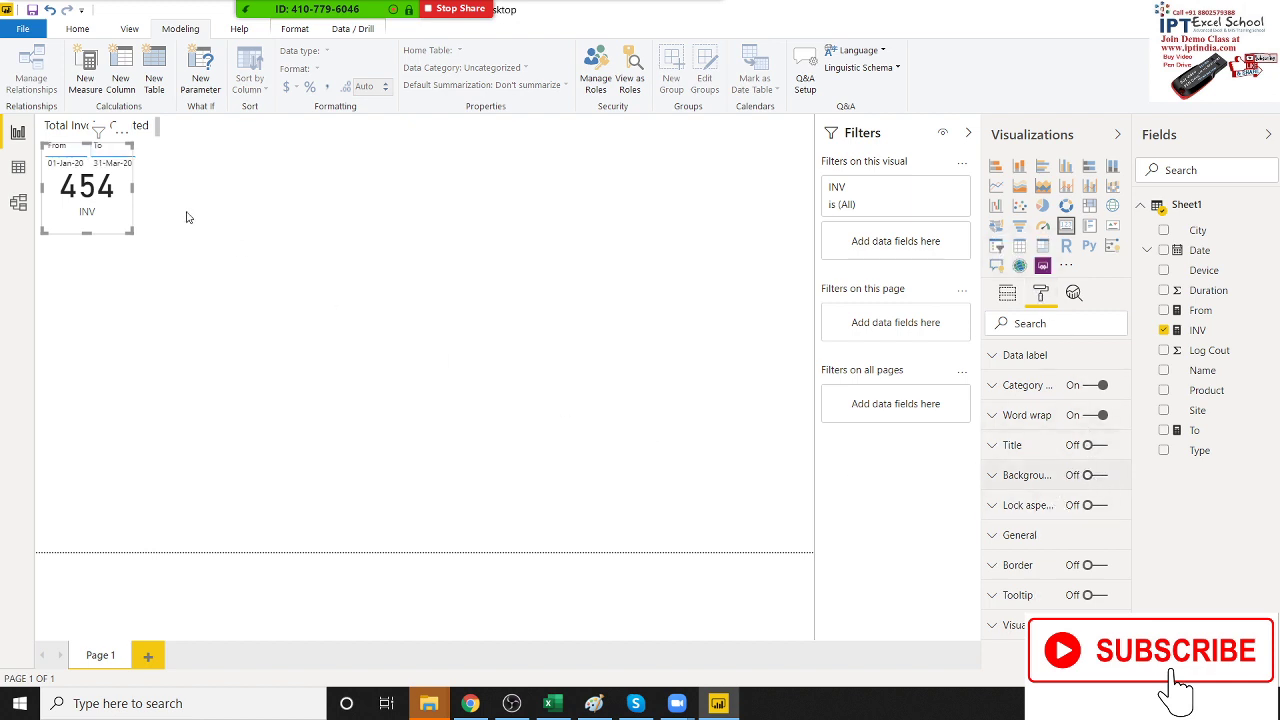
left_click(140, 282)
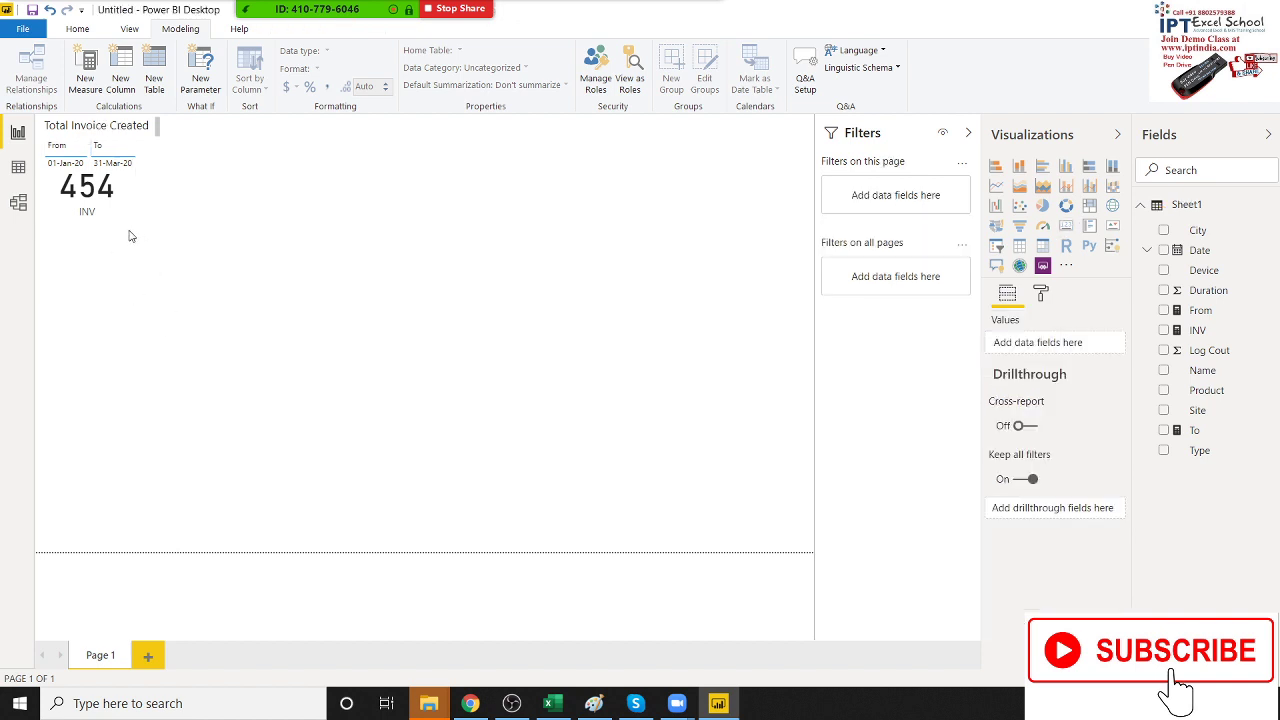
left_click(87, 216)
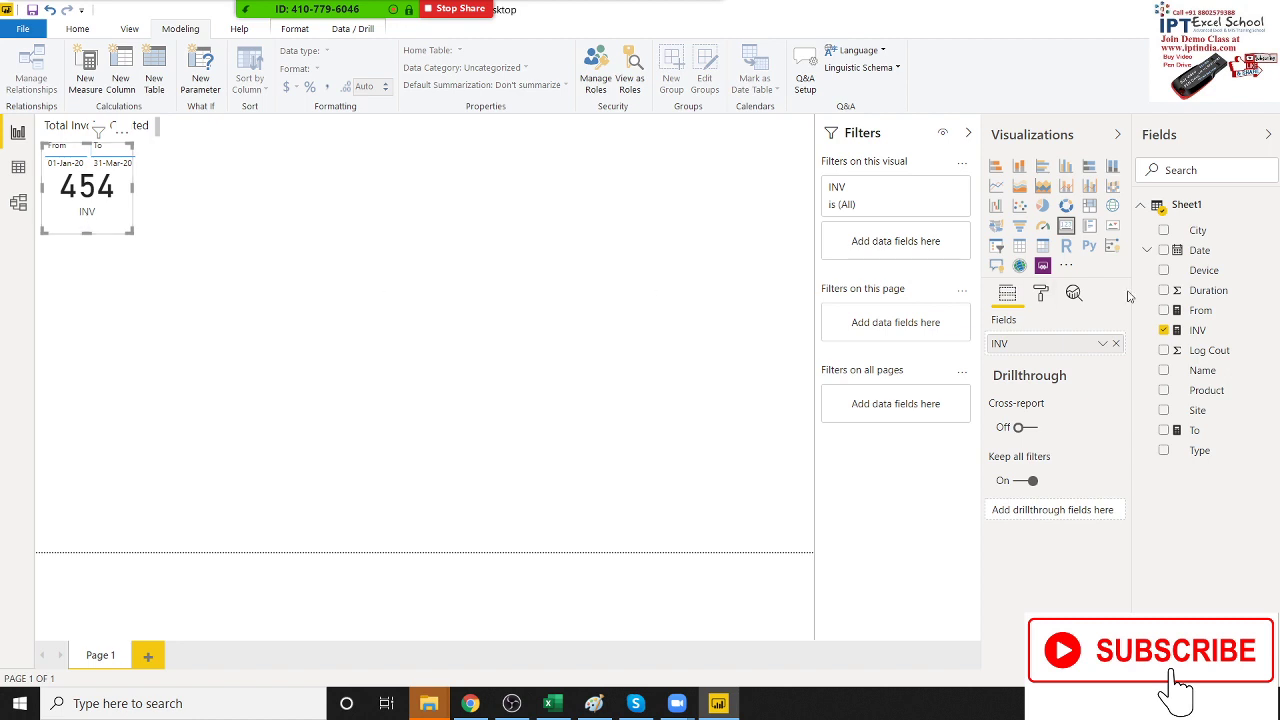
Step: Rename the INV measure to BILL so the 454 card is labelled BILL
left_click(1200, 332)
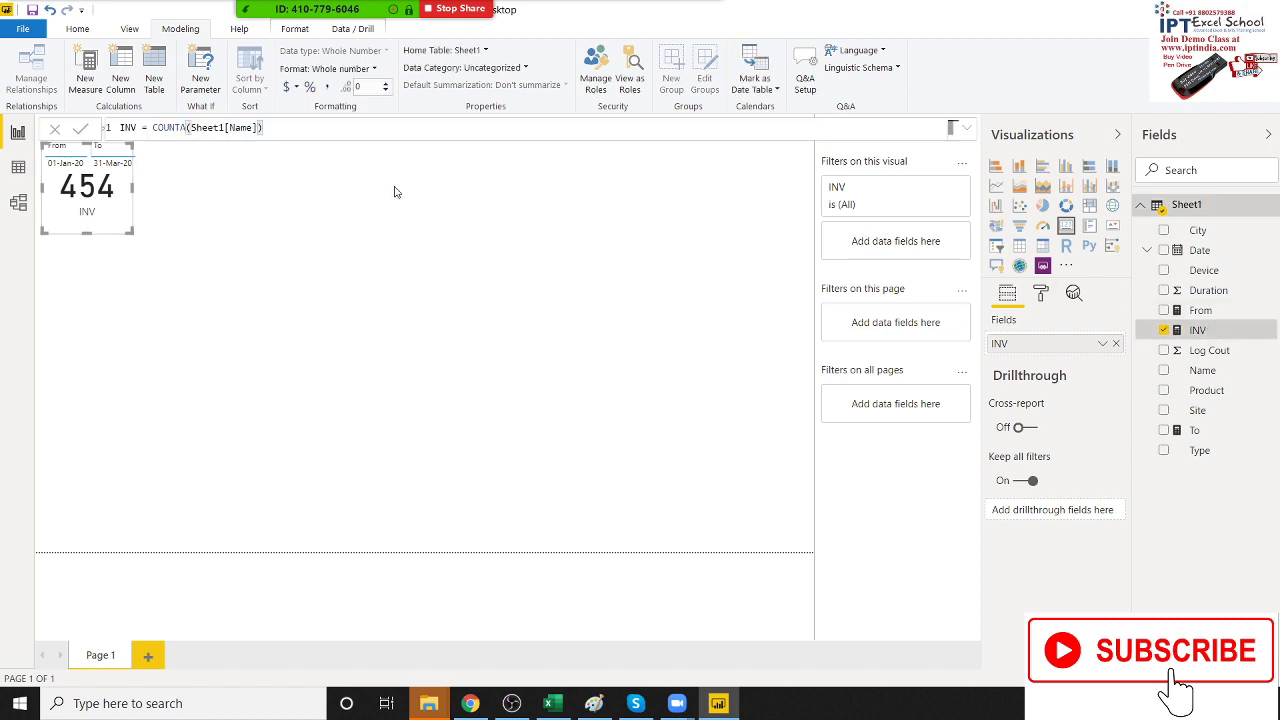
left_click(142, 127)
left_click(145, 126)
key("BackSpace")
key("BackSpace")
key("BackSpace")
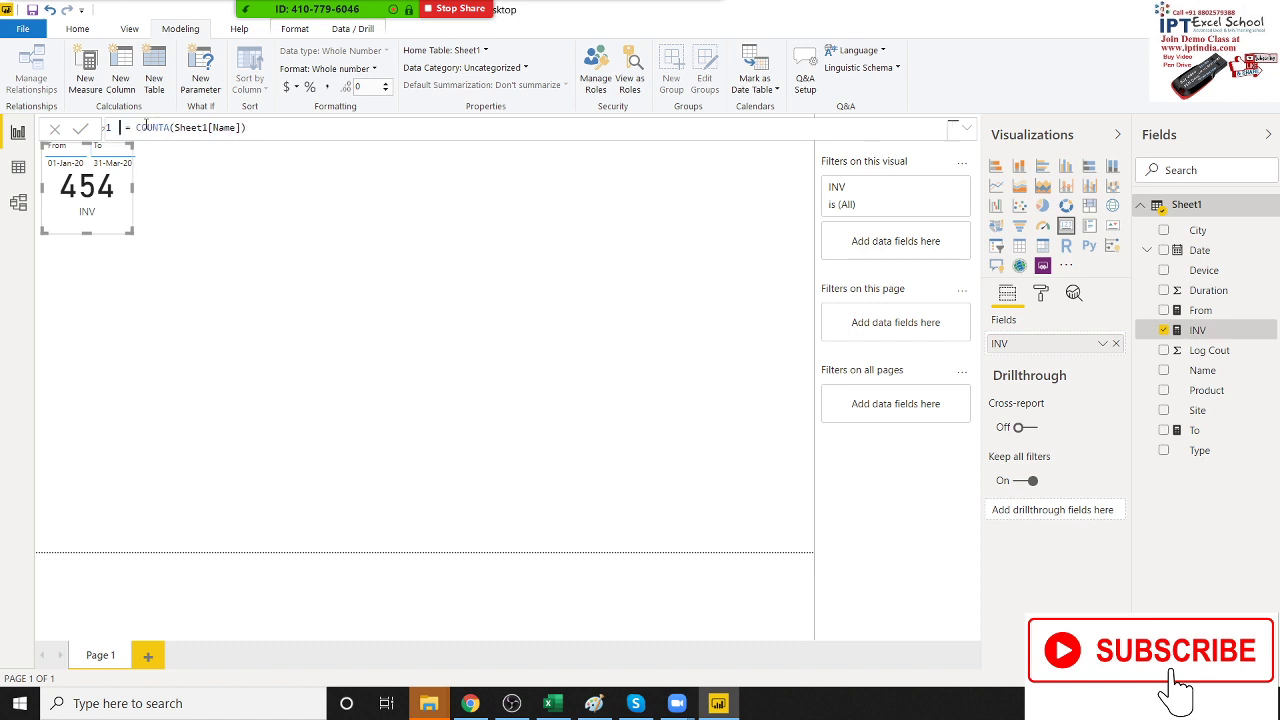
type("BILL")
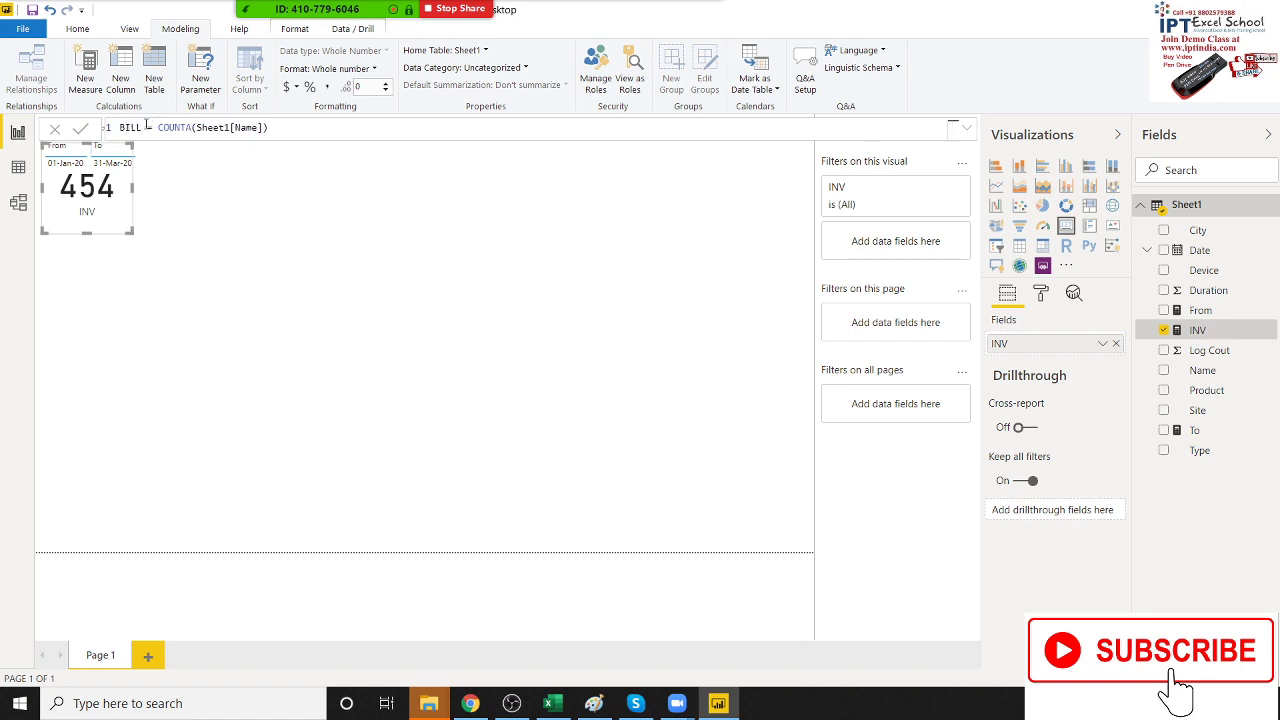
key("Return")
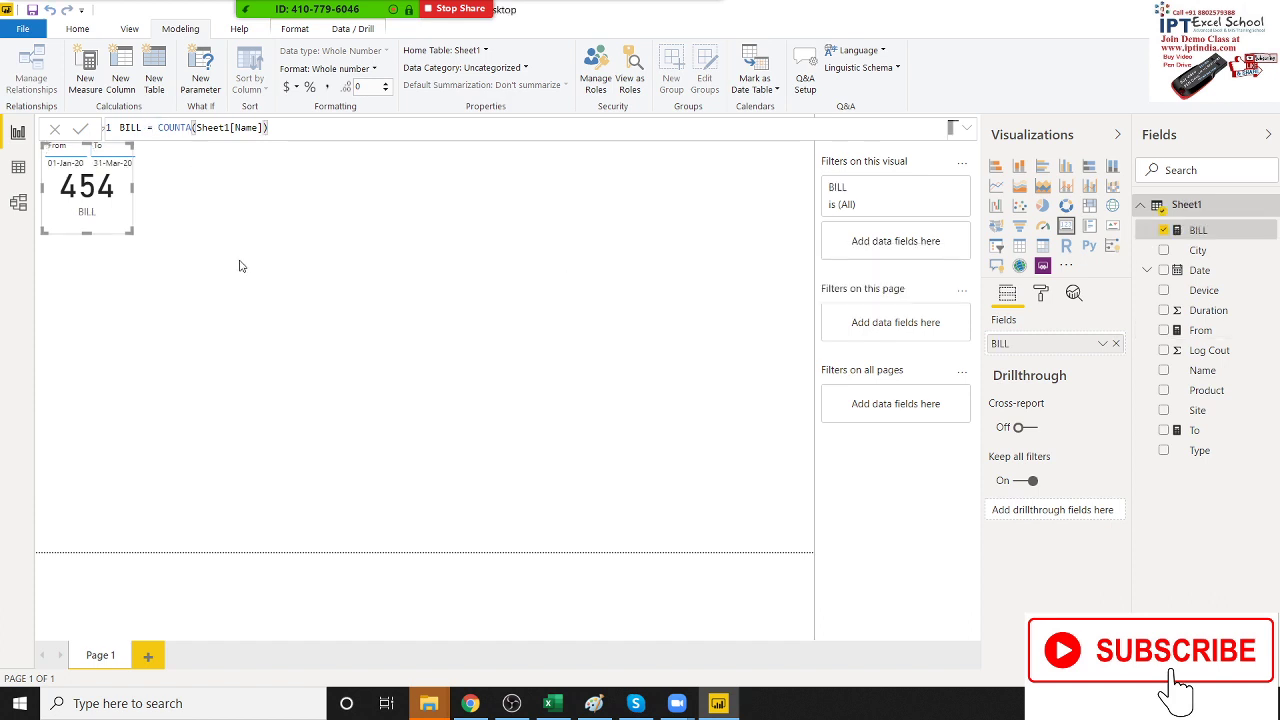
left_click(195, 270)
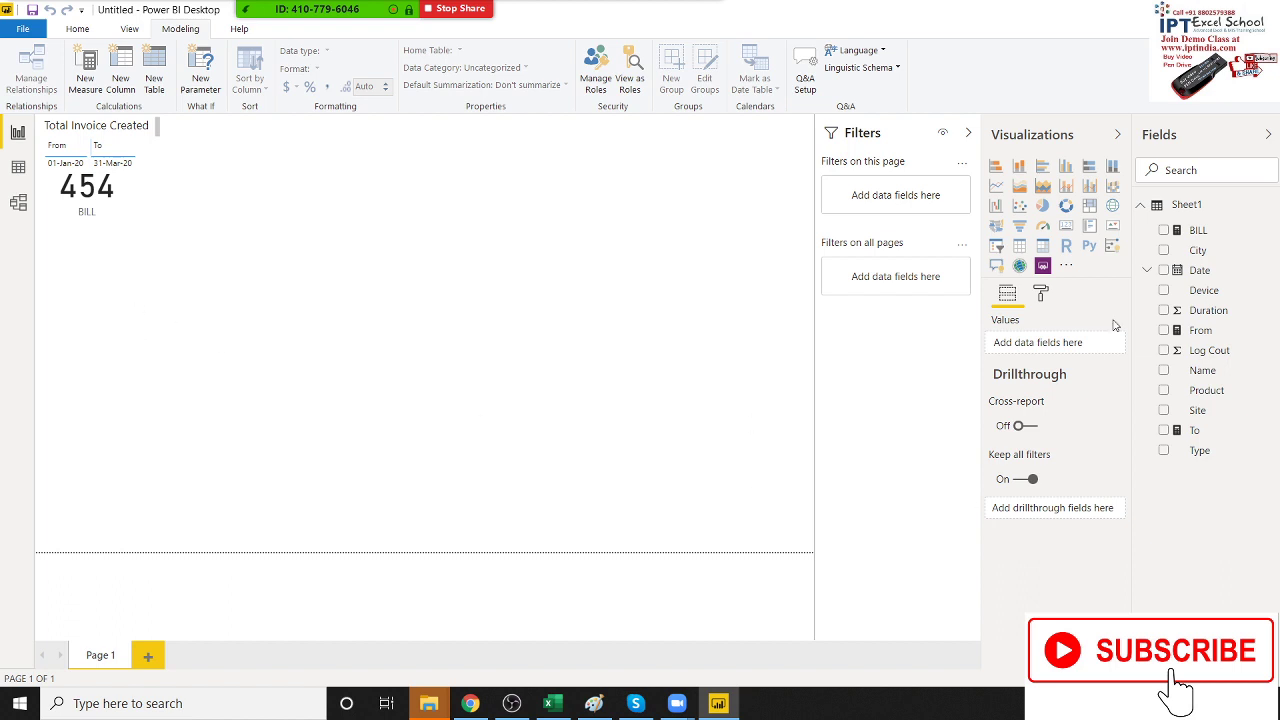
Step: Build a table of City and Log Cout, enlarged to show all cities
left_click(1019, 251)
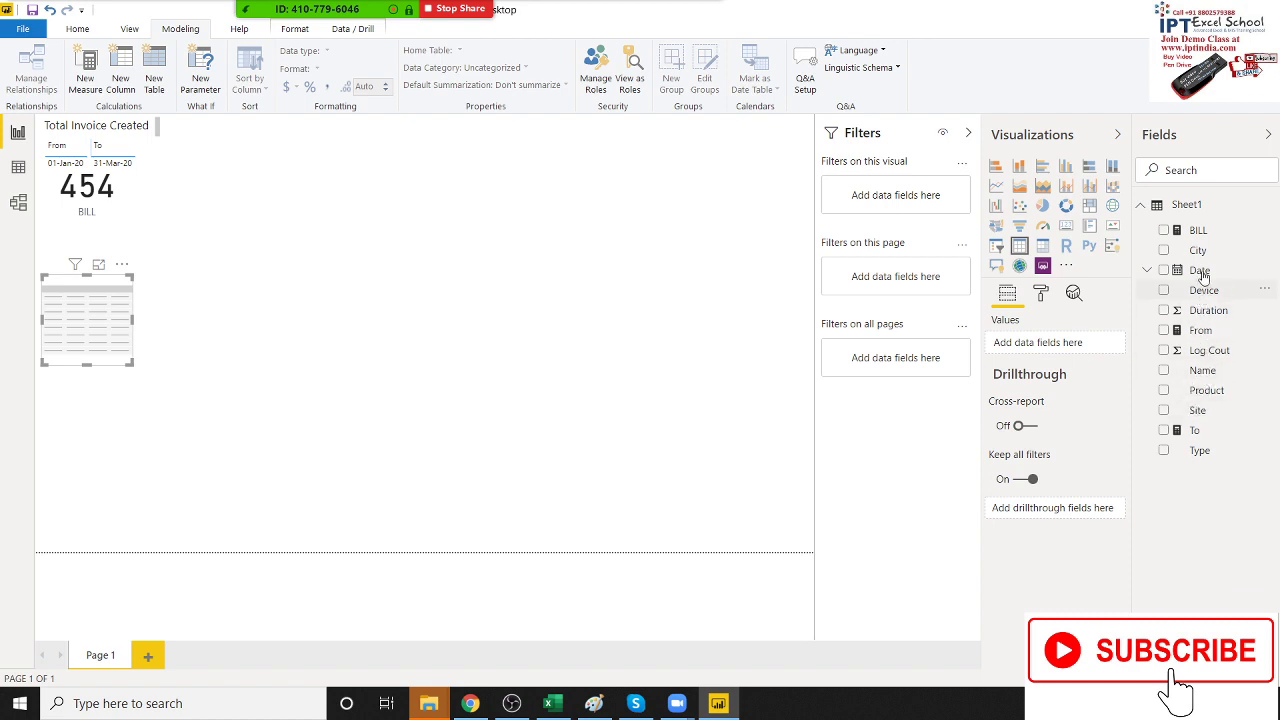
left_click_drag(1198, 250, 6, 326)
left_click_drag(1198, 250, 100, 321)
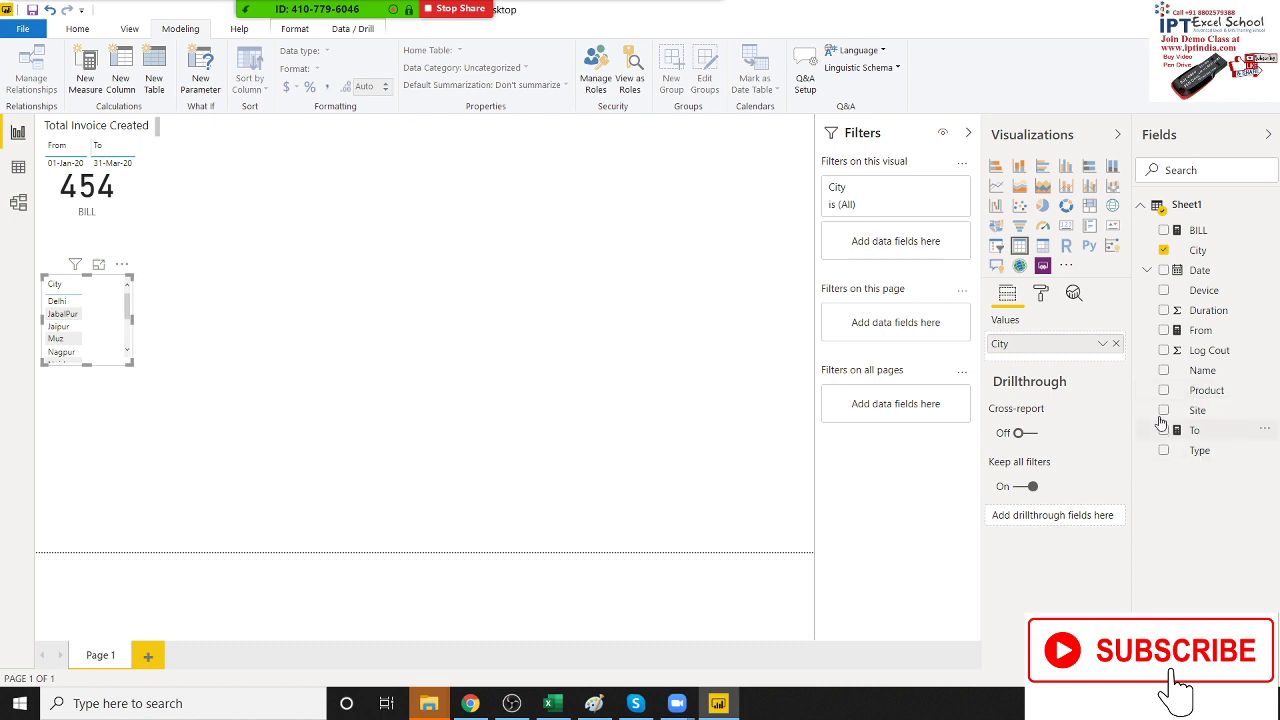
left_click(1163, 351)
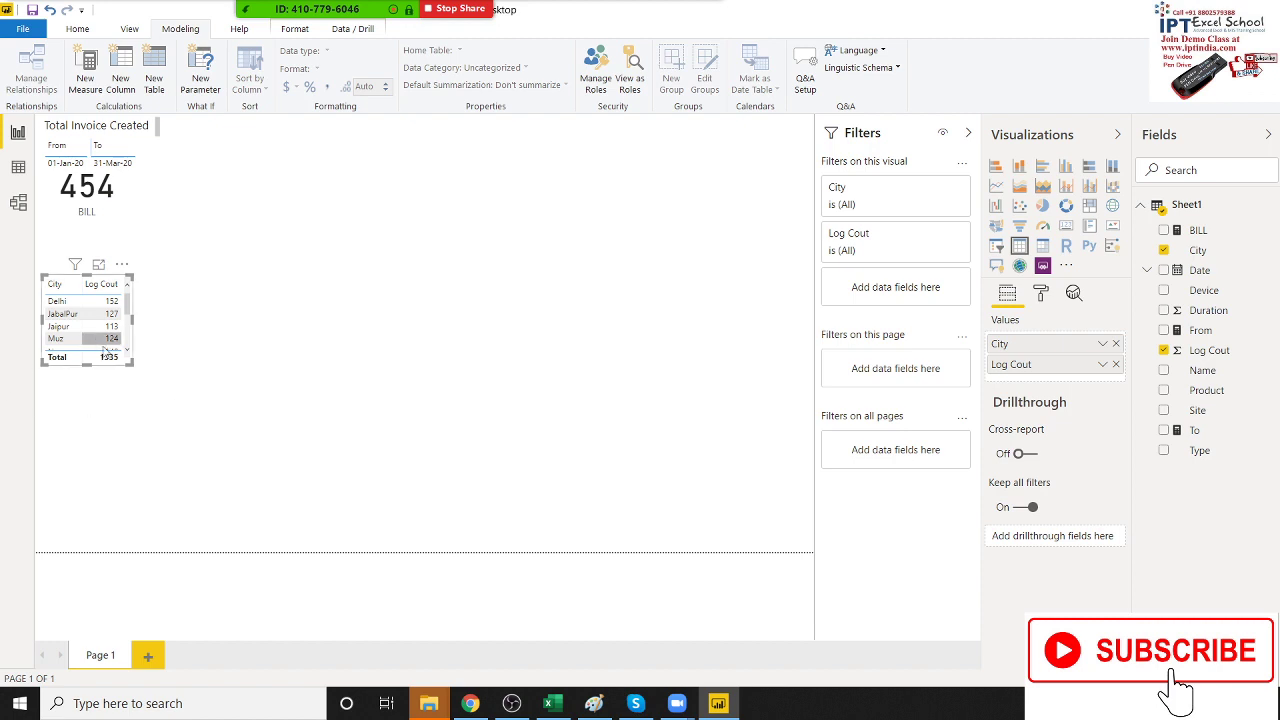
left_click_drag(133, 377, 151, 484)
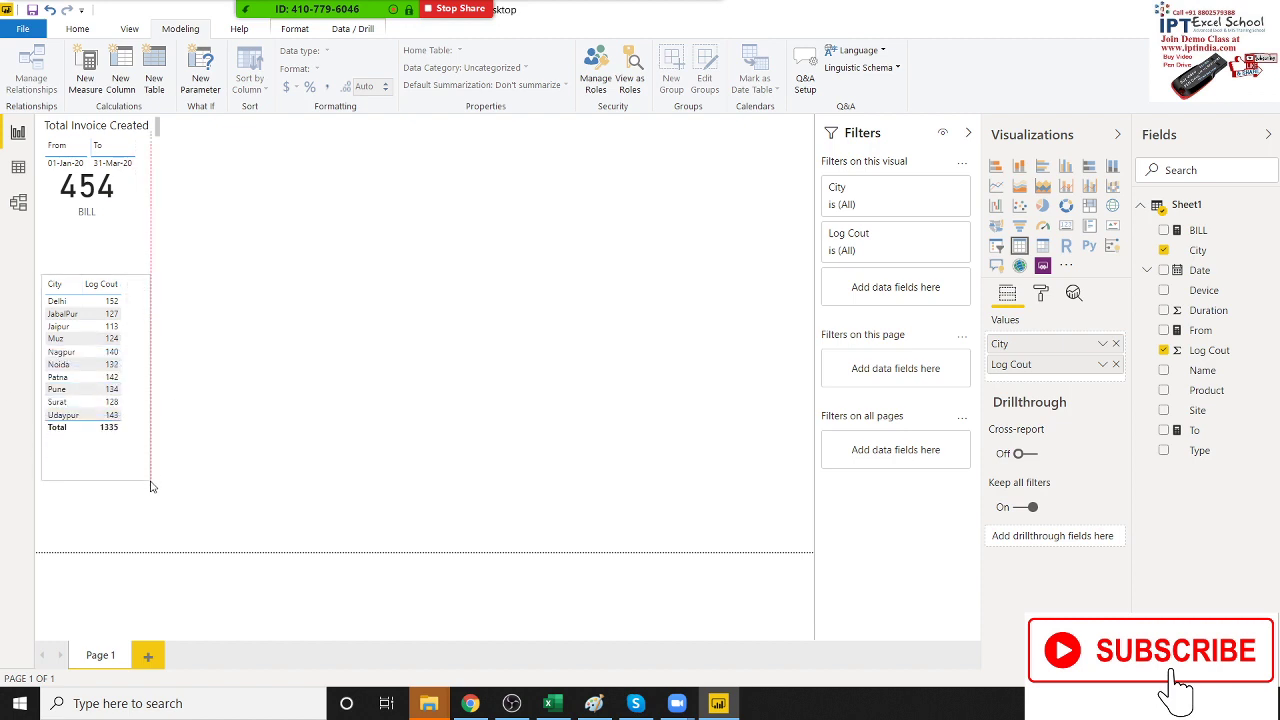
left_click(153, 488)
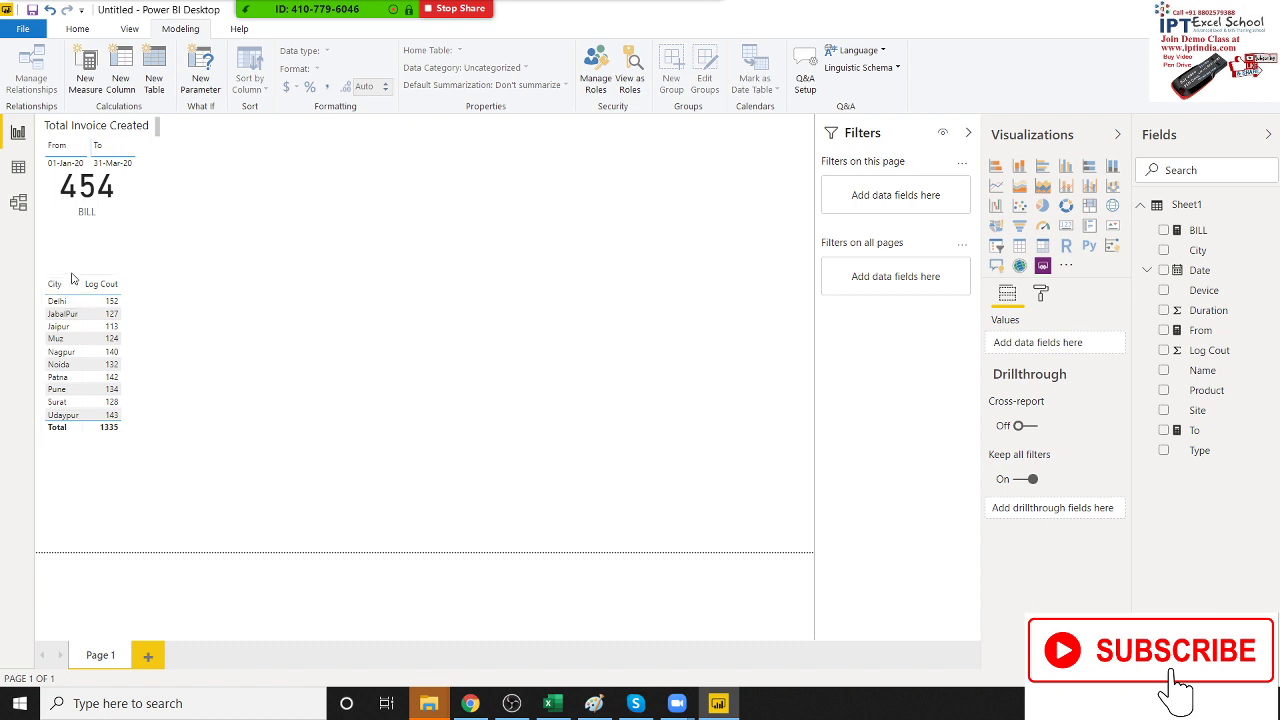
Step: Move the City and Log Cout table up directly under the BILL card
left_click(78, 286)
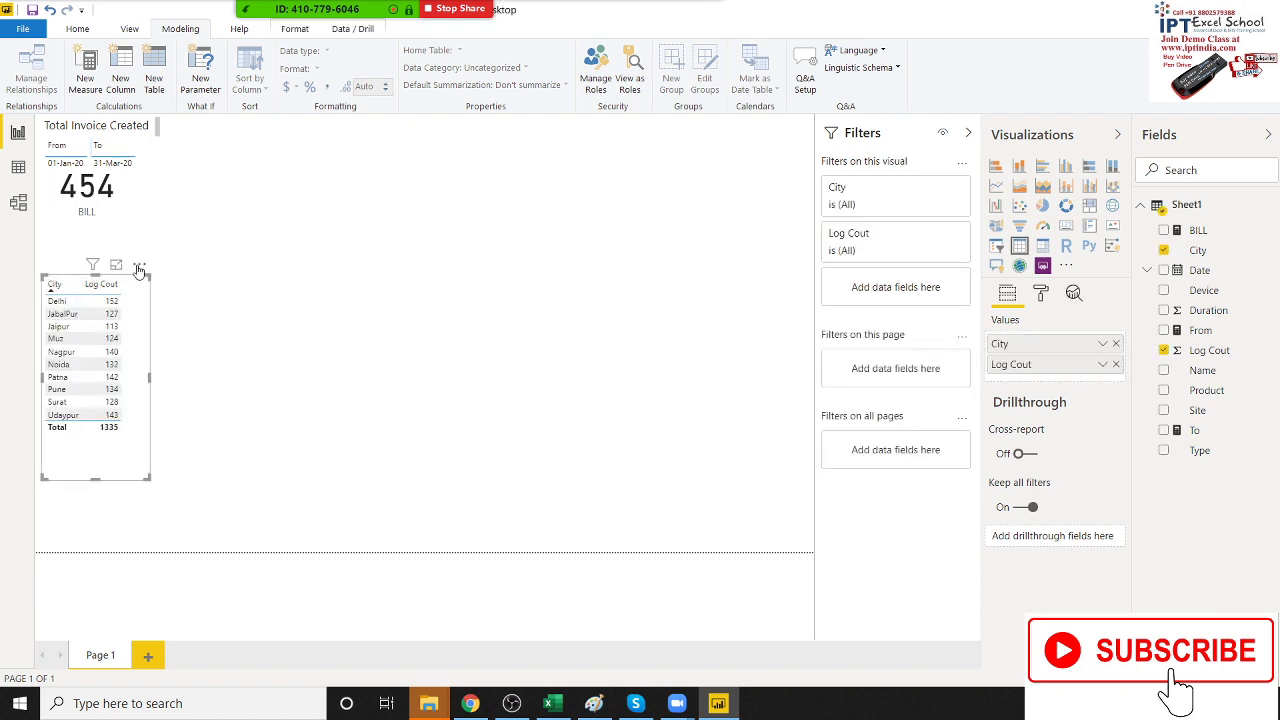
left_click_drag(57, 283, 58, 237)
left_click(201, 446)
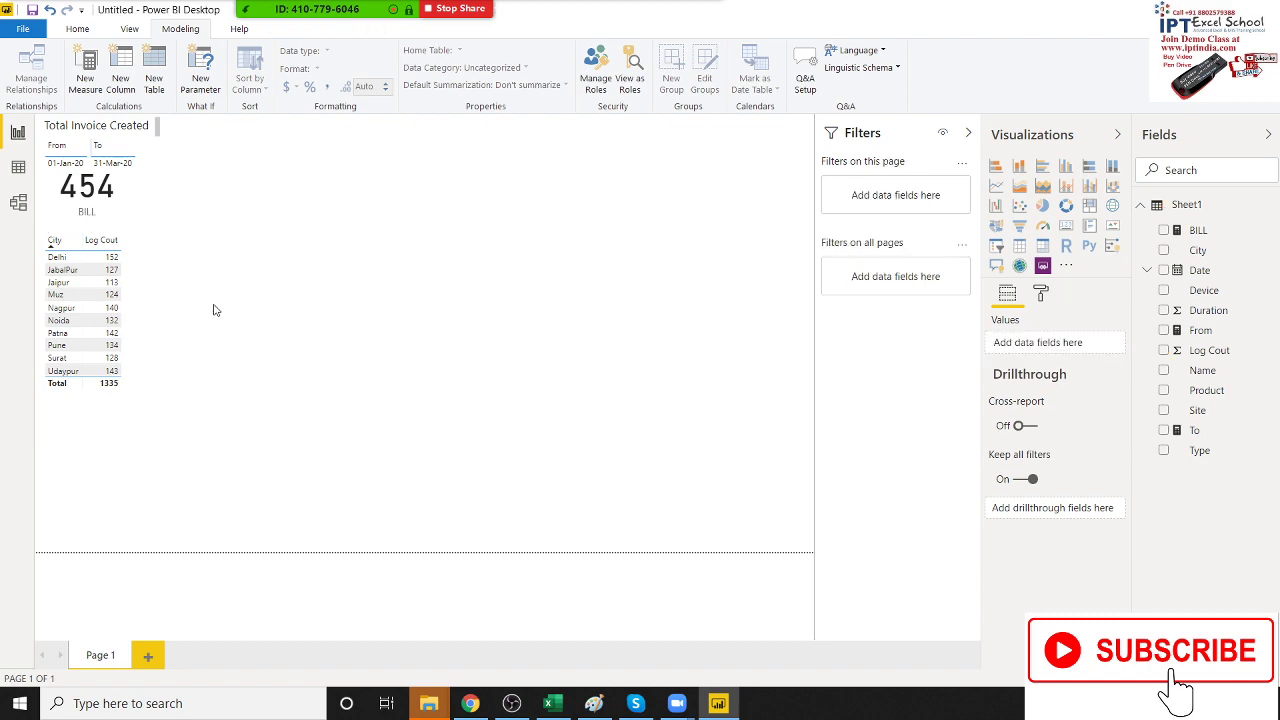
Step: In Data view, set the City column's Data Category to City, then go back to the report
left_click(21, 175)
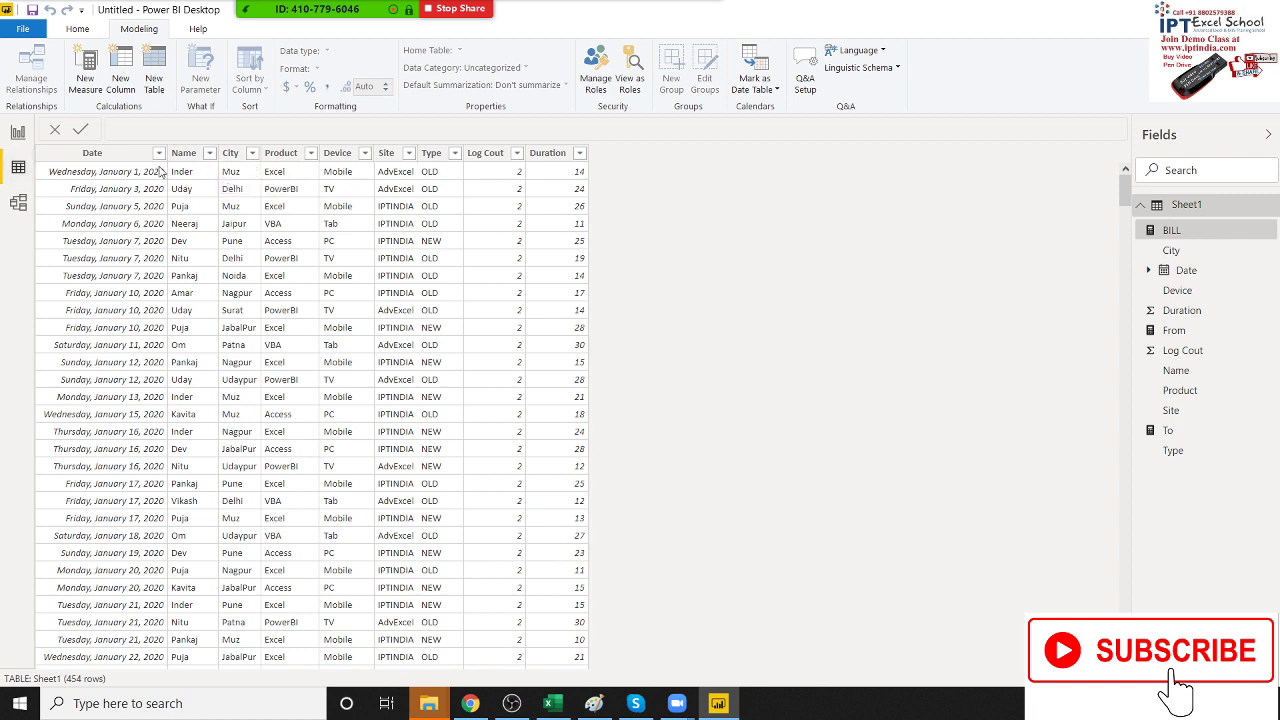
left_click(230, 171)
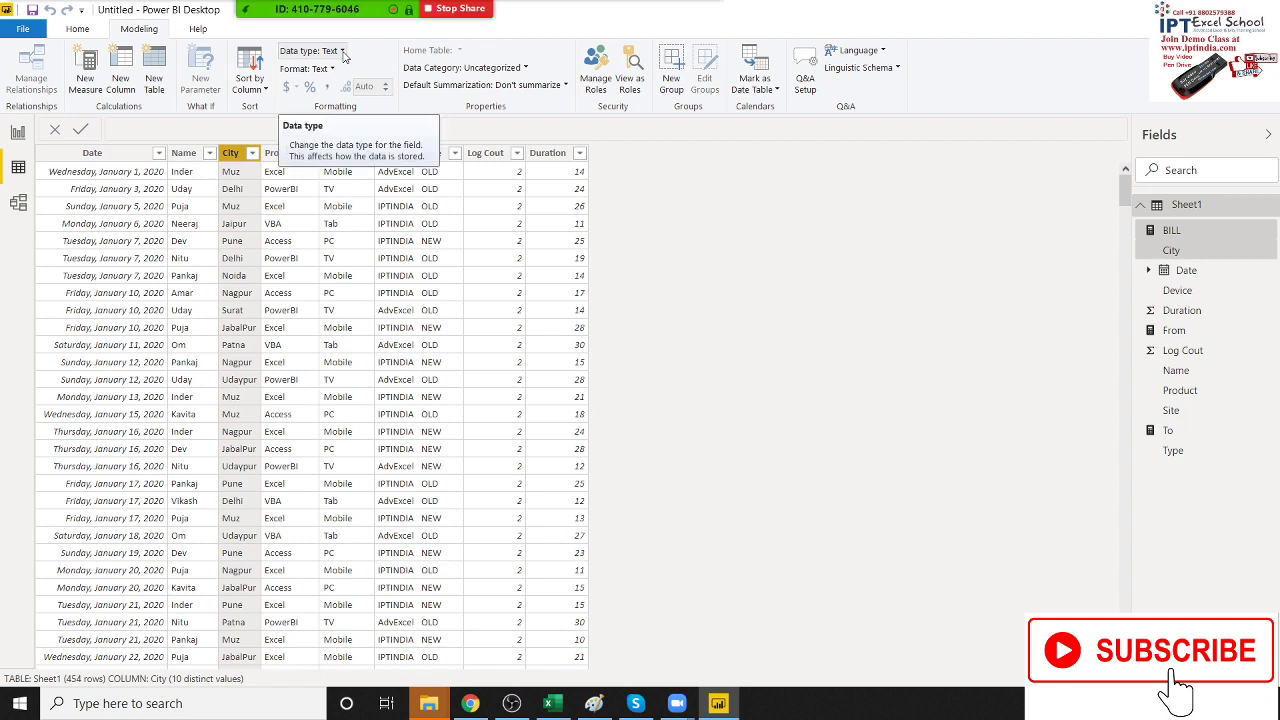
left_click(343, 52)
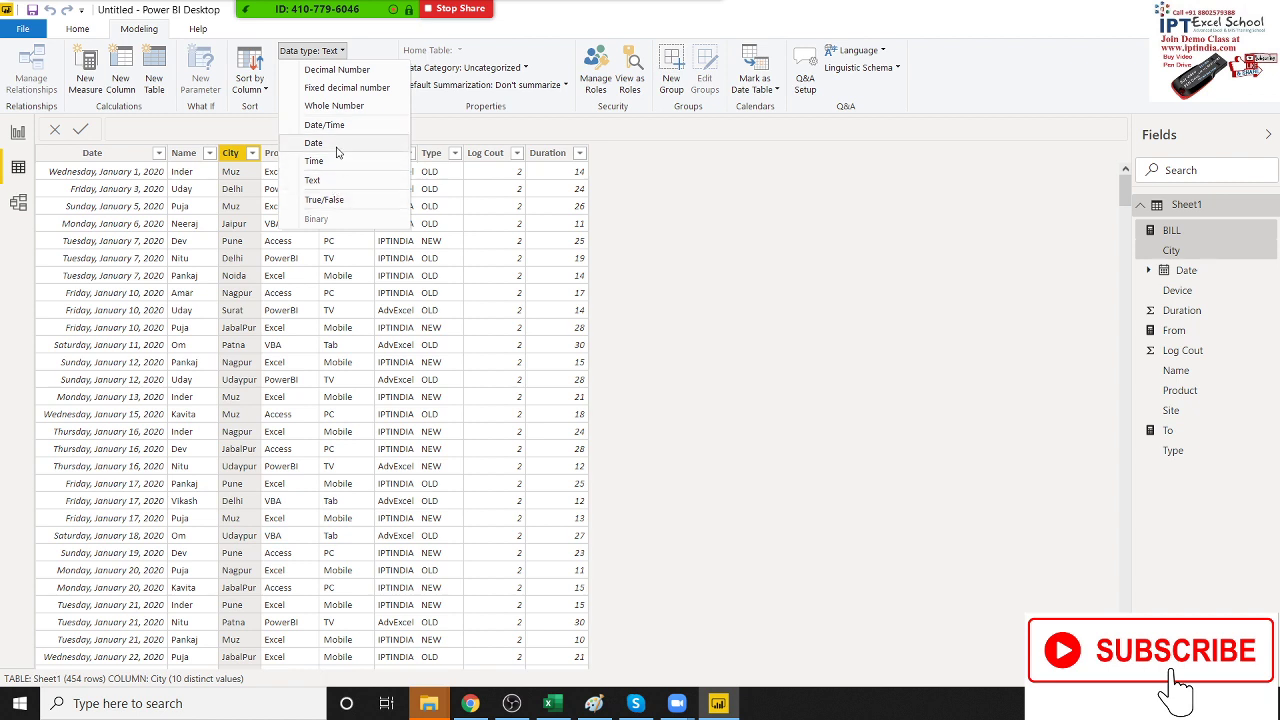
left_click(524, 68)
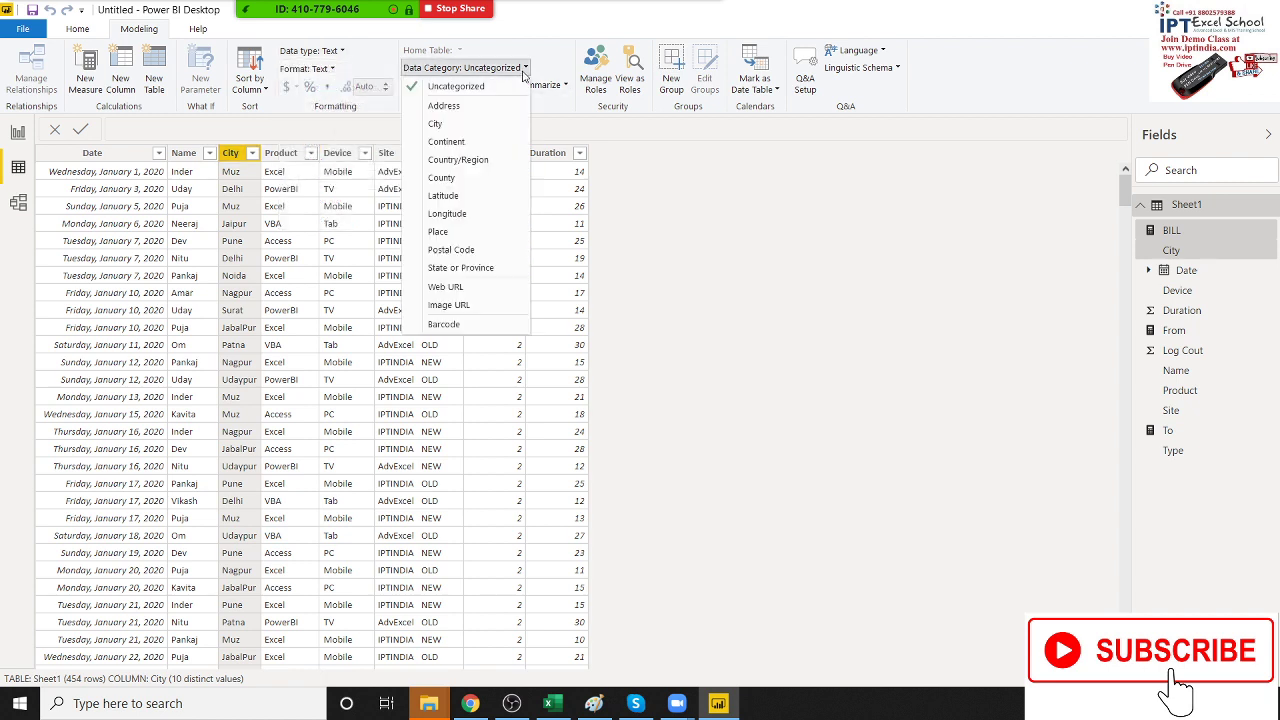
left_click(479, 127)
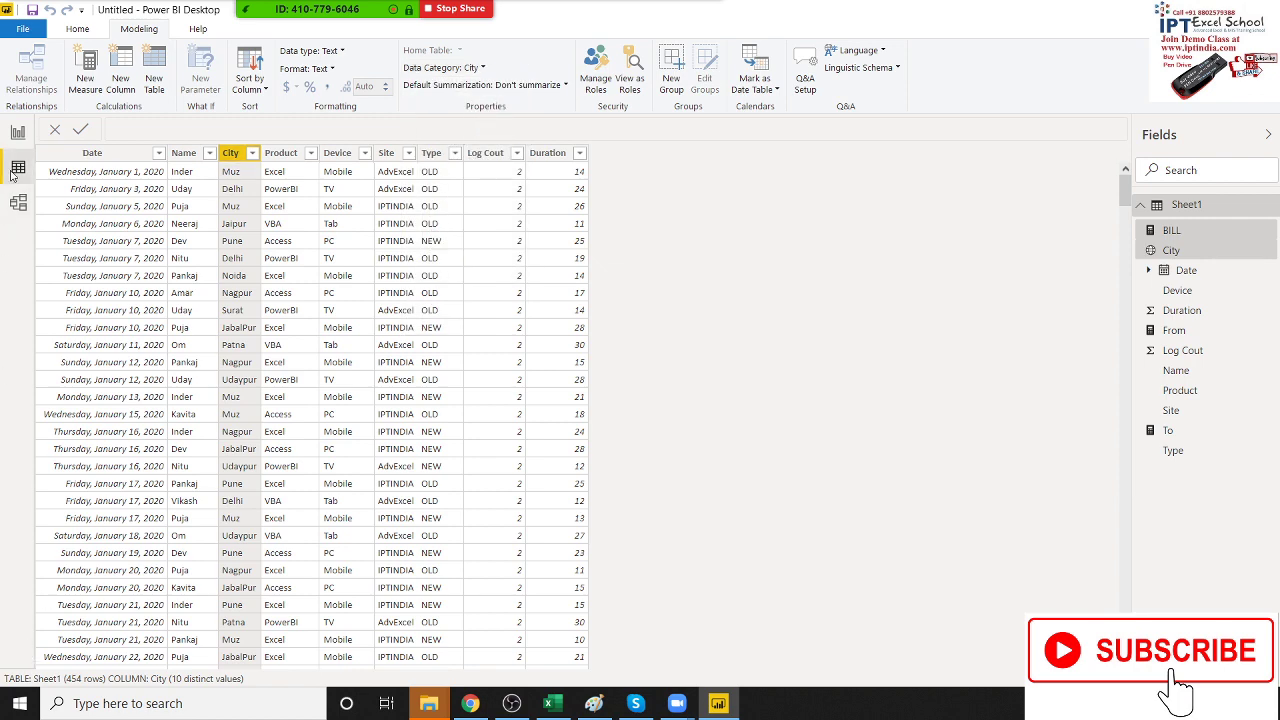
left_click(22, 140)
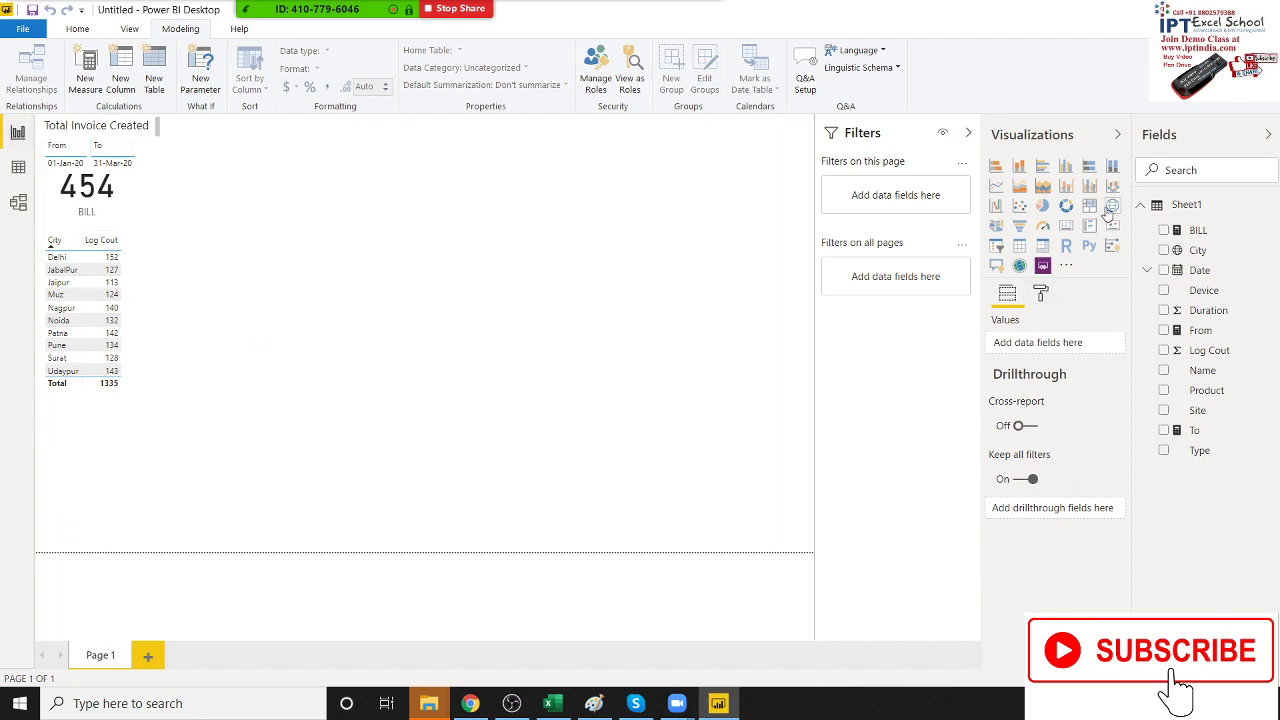
Step: Insert a map visual and size it tall next to the City and Log Cout table
left_click(996, 226)
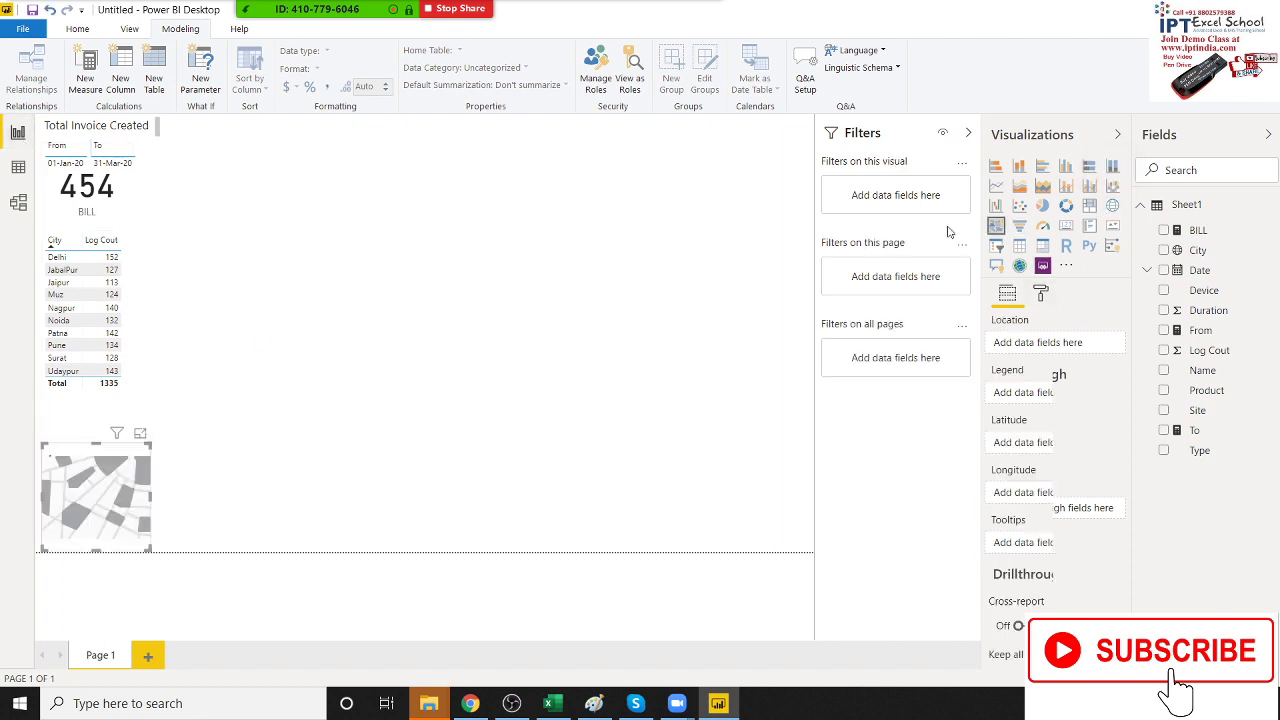
left_click_drag(76, 458, 203, 234)
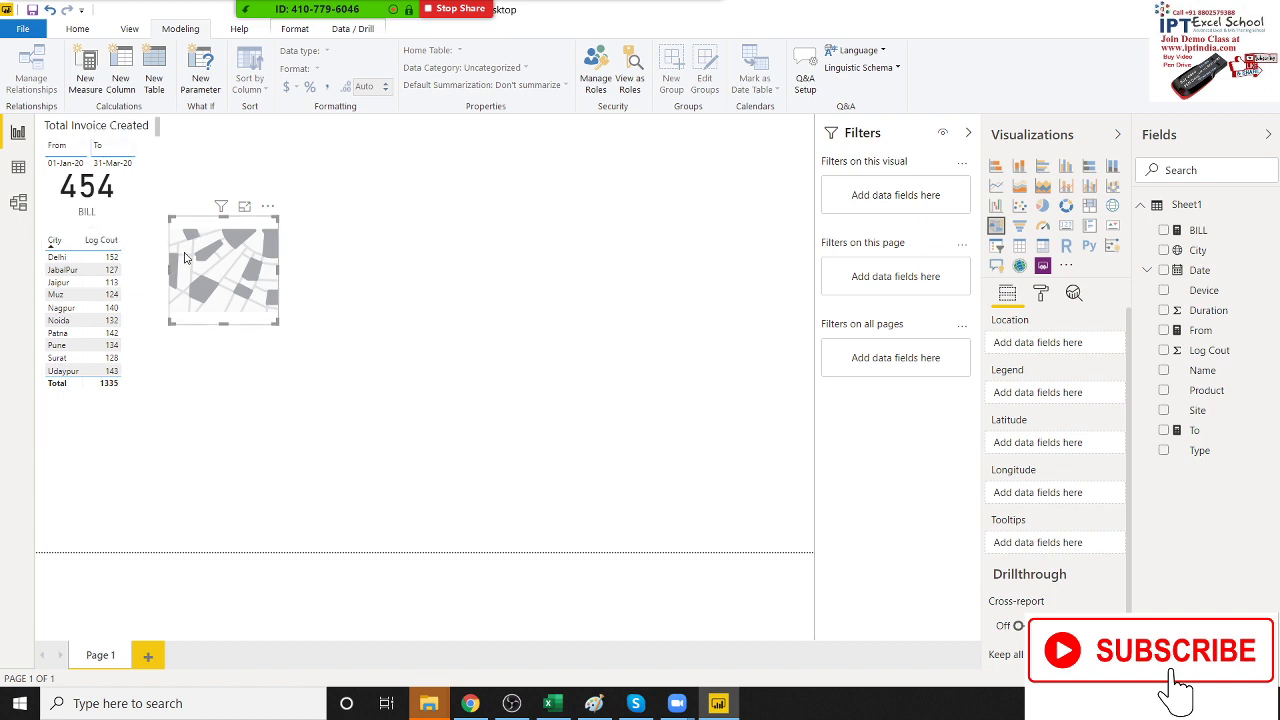
left_click_drag(198, 234, 187, 153)
left_click_drag(274, 229, 292, 406)
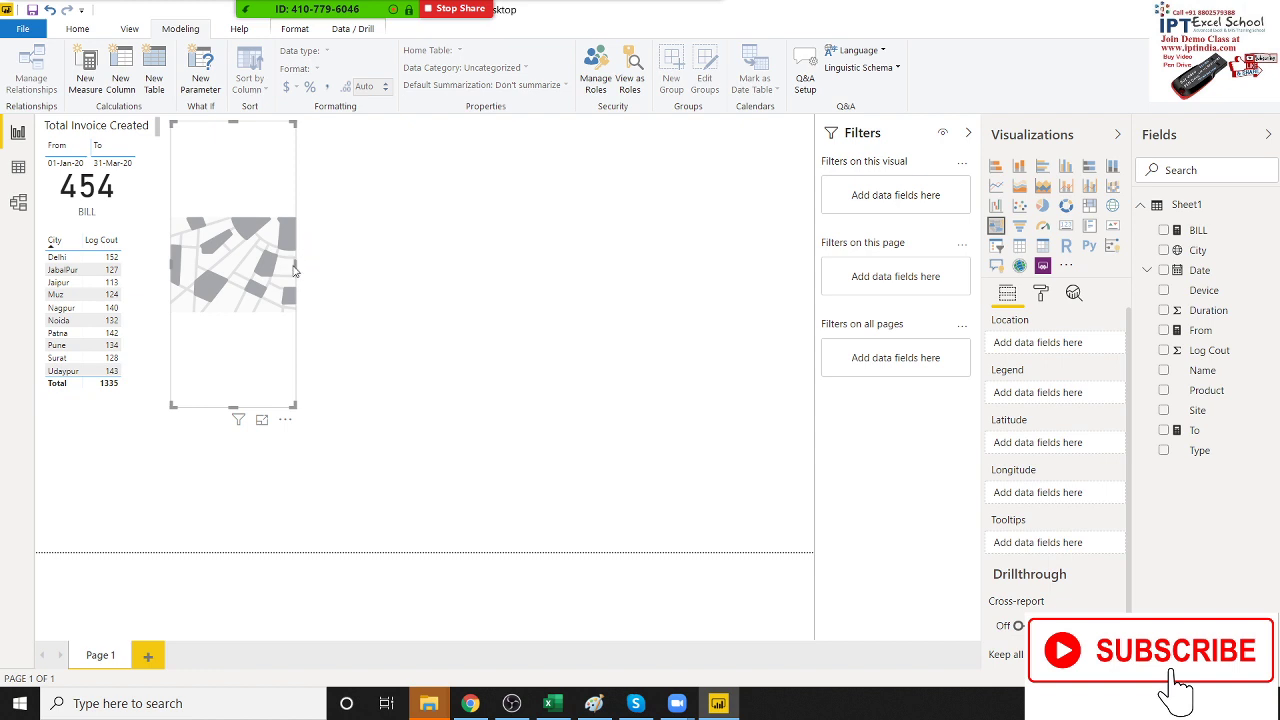
left_click_drag(295, 264, 390, 279)
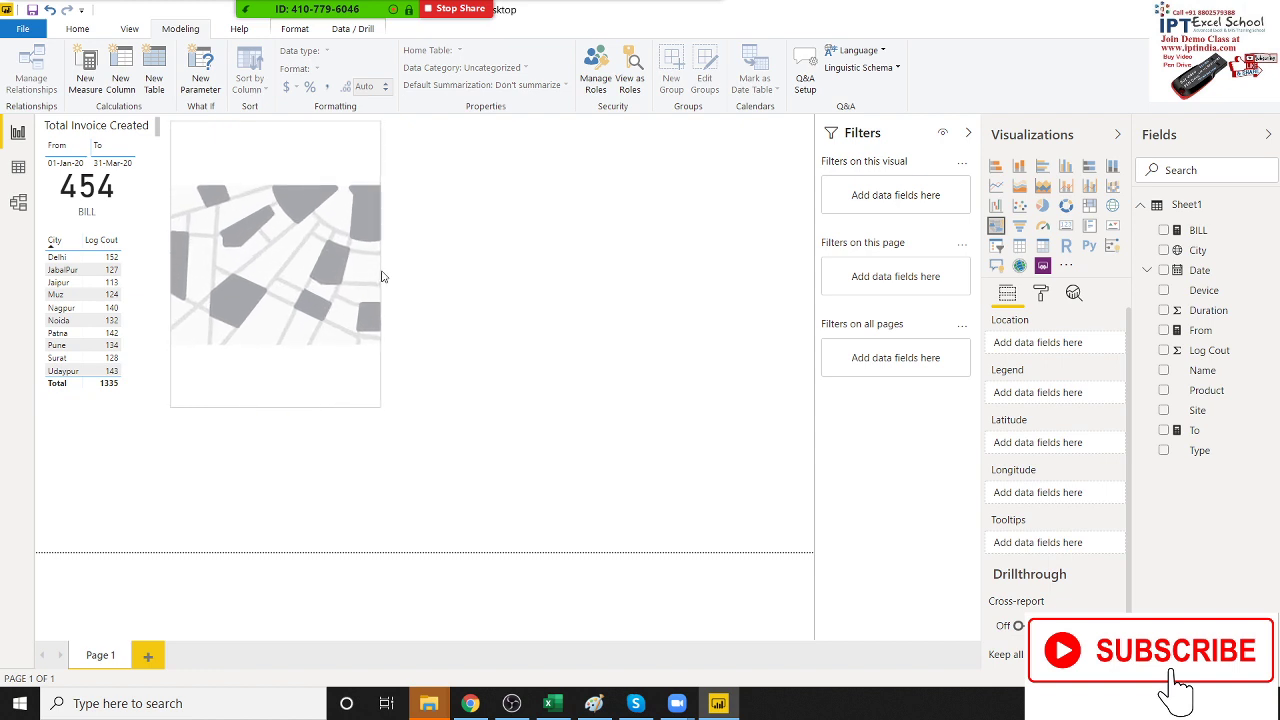
left_click_drag(390, 279, 381, 277)
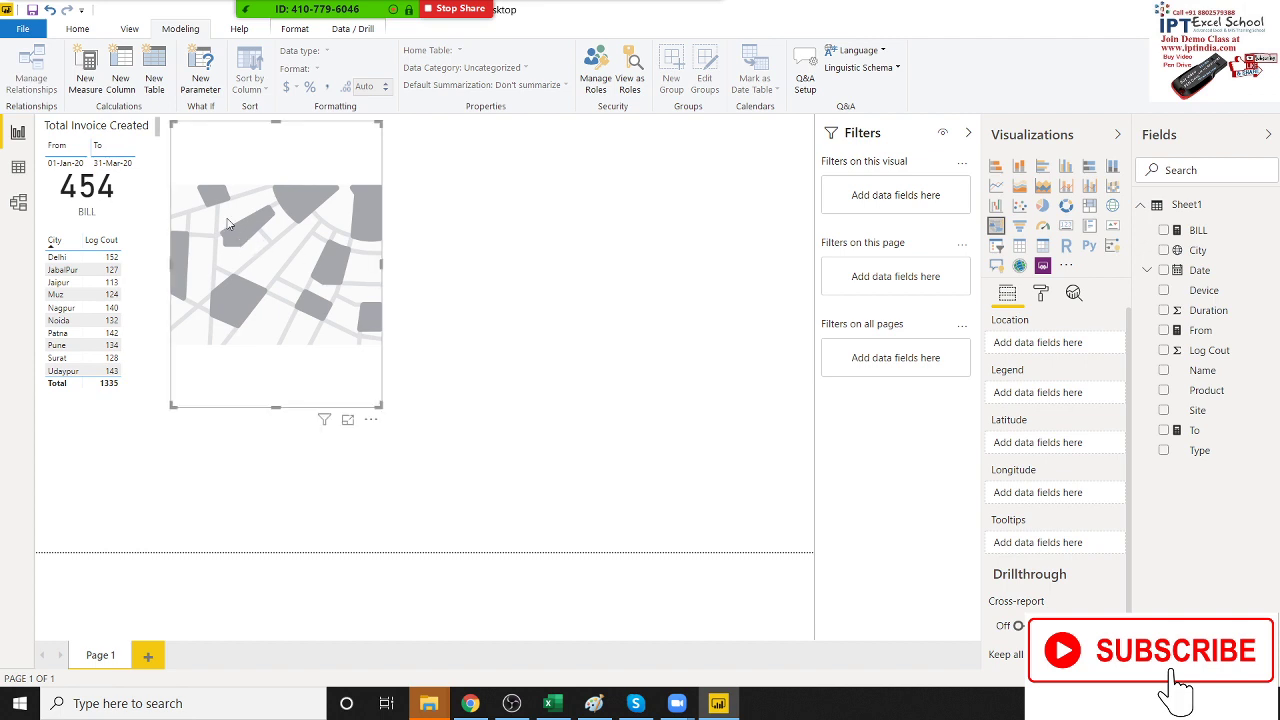
left_click_drag(228, 224, 194, 222)
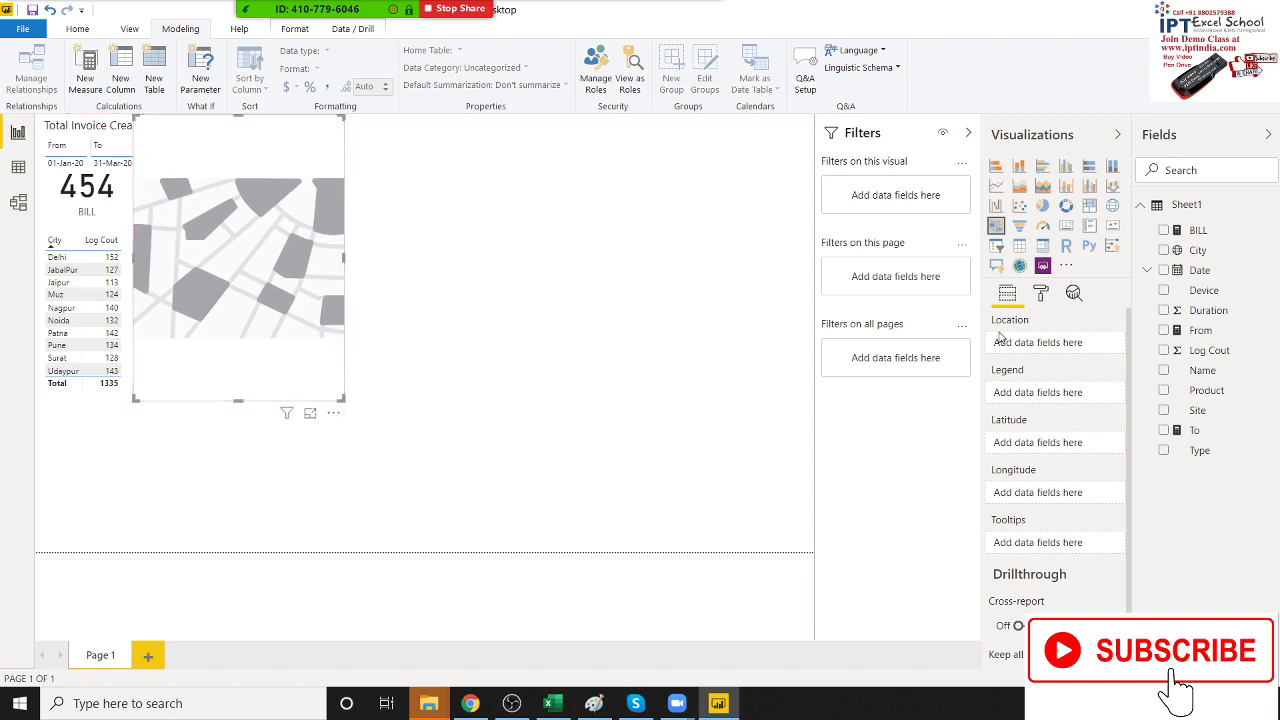
Step: Put City in the map's Location and add Log Cout, moving it into Legend
left_click(1038, 295)
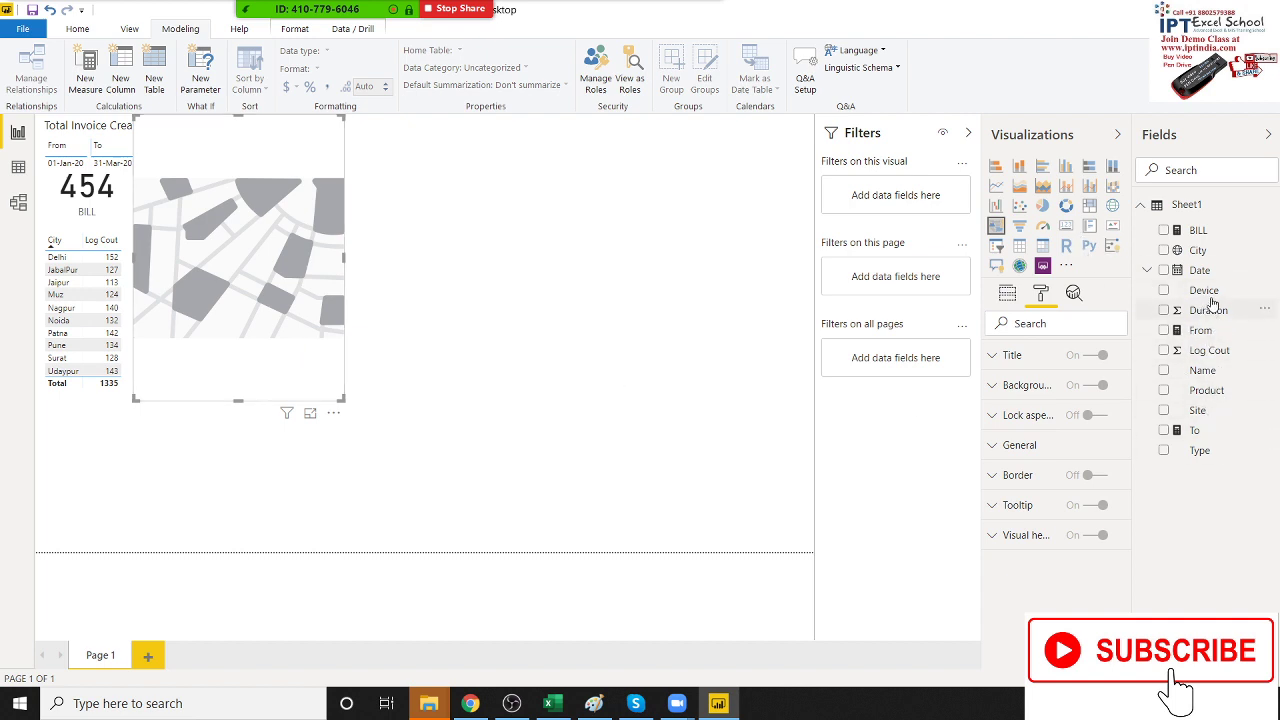
mouse_move(1196, 253)
left_mouse_down()
mouse_move(499, 270)
mouse_move(234, 229)
left_mouse_up()
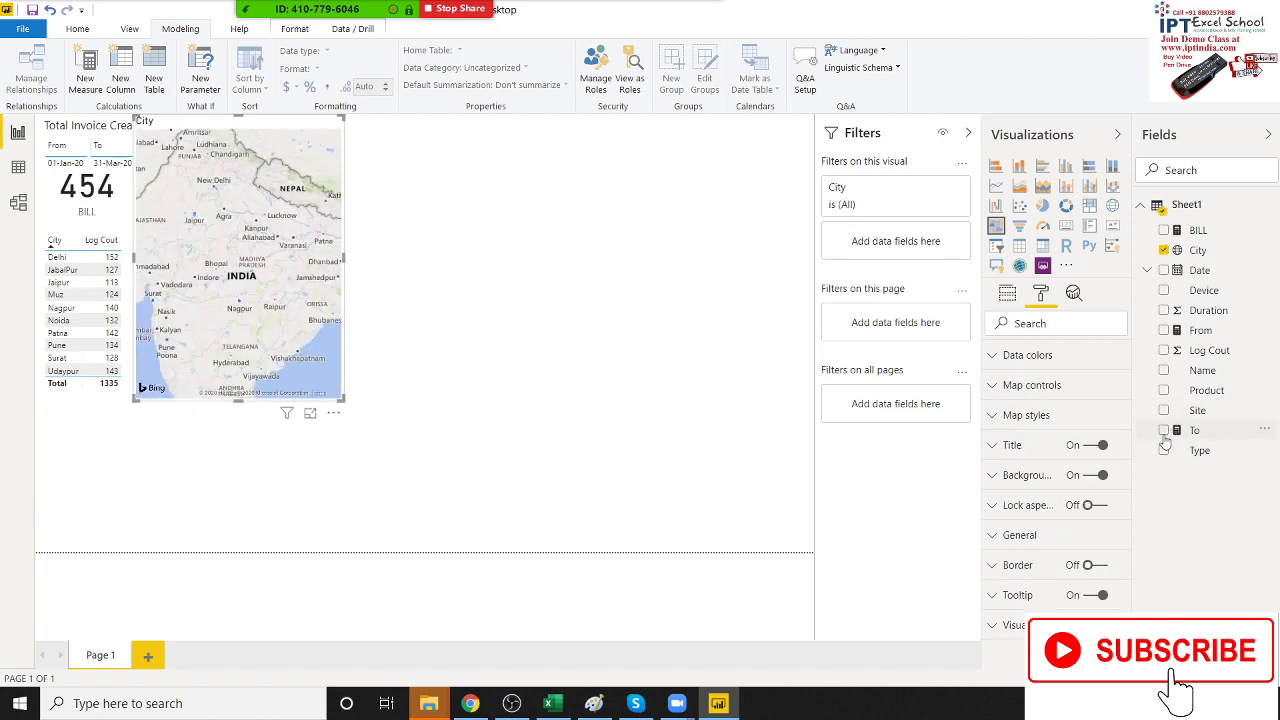
left_click(1163, 350)
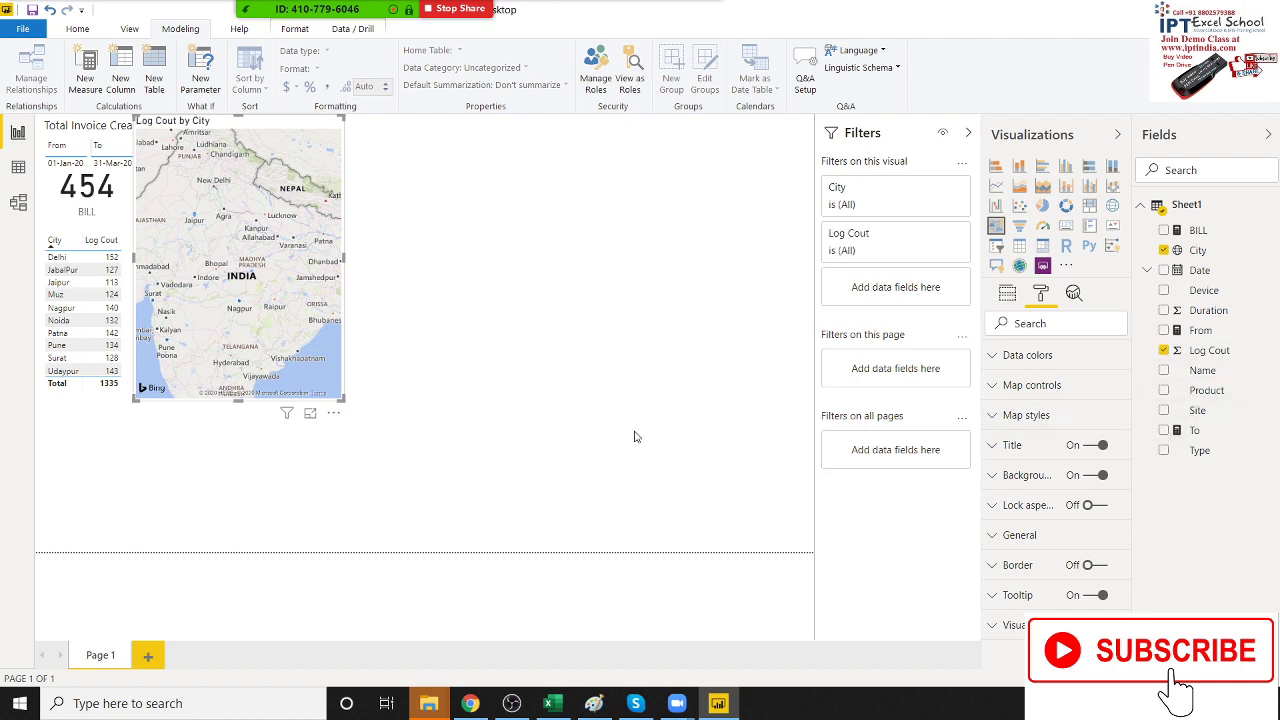
left_click(1007, 300)
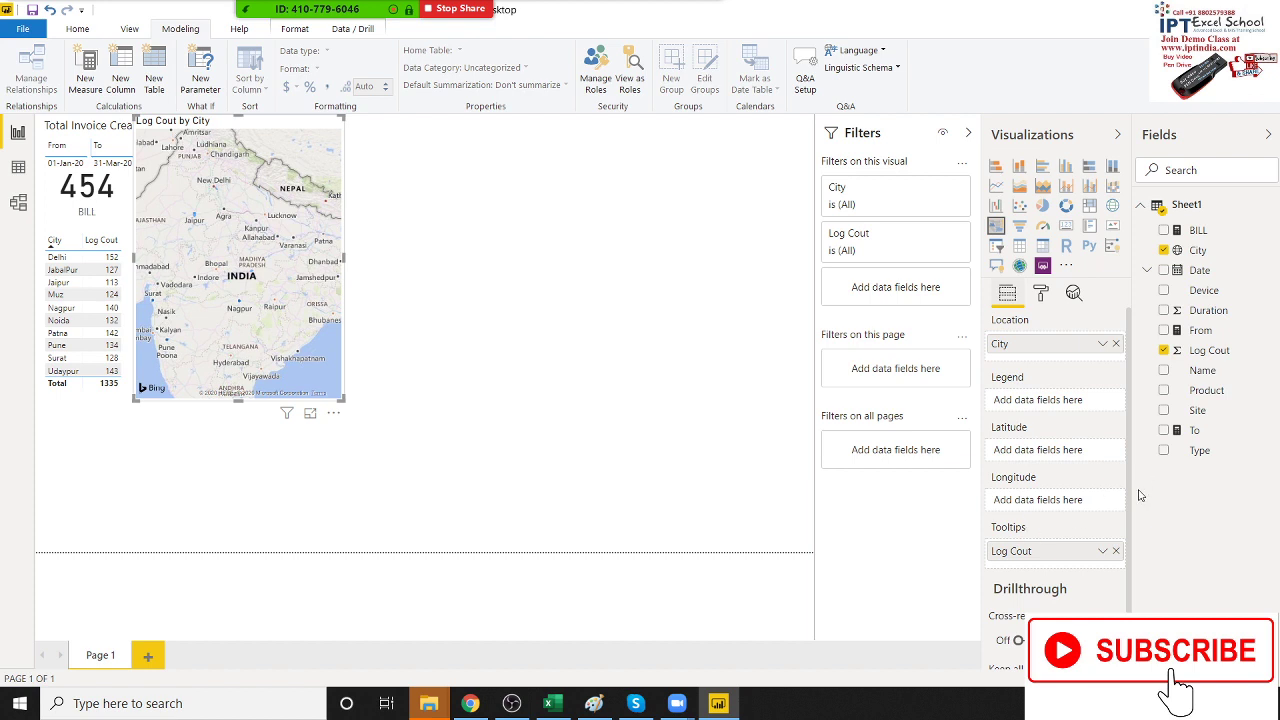
left_click_drag(1074, 556, 1086, 464)
left_click_drag(1086, 464, 1072, 406)
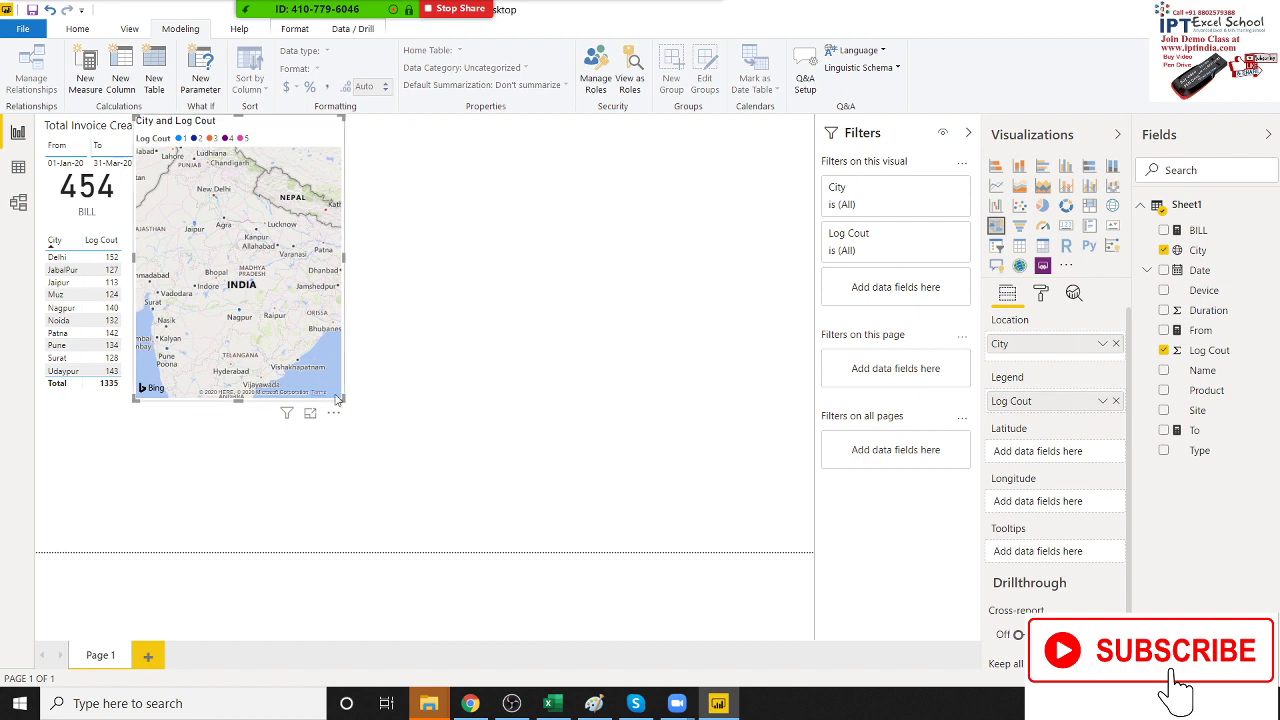
Step: Switch to the Map (bubble) visual and size the city bubbles by Log Cout
left_click(1110, 210)
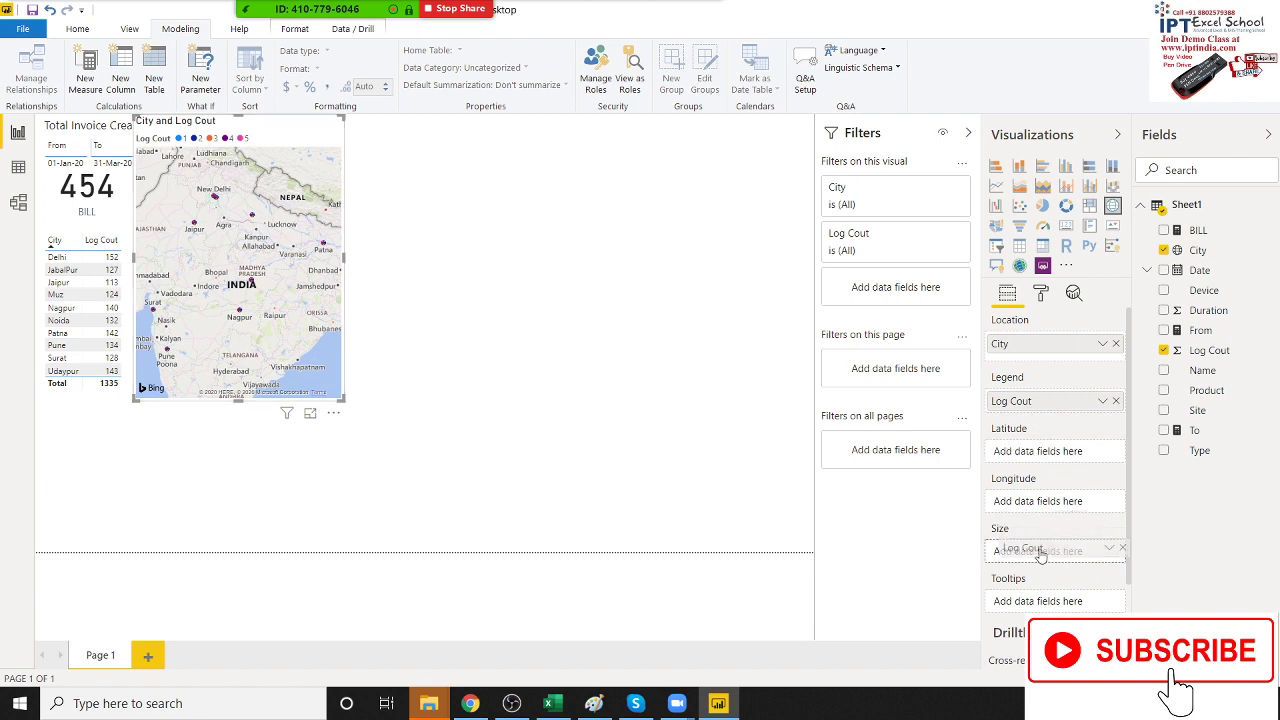
left_click_drag(1038, 556, 1031, 553)
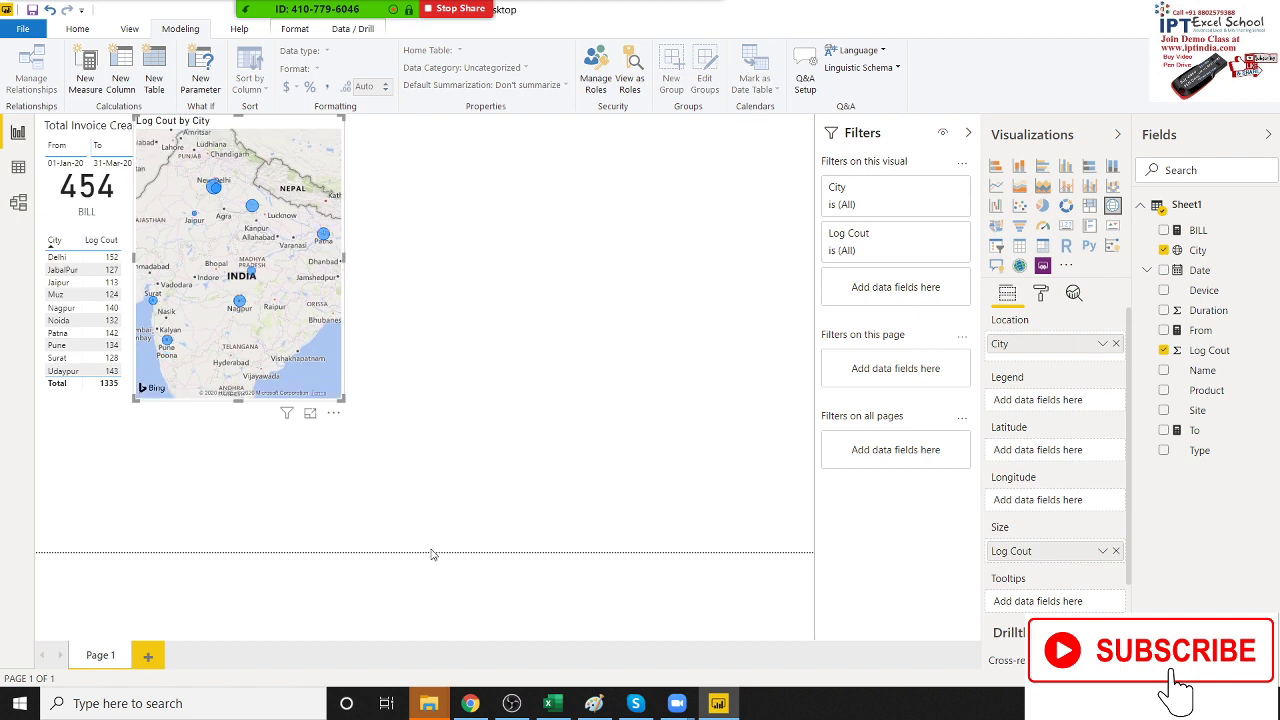
left_click(399, 460)
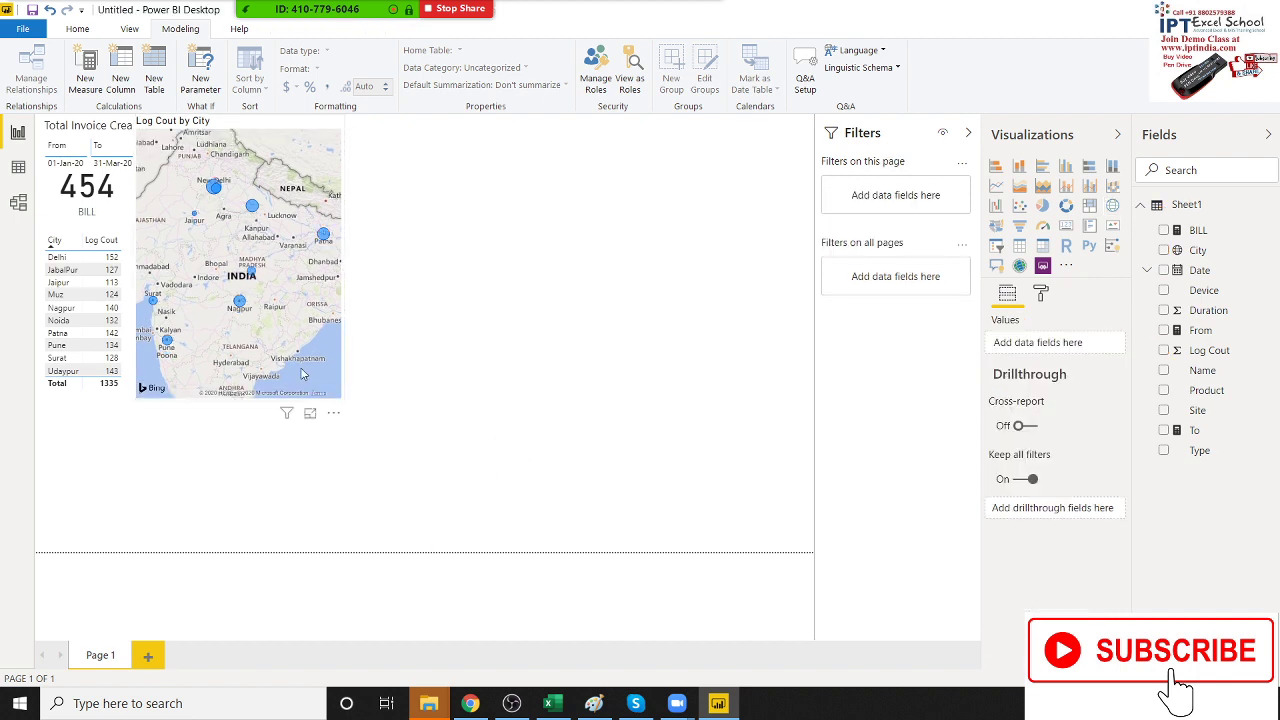
Step: Nudge the bubble map right and down off the invoice card and shorten it slightly
left_click(253, 409)
left_click(136, 430)
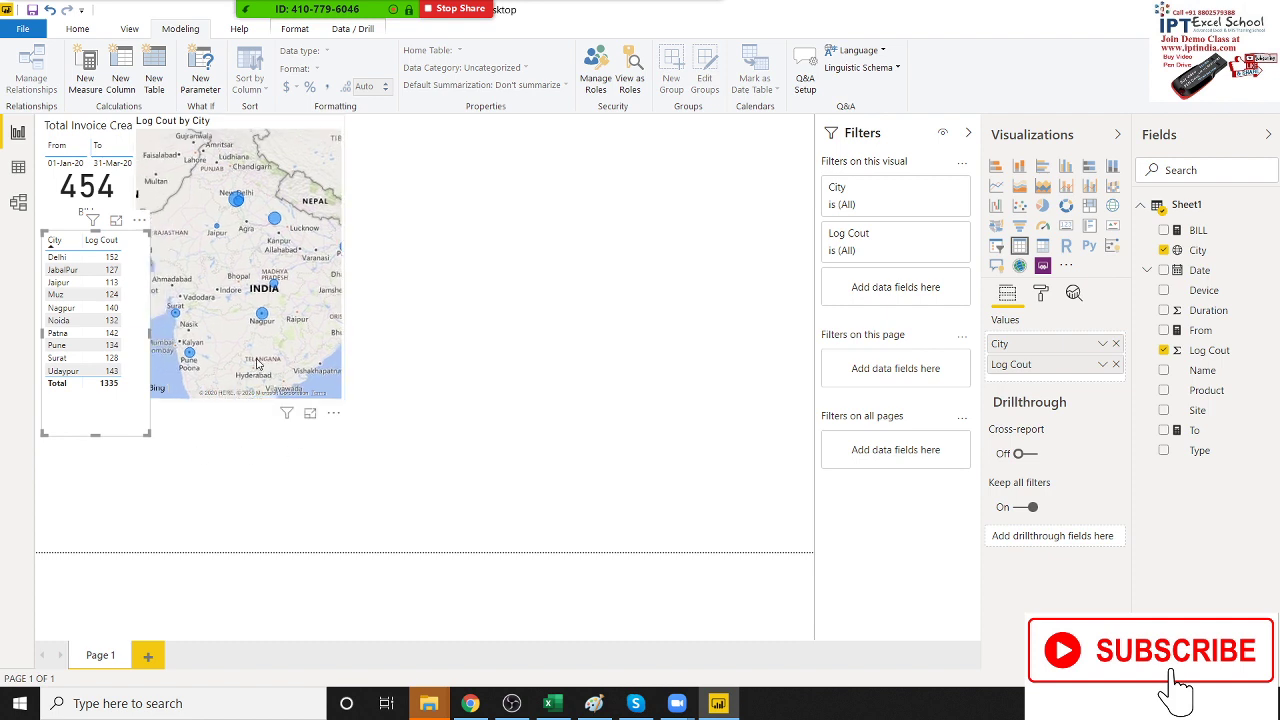
left_click(266, 130)
left_click_drag(266, 130, 286, 144)
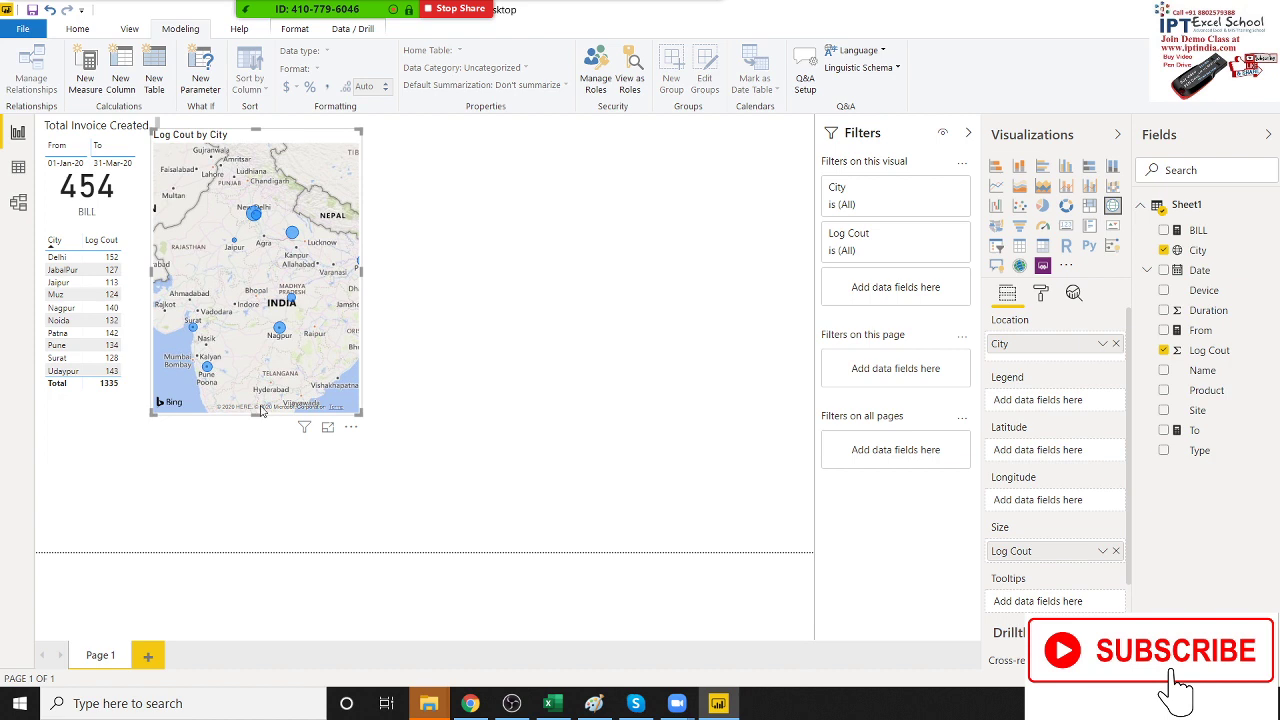
left_click_drag(258, 410, 263, 386)
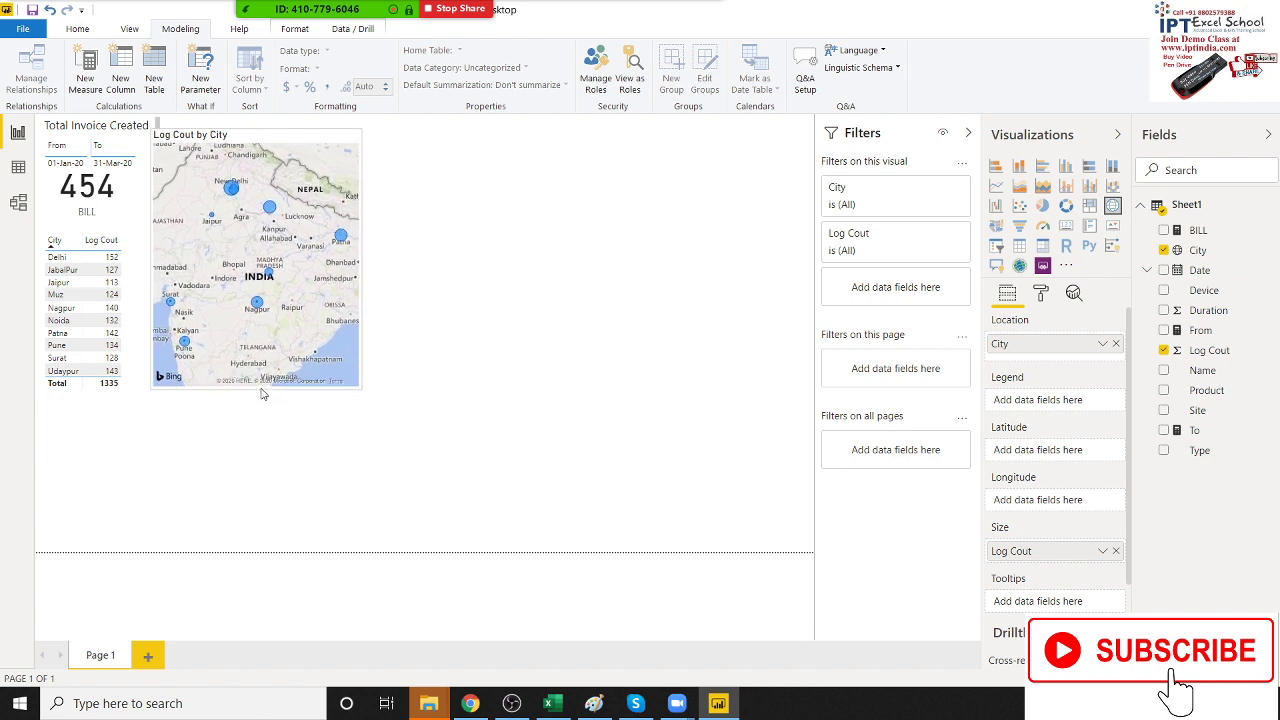
left_click(250, 522)
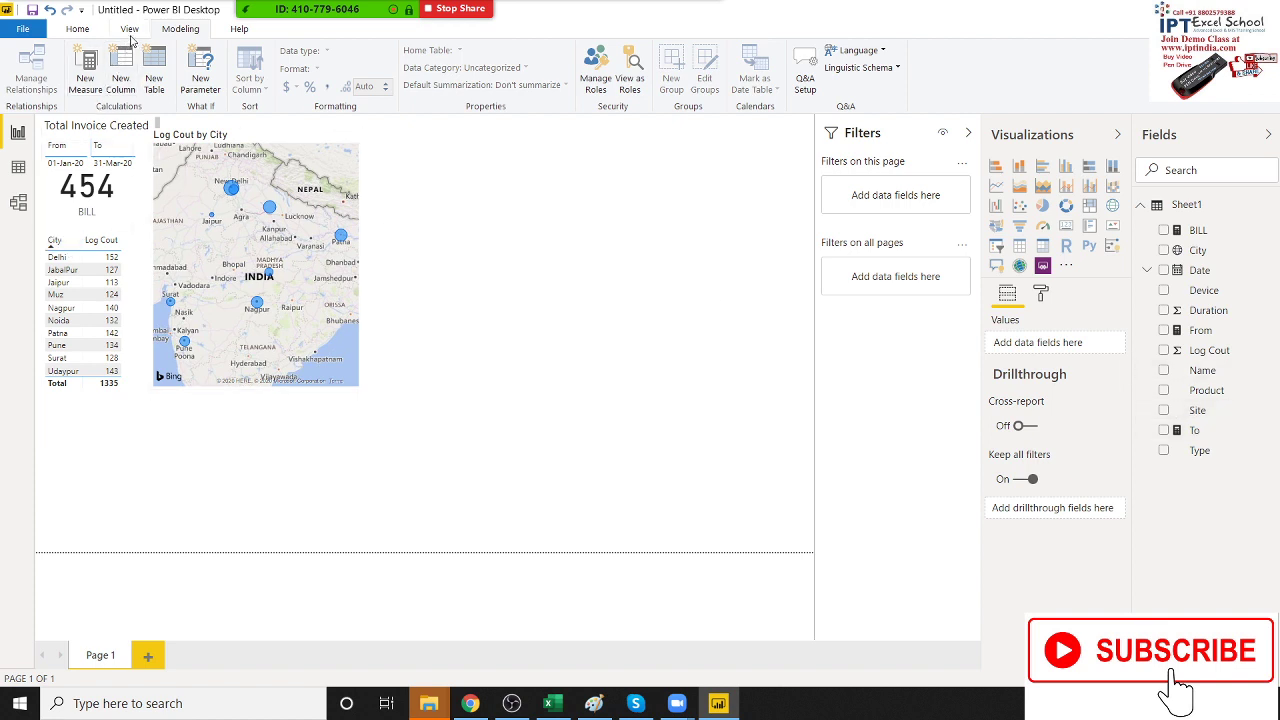
Step: Add a Total Log measure defined as SUM(Sheet1[Log Cout])
left_click(88, 80)
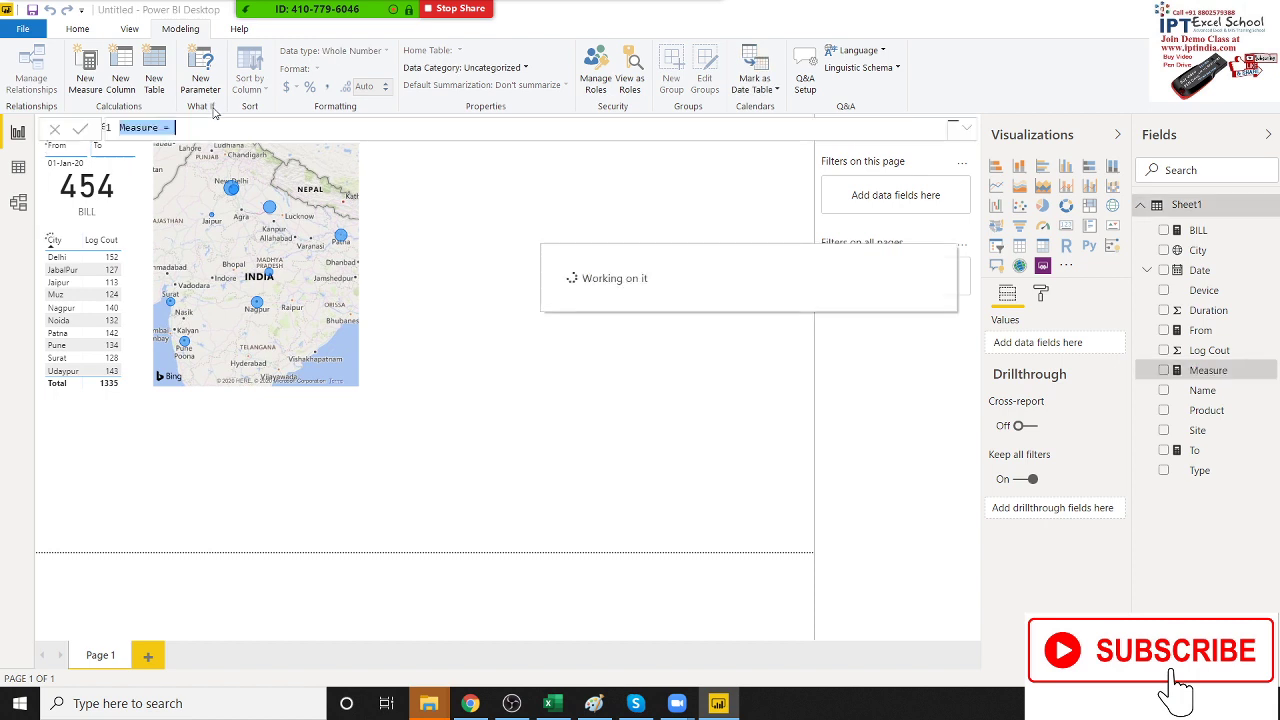
double_click(155, 126)
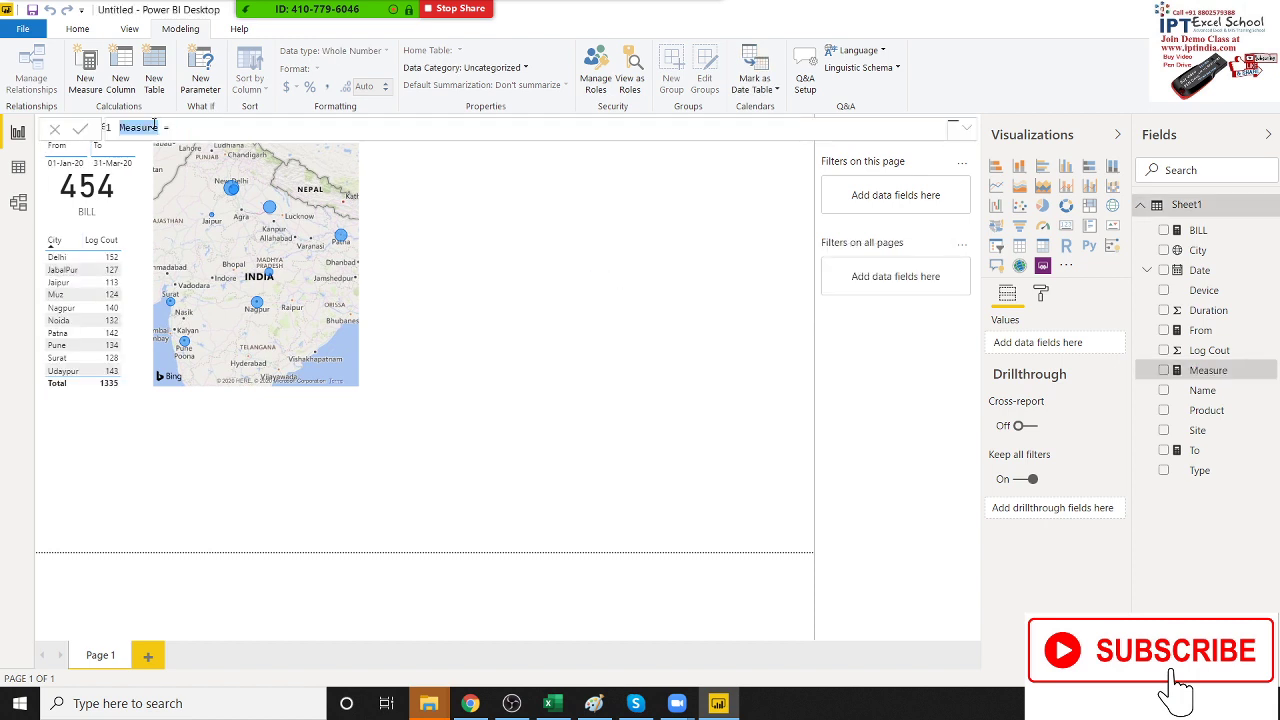
type("Tota")
type("l Log = sum")
key("Tab")
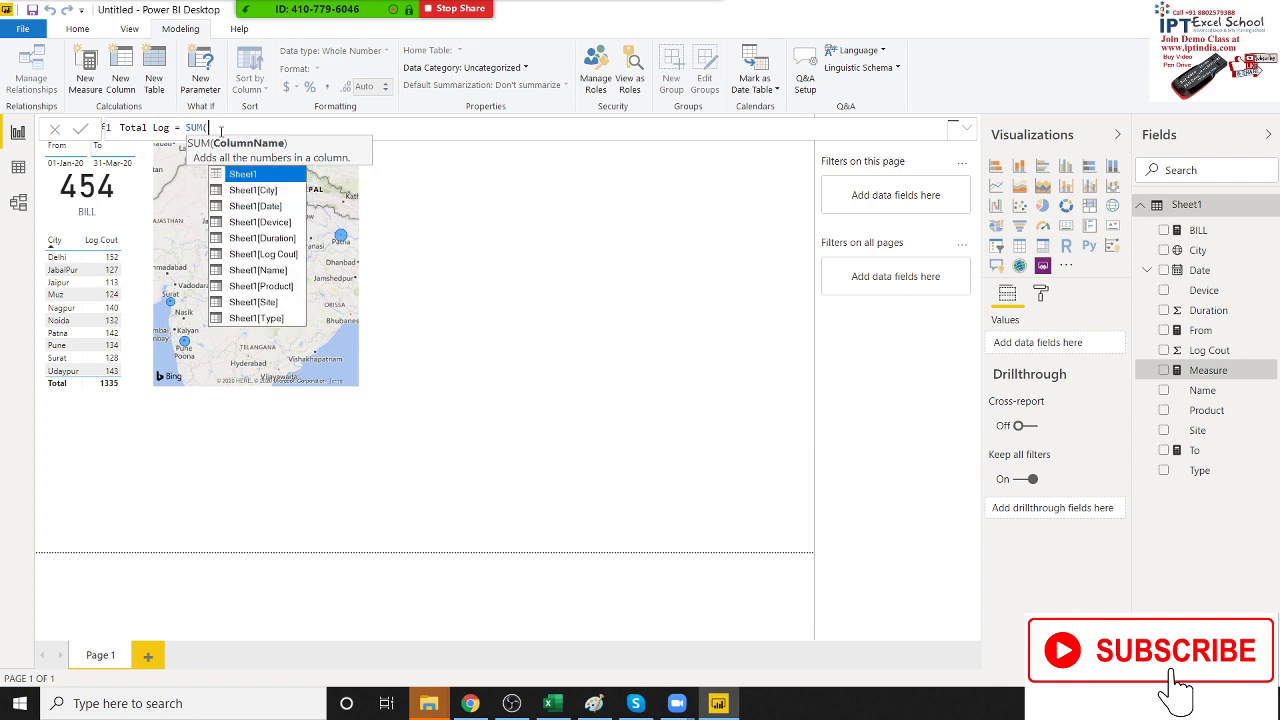
key("Down")
key("Down")
key("Down")
key("Down")
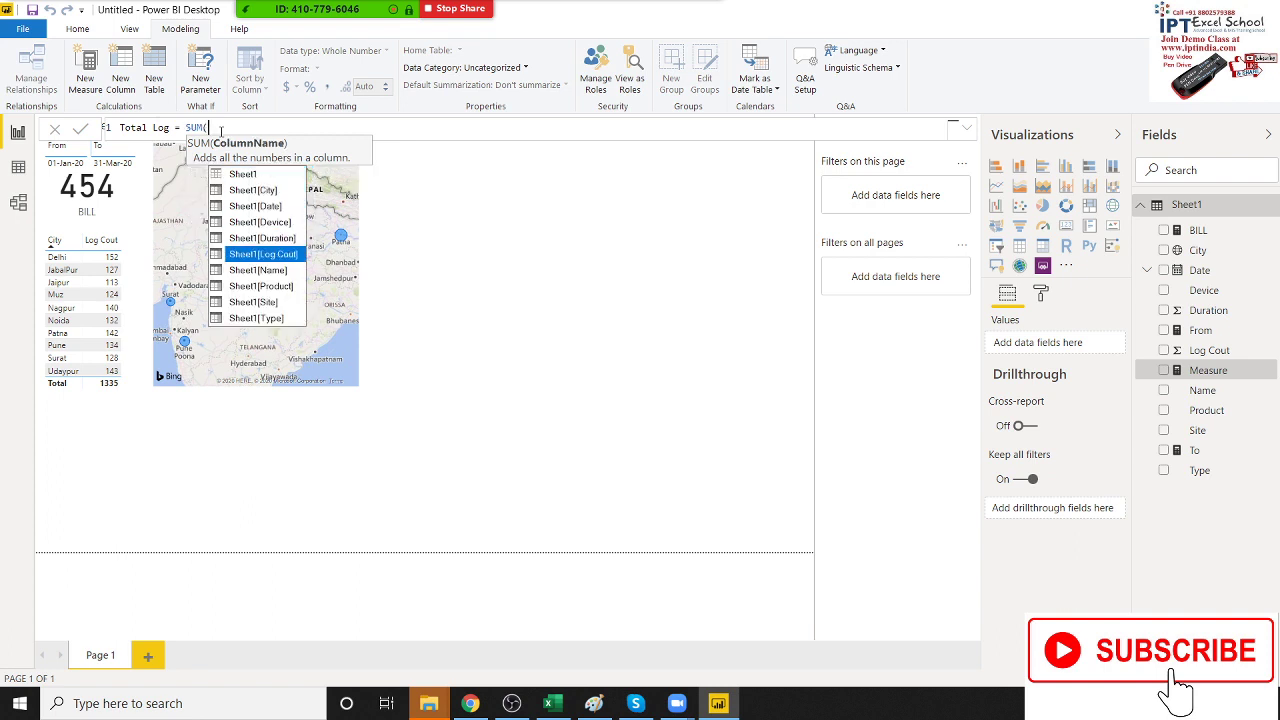
key("Tab")
type(")")
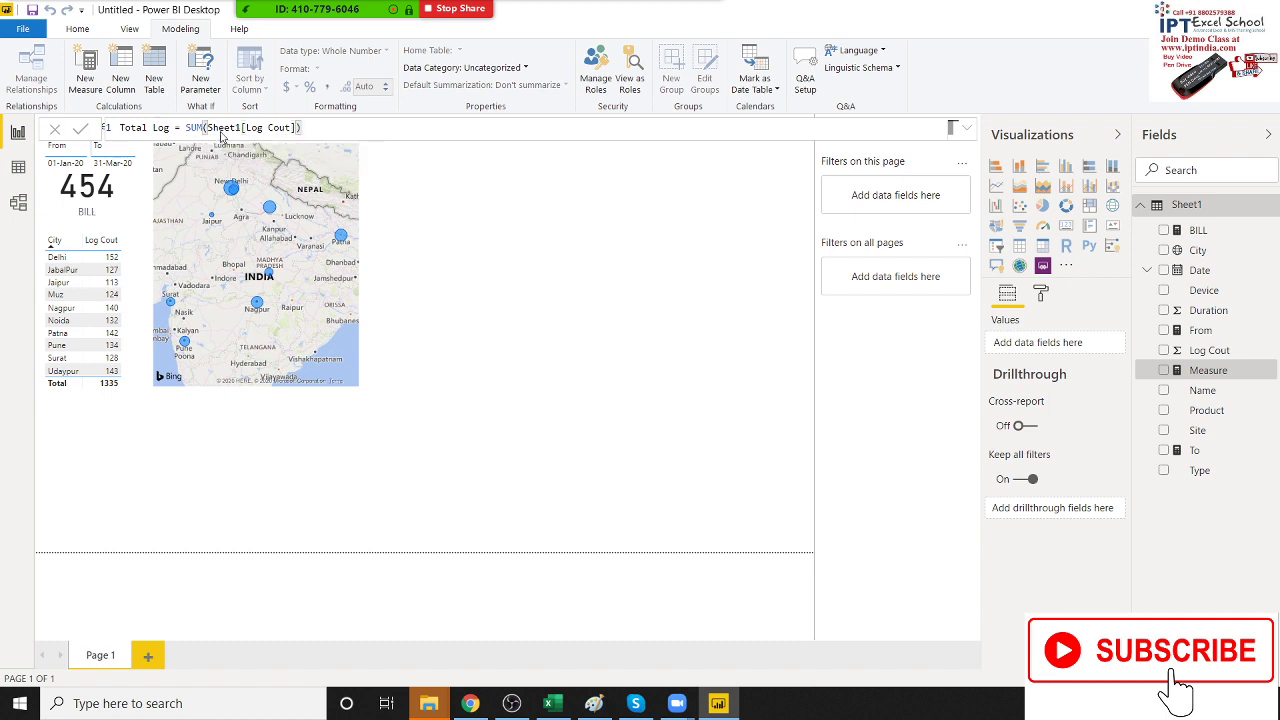
key("Return")
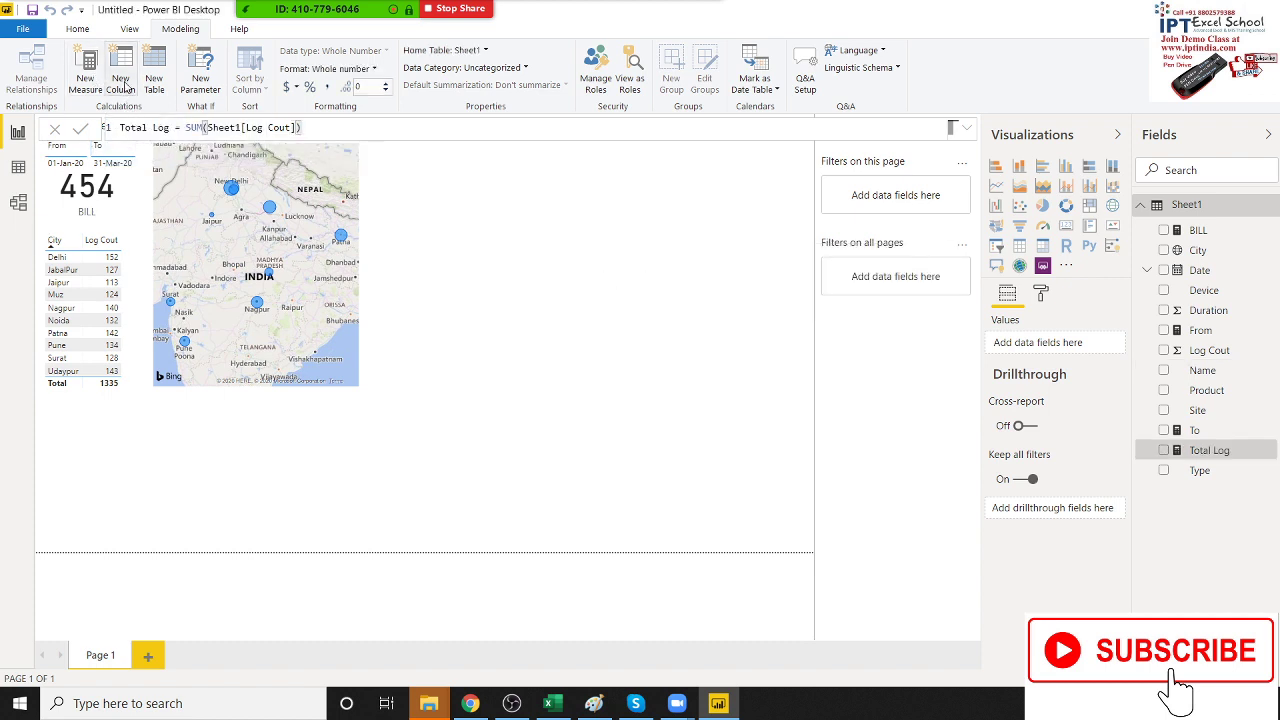
left_click(121, 86)
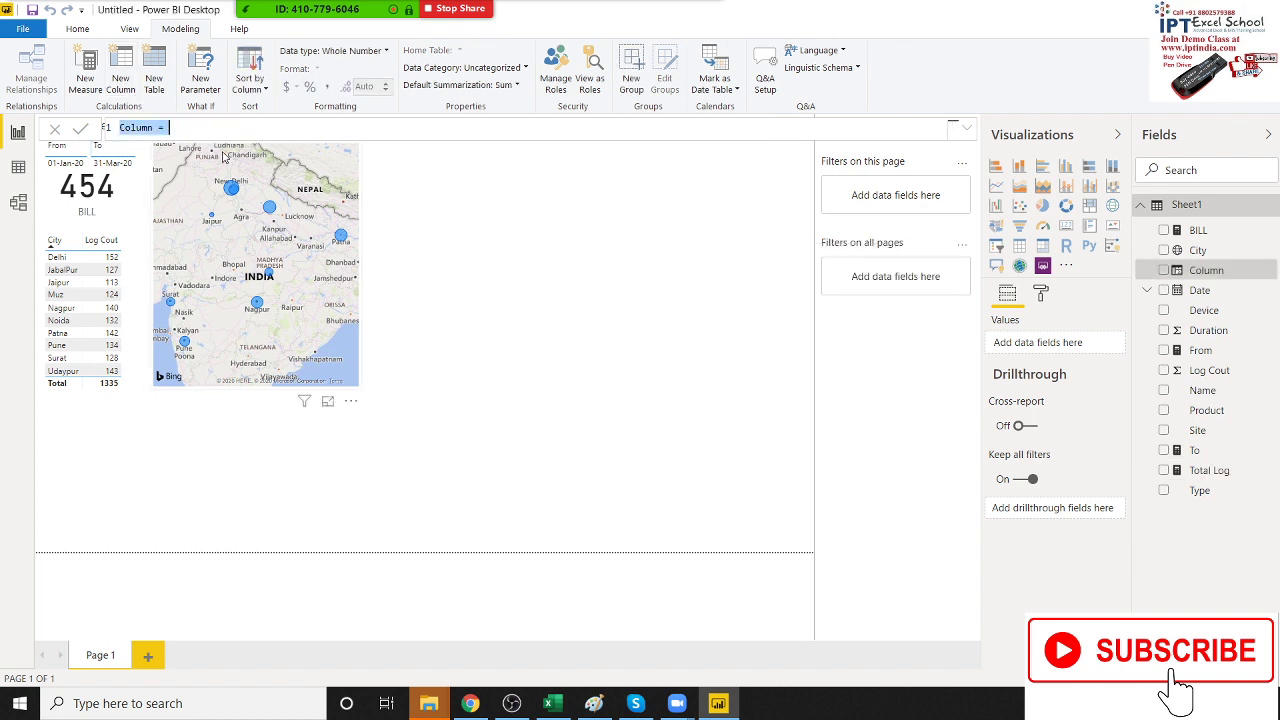
Step: Name the new column Total Duration with the formula SUM(Sheet1[Duration])
left_click(150, 127)
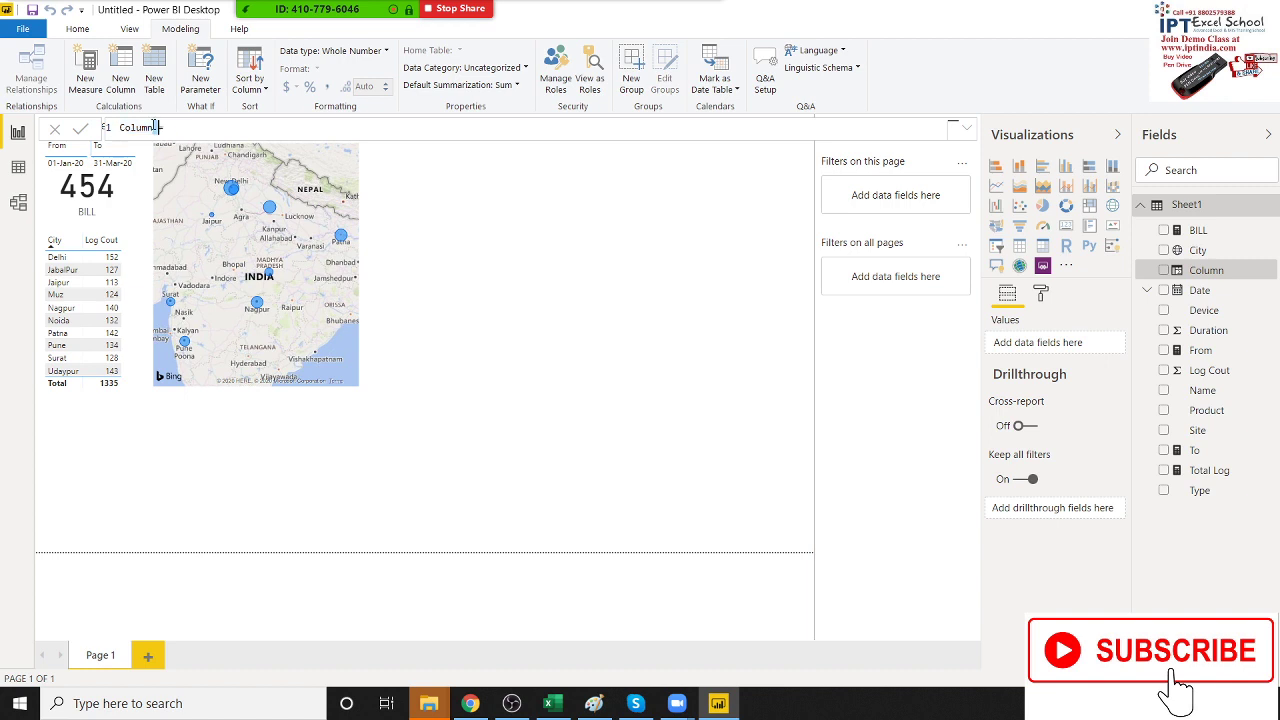
double_click(150, 127)
type("Tota")
type("l")
type("SUM(")
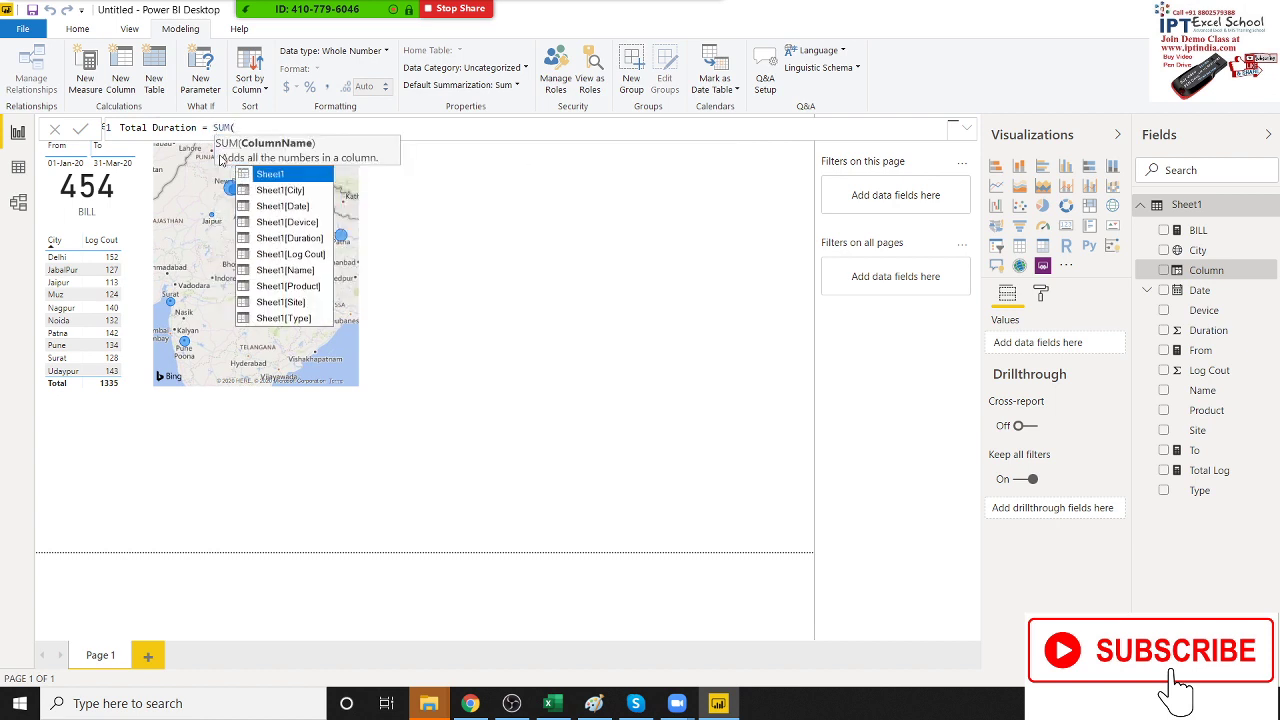
key("Down")
key("Down")
key("Down")
key("Down")
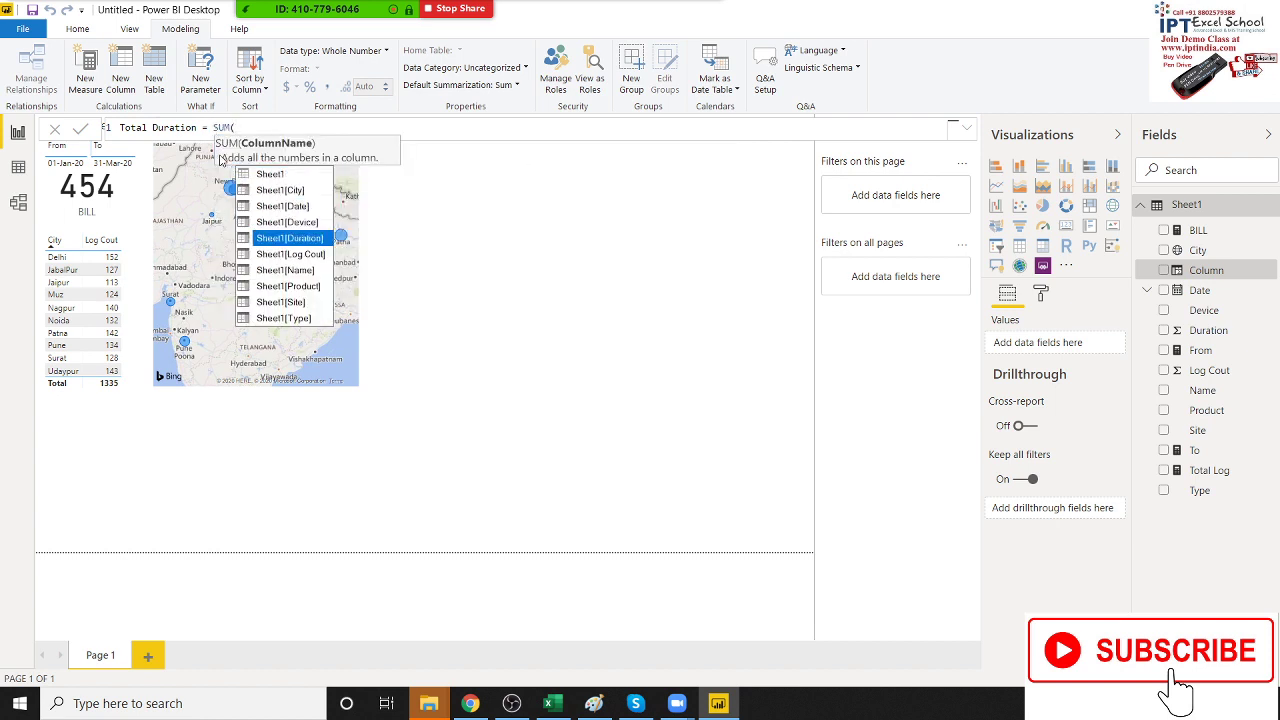
key("Tab")
type(")")
key("Return")
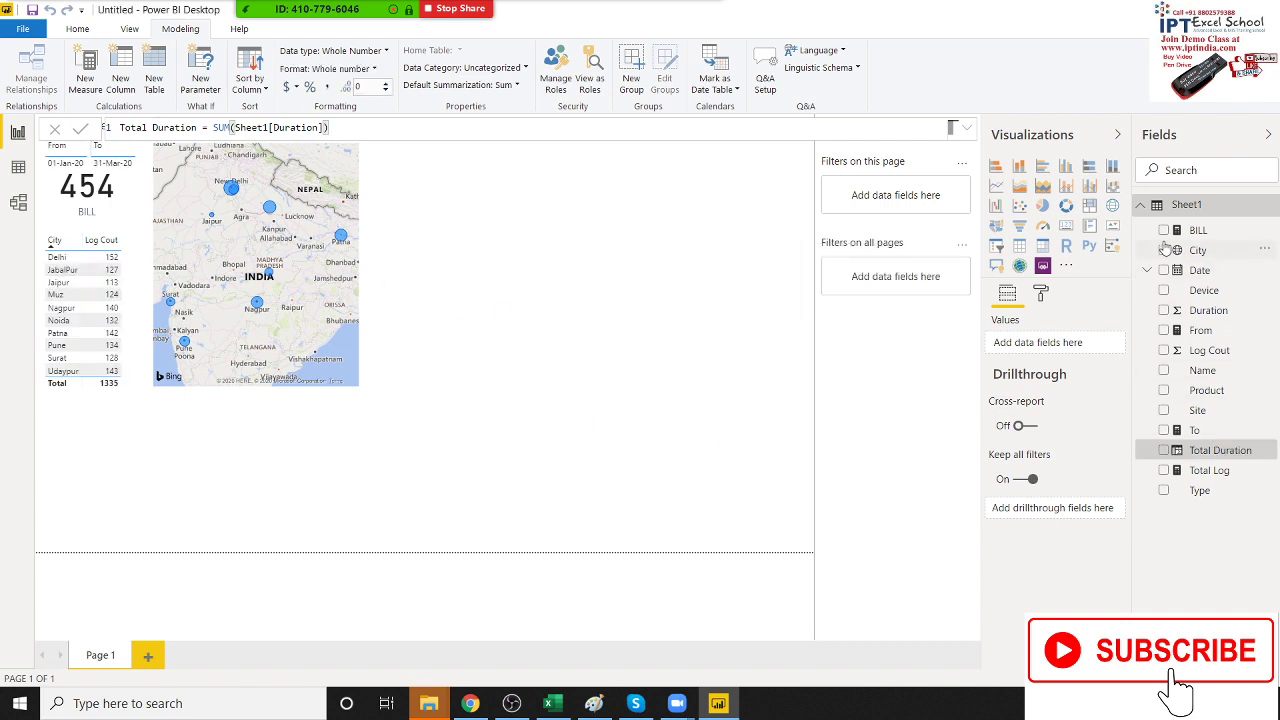
Step: Place a widened Total Log card (1335) beside the map, then an empty card below it
left_click(1068, 228)
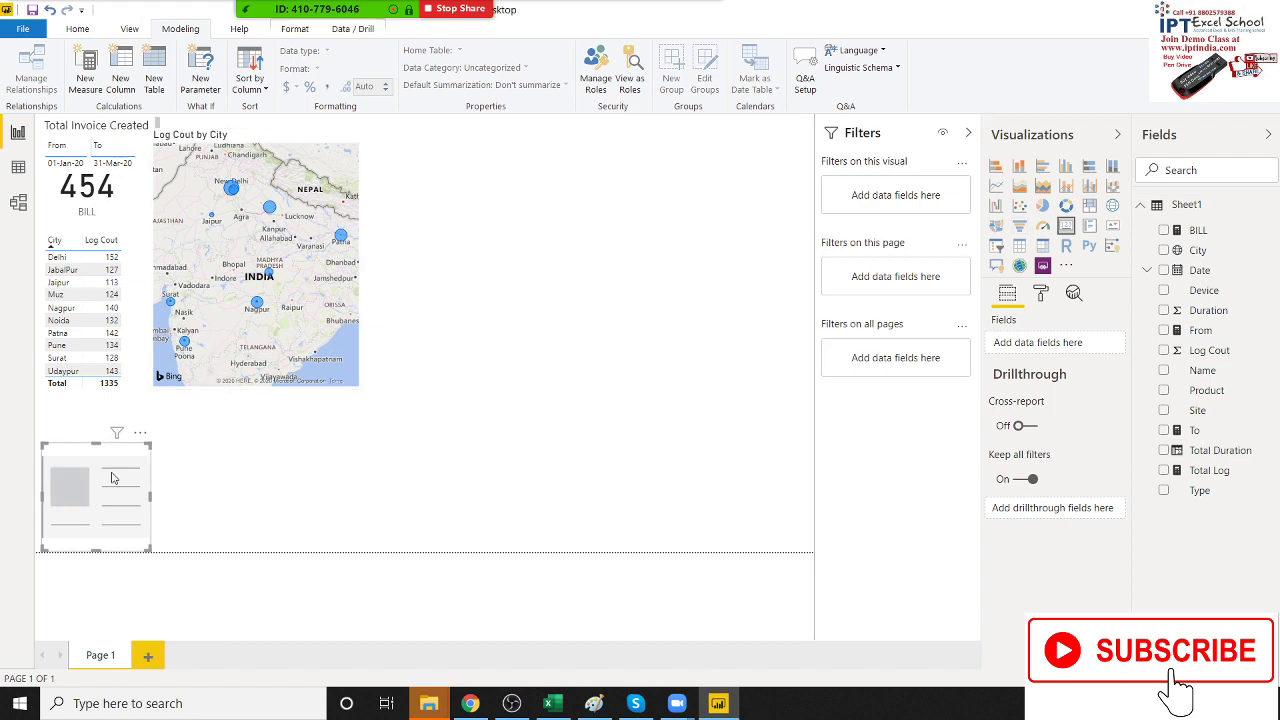
left_click_drag(112, 474, 434, 172)
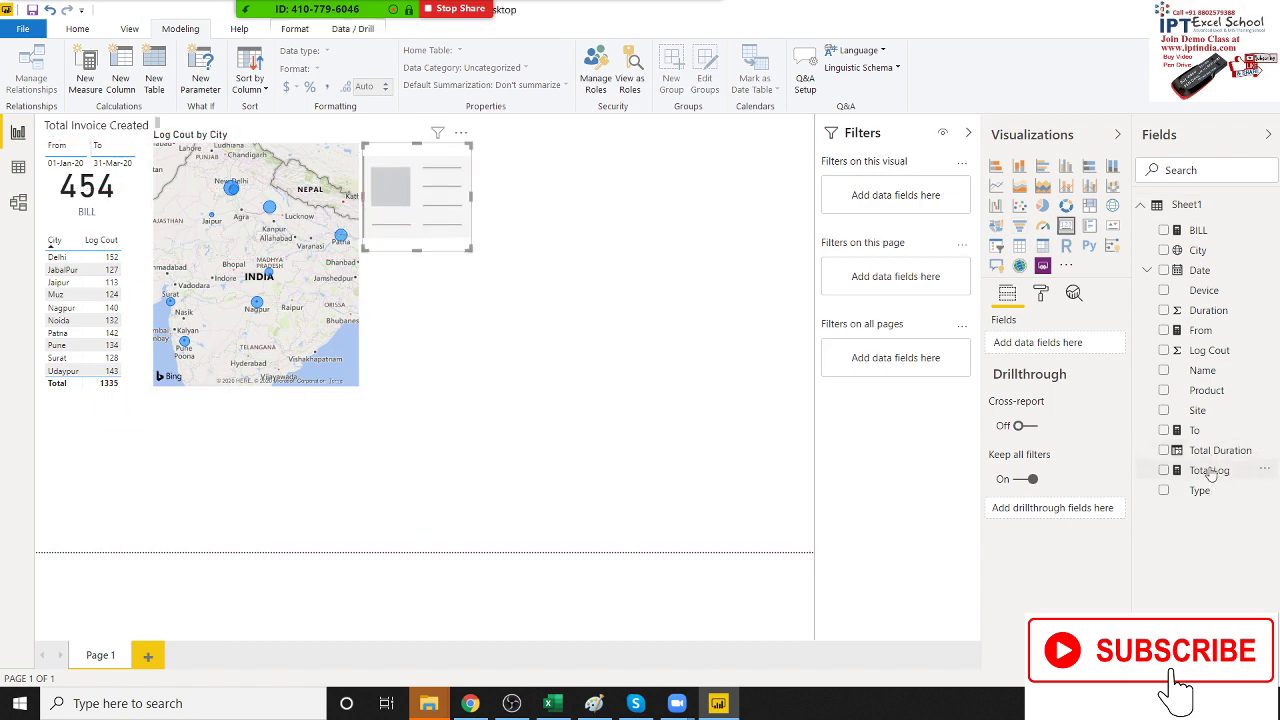
mouse_move(1210, 470)
left_mouse_down()
mouse_move(510, 214)
mouse_move(395, 210)
left_mouse_up()
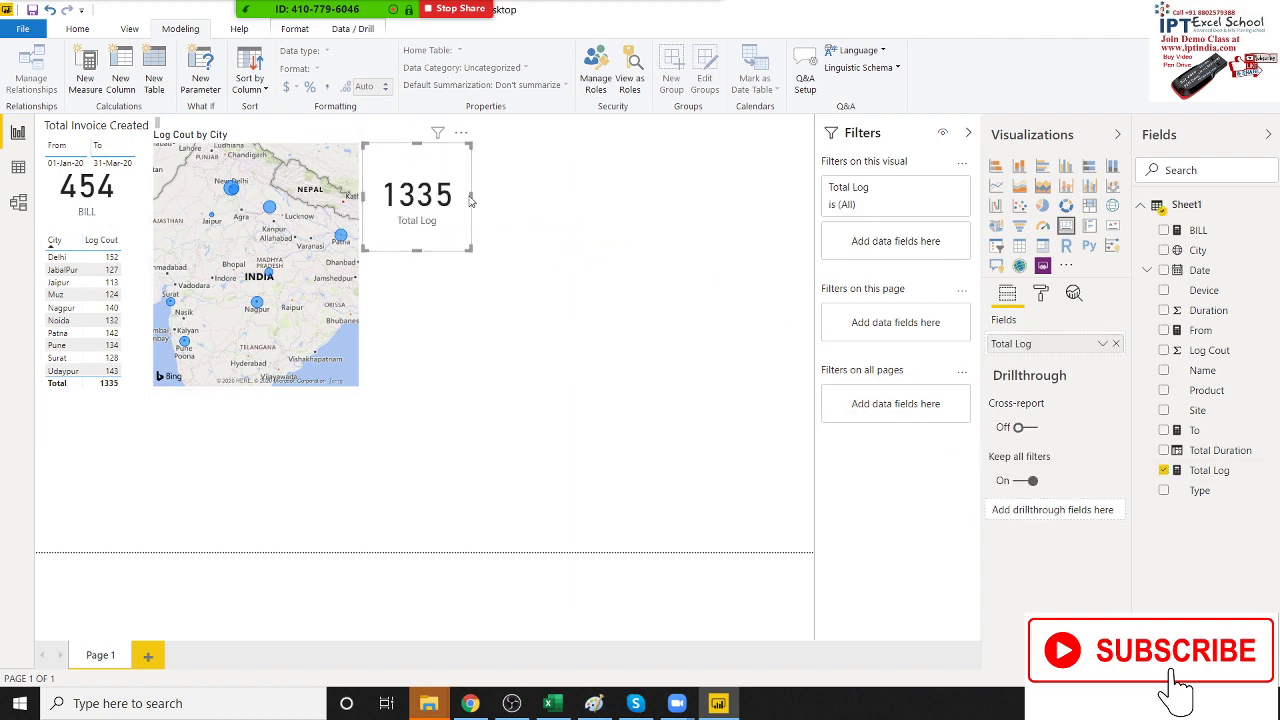
left_click_drag(471, 198, 494, 198)
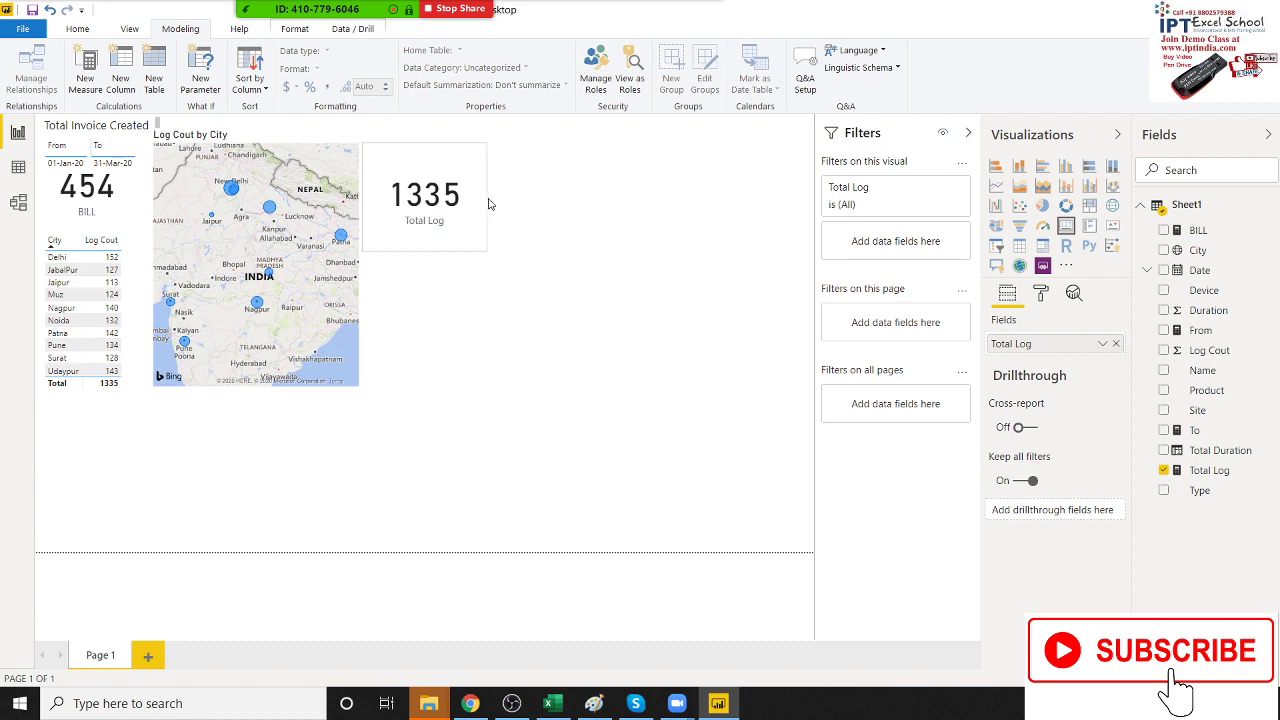
left_click(728, 444)
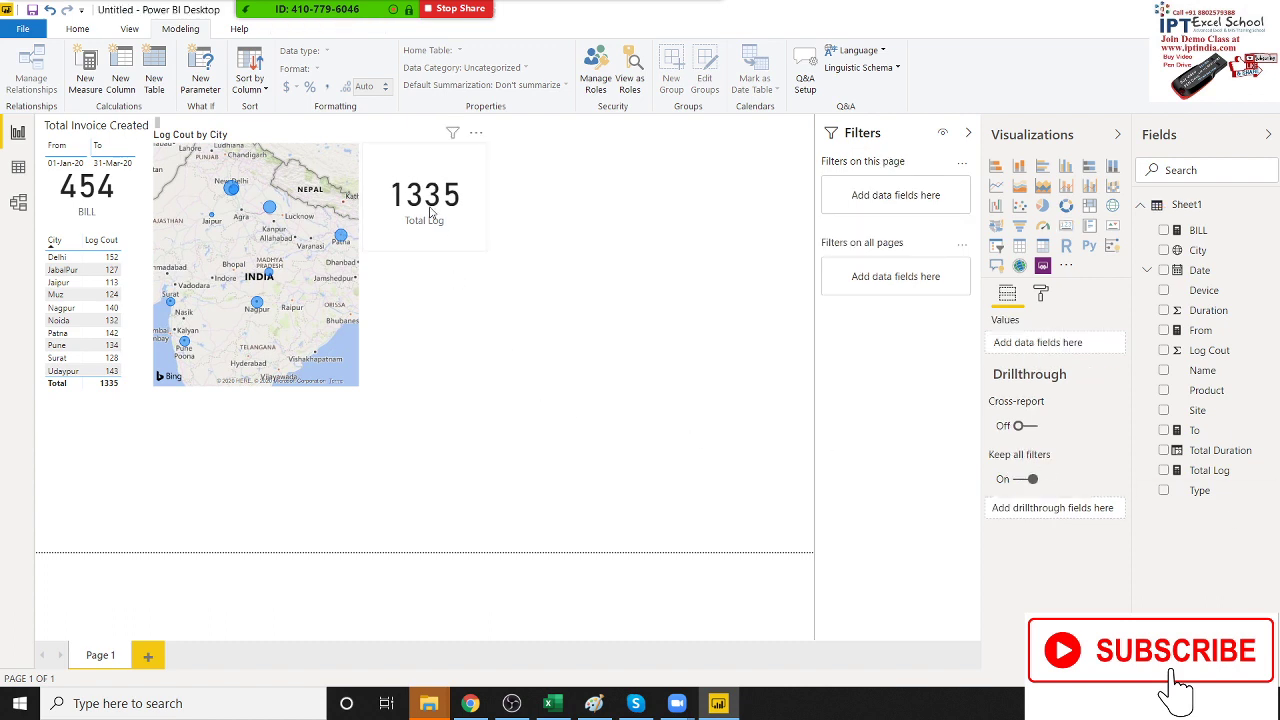
left_click(432, 208)
left_click(462, 316)
left_click(1066, 226)
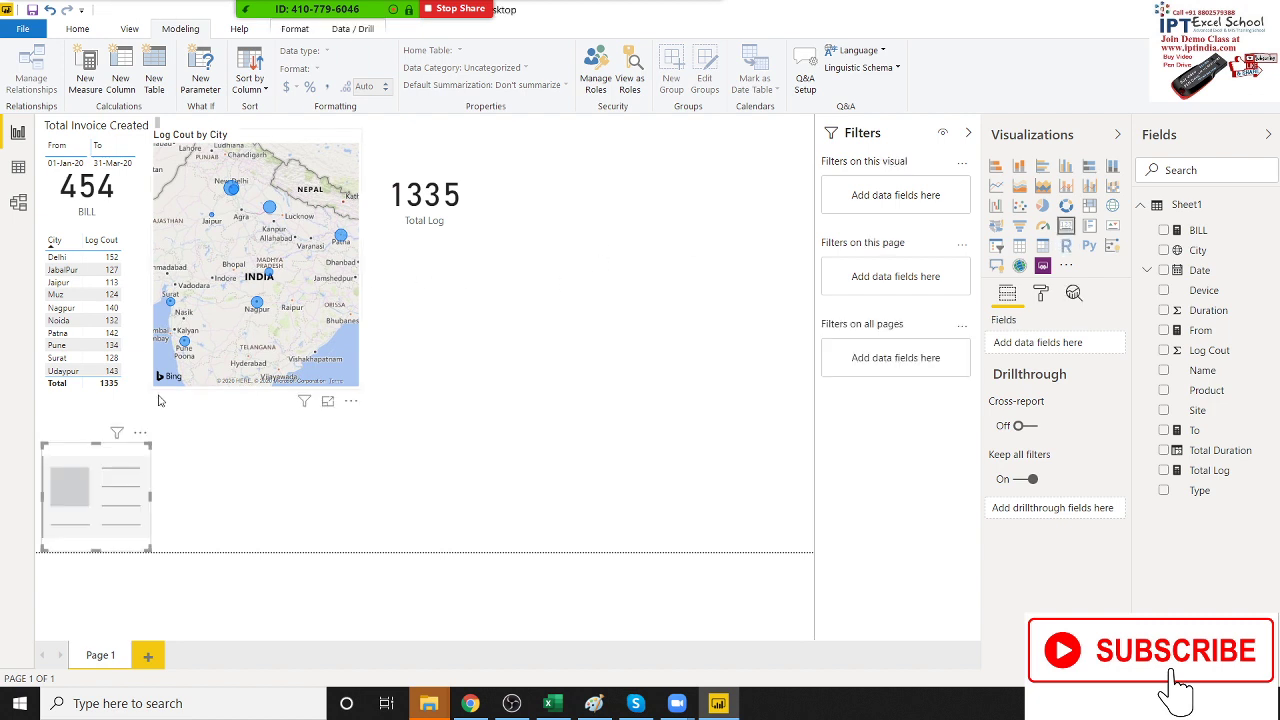
mouse_move(120, 470)
left_mouse_down()
mouse_move(424, 320)
mouse_move(441, 277)
mouse_move(409, 250)
left_mouse_up()
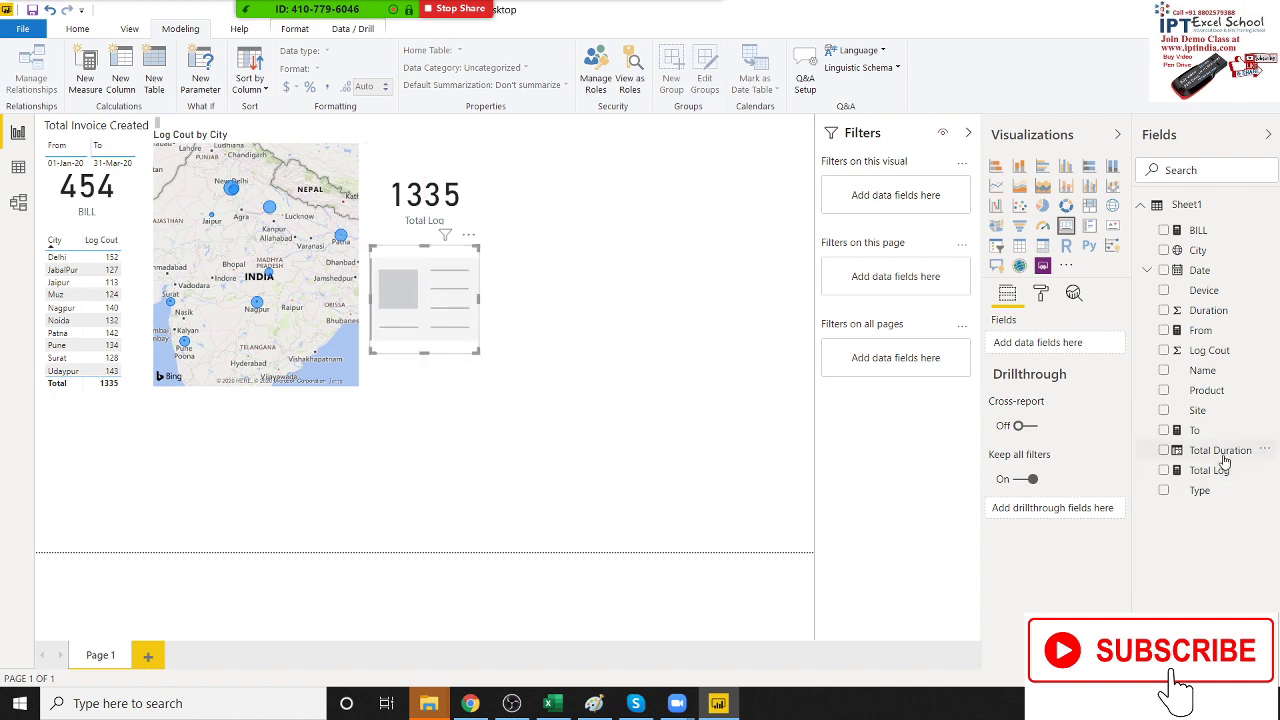
Step: Put Total Duration (4M) into the new card, widening and aligning it with the map edge
mouse_move(1220, 452)
left_mouse_down()
mouse_move(578, 300)
mouse_move(430, 295)
left_mouse_up()
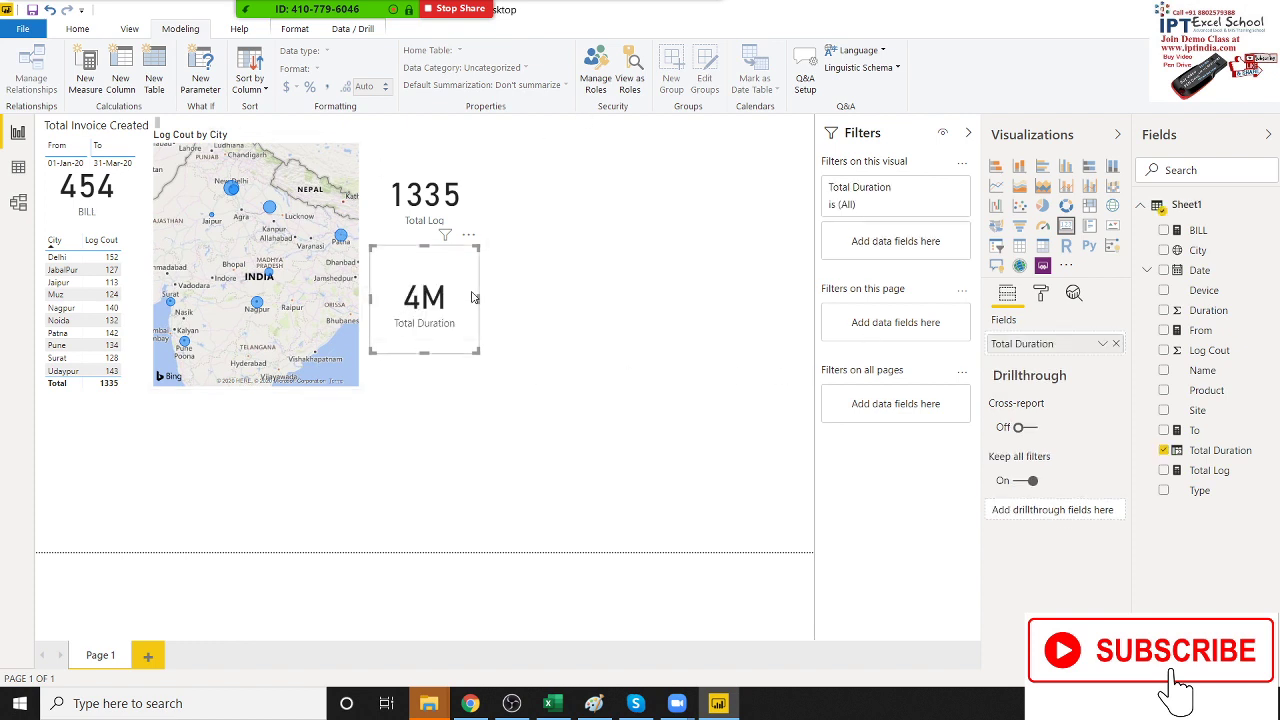
left_click_drag(479, 298, 517, 300)
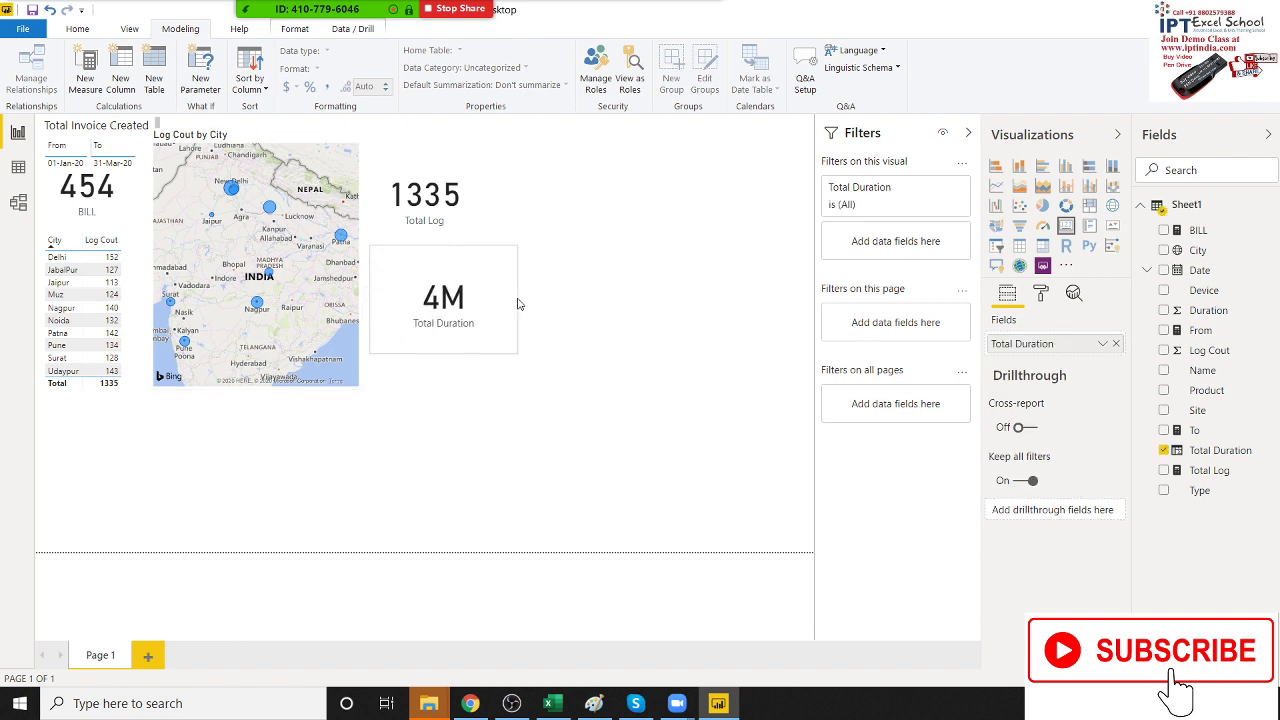
left_click_drag(424, 352, 416, 357)
Step: Give the 4M card a blue background and widen the 1335 Total Log card
left_click(1041, 300)
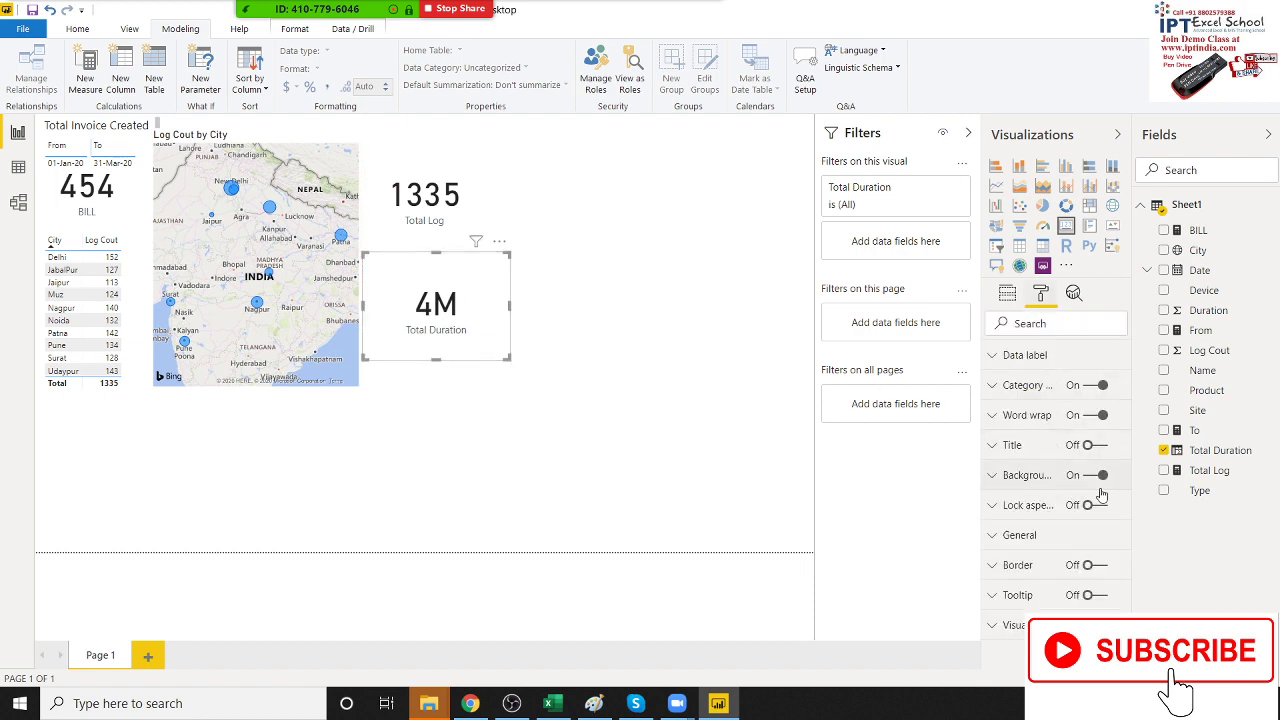
left_click(1054, 480)
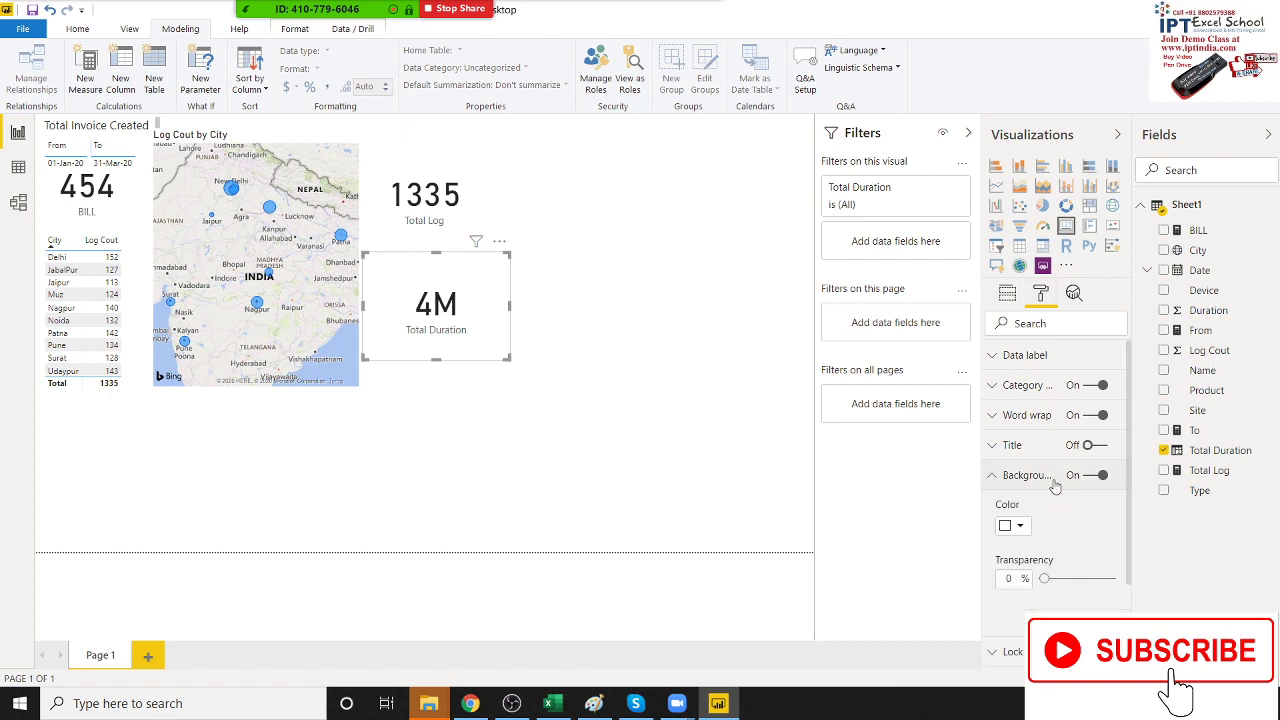
left_click(1024, 527)
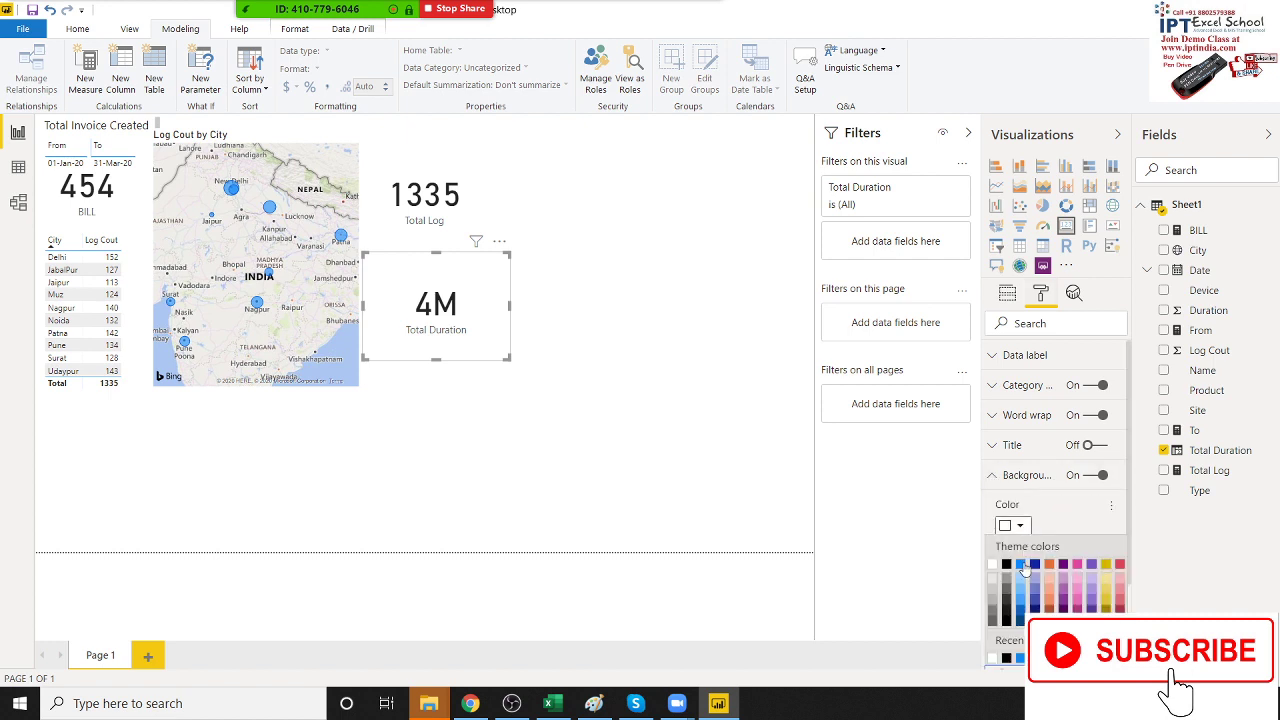
left_click(1021, 565)
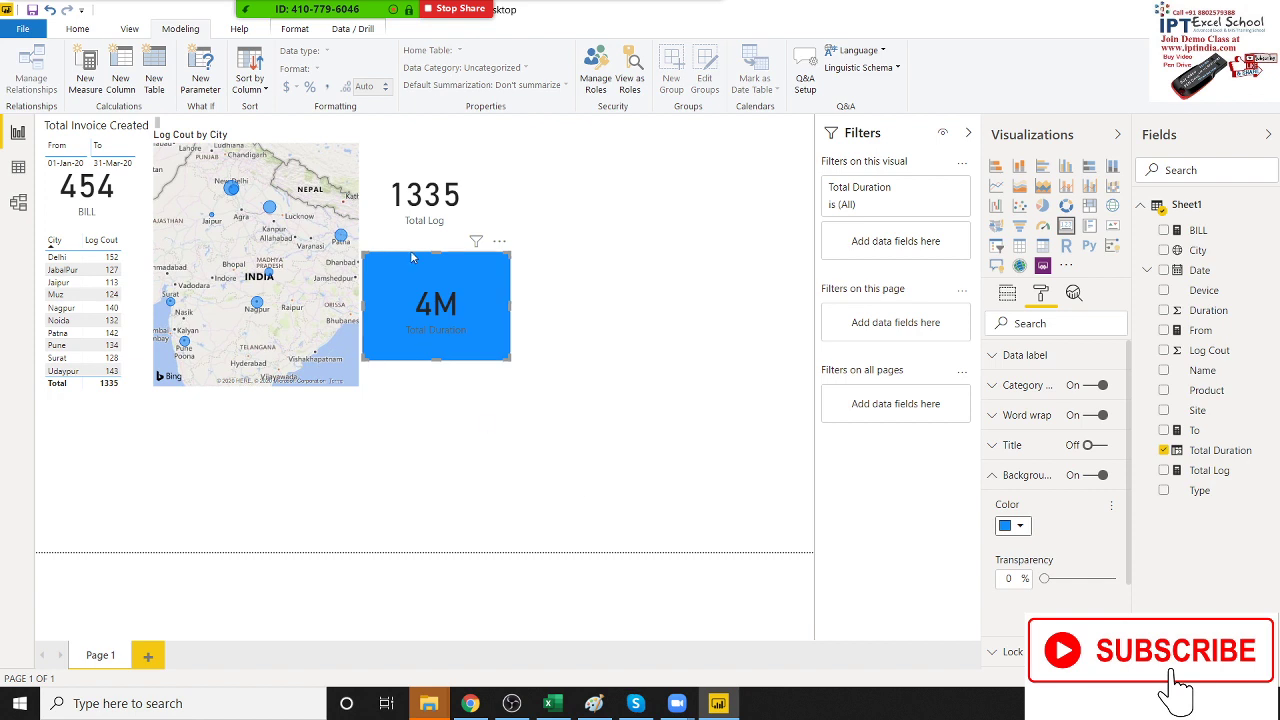
left_click(440, 232)
left_click_drag(487, 209, 504, 209)
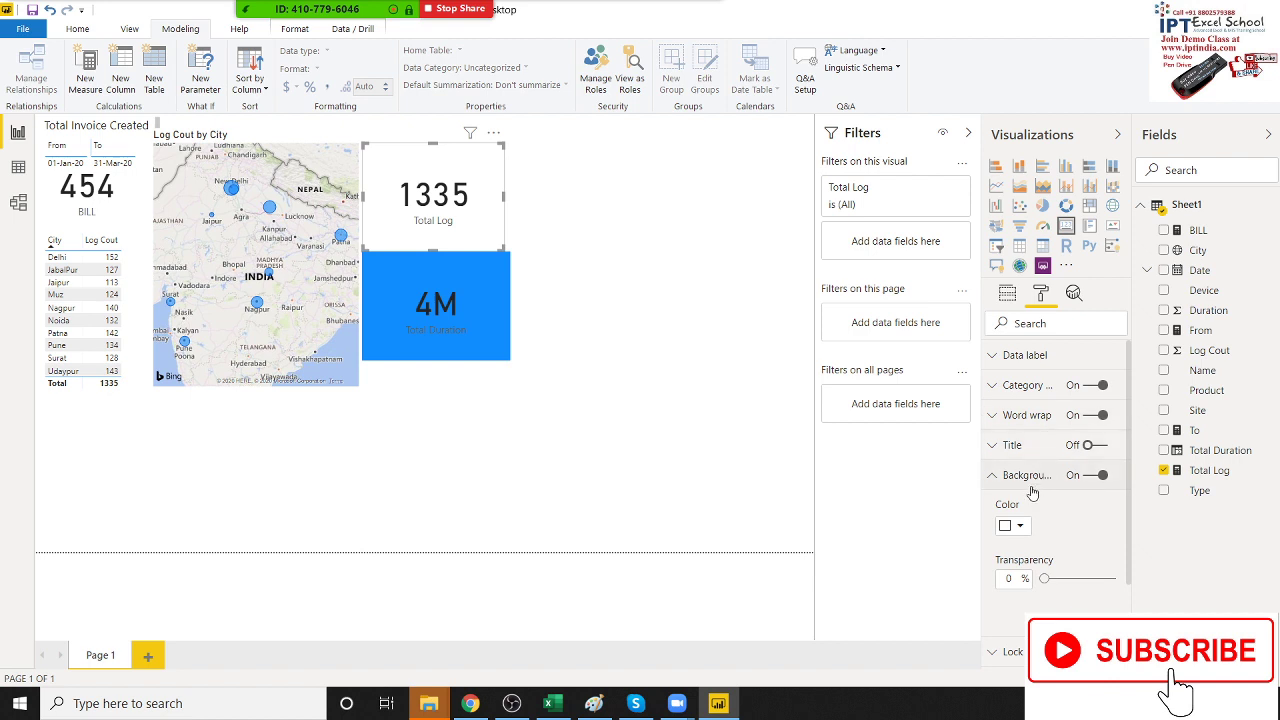
Step: Set the 1335 Total Log card's background to a custom bright green
left_click(1030, 482)
left_click(1030, 490)
left_click(1020, 526)
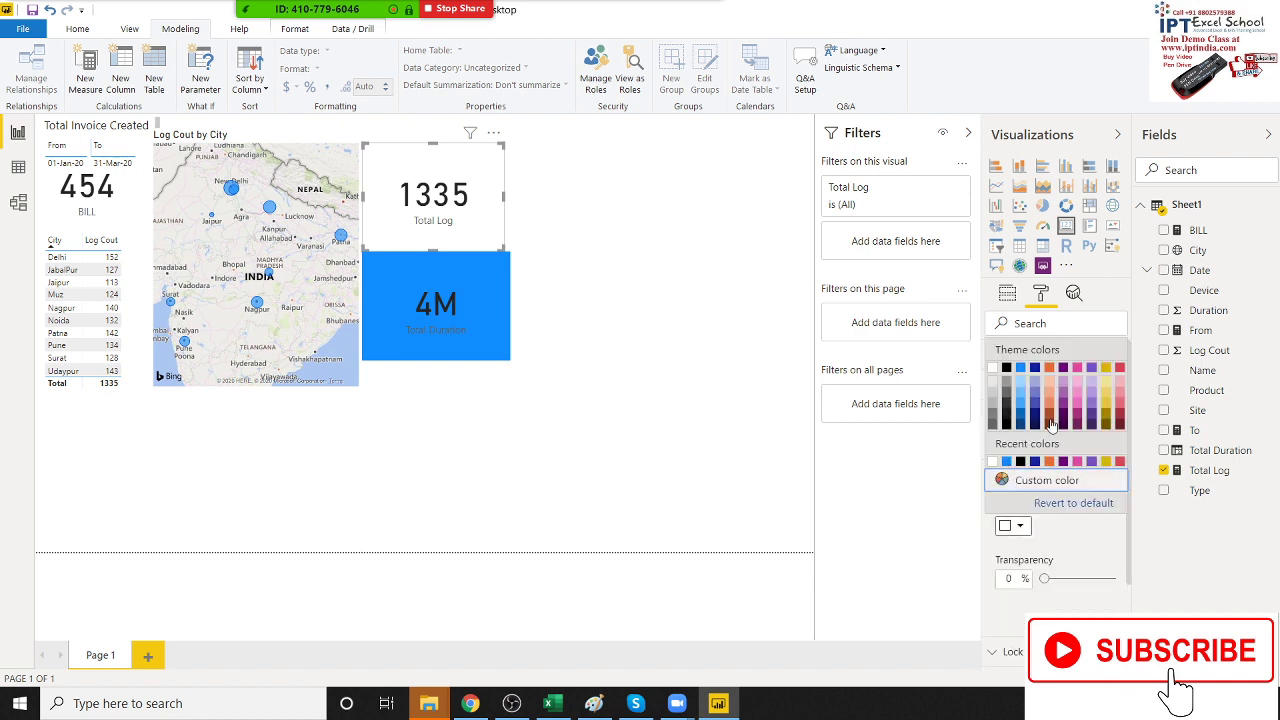
left_click(1046, 484)
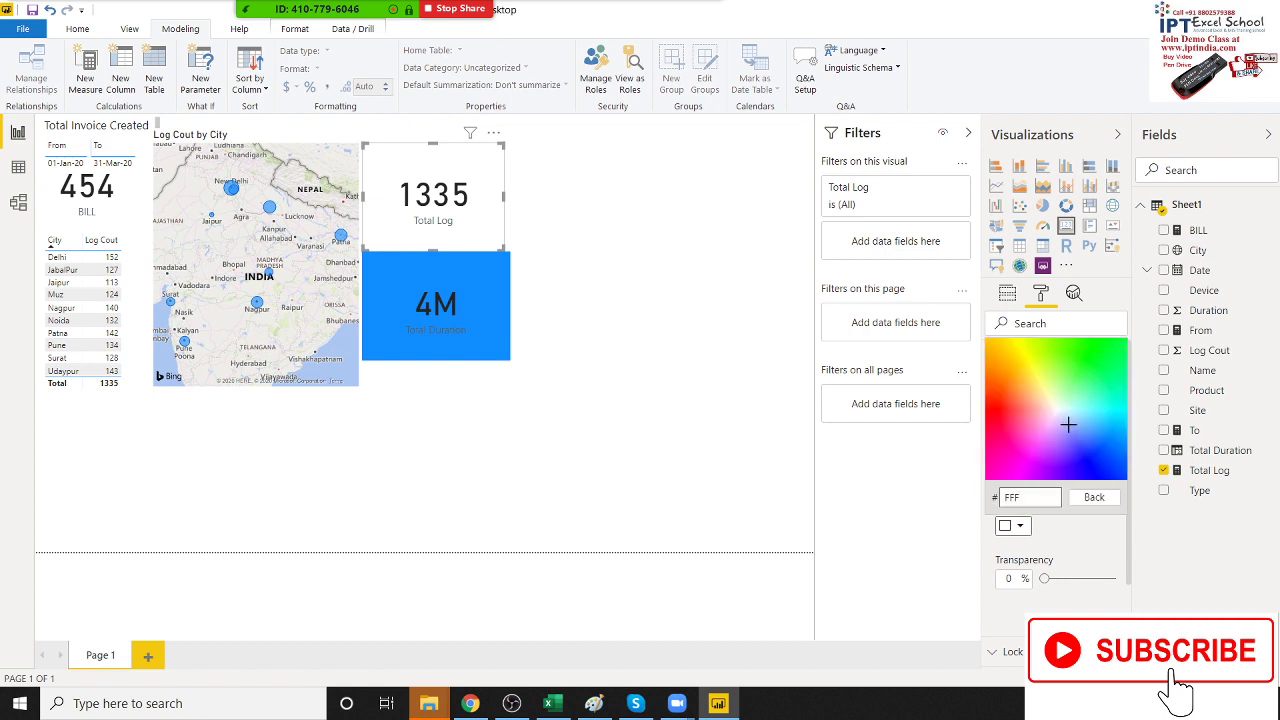
left_click(1102, 351)
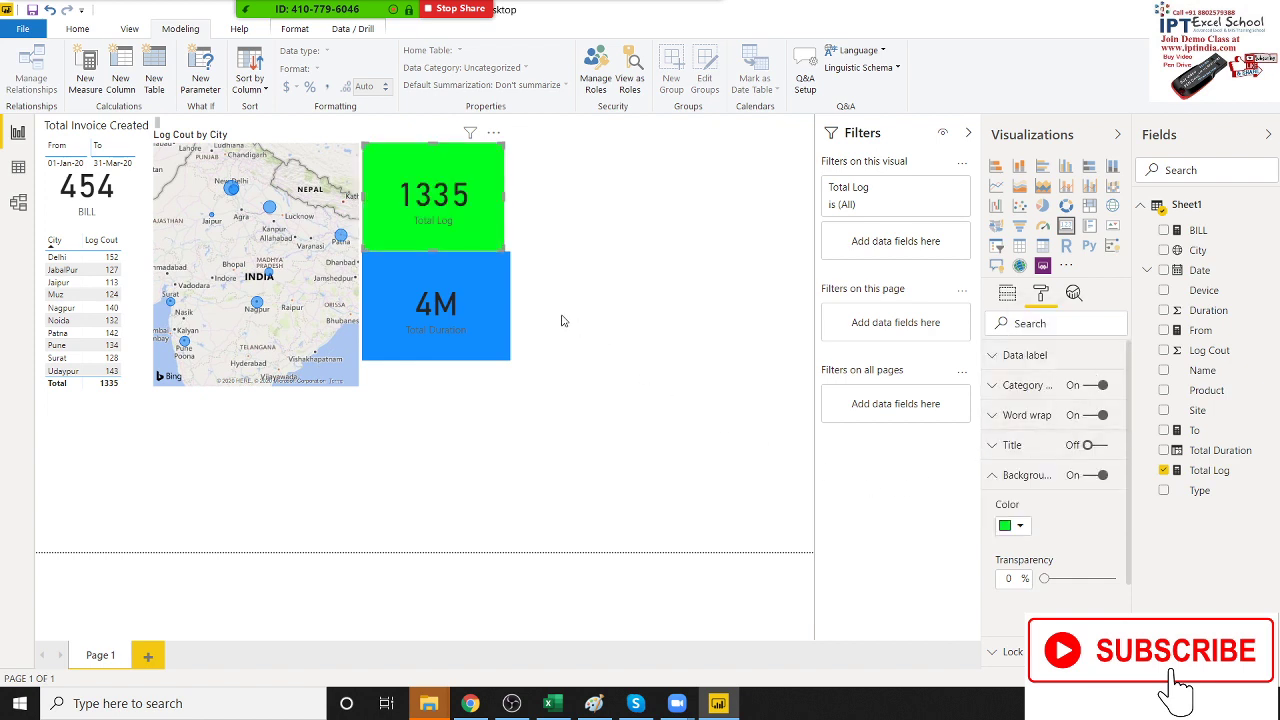
left_click(508, 246)
left_click(490, 225)
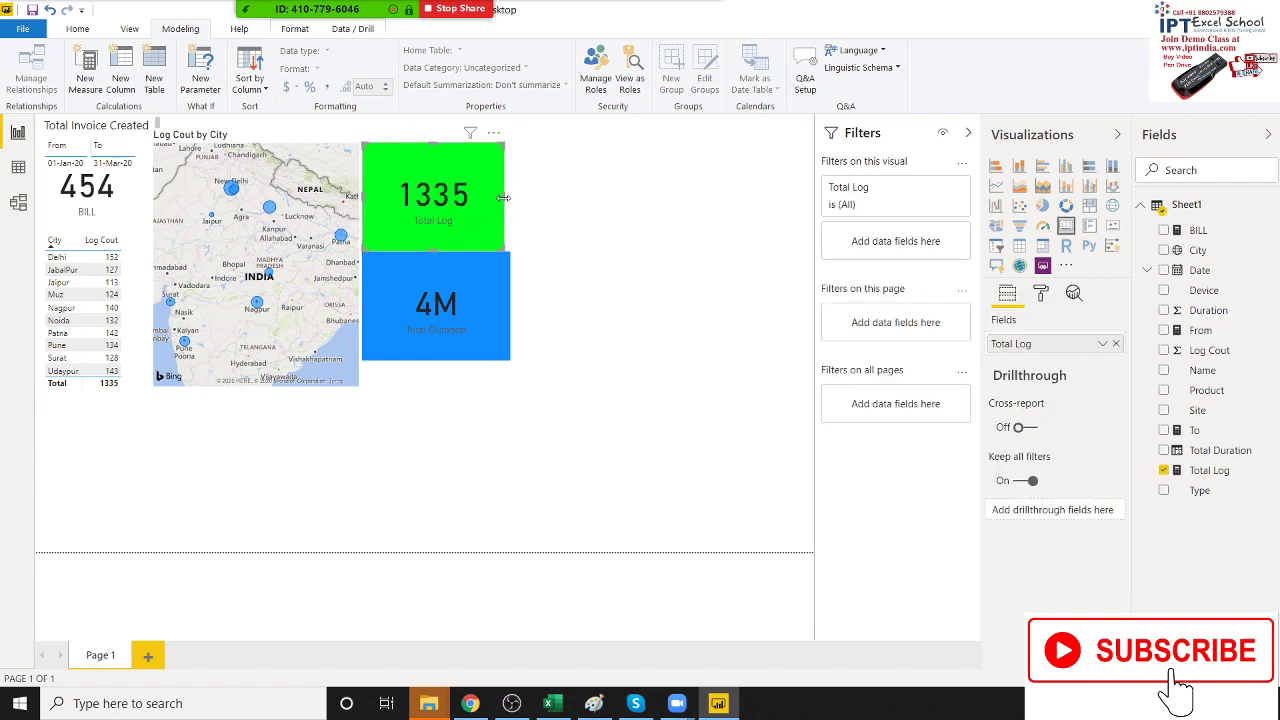
left_click(560, 295)
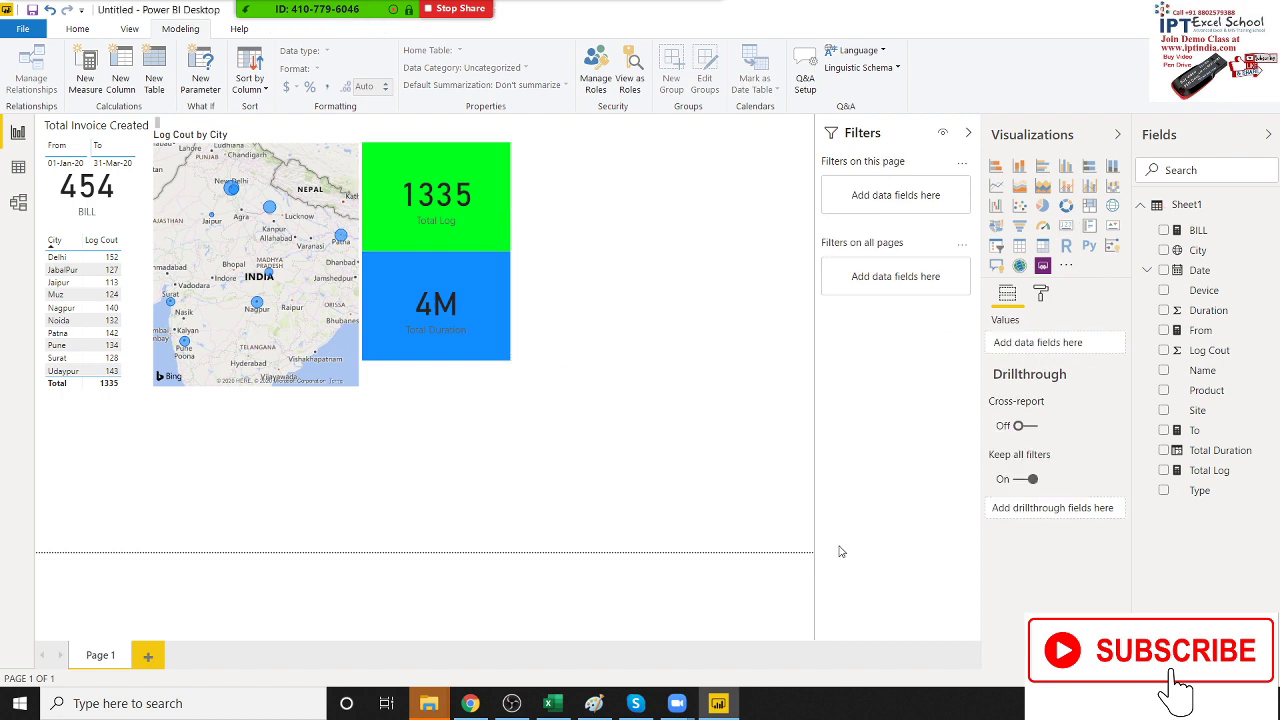
left_click_drag(466, 357, 458, 388)
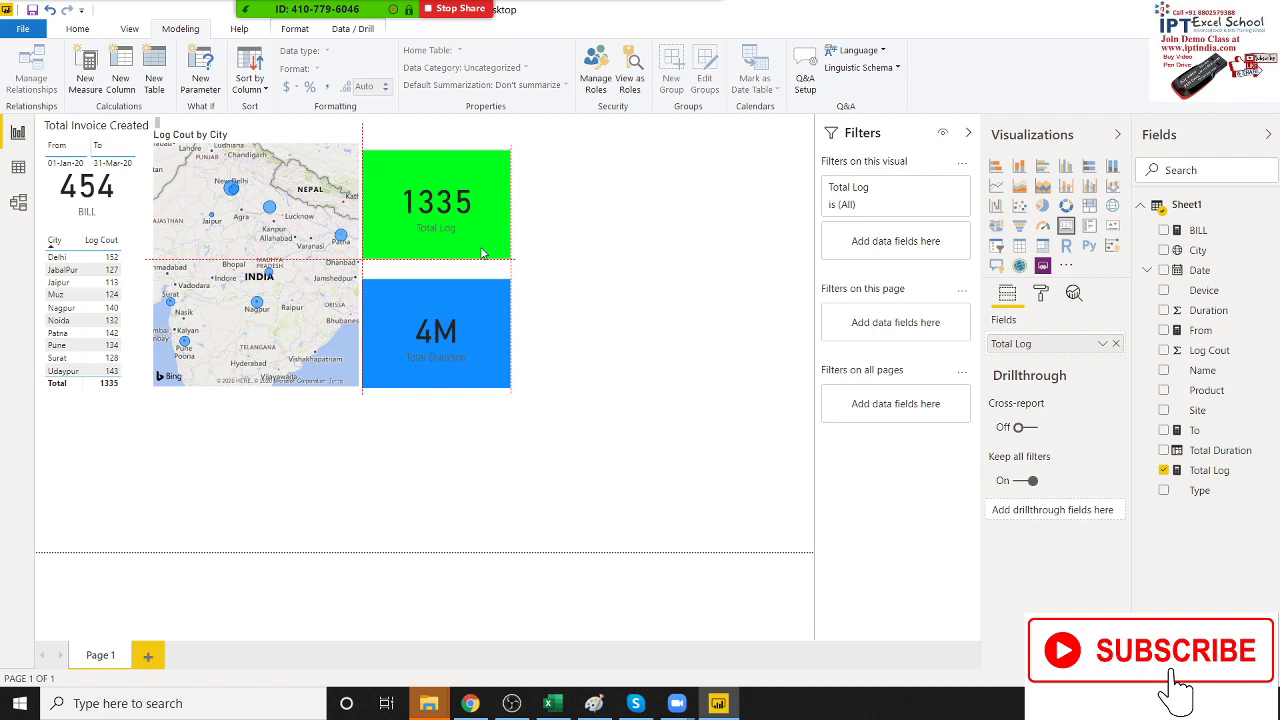
left_click_drag(481, 253, 481, 253)
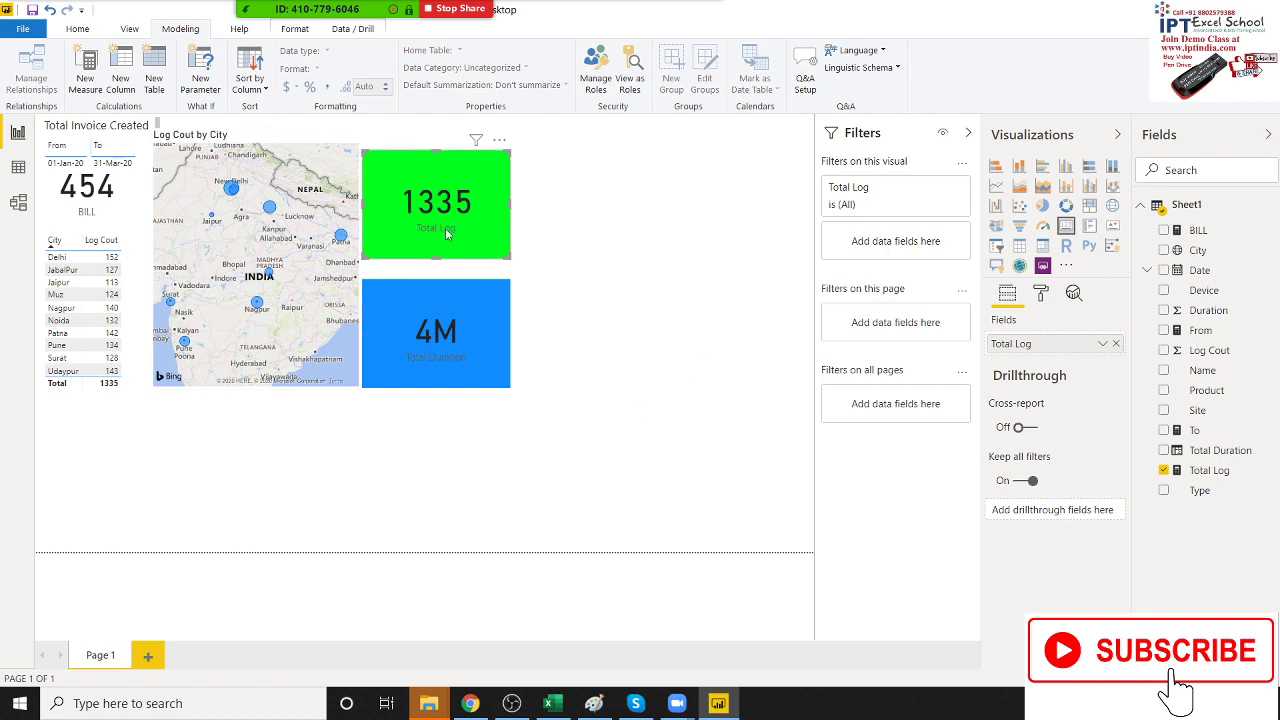
left_click(583, 279)
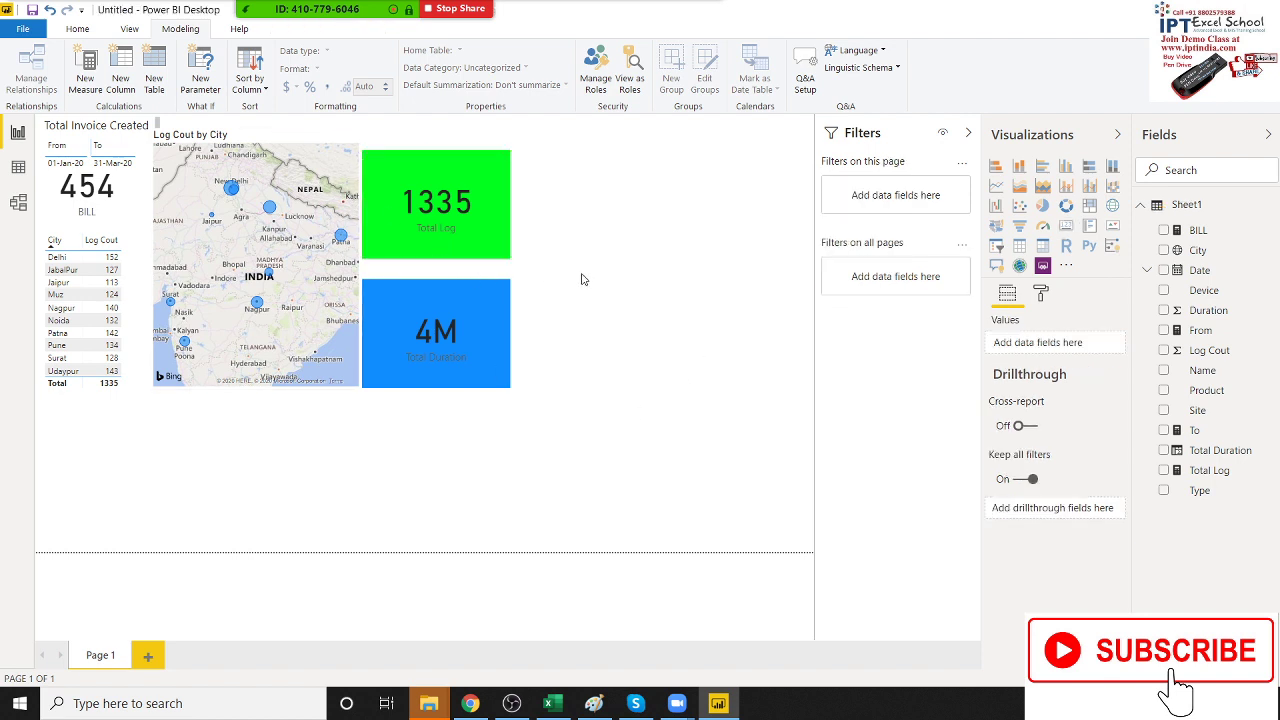
left_click(498, 236)
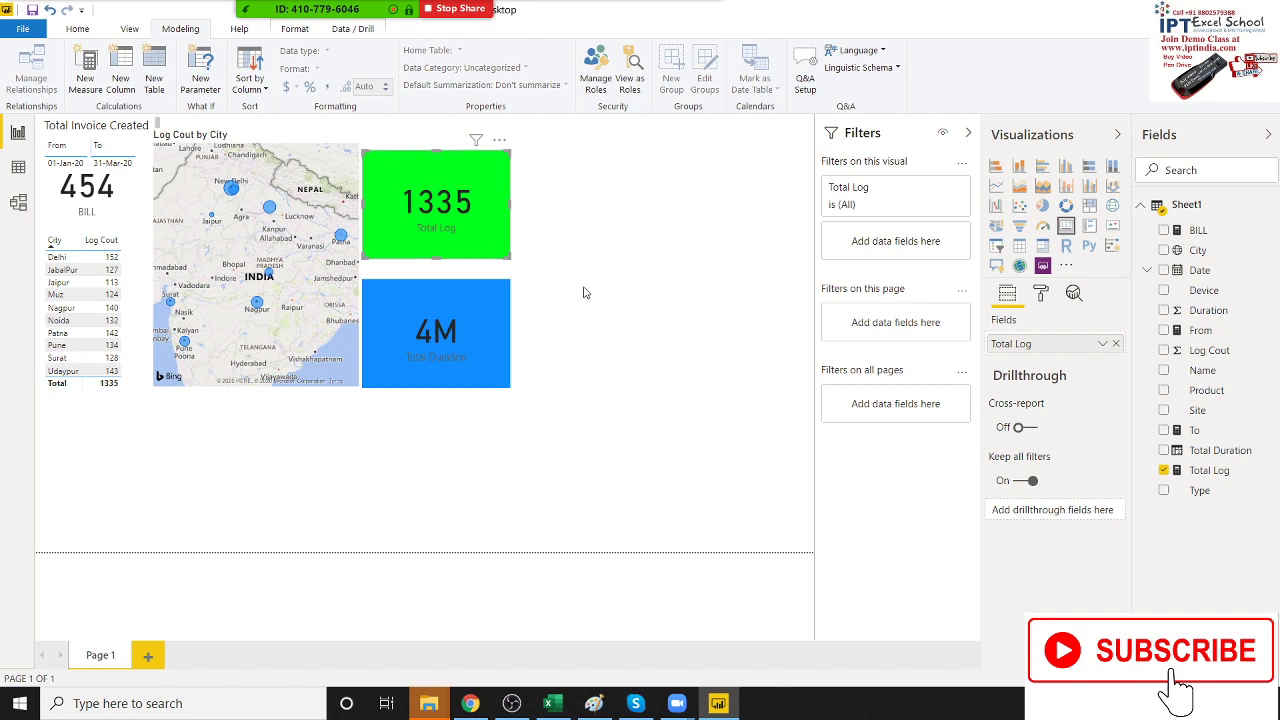
left_click(509, 330)
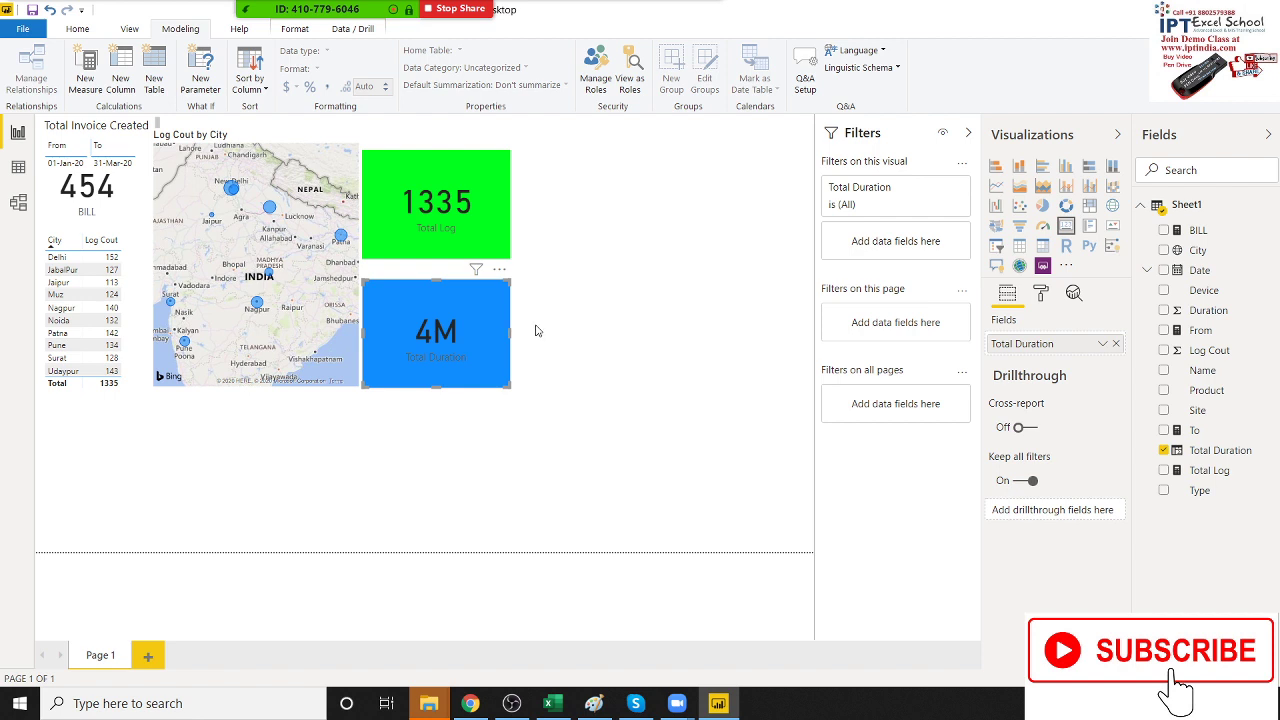
left_click(580, 324)
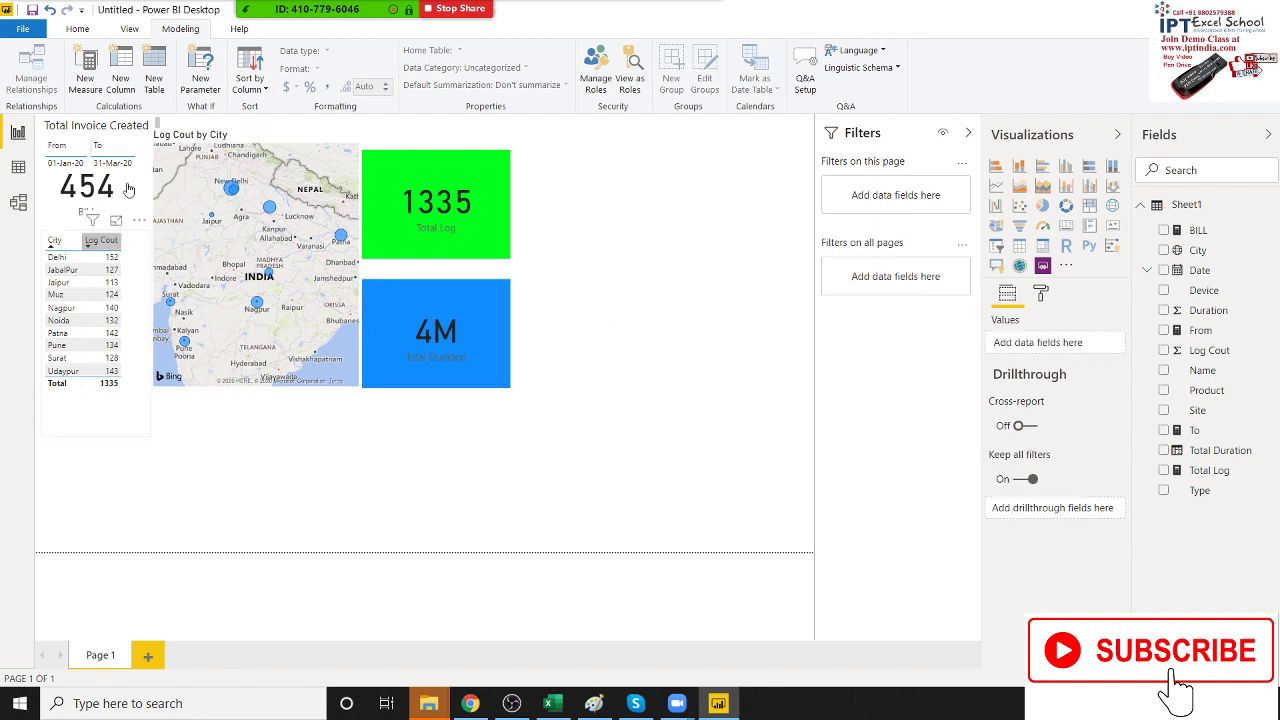
Step: Create a Per-Day measure with the formula [Total Log]/([To]-[From])
left_click(122, 88)
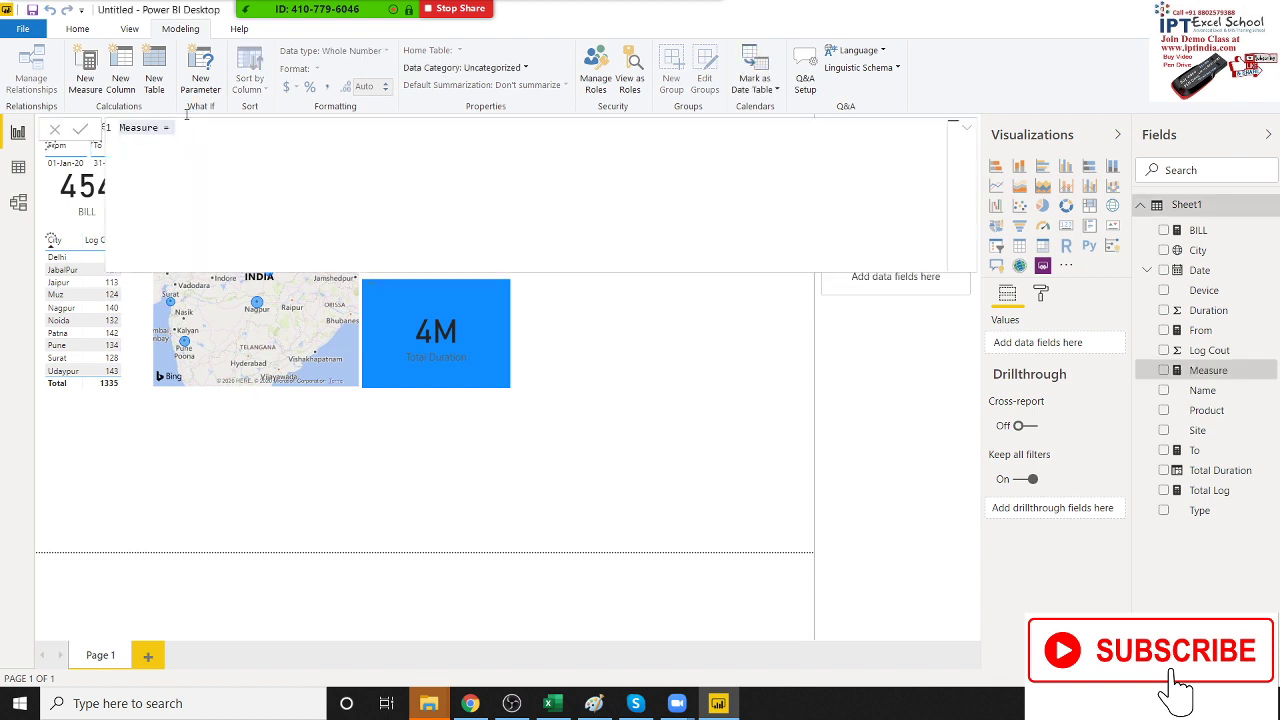
double_click(149, 129)
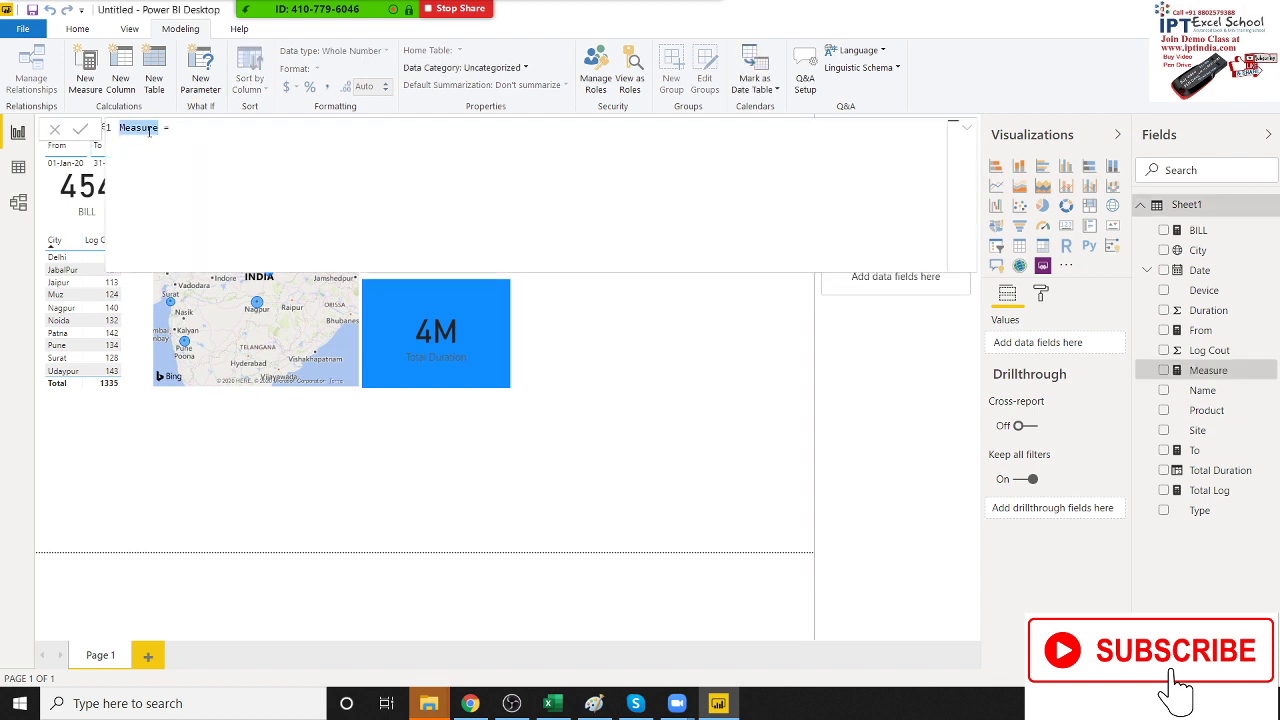
type("Per-")
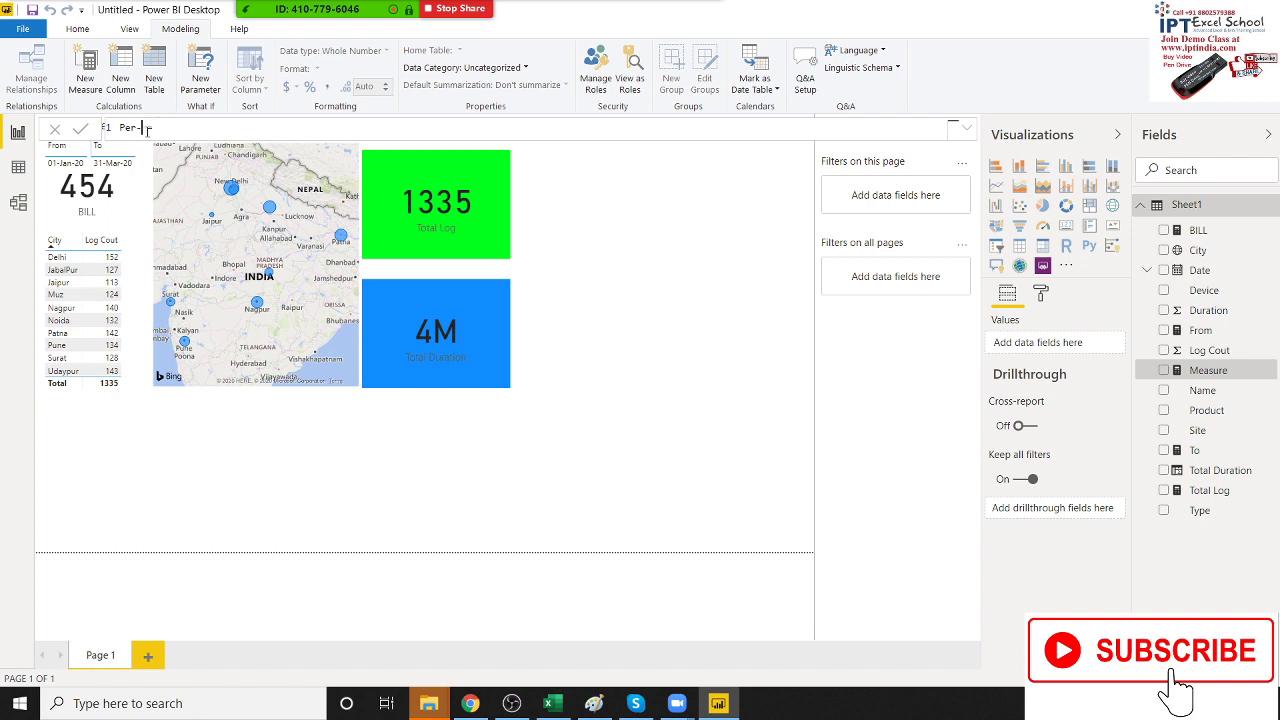
type("Day")
type(" = to")
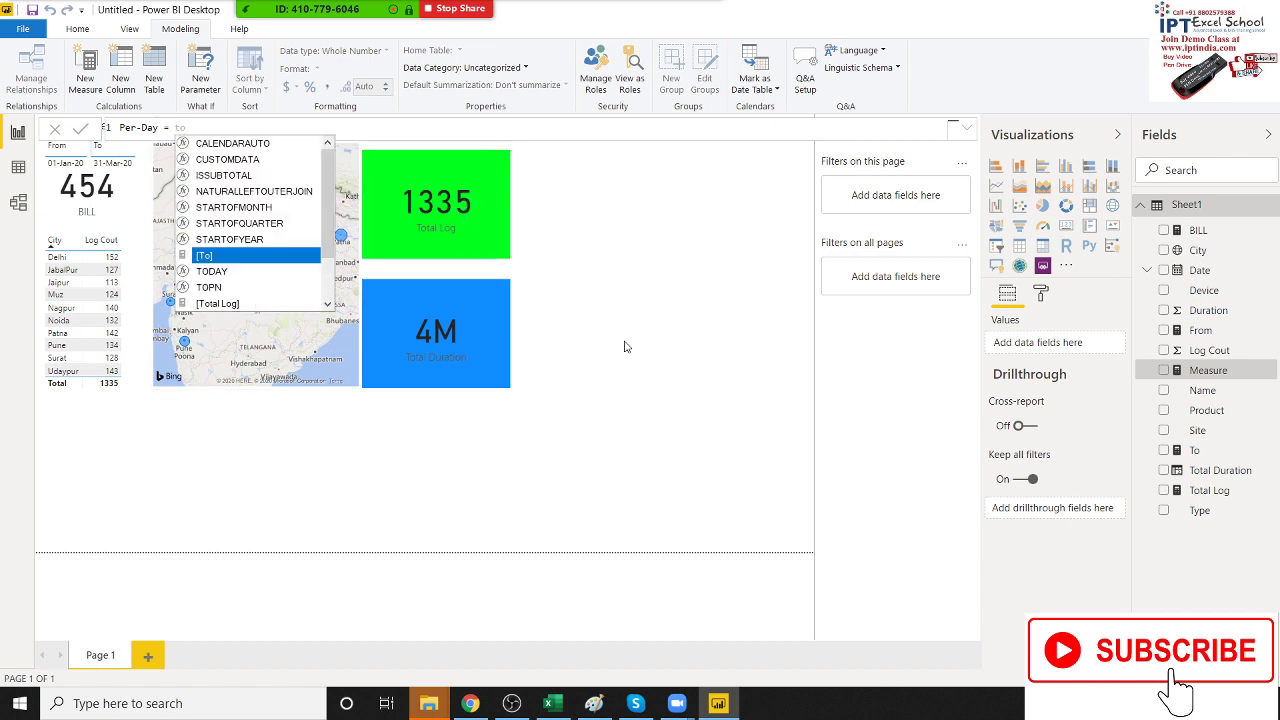
key("Down")
key("Down")
key("Down")
key("Tab")
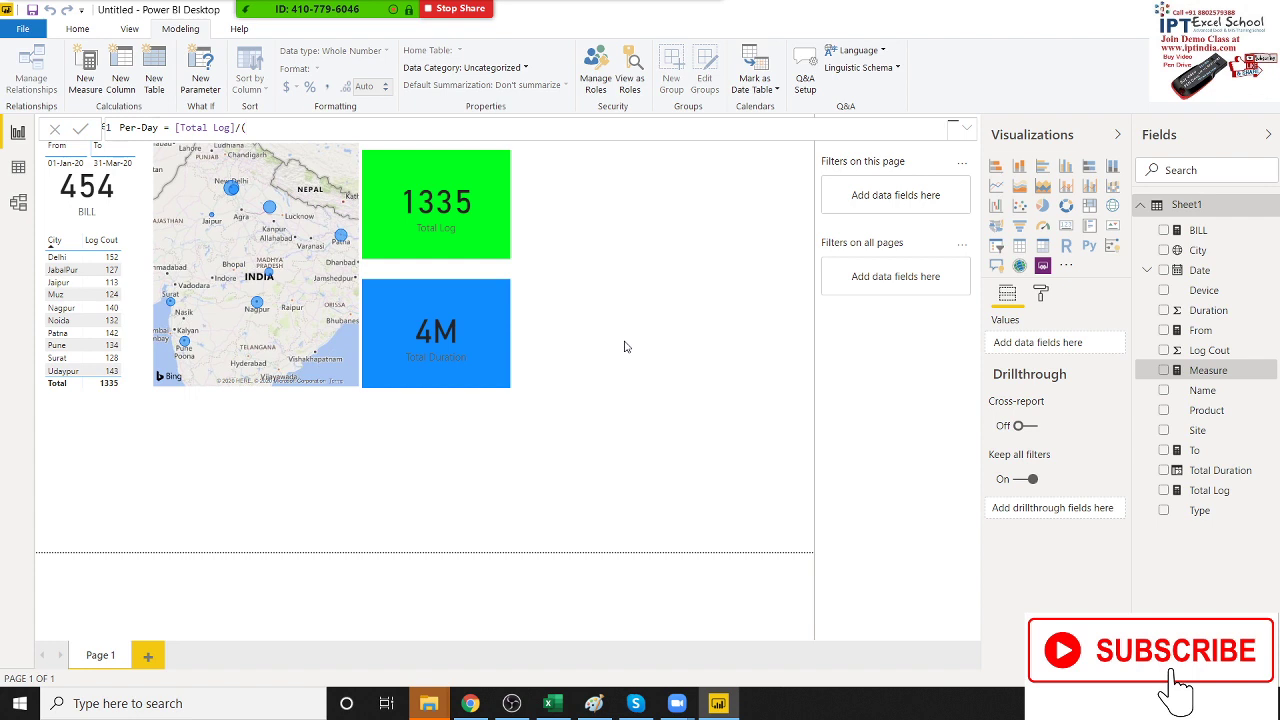
type("to")
key("Tab")
type("-fr")
key("Tab")
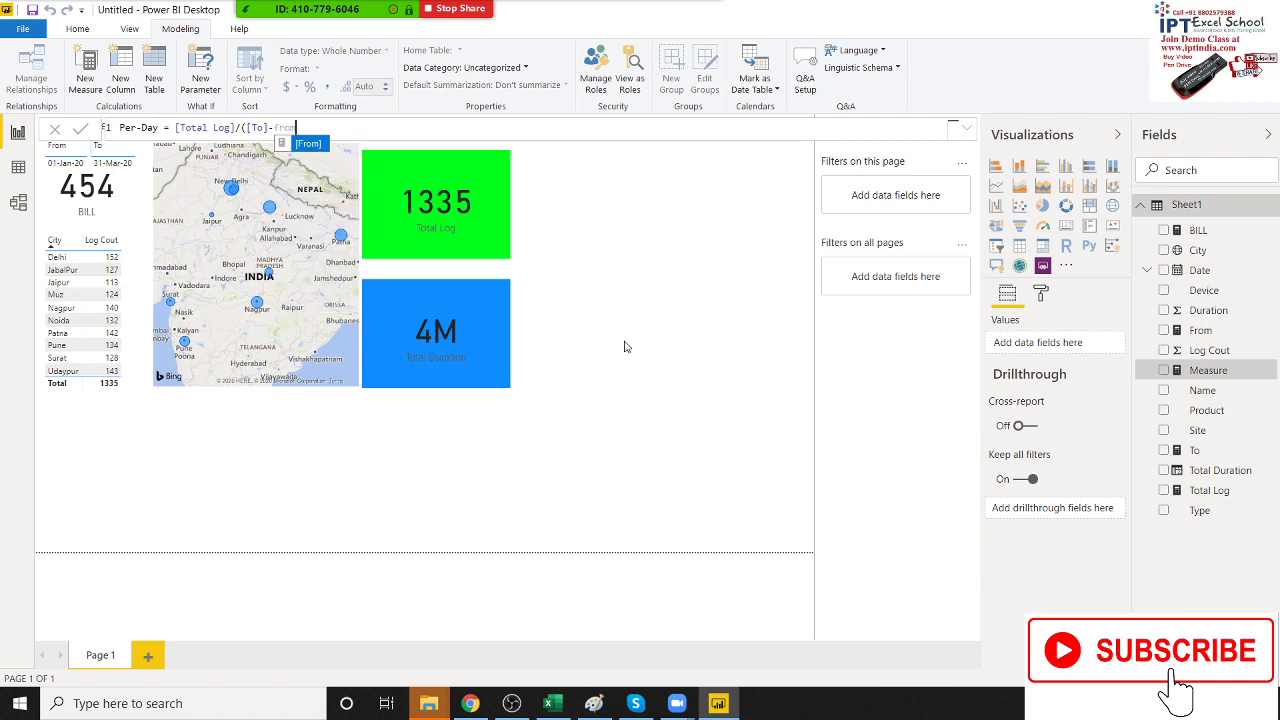
type(")")
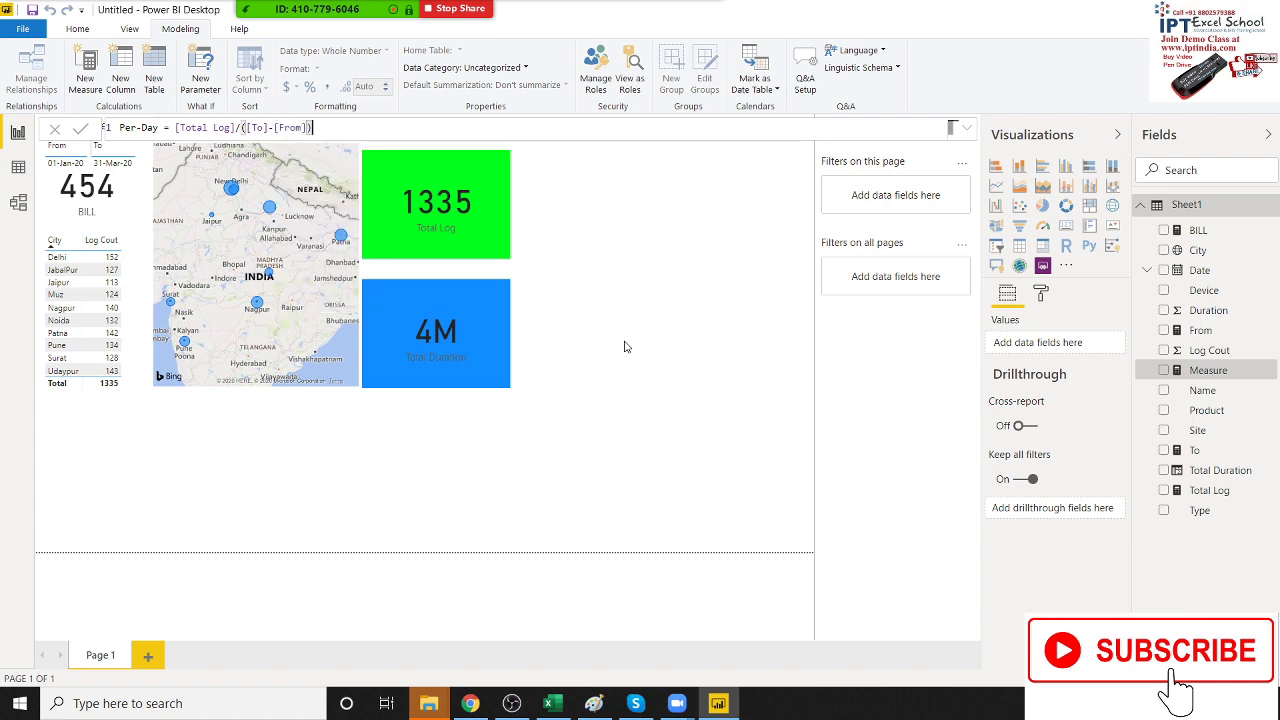
key("Return")
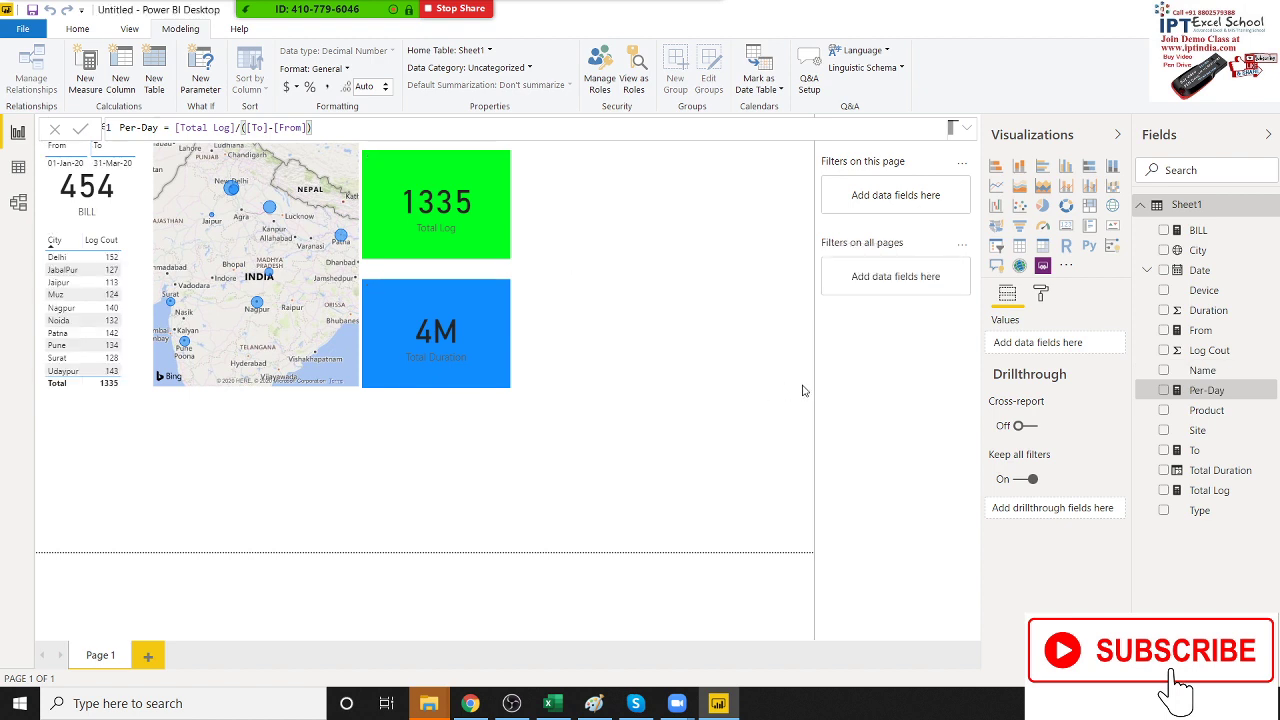
Step: Try a table visual showing the Per-Day measure, then delete it
left_click(1019, 245)
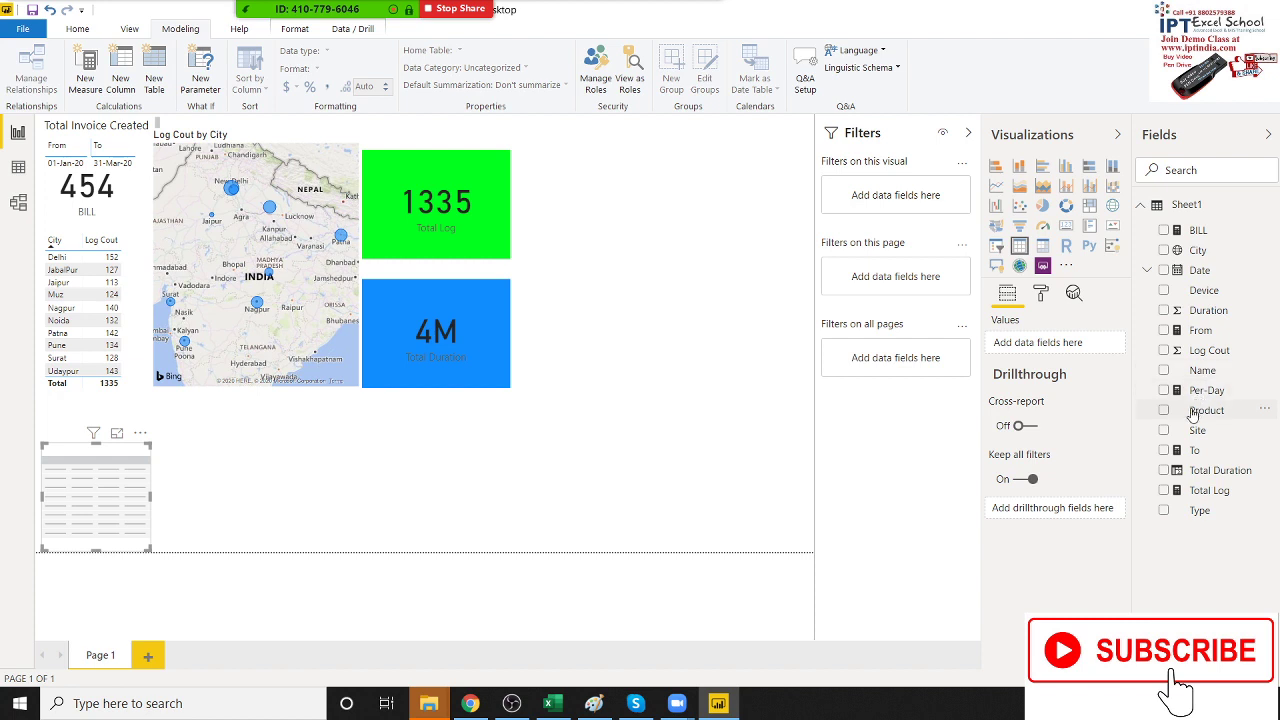
left_click(1164, 391)
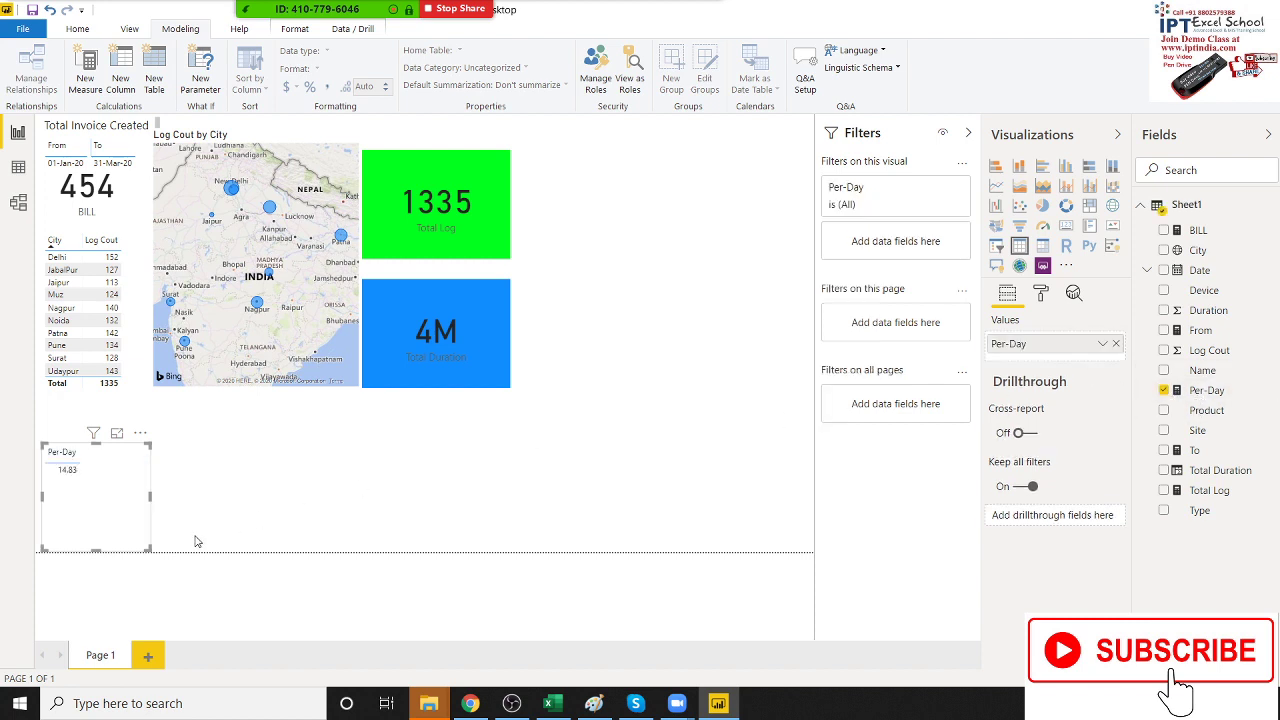
left_click_drag(94, 488, 127, 494)
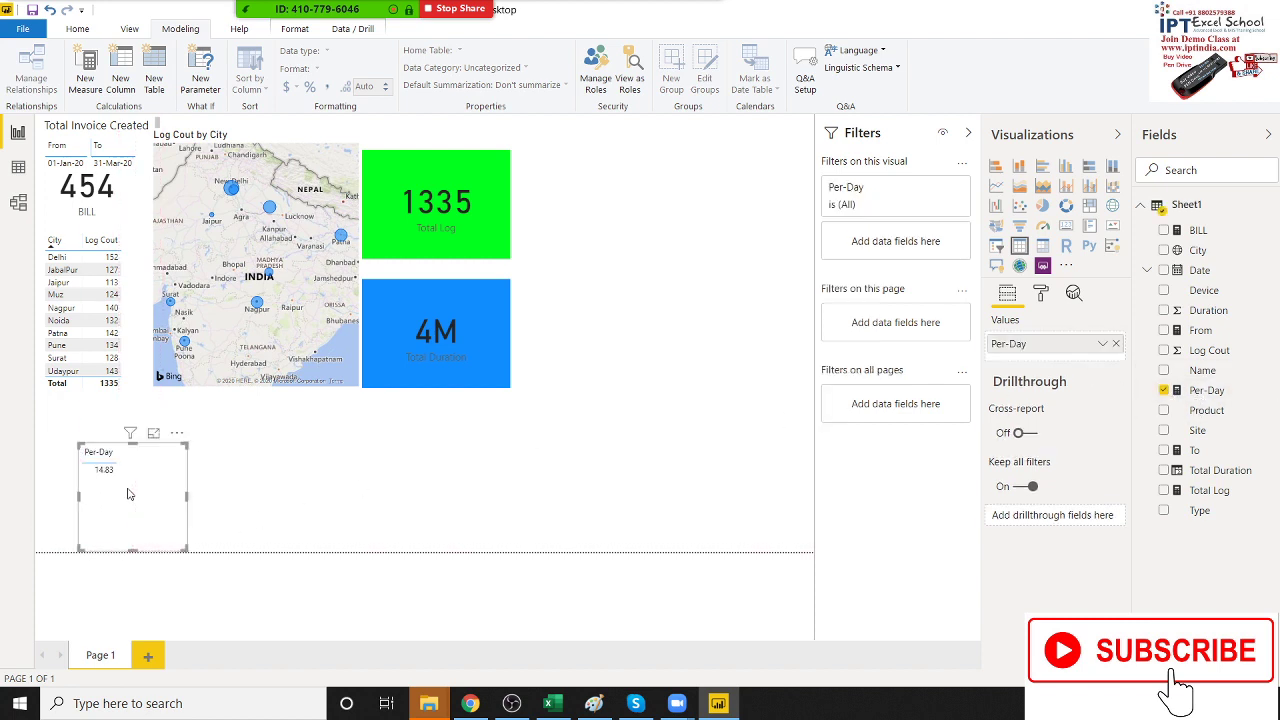
key("Delete")
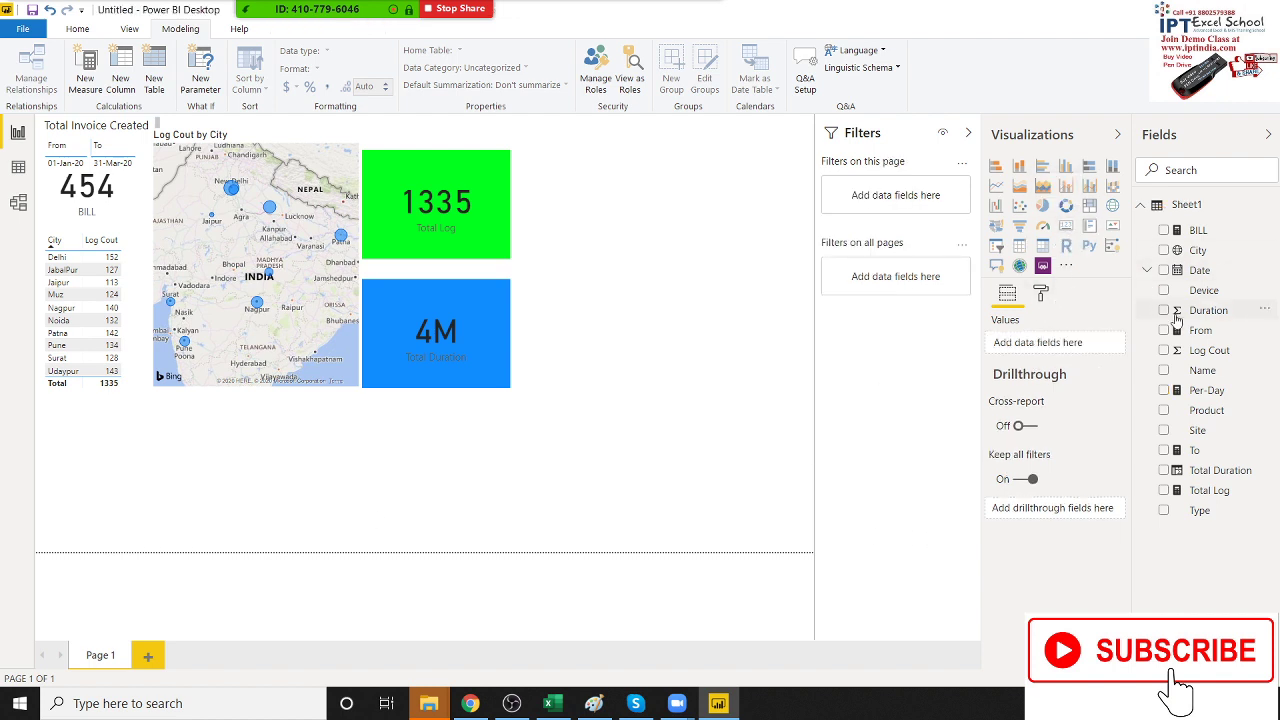
Step: Place a card below the blue 4M card showing Per-Day as 14.83
left_click(1067, 230)
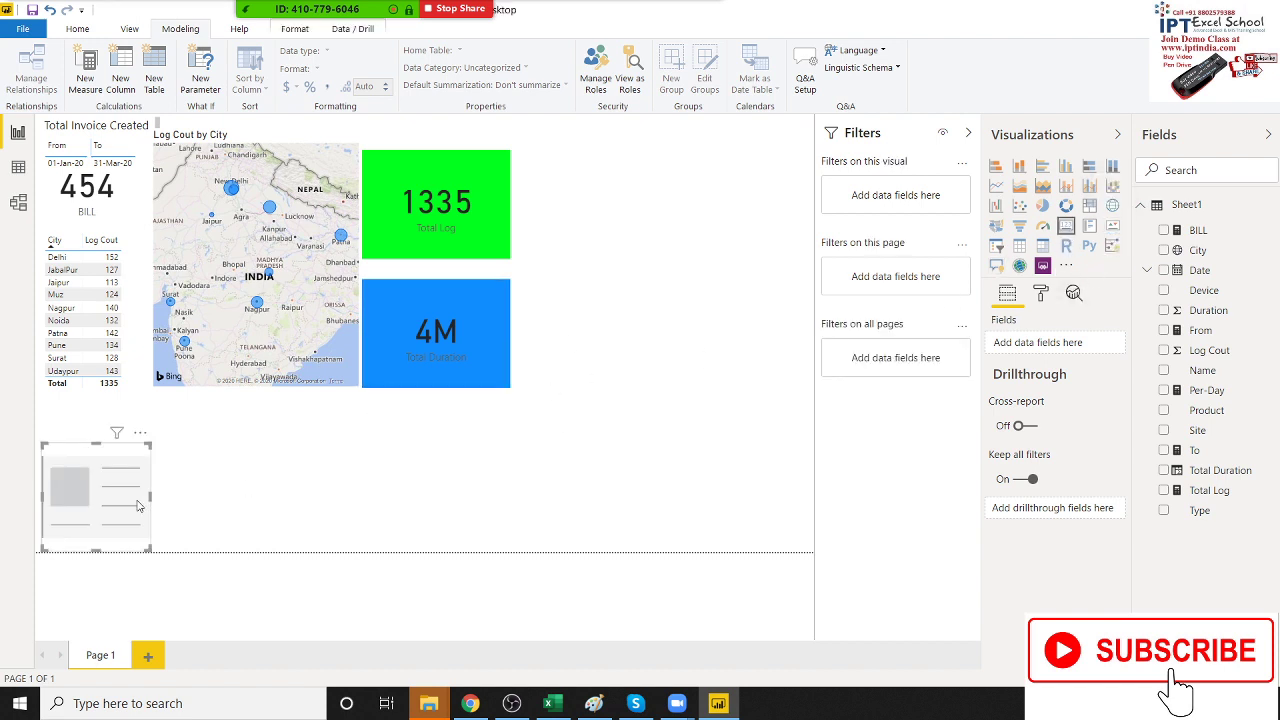
left_click_drag(105, 492, 566, 456)
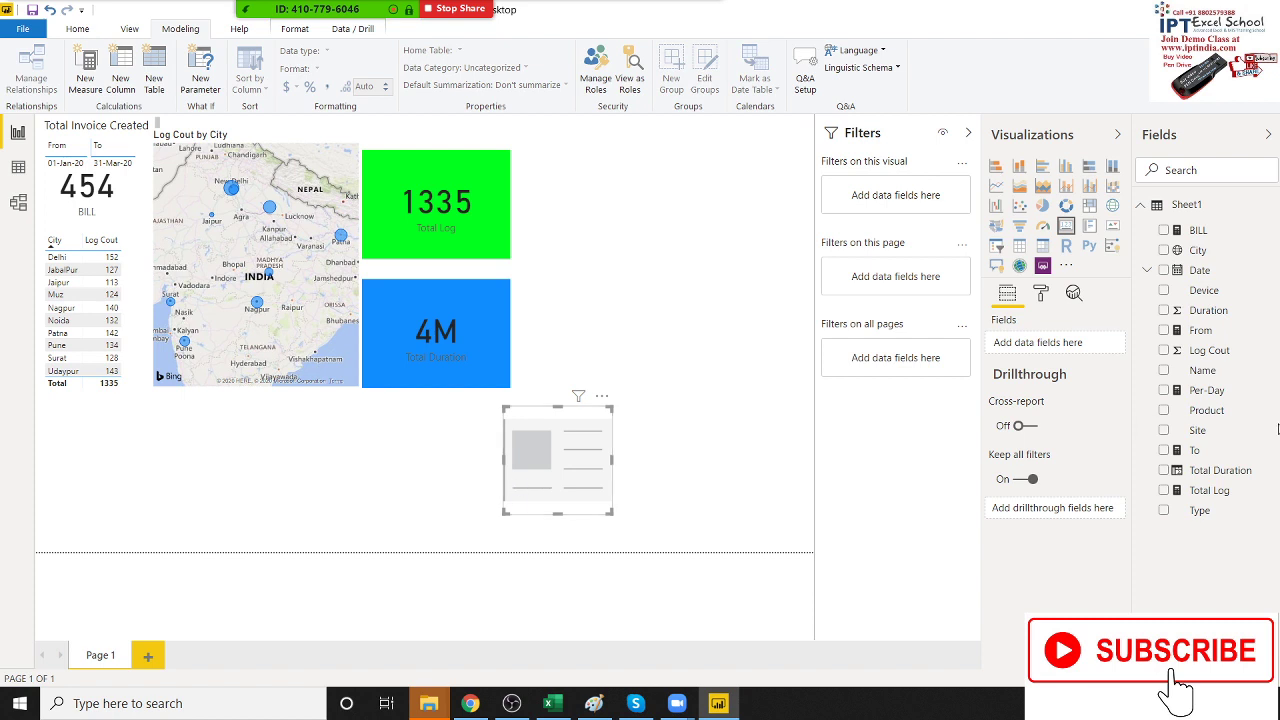
left_click(1205, 391)
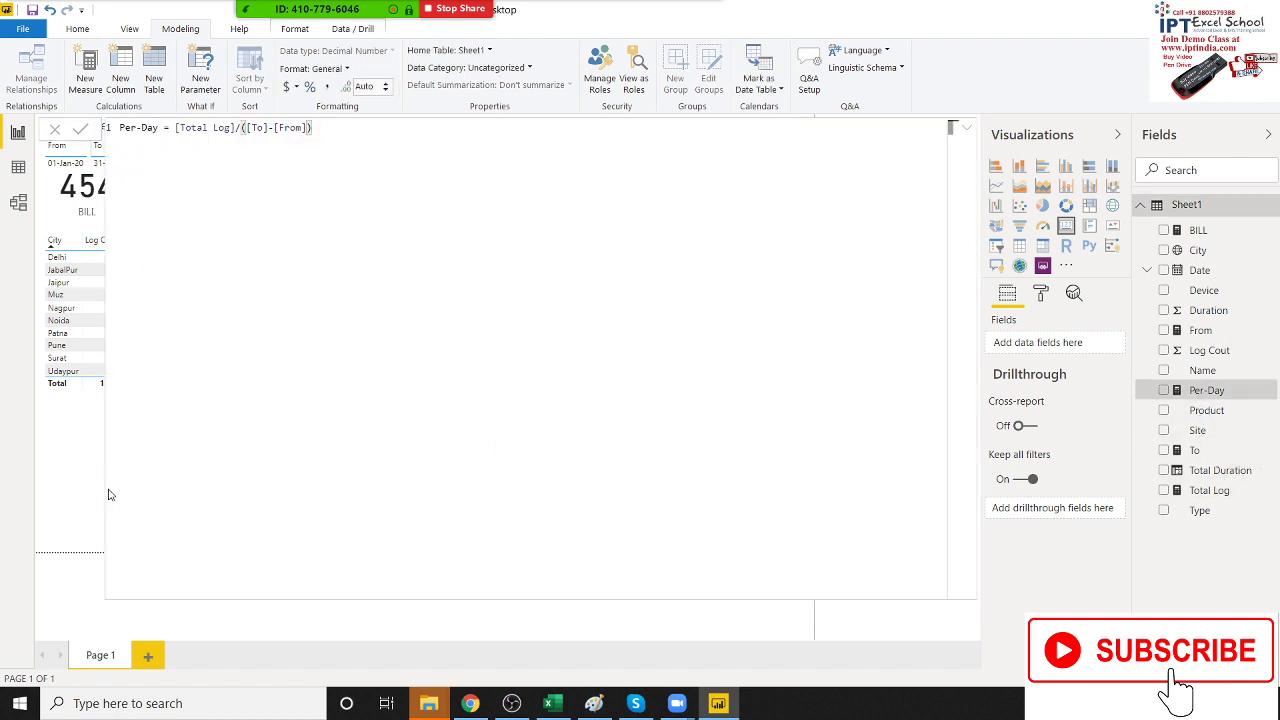
left_click(788, 474)
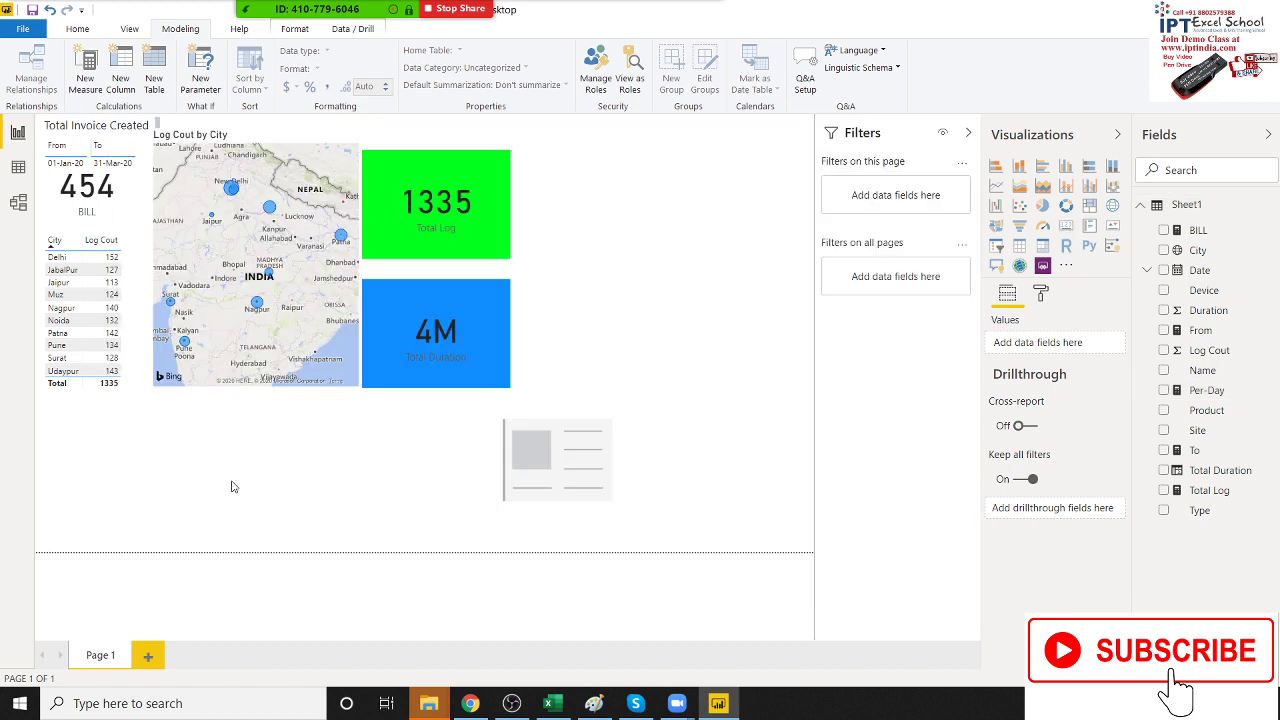
left_click(602, 457)
left_click_drag(1232, 395, 588, 463)
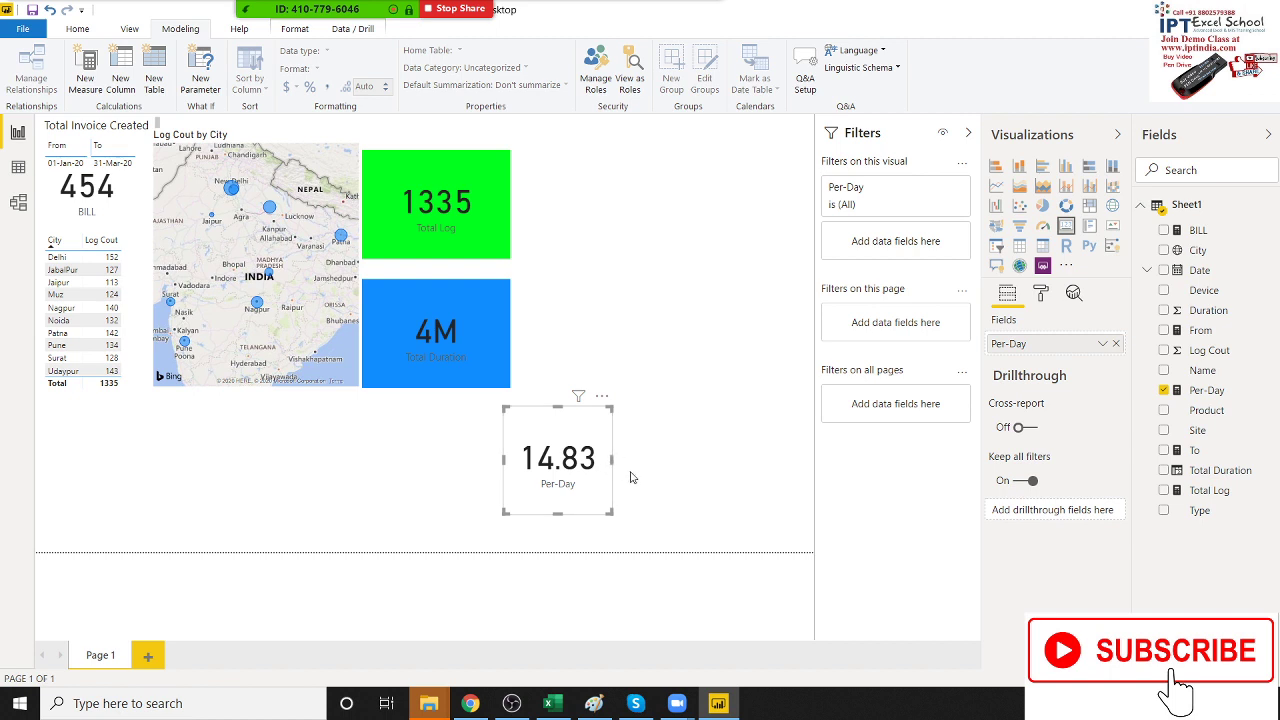
left_click(633, 476)
left_click(611, 464)
Step: Turn off the 14.83 Per-Day card's background and shrink it over the green 1335 card
left_click(1040, 300)
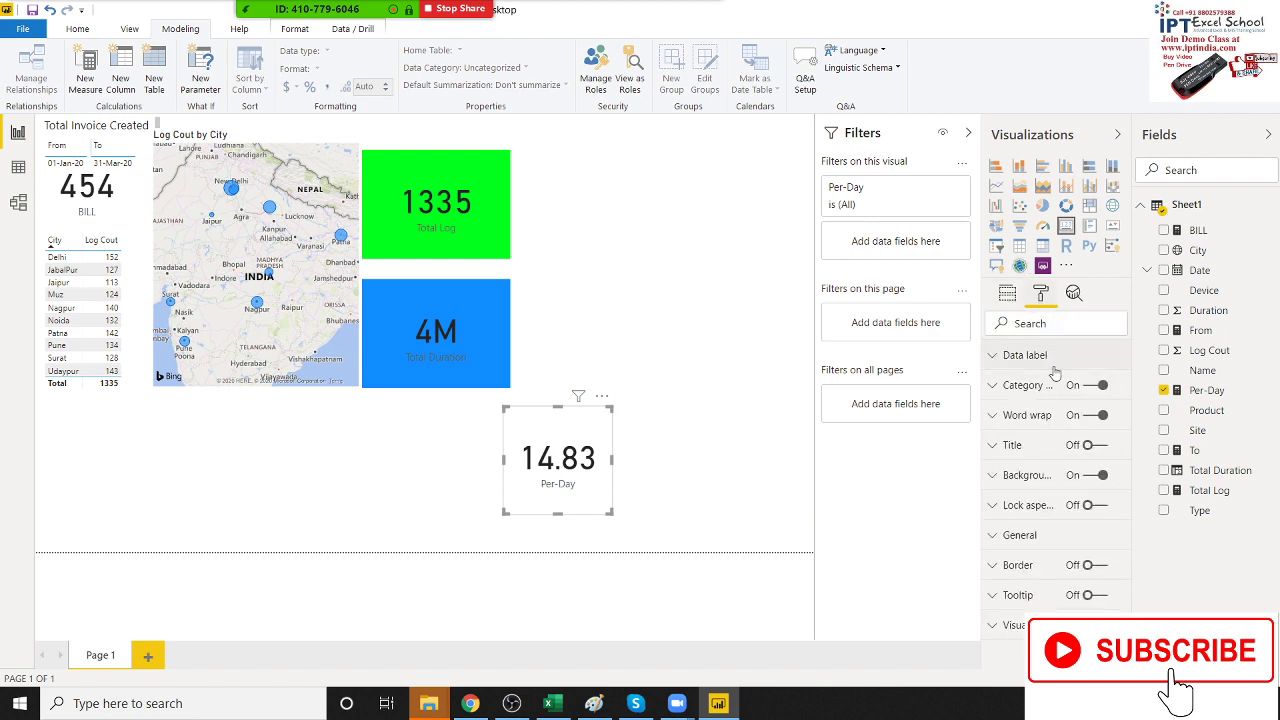
left_click(1085, 478)
left_click_drag(557, 435, 434, 223)
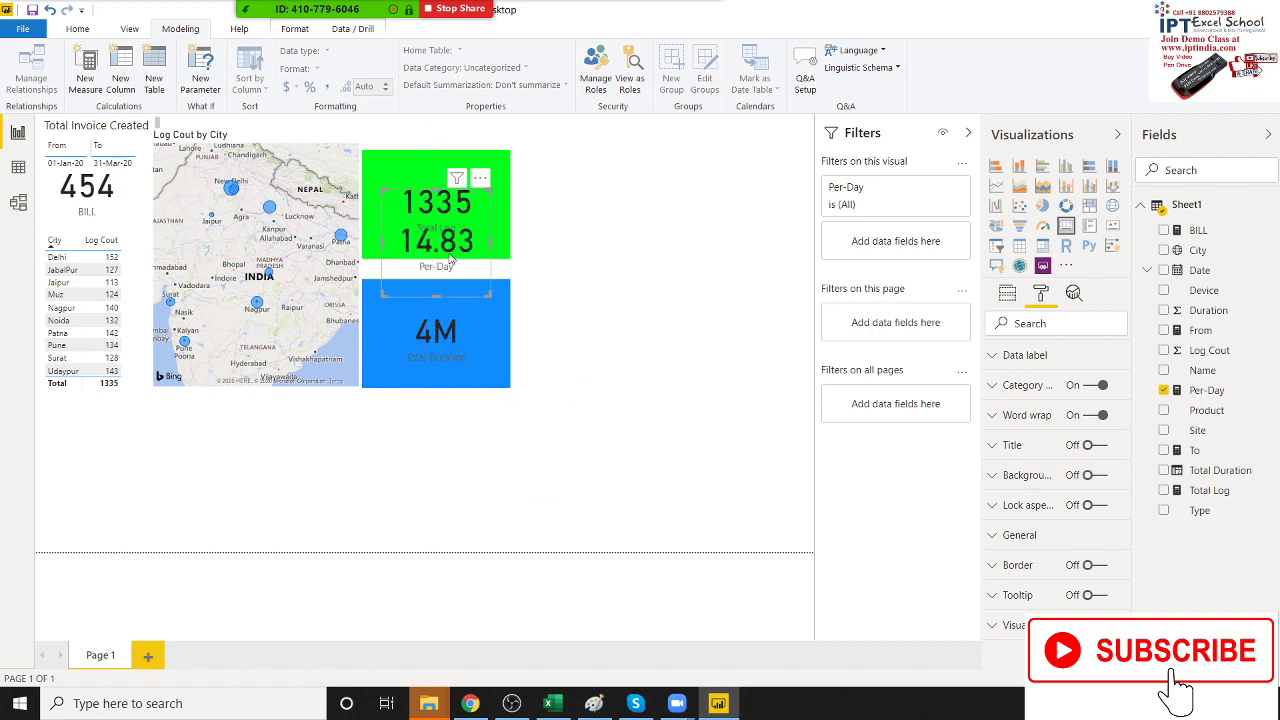
mouse_move(493, 302)
left_mouse_down()
mouse_move(464, 248)
mouse_move(461, 281)
mouse_move(472, 283)
left_mouse_up()
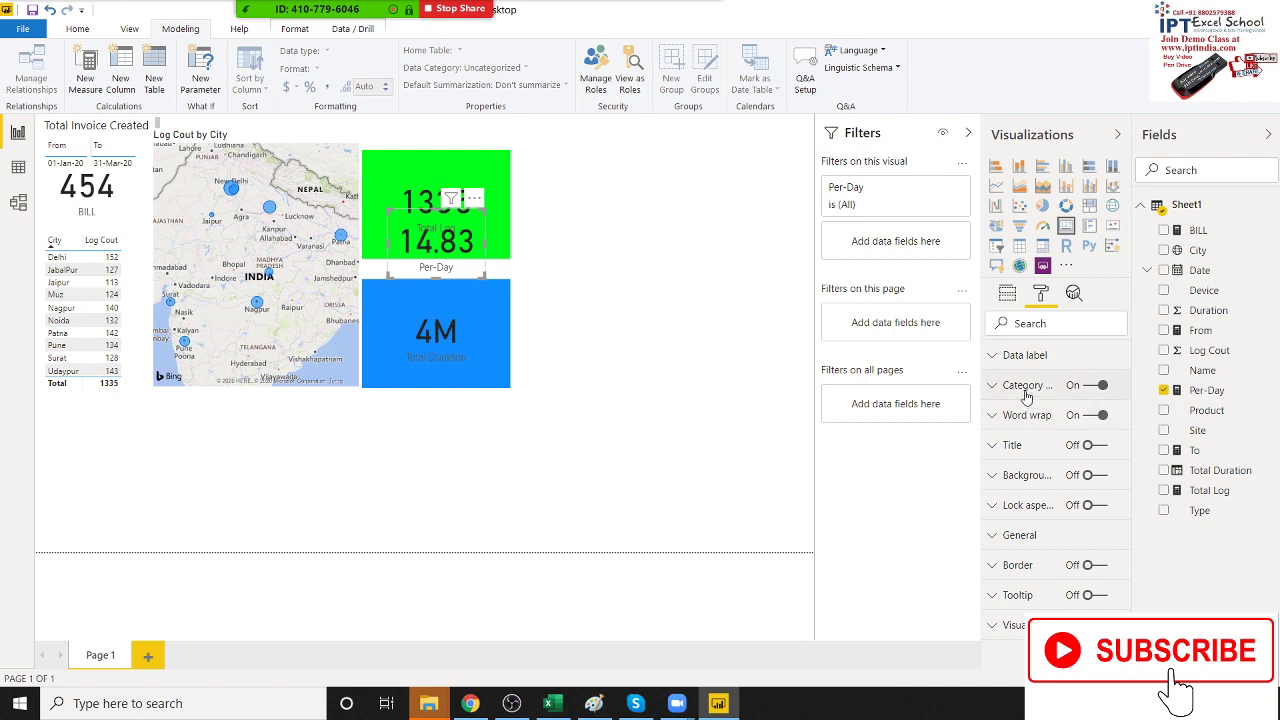
Step: Shrink the Per-Day card's category label text size to 8 pt
left_click(1025, 390)
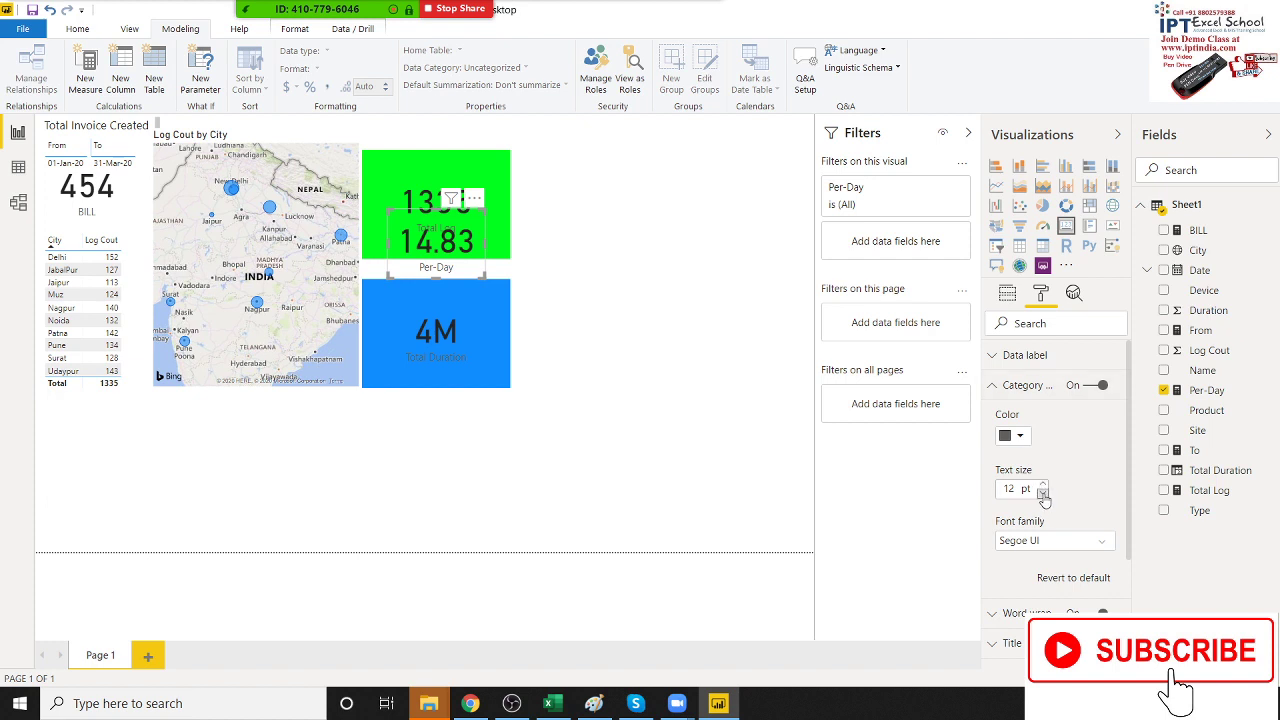
left_click(1042, 494)
left_click(1042, 494)
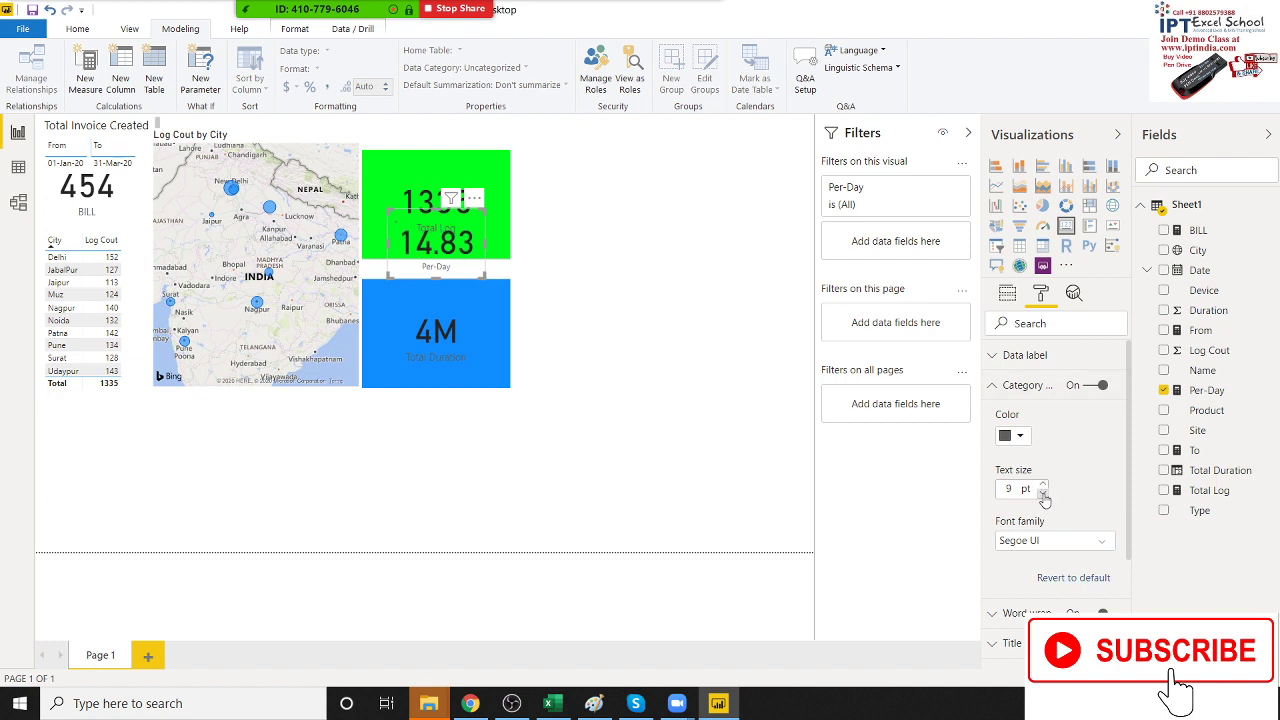
left_click(1042, 494)
left_click(997, 386)
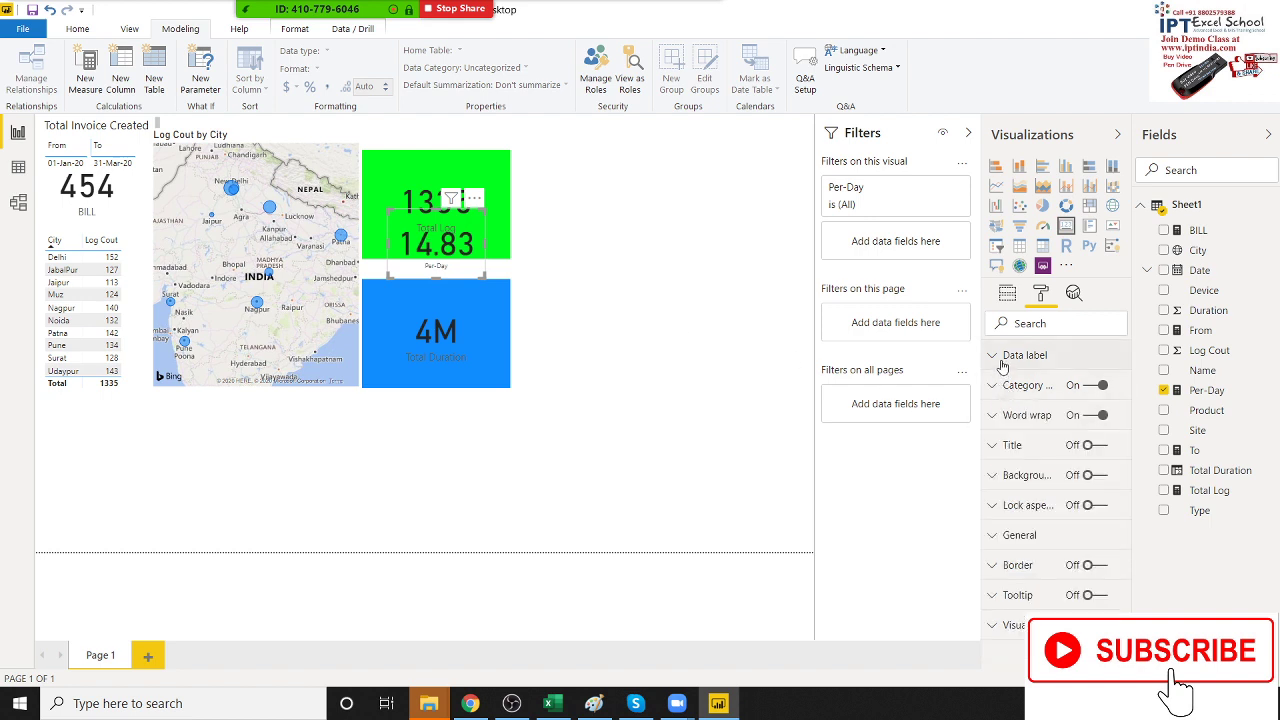
Step: Make the 14.83 data label white and reduce its text size to 22 pt
left_click(1003, 358)
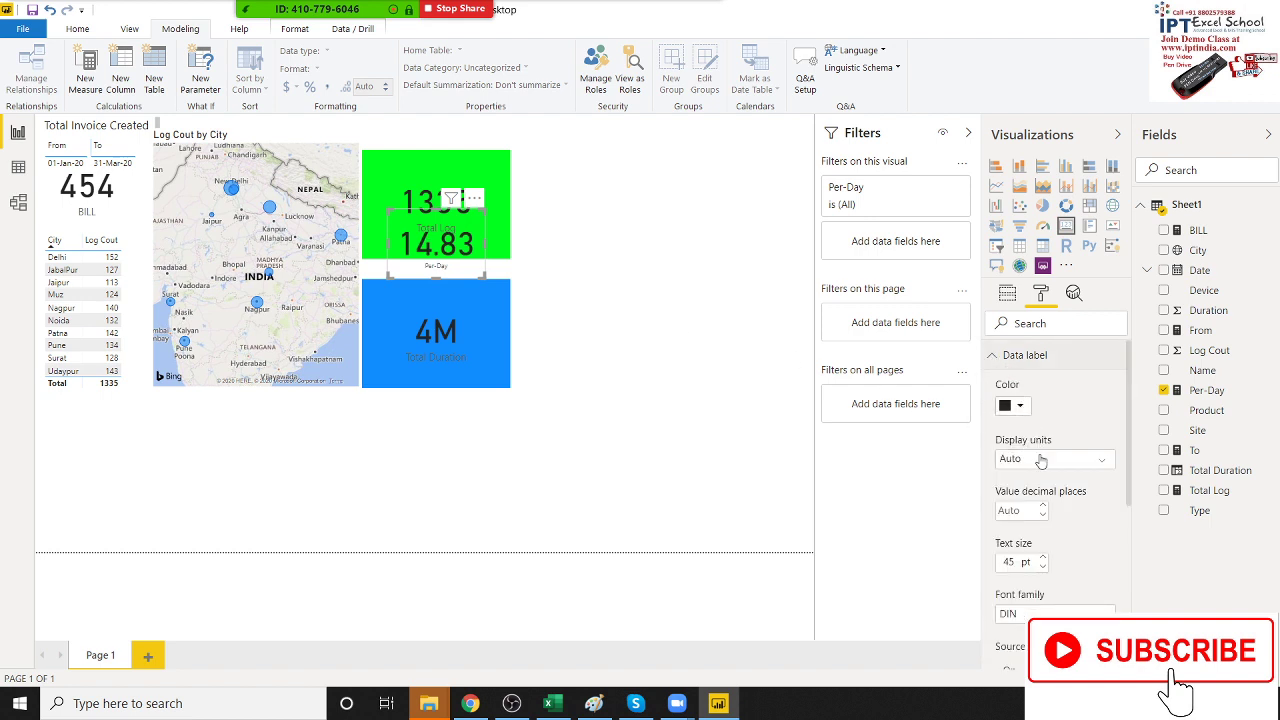
left_click(1016, 407)
left_click(994, 446)
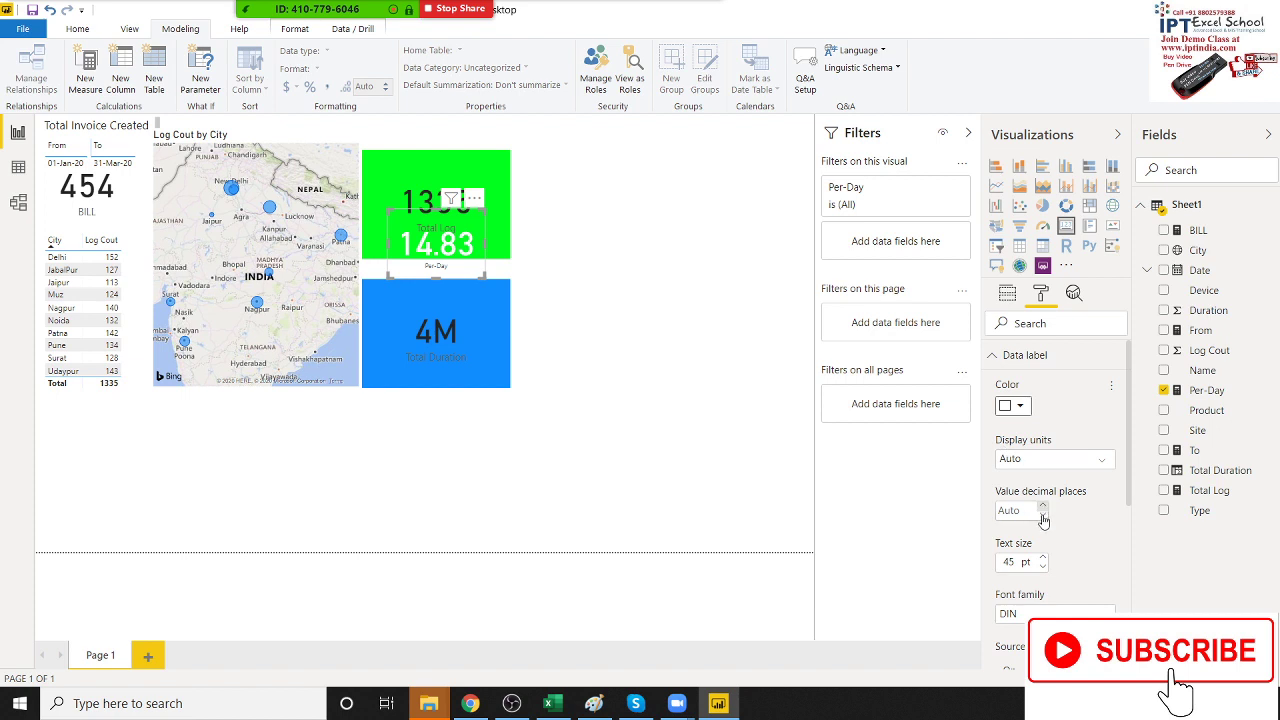
left_click(1043, 568)
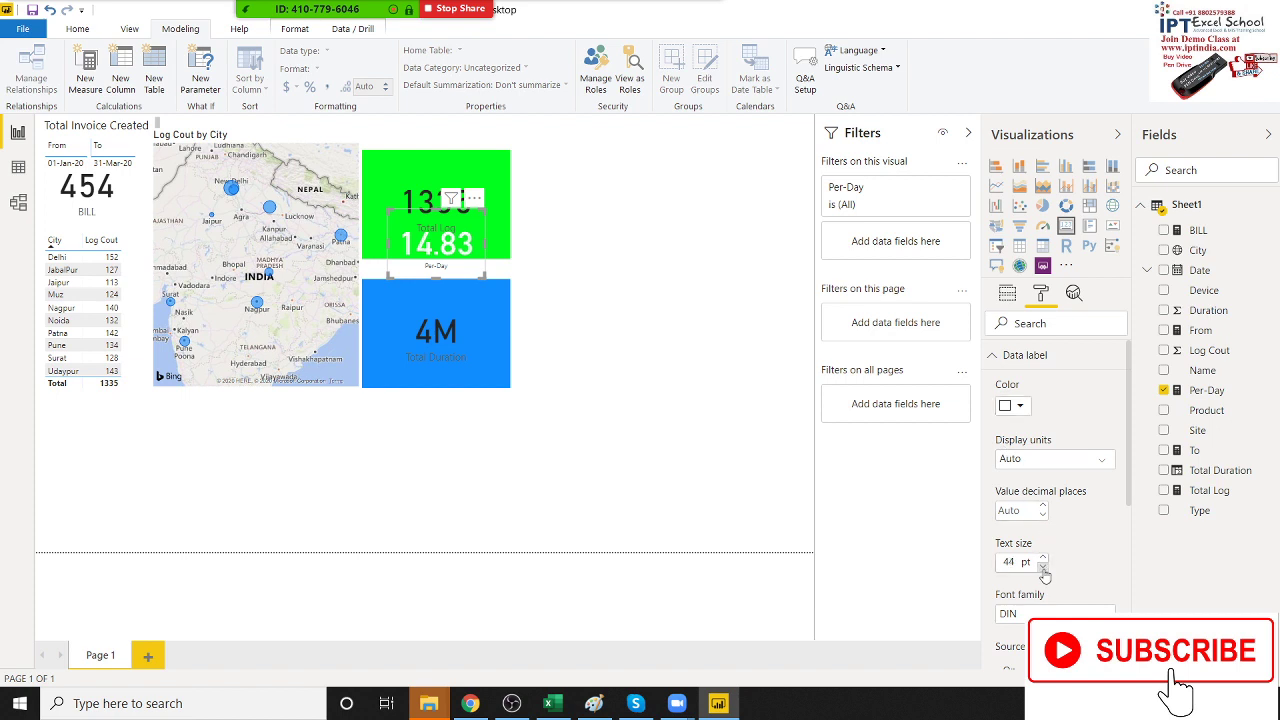
left_click(1043, 568)
left_click(1043, 568)
left_click(1043, 569)
left_click(1043, 568)
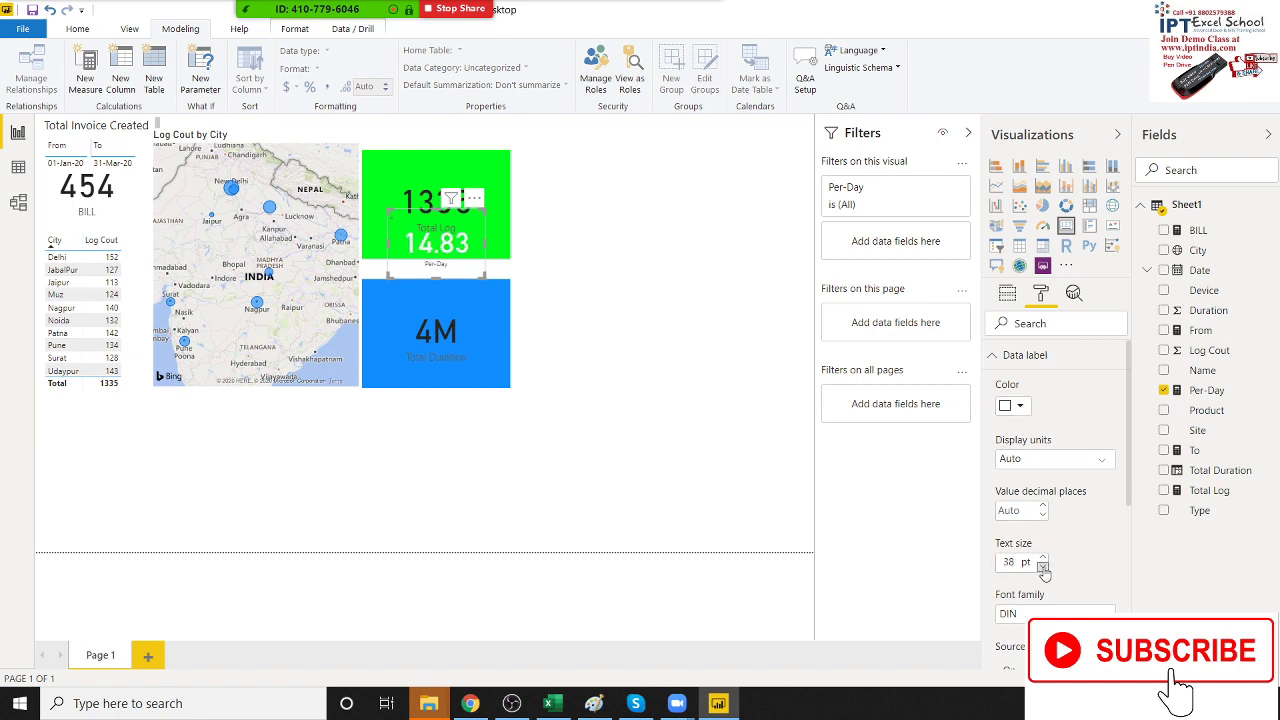
left_click(1043, 568)
left_click(1043, 568)
left_click(1043, 568)
left_click(1043, 568)
left_click(1043, 568)
left_click(1043, 568)
left_click(1043, 568)
left_click(1043, 568)
left_click(1043, 568)
left_click(1043, 568)
left_click(1043, 568)
left_click(1043, 568)
left_click(1043, 568)
left_click(1043, 568)
left_click(1043, 568)
left_click(1043, 568)
Step: Extend the green Total Log card's bottom edge and nudge the Per-Day card slightly upward
left_click(506, 254)
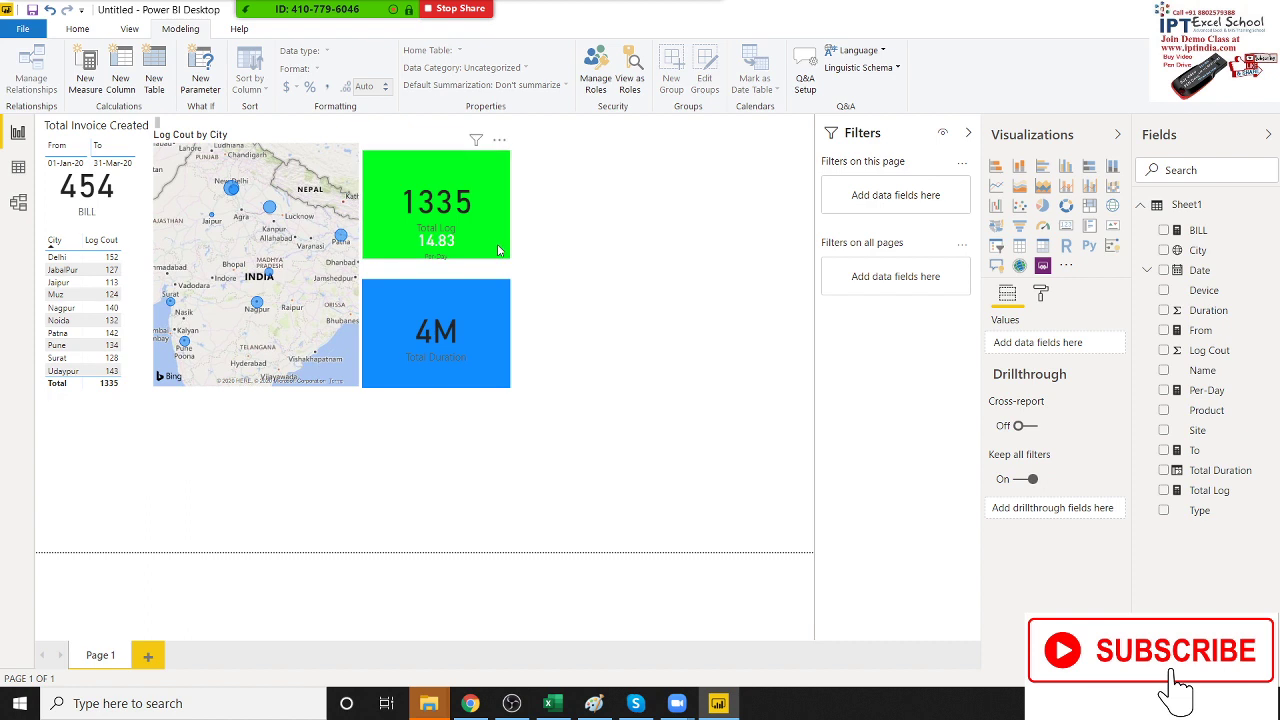
left_click_drag(508, 257, 514, 268)
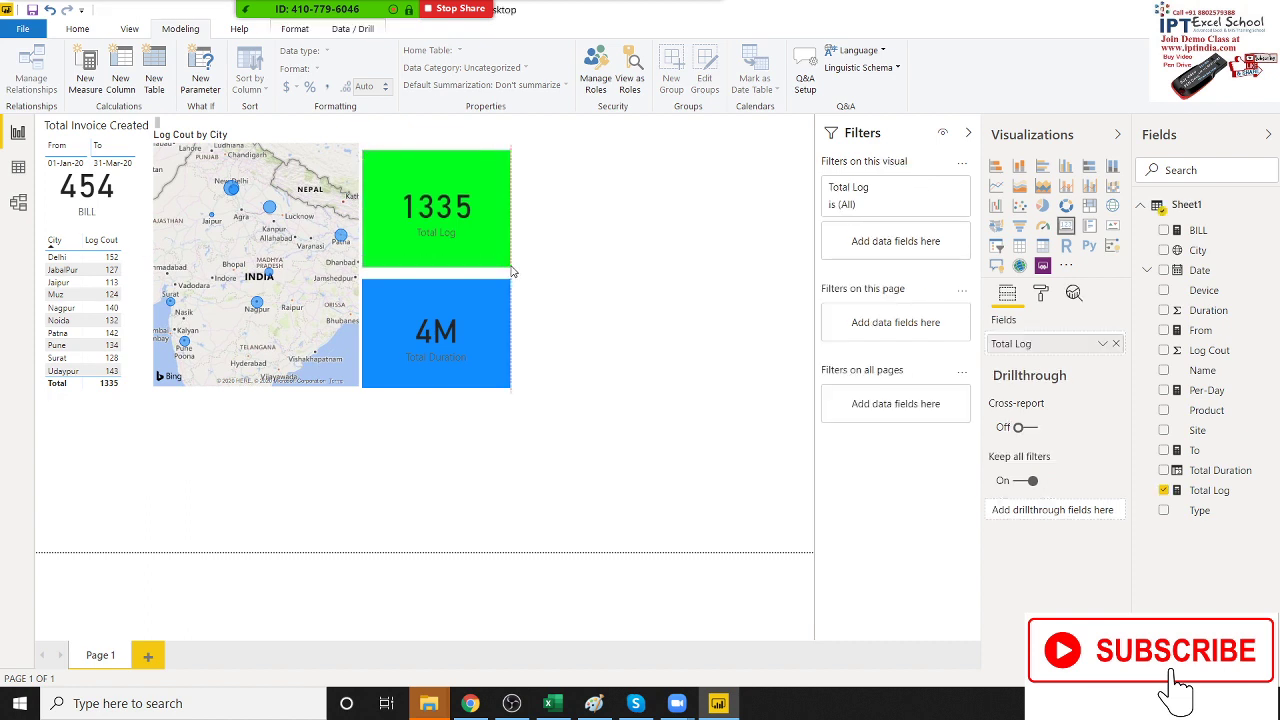
left_click(563, 270)
left_click(467, 248)
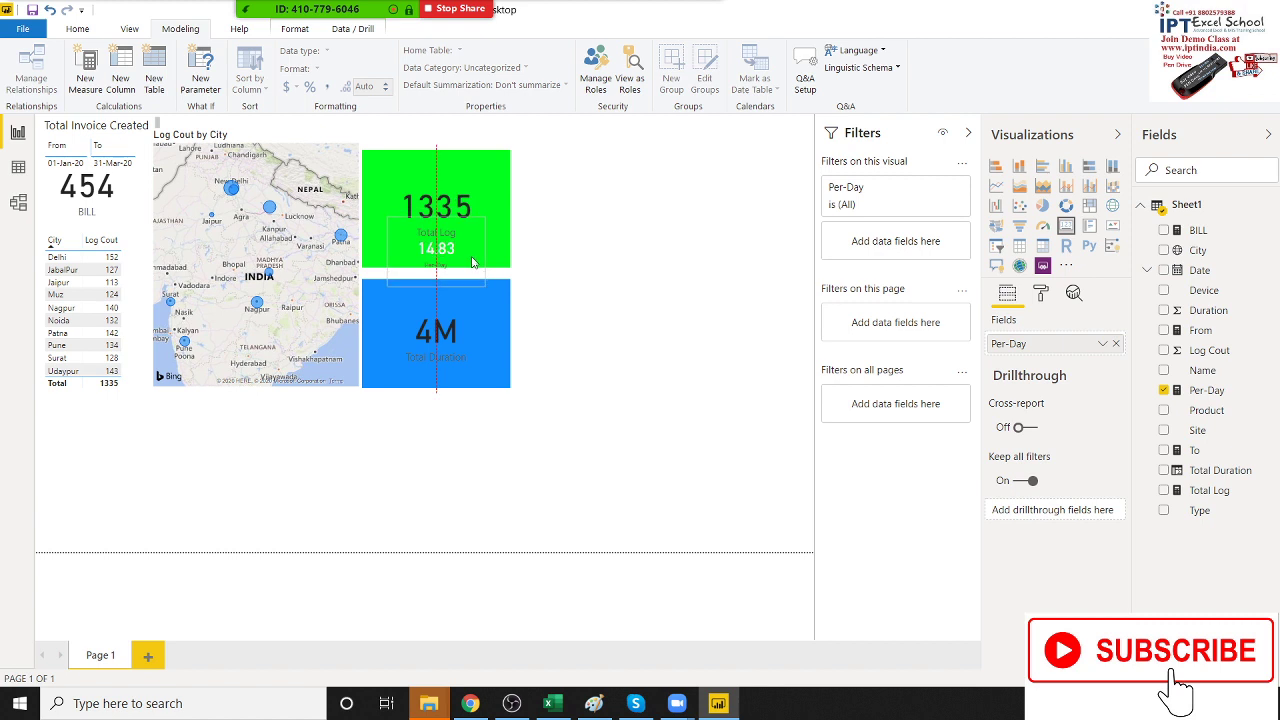
left_click_drag(472, 262, 474, 261)
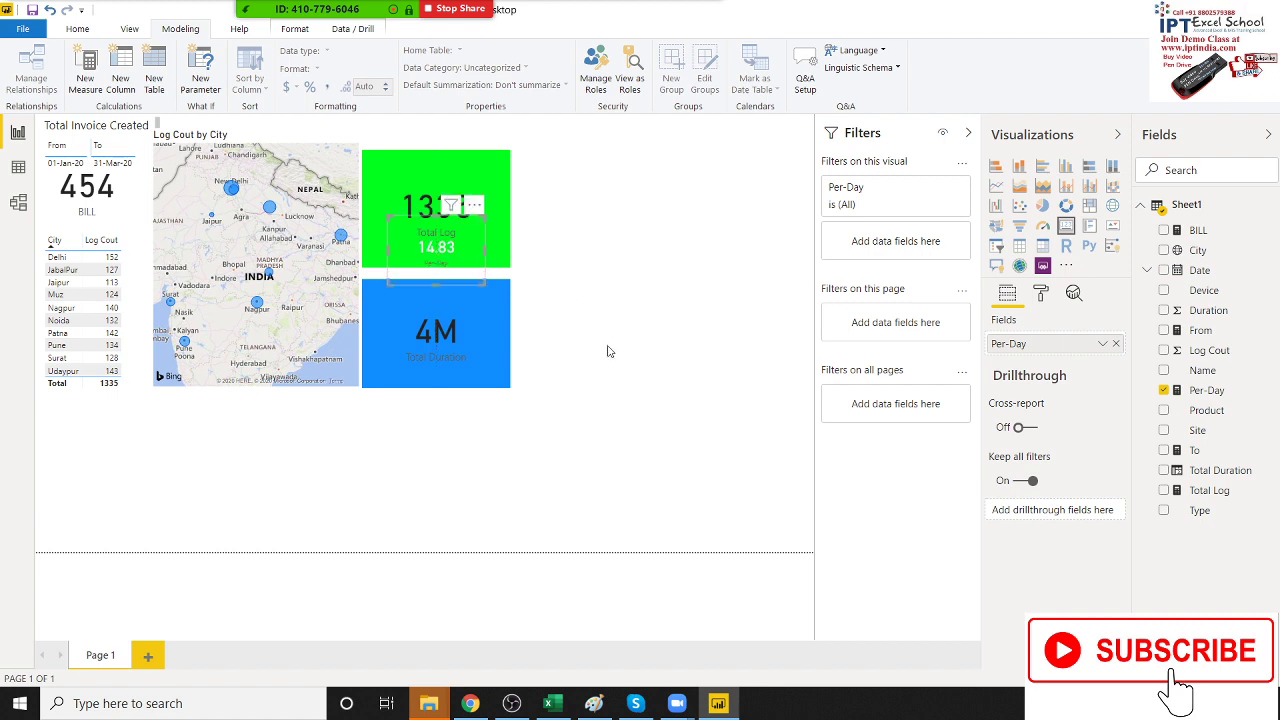
left_click(705, 522)
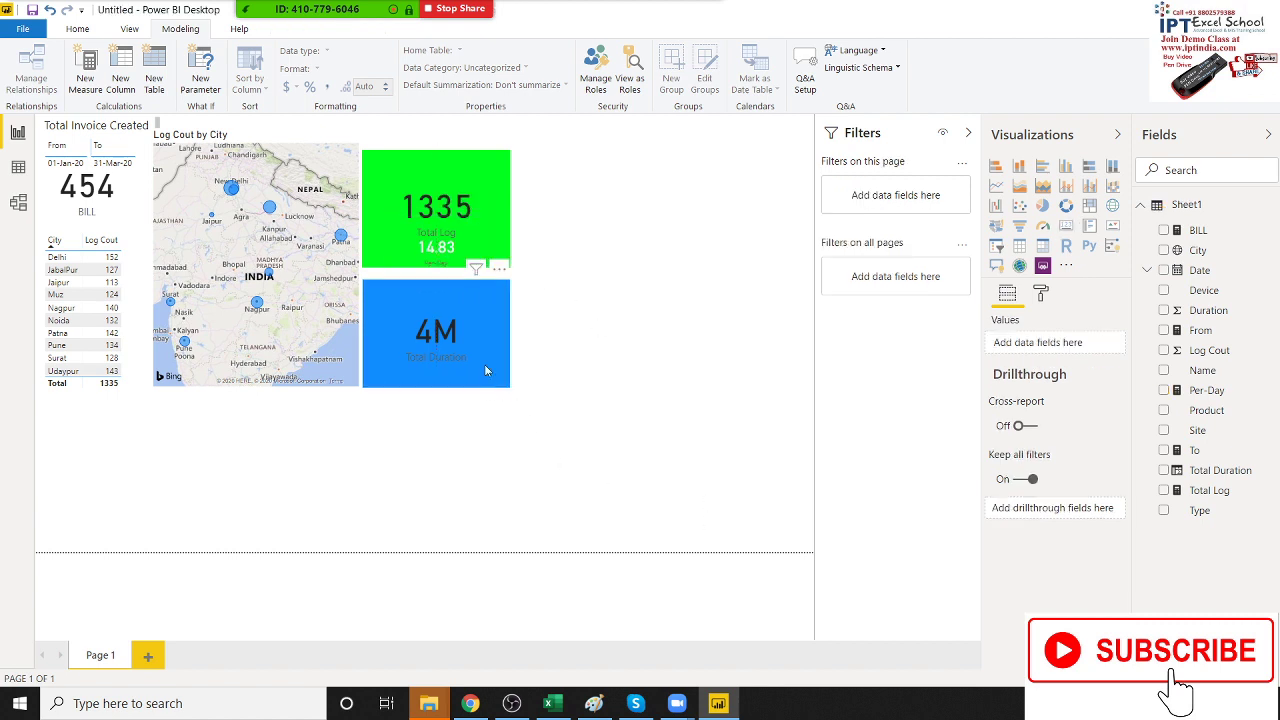
Step: Try moving the Per-Day card lower, undoing each move so it stays in the green card
left_click(466, 250)
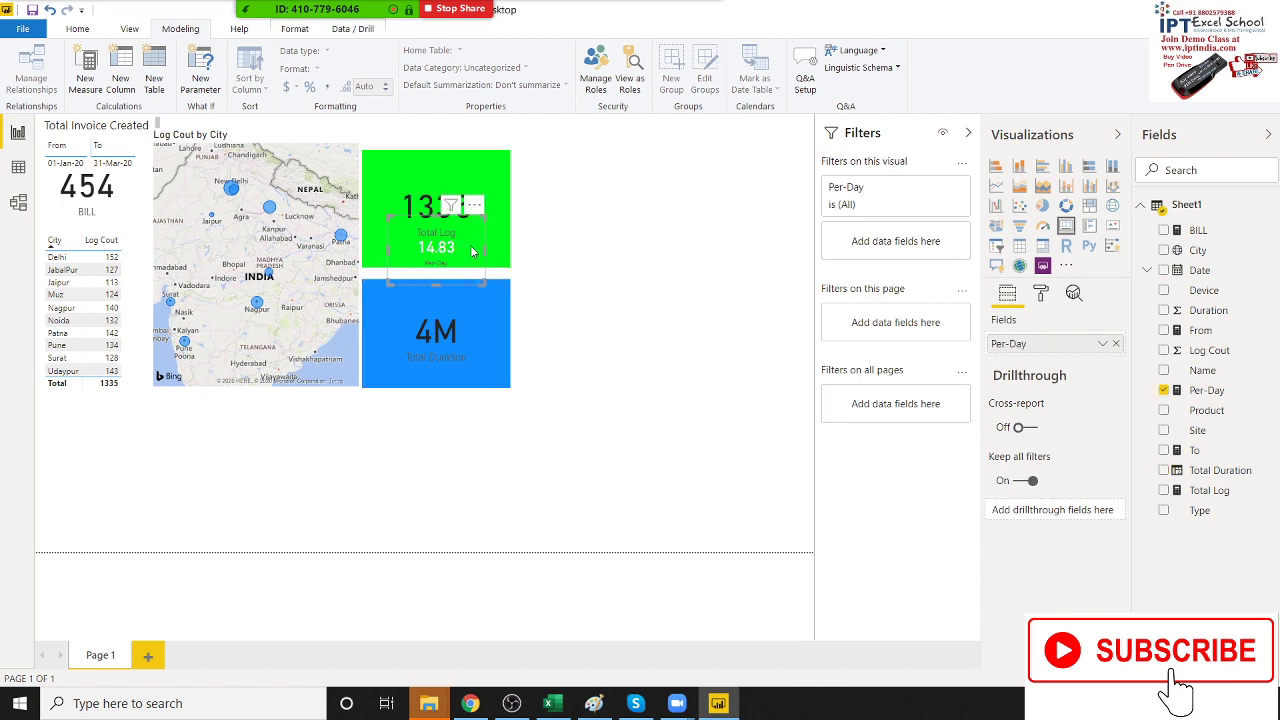
left_click_drag(472, 251, 460, 304)
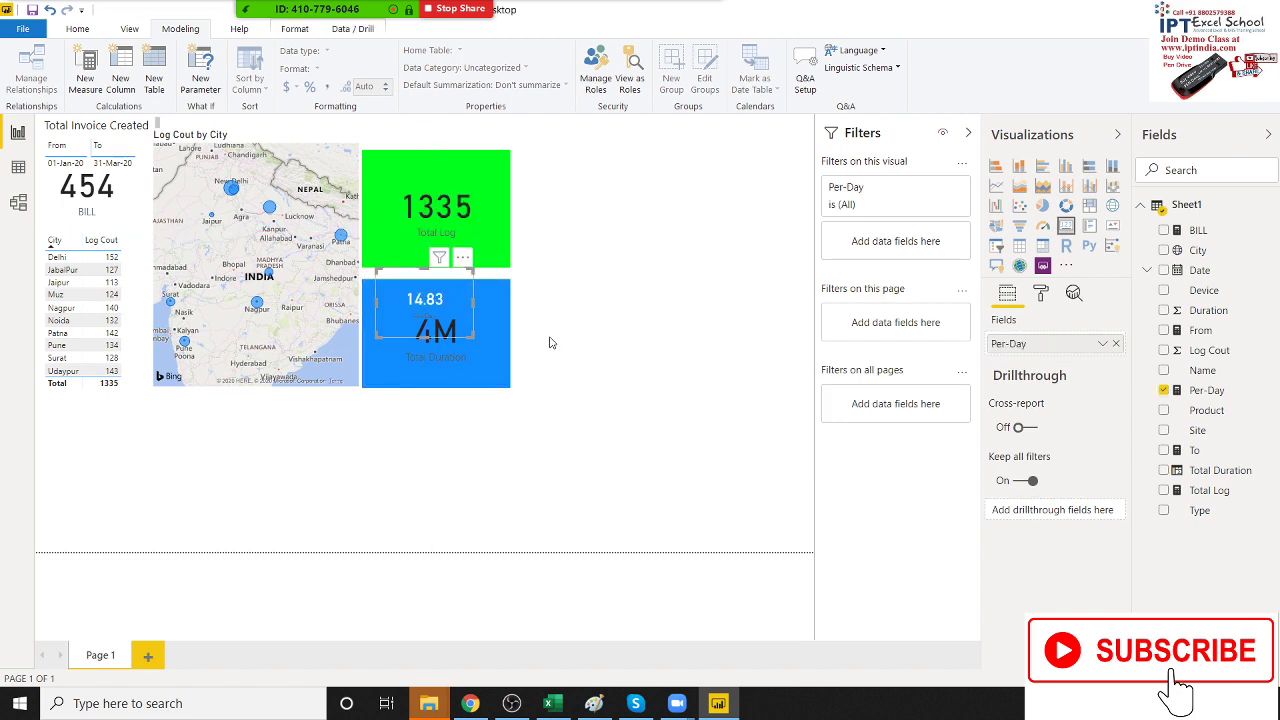
key("ctrl+z")
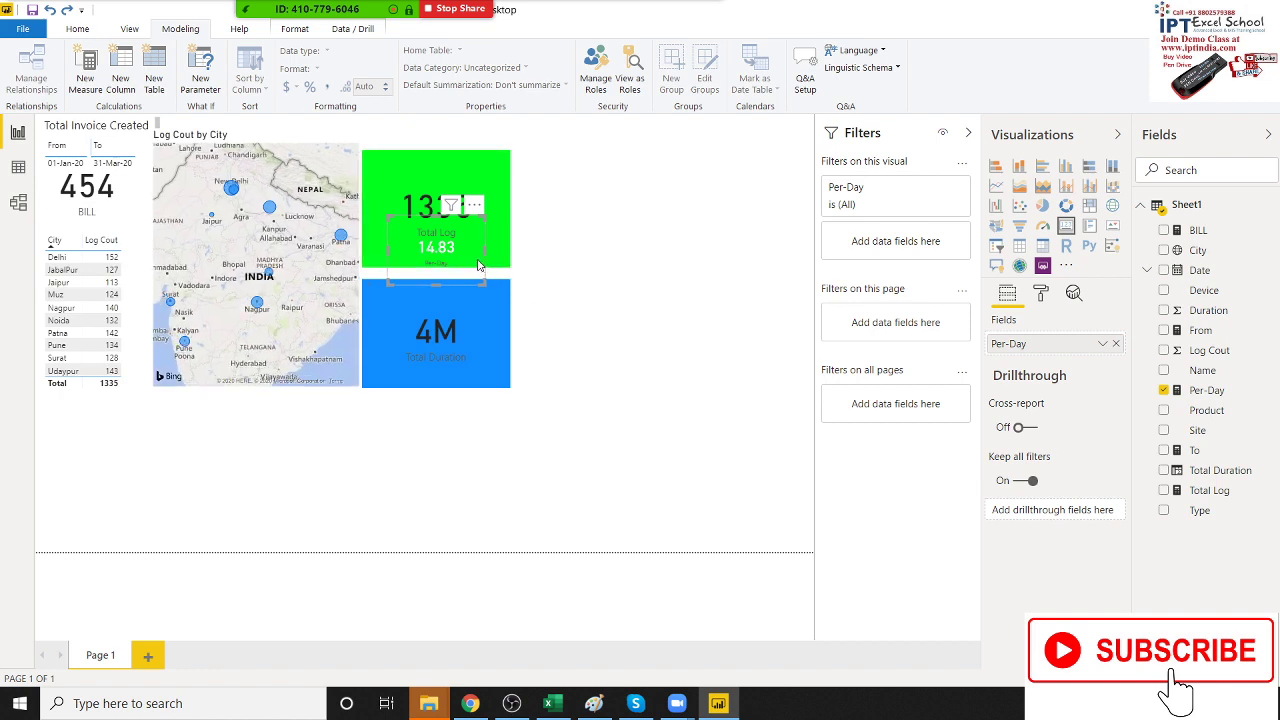
left_click_drag(476, 261, 472, 282)
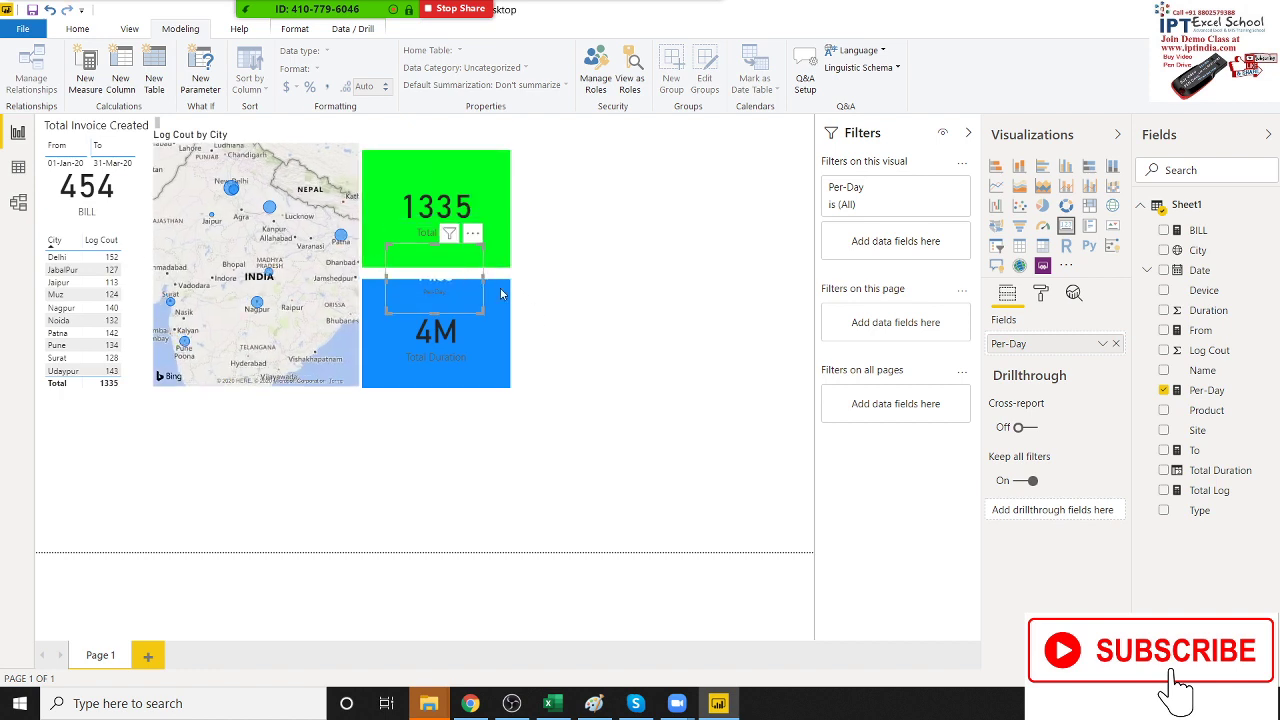
key("ctrl+z")
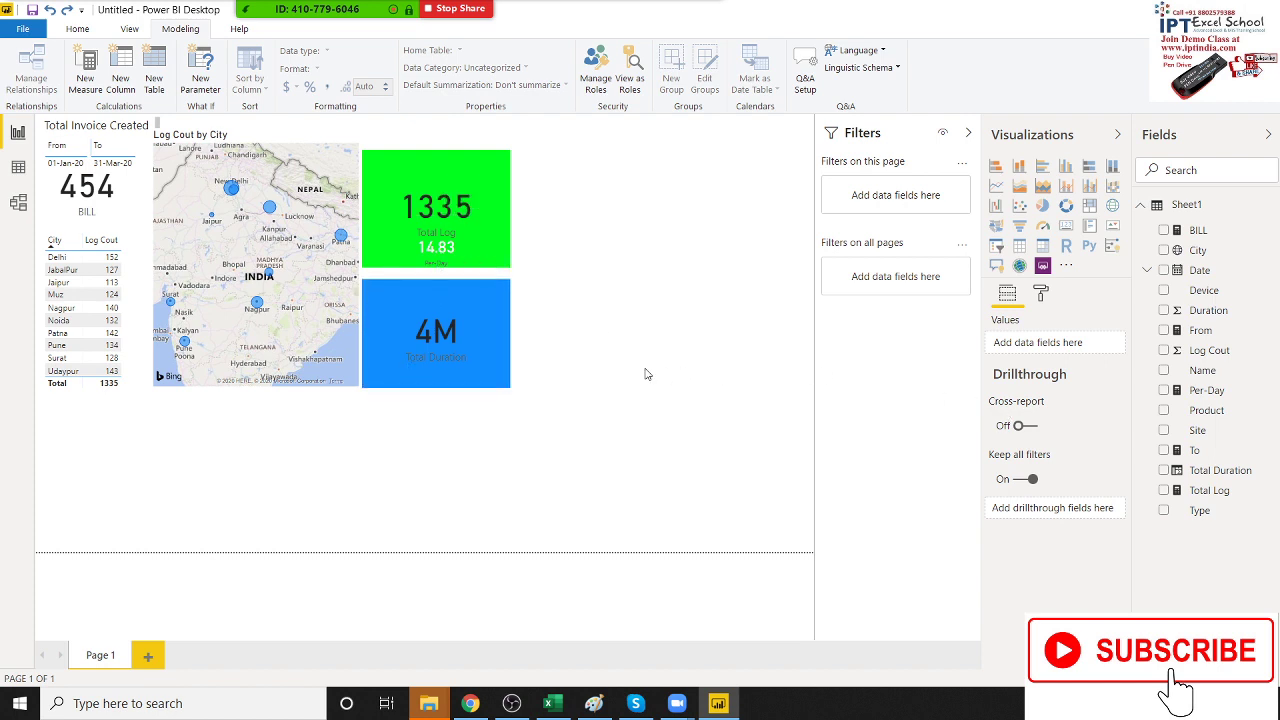
Step: Create a new measure named Per Day and try drafting a total-based formula
left_click(86, 84)
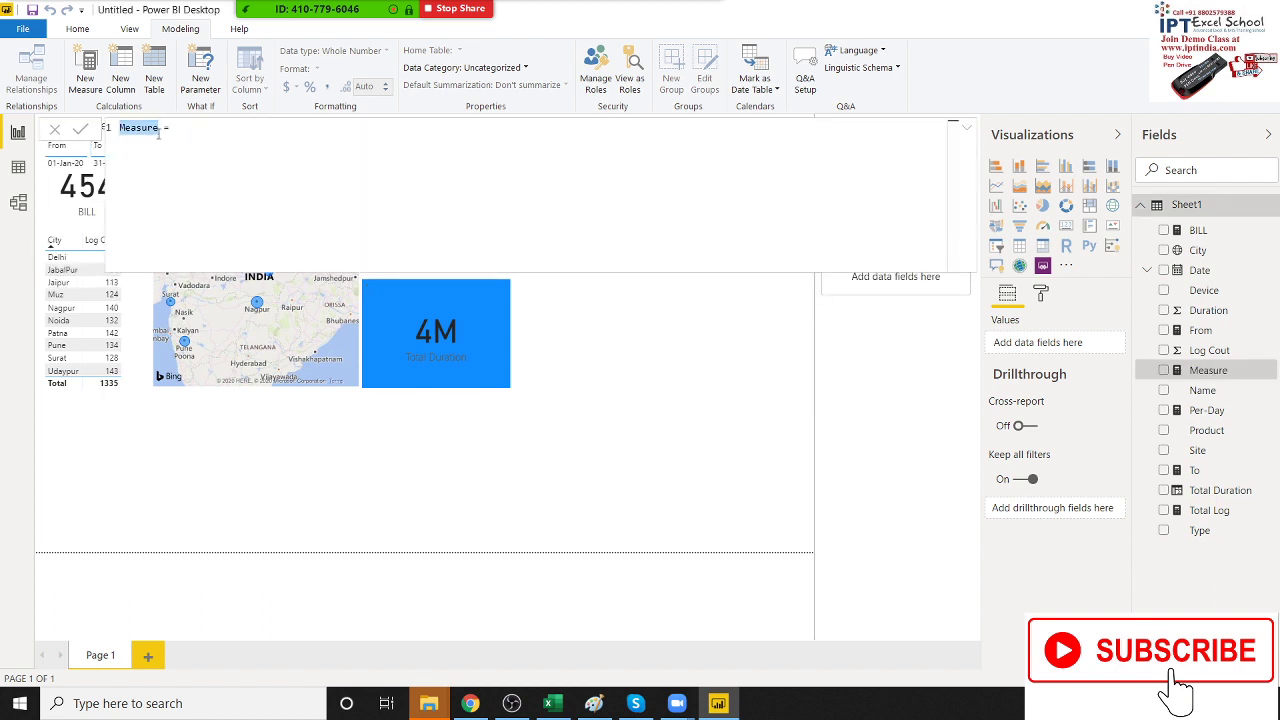
type("Per Day")
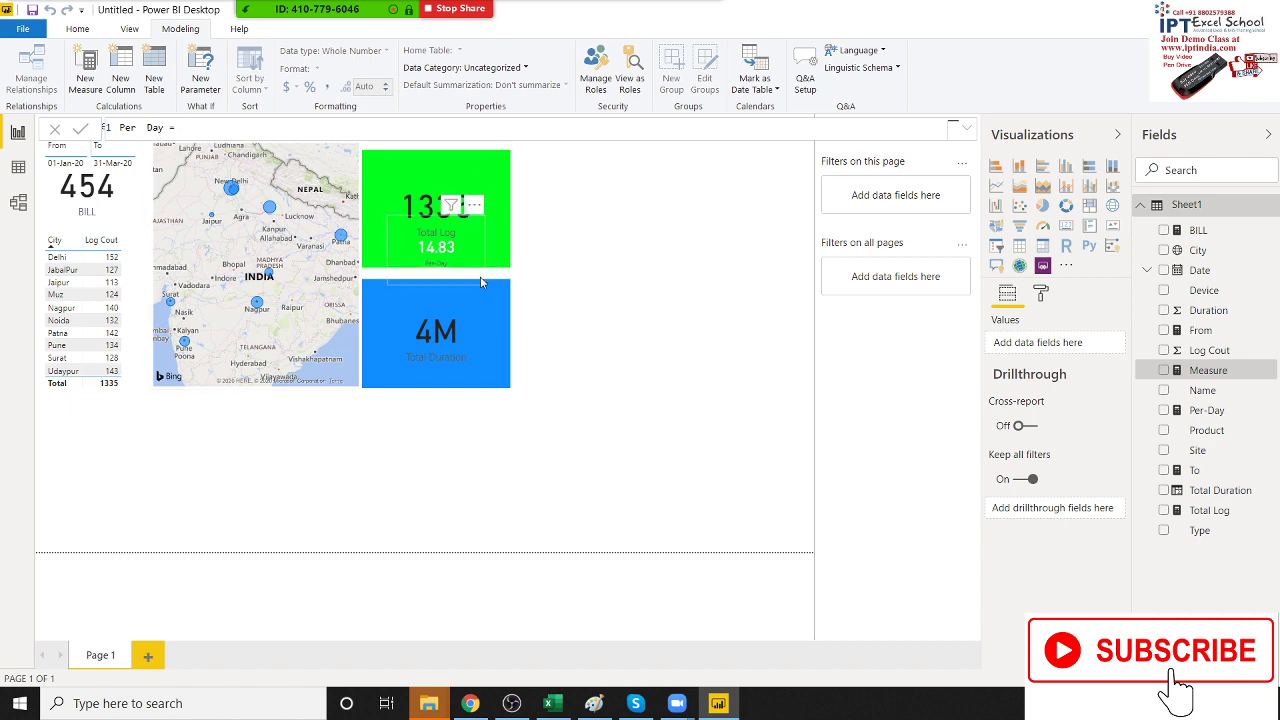
mouse_move(267, 210)
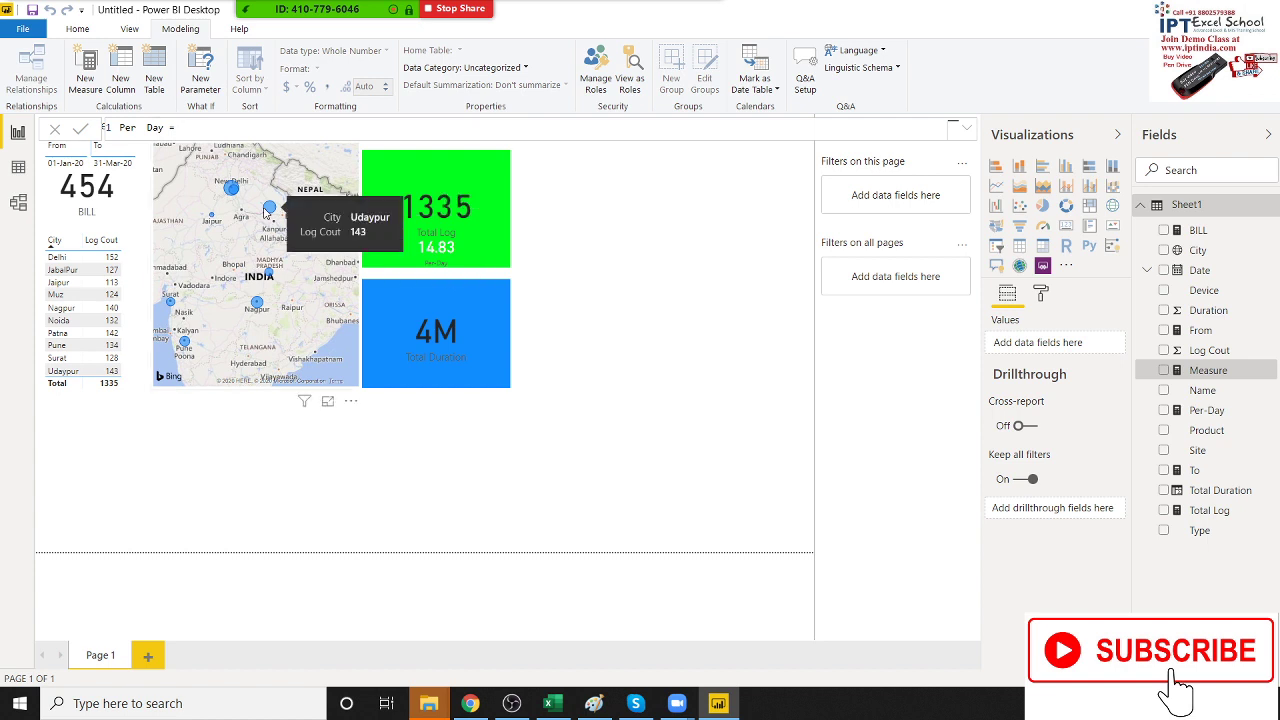
type("t")
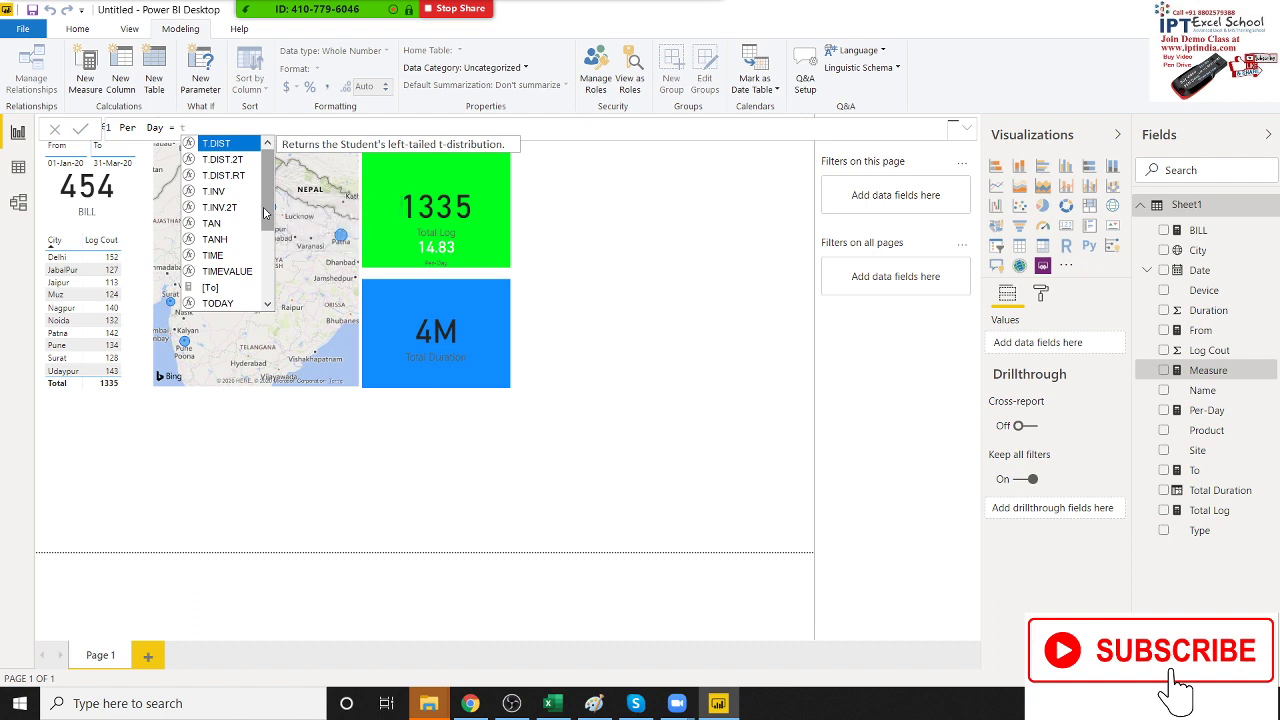
type("ot")
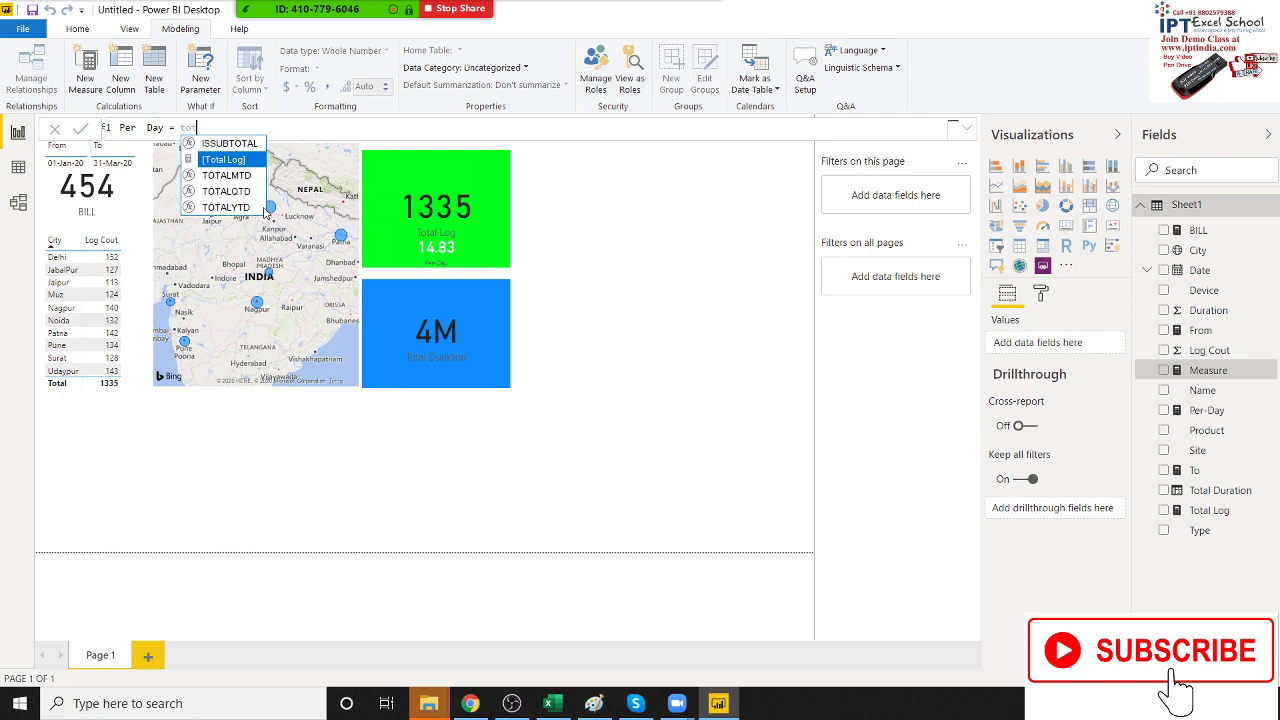
key("BackSpace")
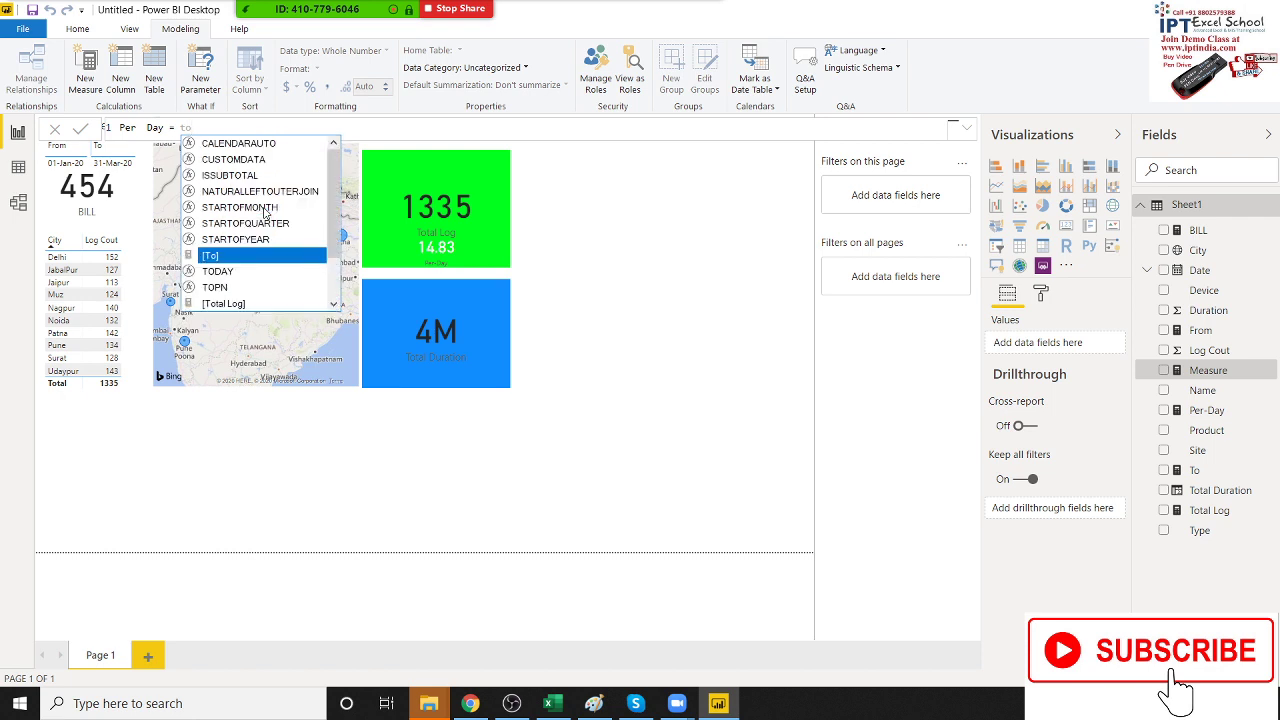
key("Down")
key("Down")
key("Down")
key("Down")
key("Down")
key("Down")
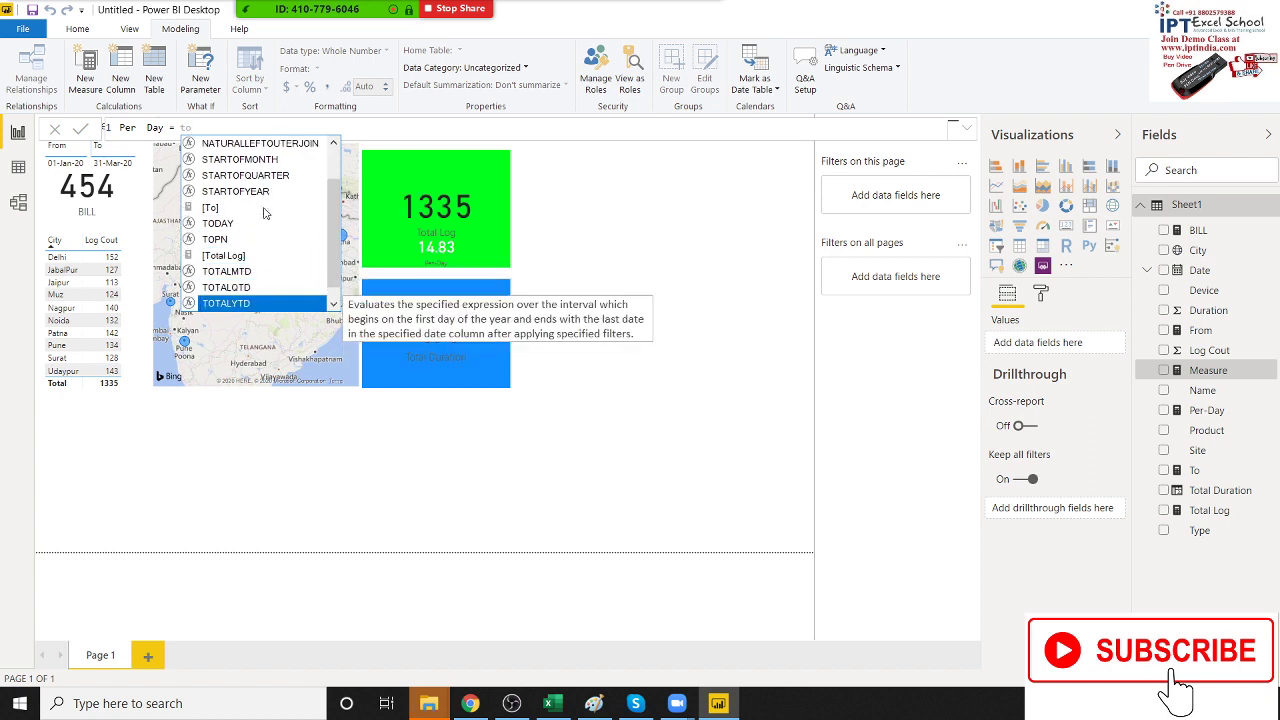
key("BackSpace")
key("BackSpace")
type("du")
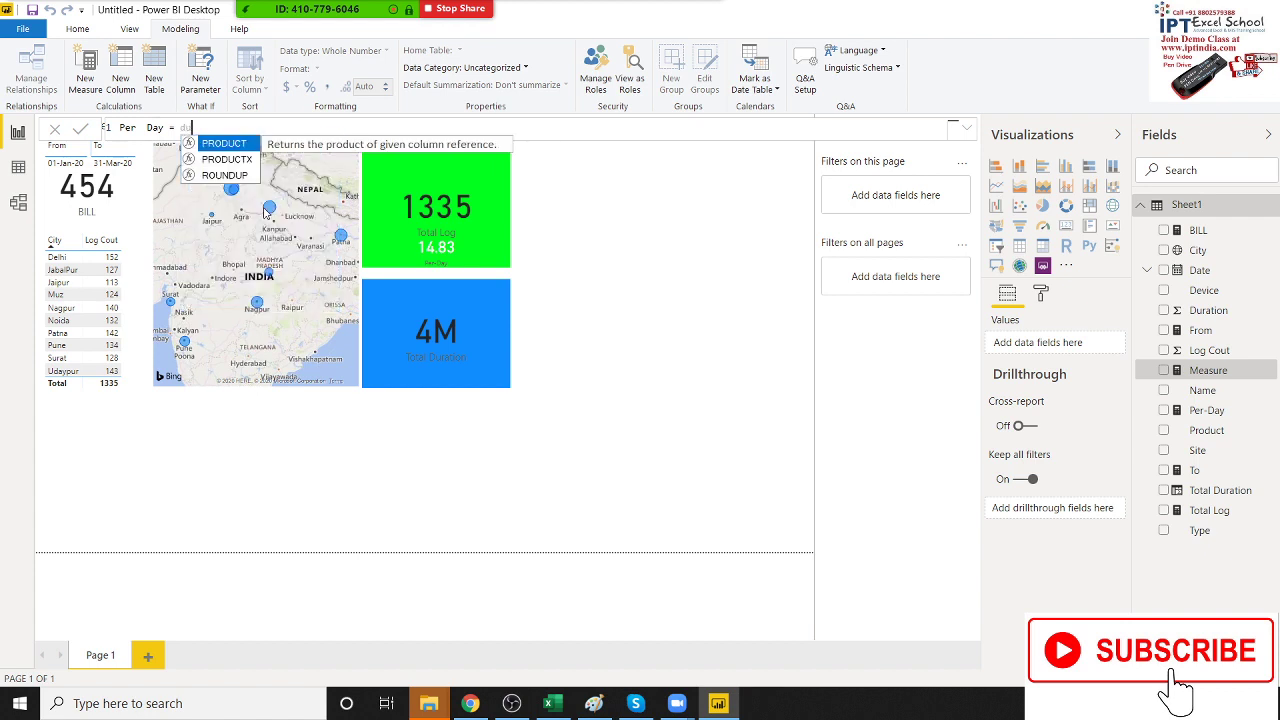
type("d")
key("BackSpace")
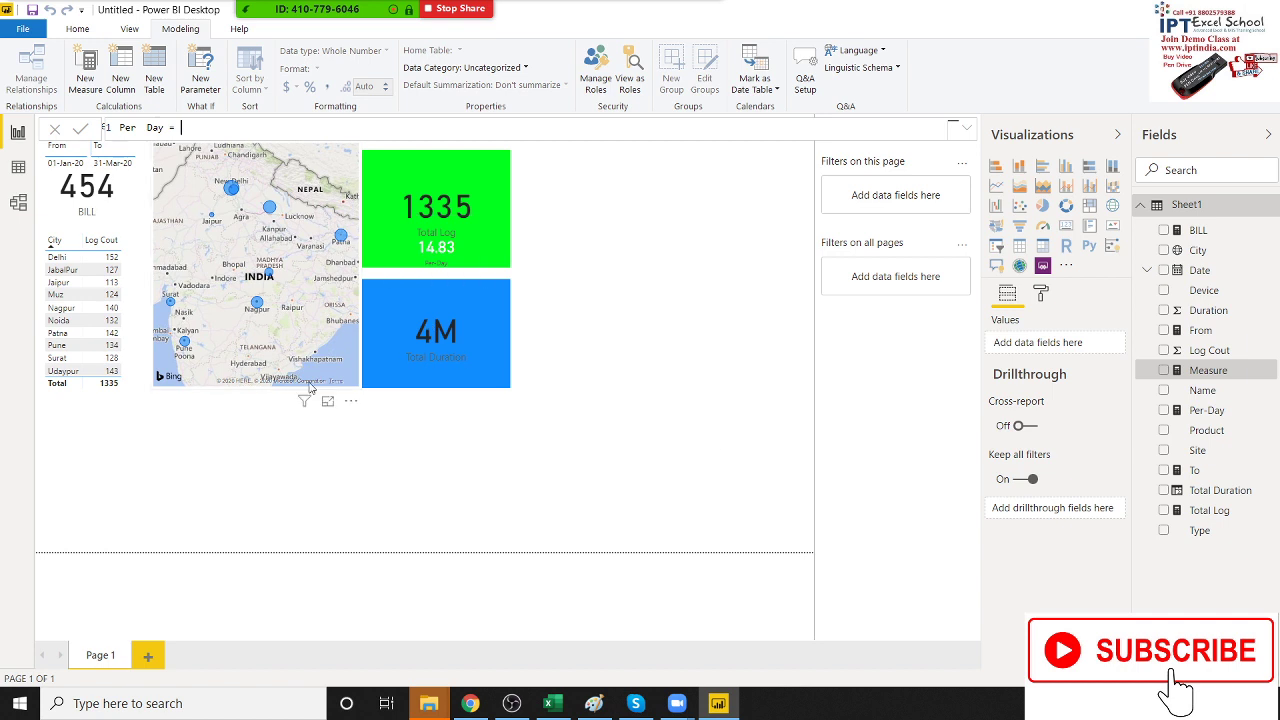
type("tota")
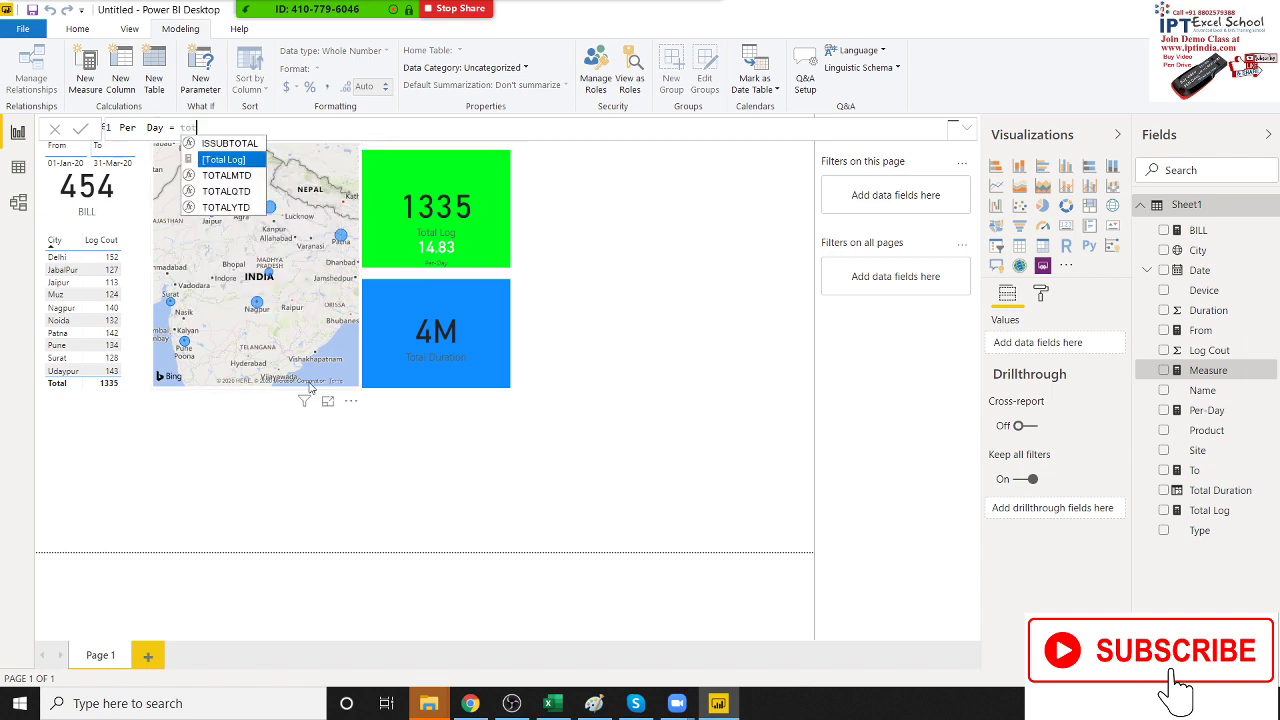
type("l")
type(" #")
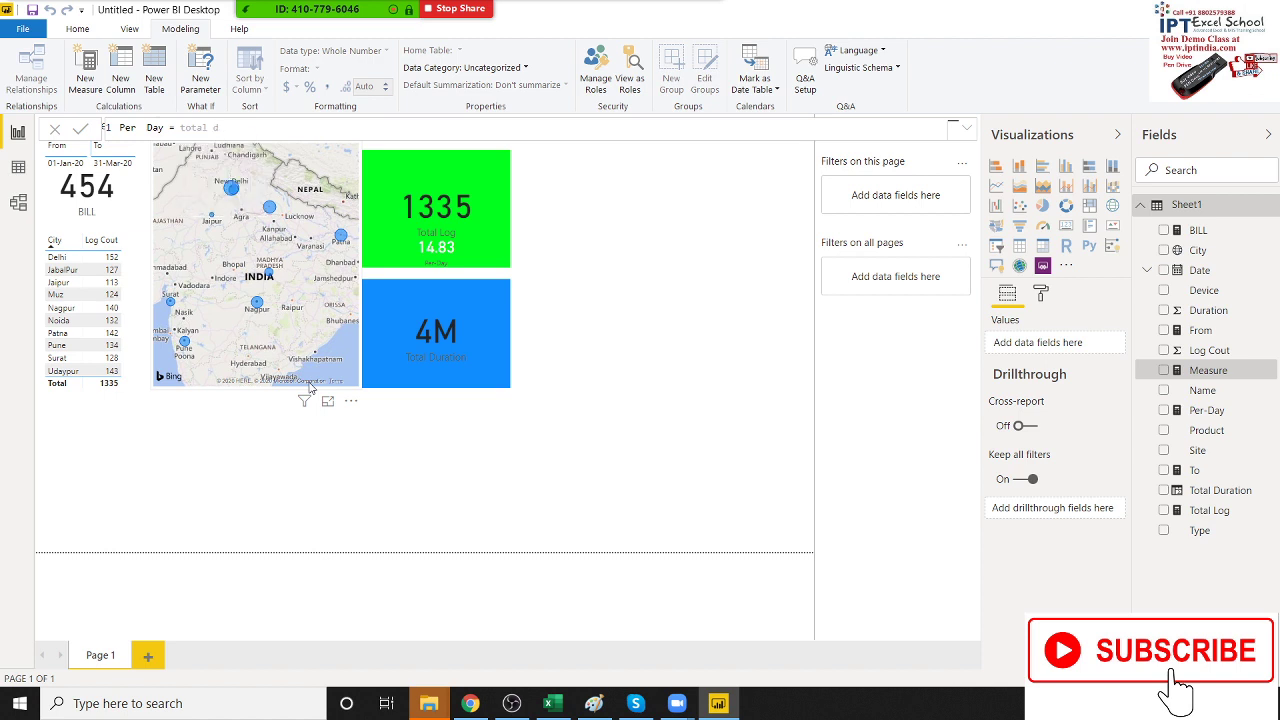
key("BackSpace")
key("BackSpace")
key("BackSpace")
key("BackSpace")
key("BackSpace")
key("BackSpace")
key("BackSpace")
Step: Browse the Sheet1 column suggestions, rename the measure Per_Day, then erase the whole formula
type("she")
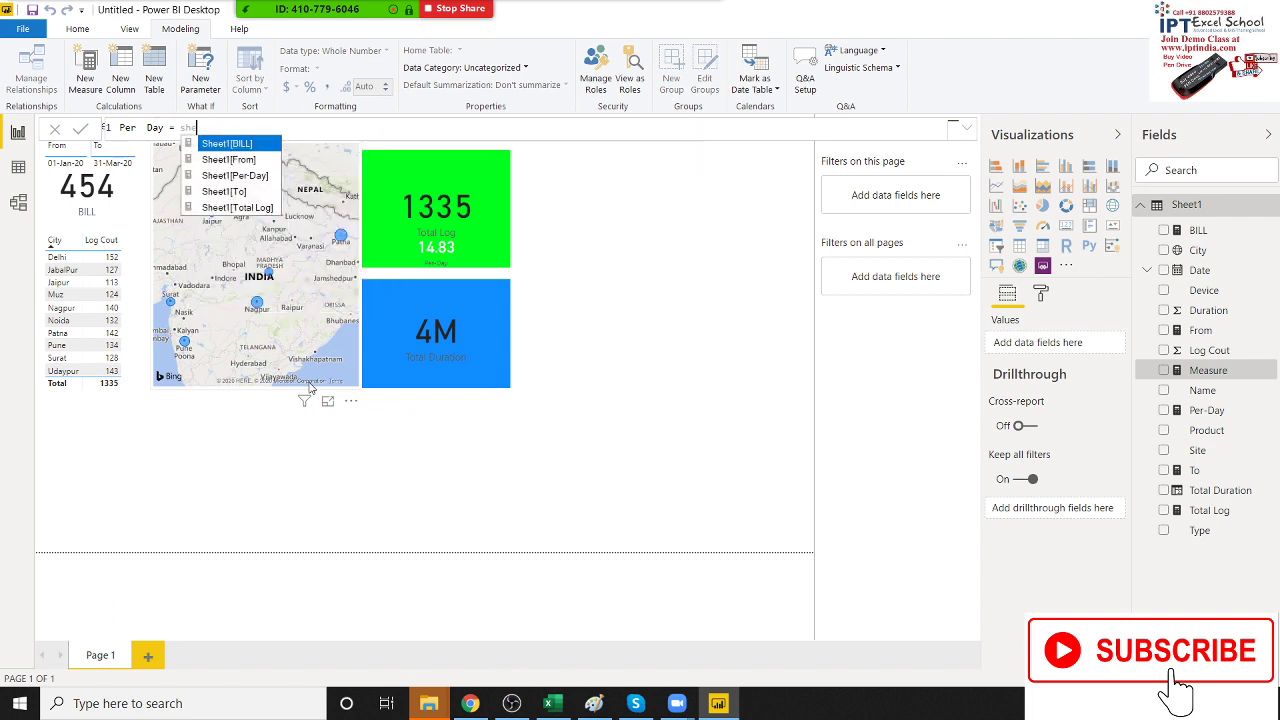
type("et")
key("Down")
key("Down")
key("Down")
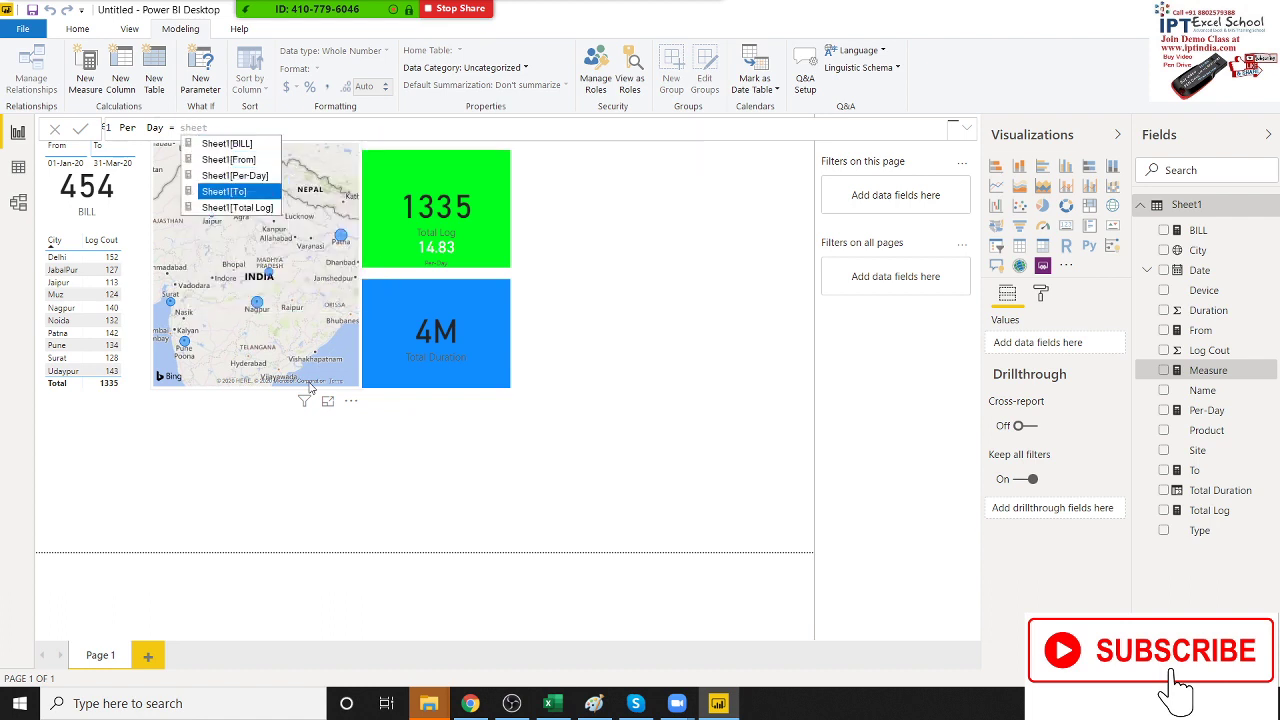
key("Down")
key("Up")
key("Up")
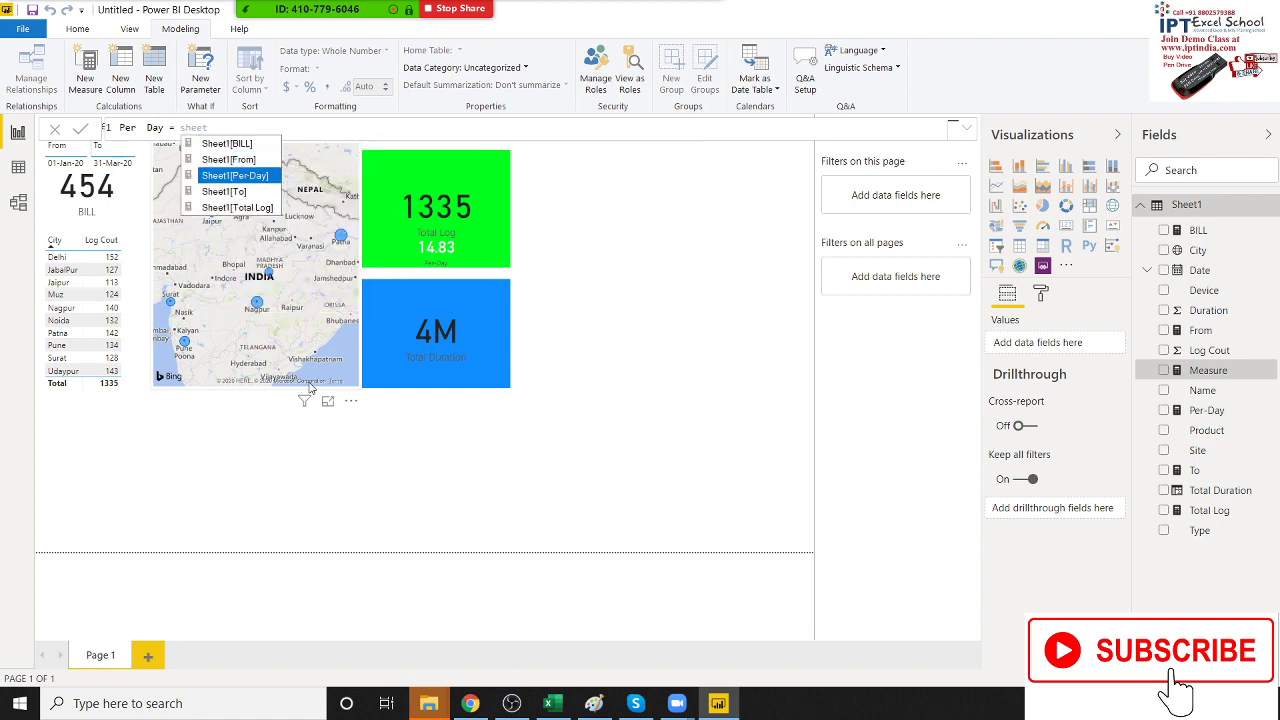
key("Up")
key("Up")
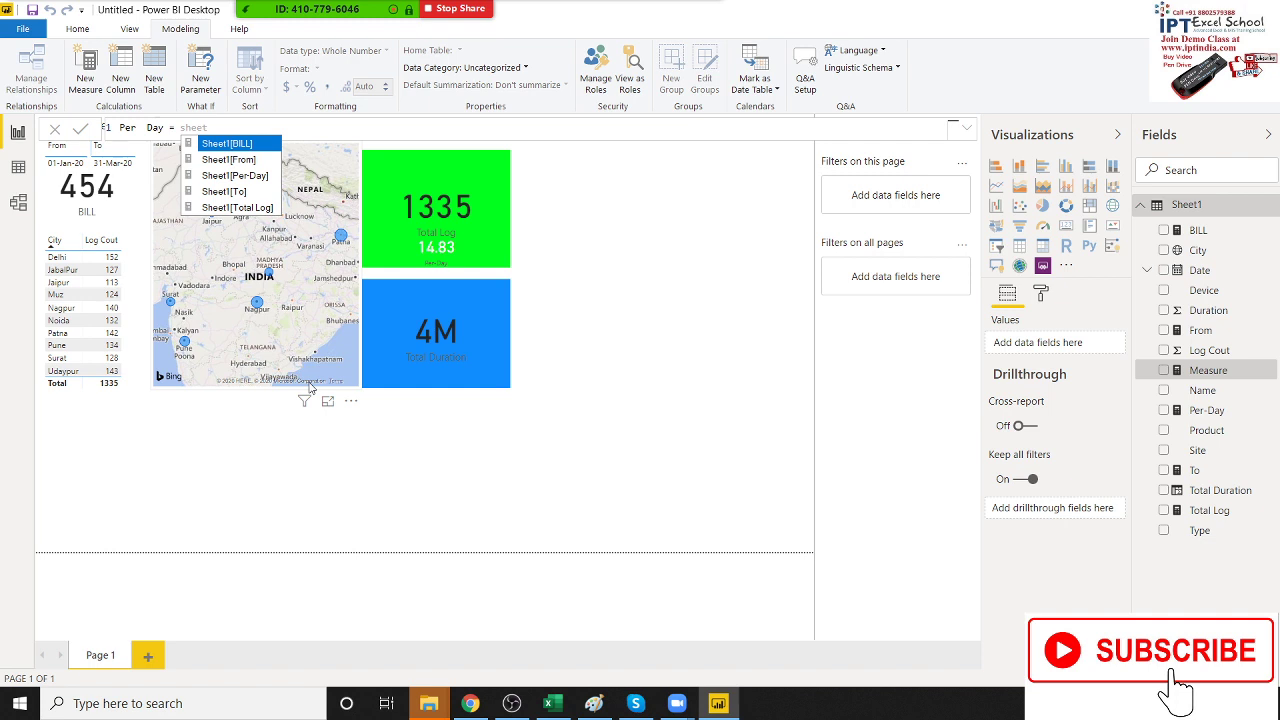
key("BackSpace")
key("BackSpace")
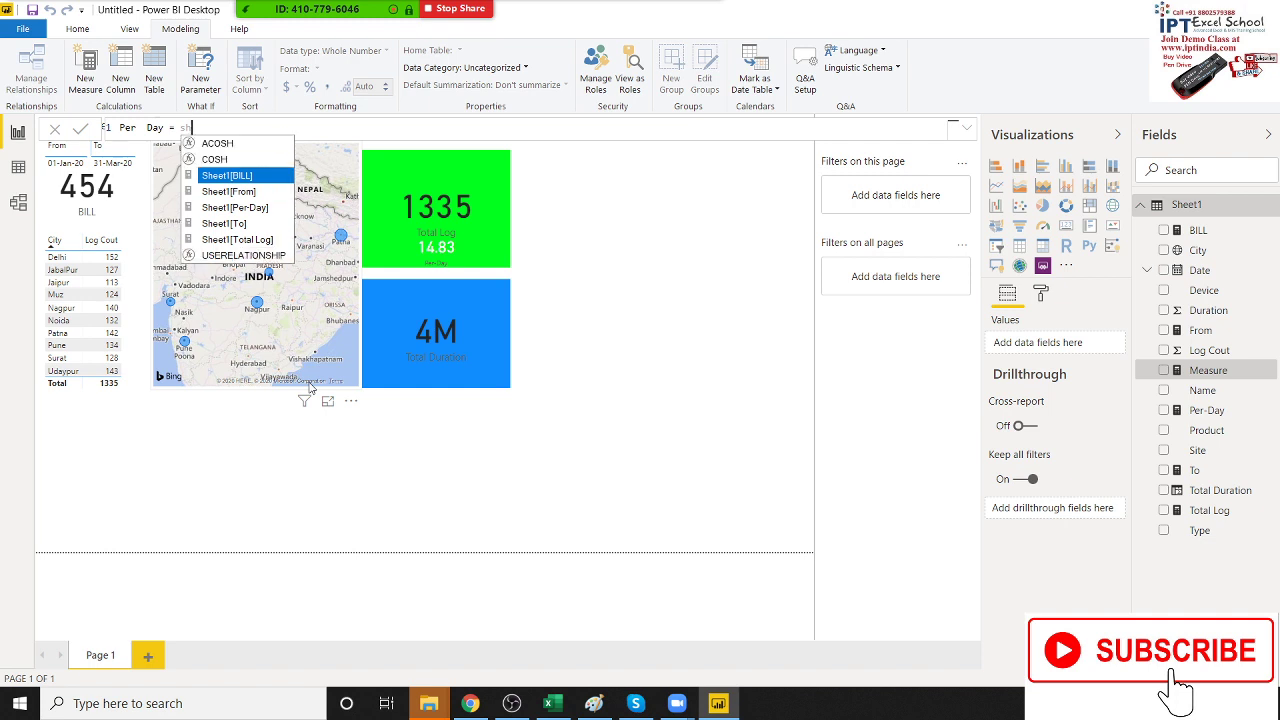
key("BackSpace")
key("BackSpace")
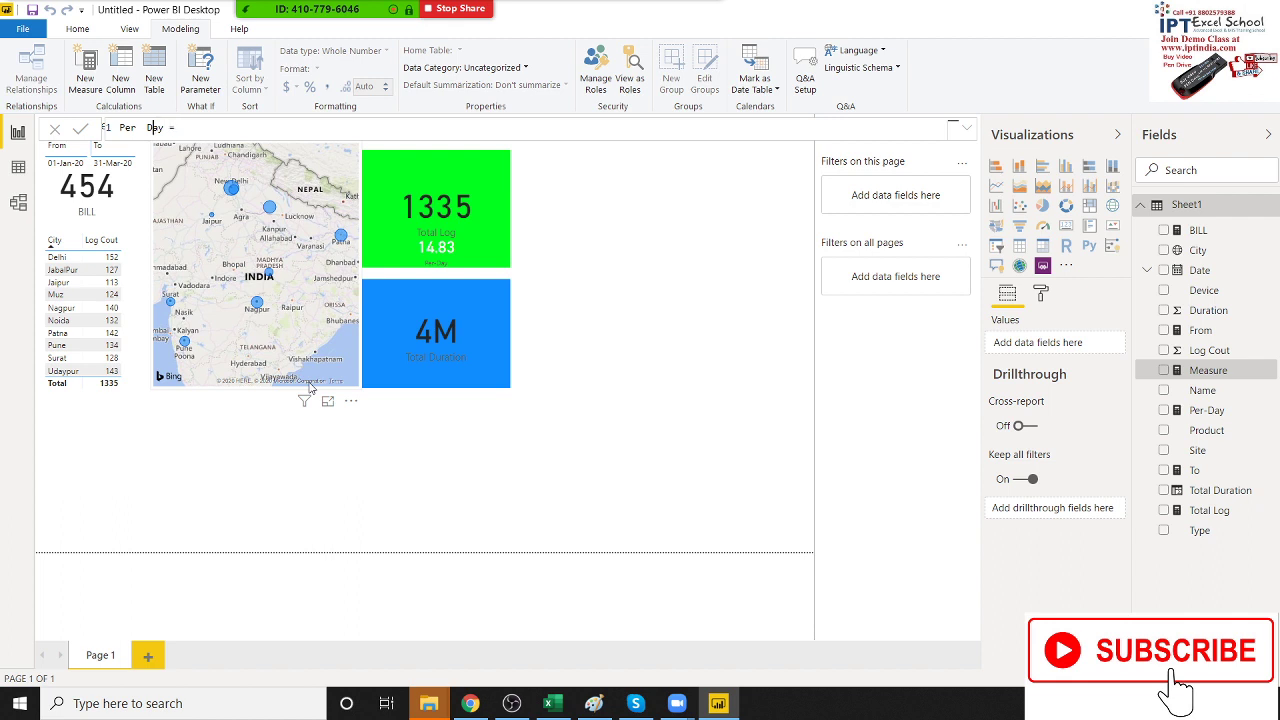
key("BackSpace")
type("_")
type("t")
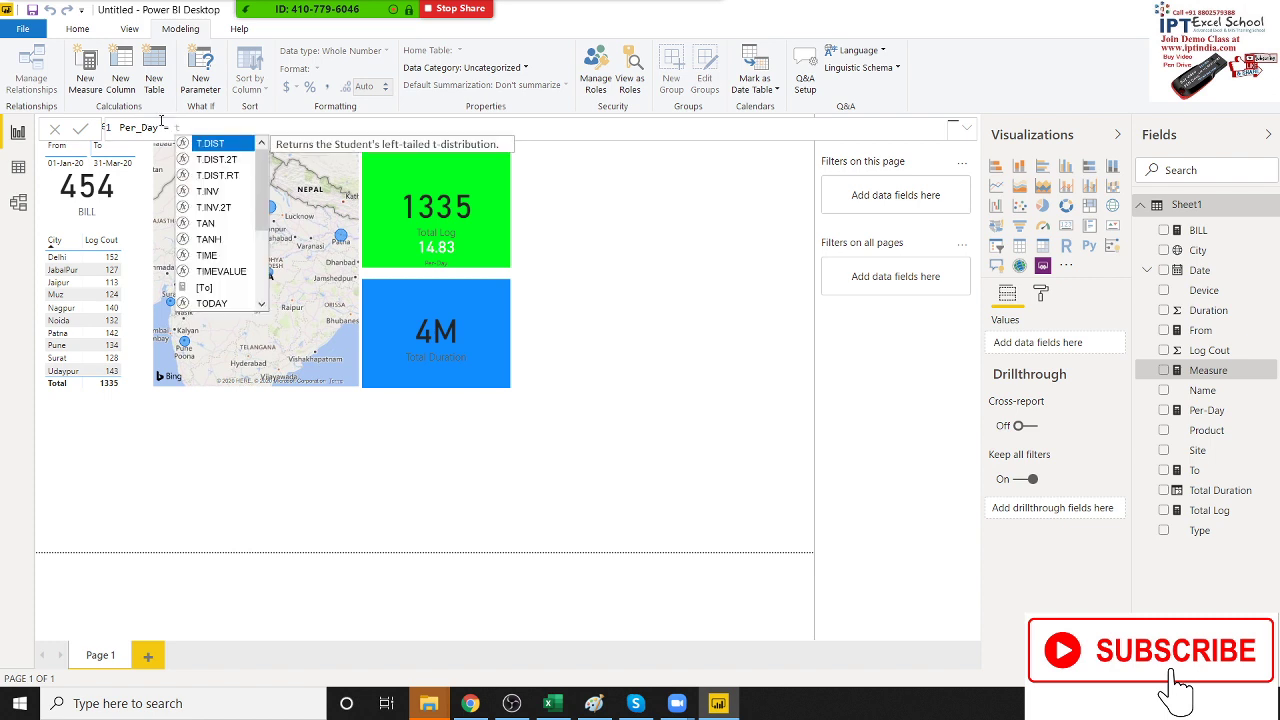
type("ota")
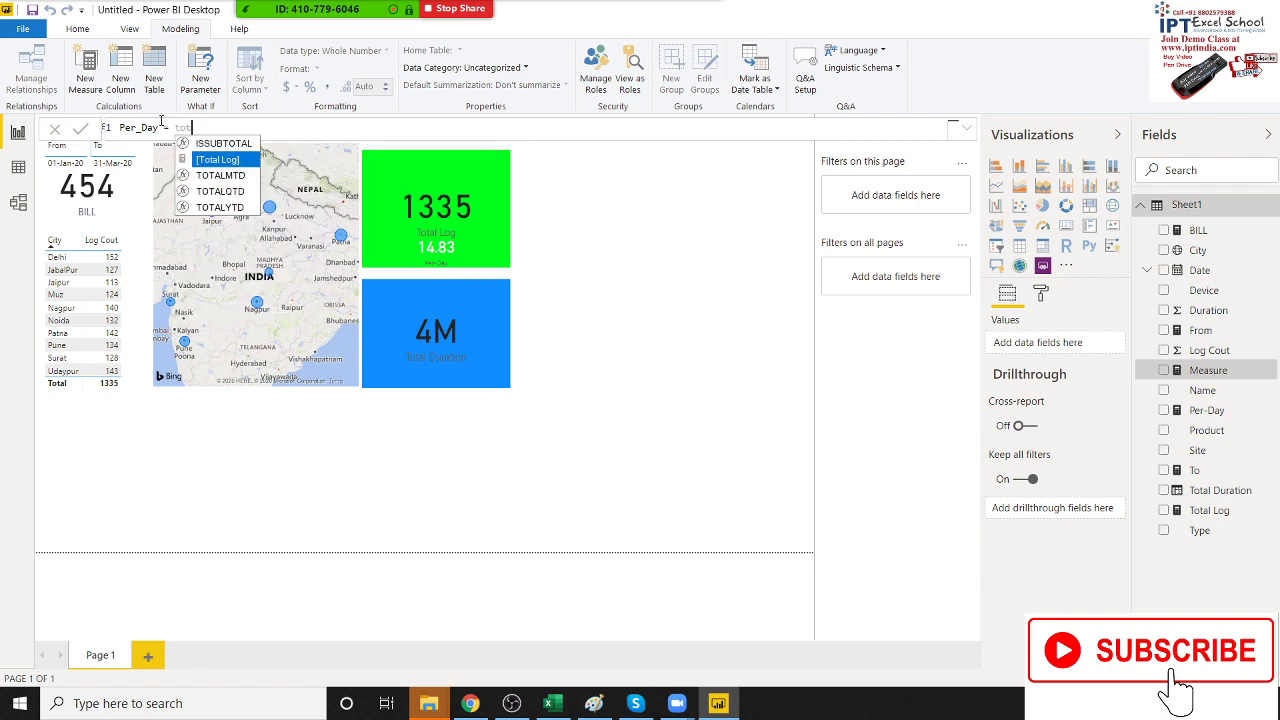
key("BackSpace")
key("BackSpace")
key("BackSpace")
key("BackSpace")
key("BackSpace")
key("BackSpace")
key("BackSpace")
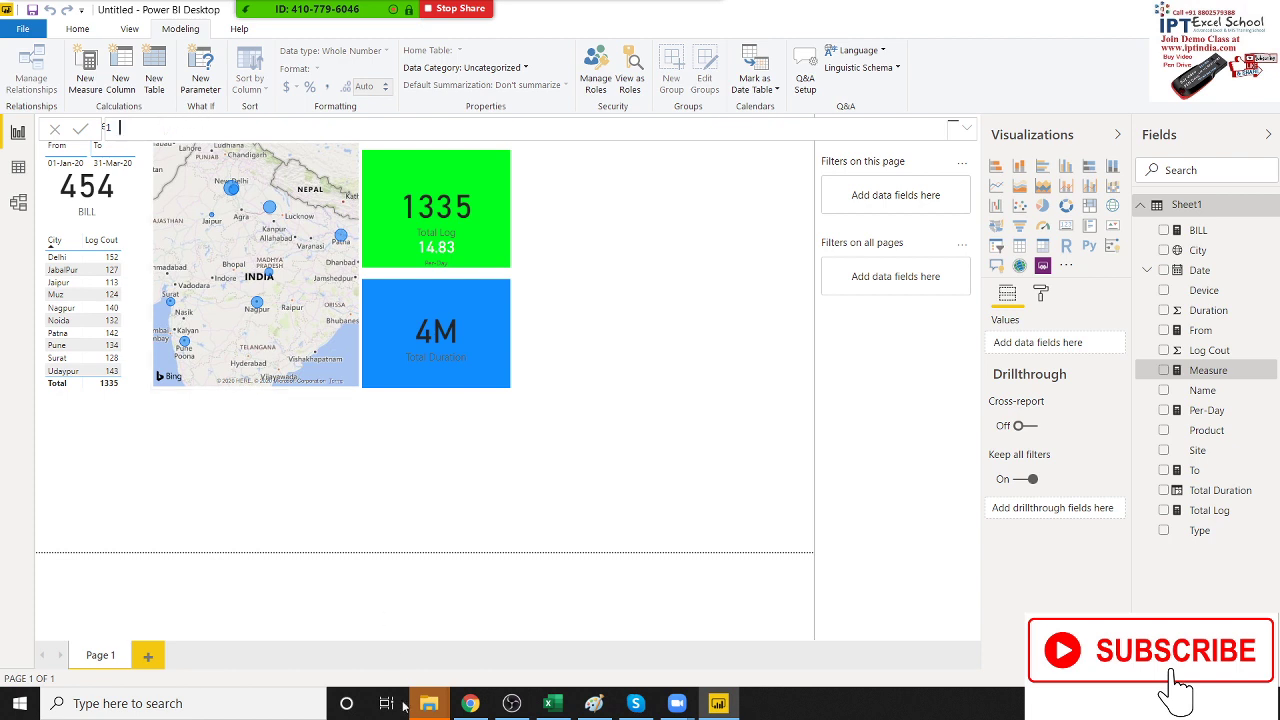
Step: Leave the empty formula and add a default measure named Measure to Sheet1, dismissing a meeting window
left_click(385, 622)
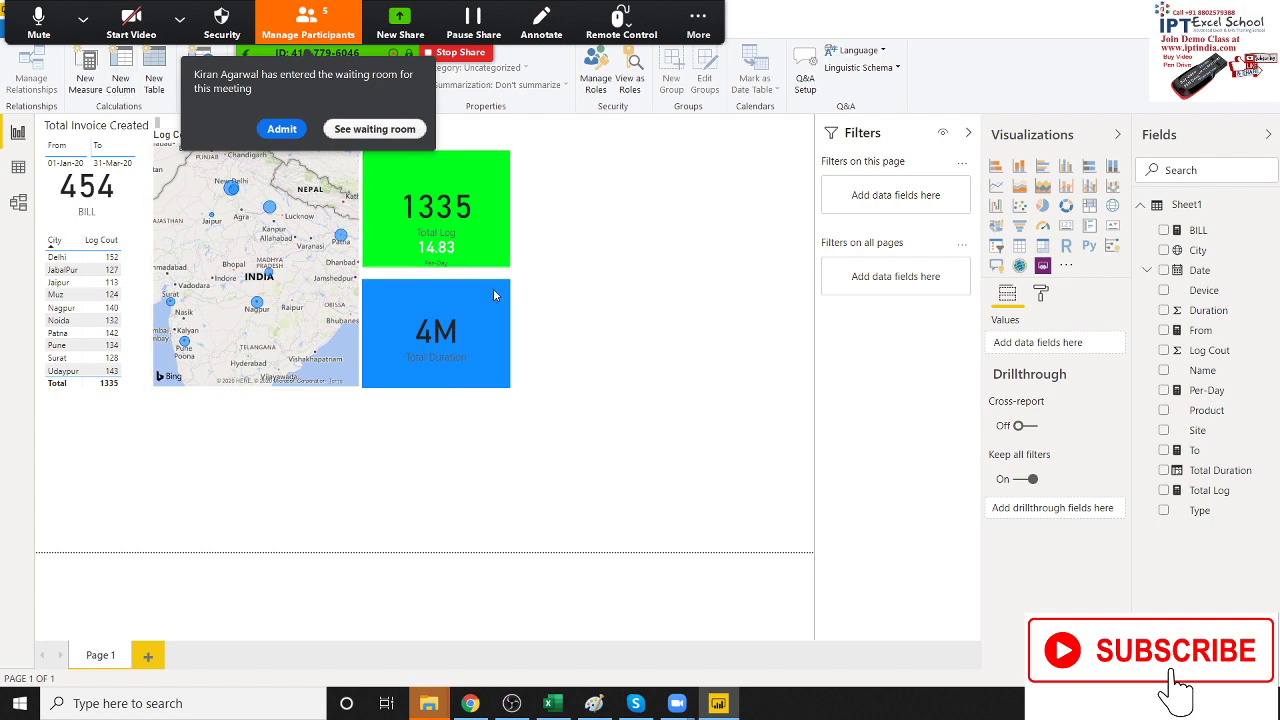
left_click(93, 88)
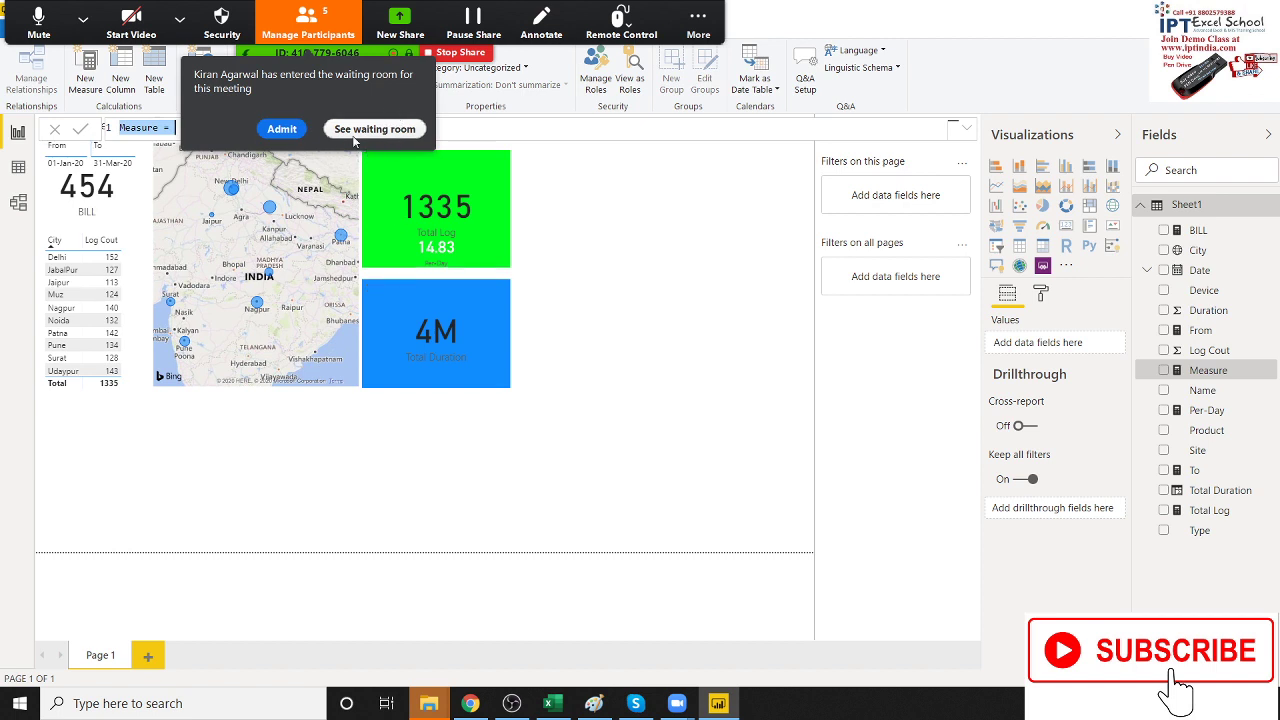
left_click(390, 130)
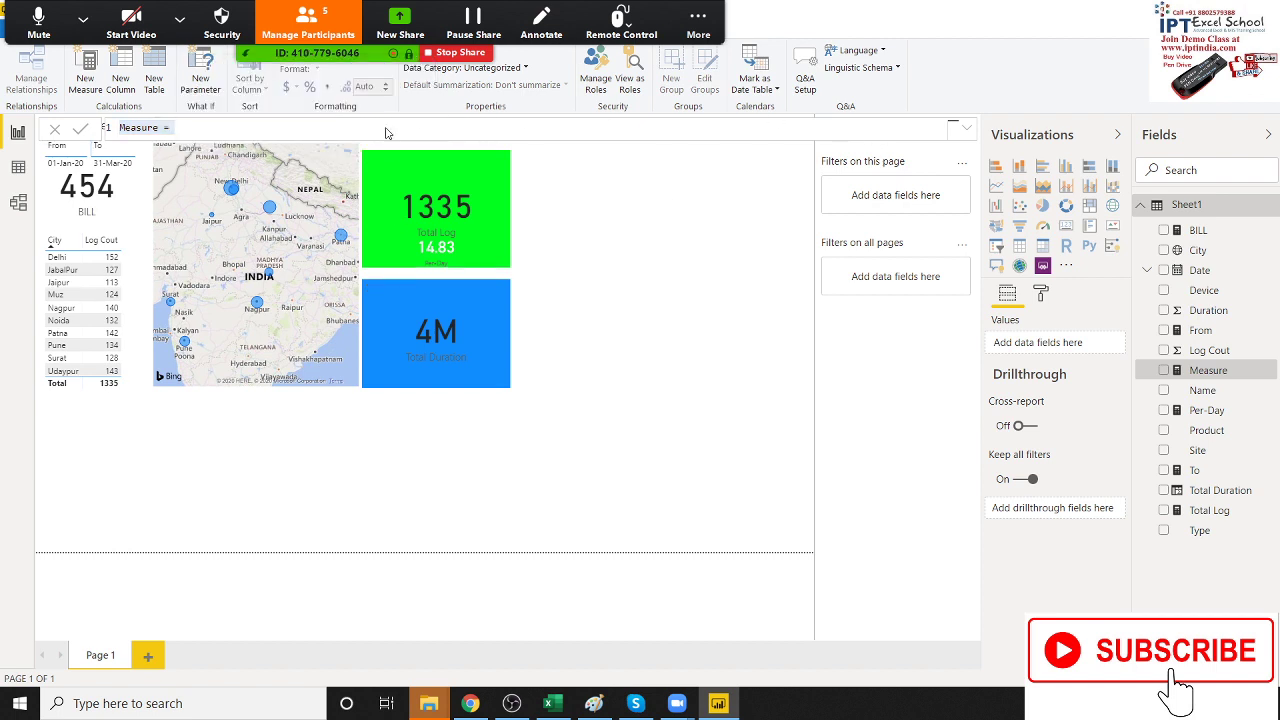
left_click(780, 207)
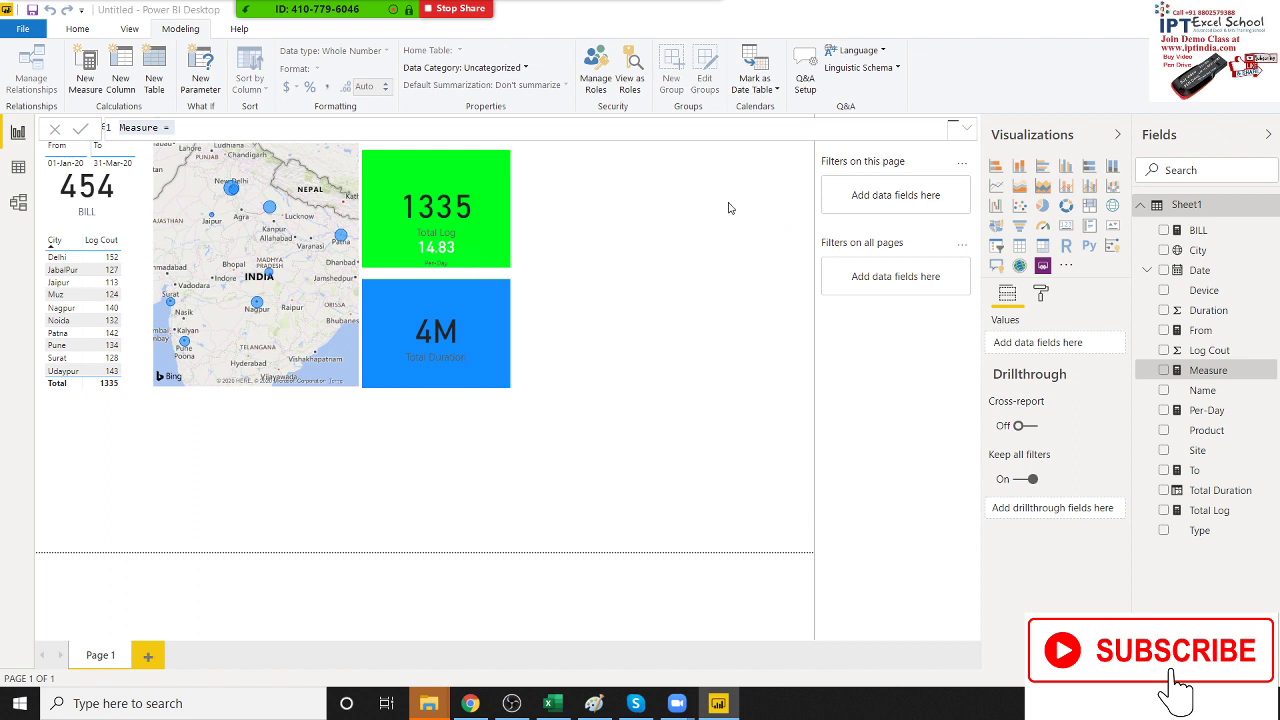
Step: Rename the measure to Per and start its formula as SUM of Total Duration
double_click(150, 127)
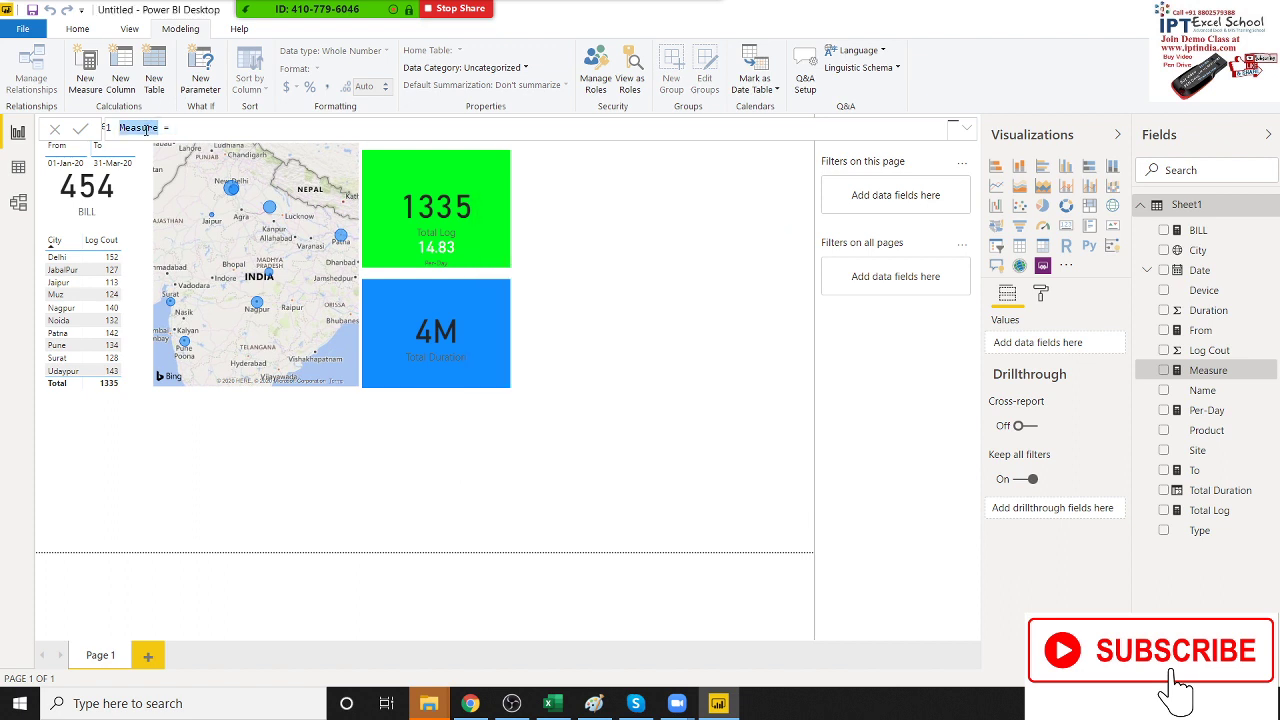
key("BackSpace")
type("Per")
left_click(167, 133)
type("tot")
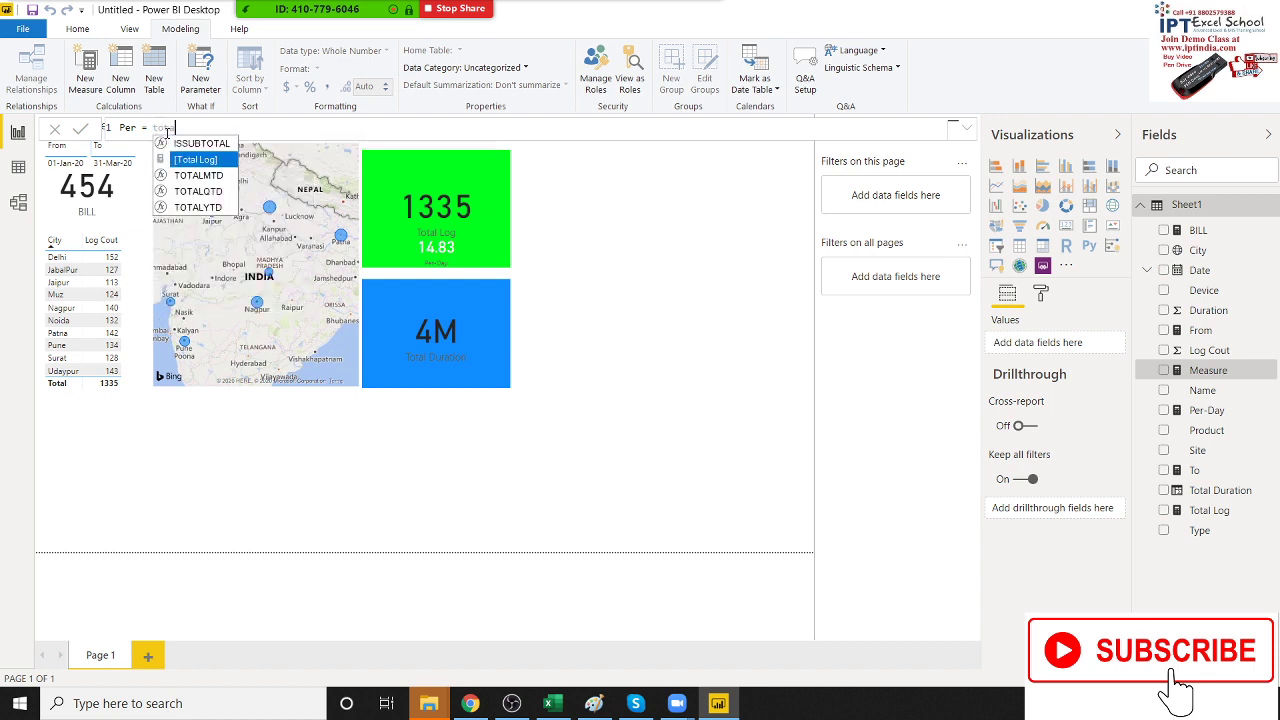
key("BackSpace")
key("BackSpace")
key("BackSpace")
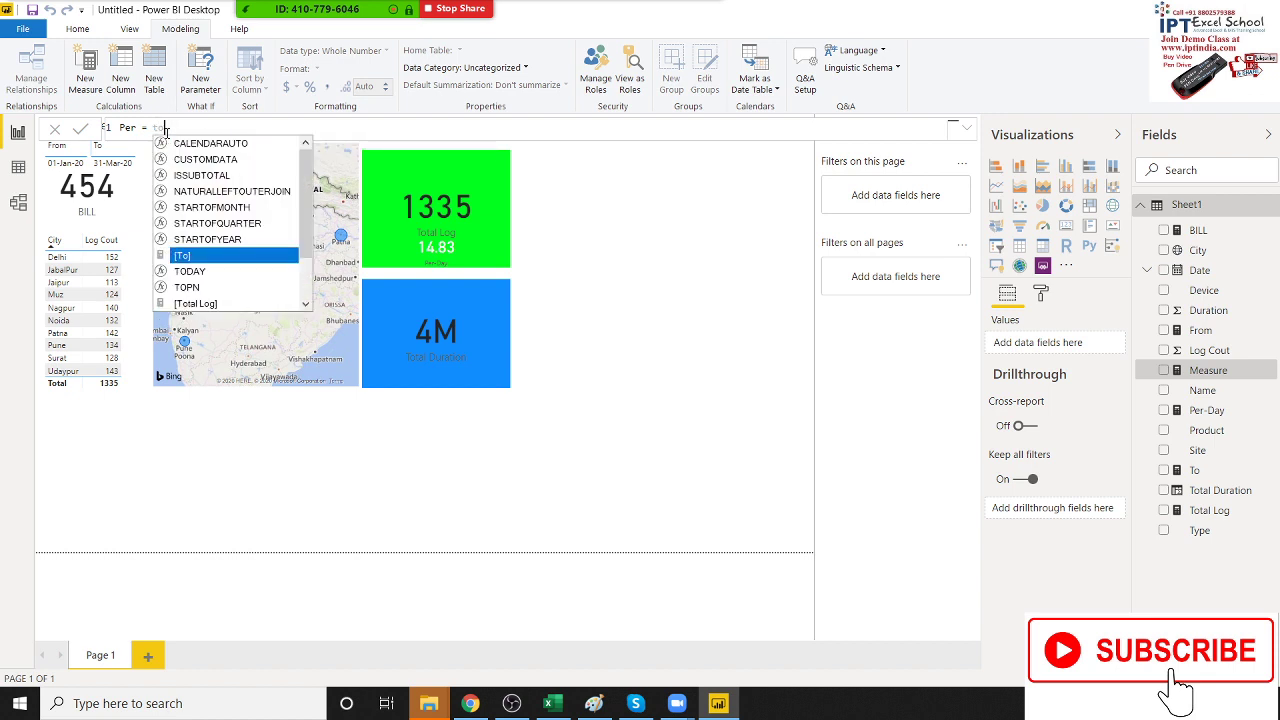
key("BackSpace")
type("sum")
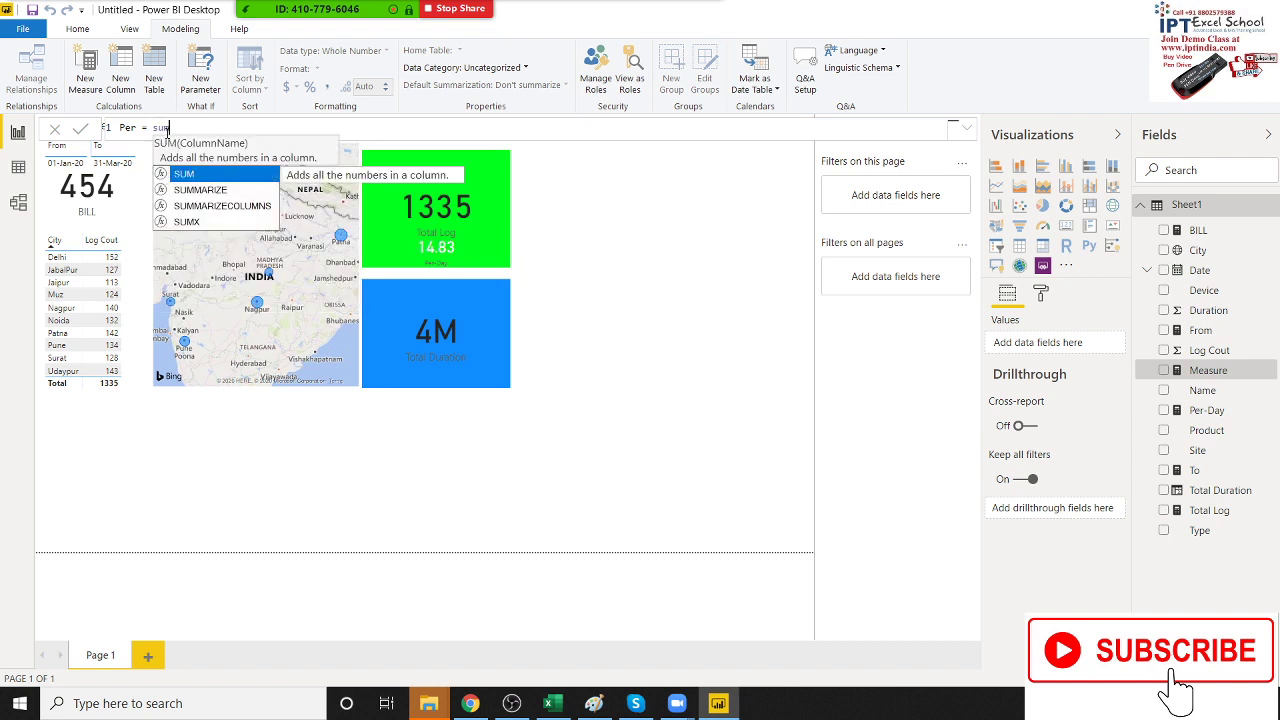
key("Tab")
key("Down")
key("Down")
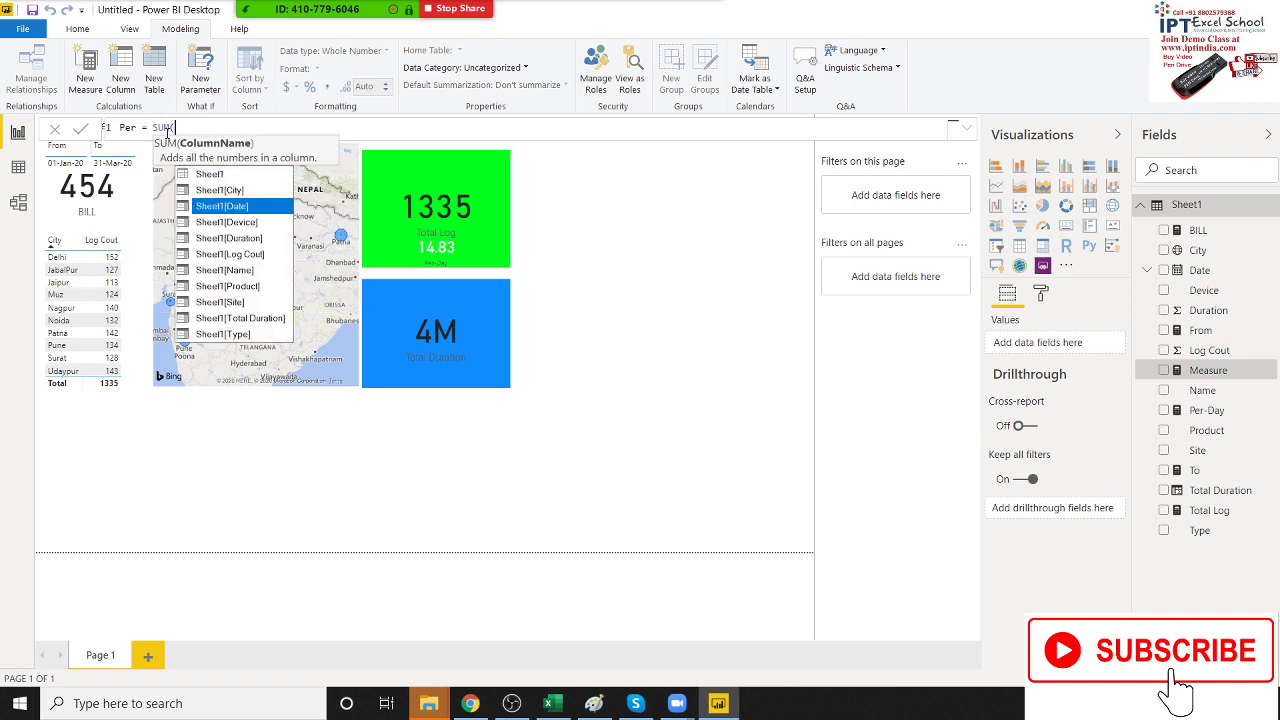
key("Down")
key("Down")
key("Down")
key("Down")
key("Down")
key("Down")
key("Down")
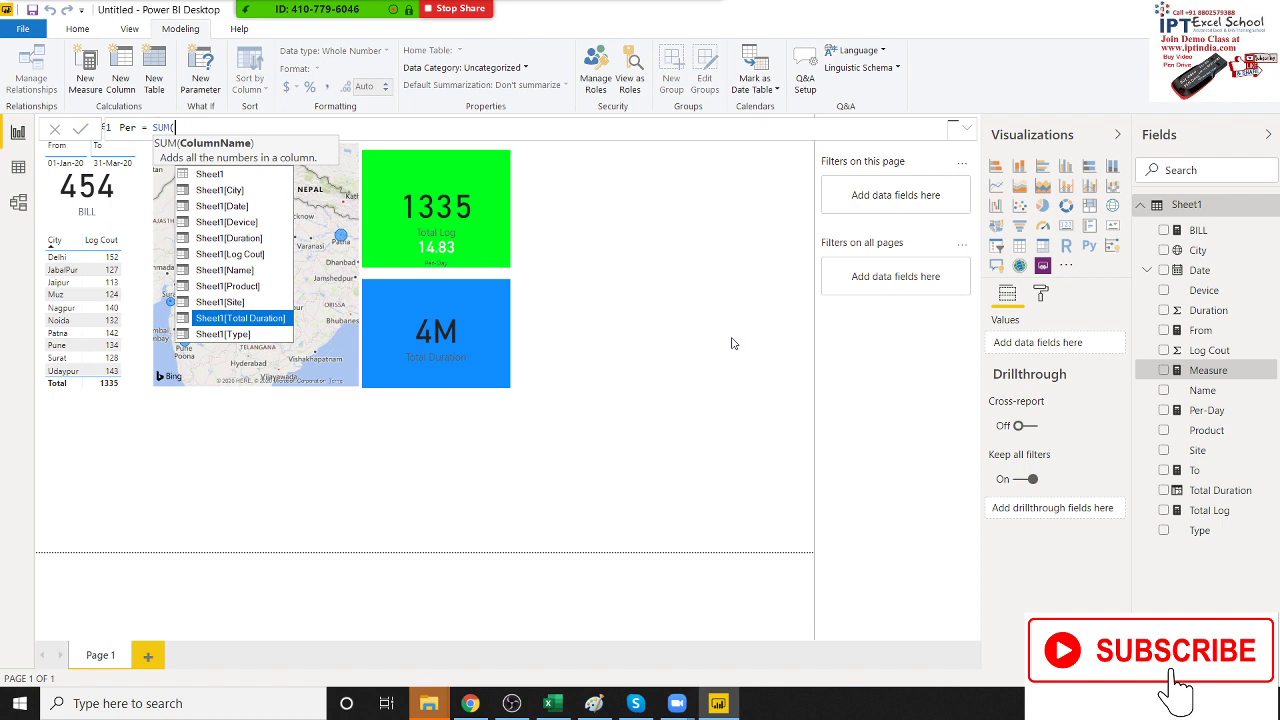
key("Tab")
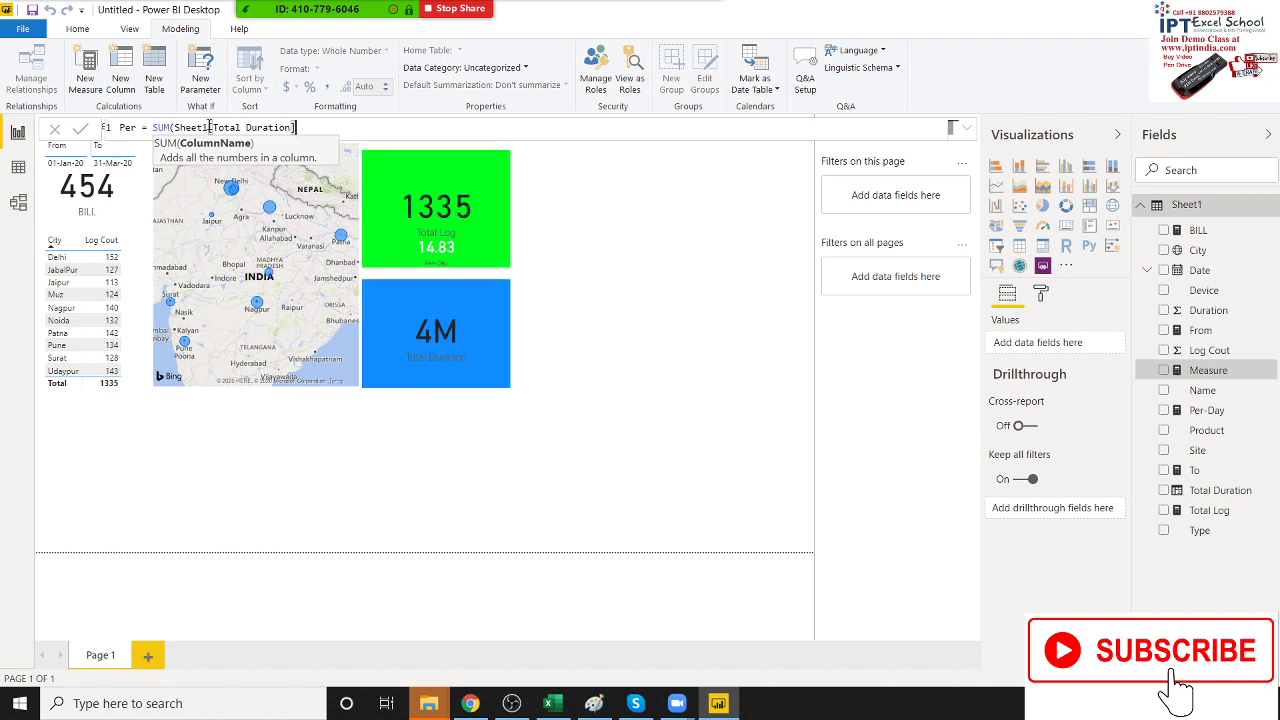
Step: Replace the expression with SUM(Sheet1[Duration]) followed by the [From]-[To] references
left_click(209, 127)
key("BackSpace")
key("BackSpace")
key("BackSpace")
key("BackSpace")
key("BackSpace")
key("BackSpace")
key("BackSpace")
key("BackSpace")
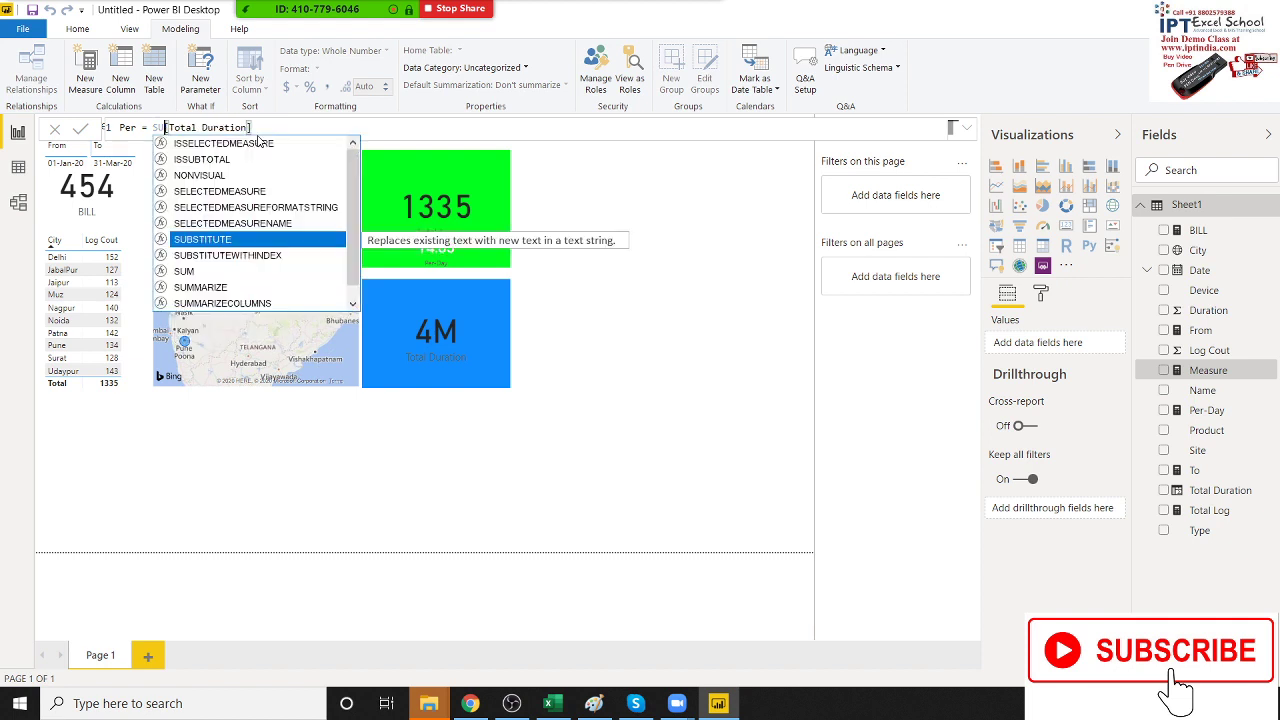
key("BackSpace")
key("BackSpace")
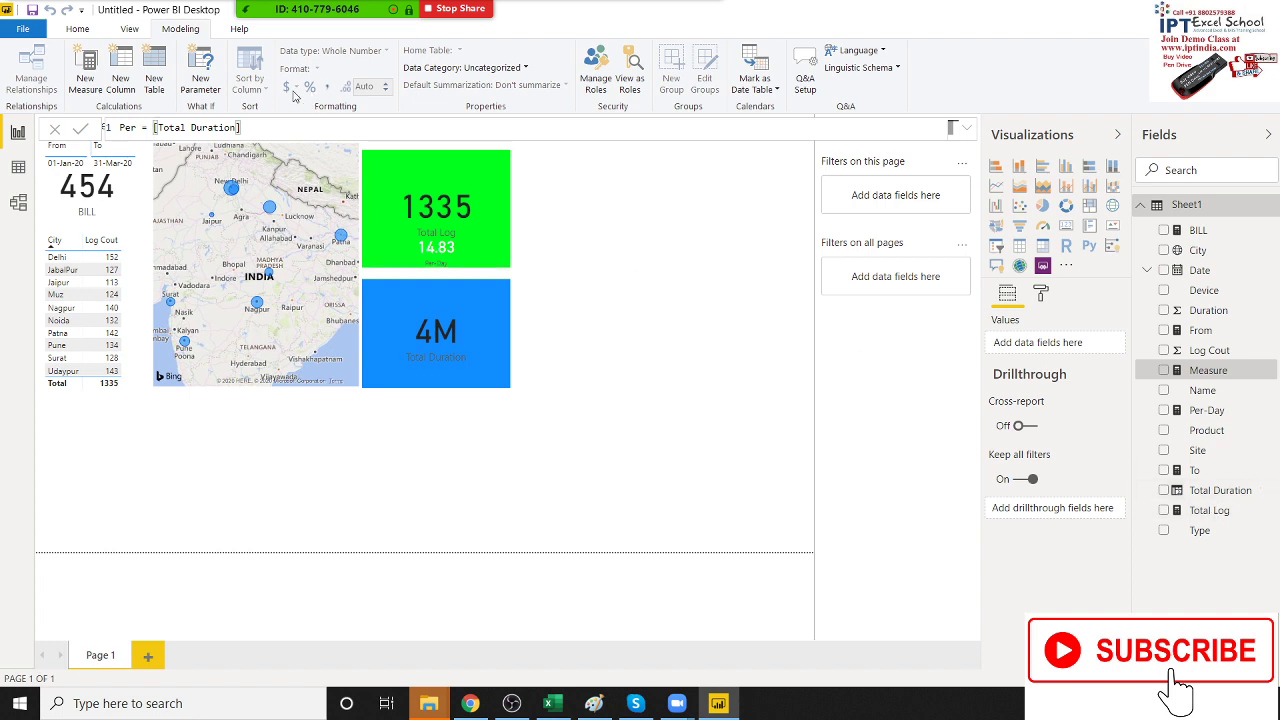
left_click(254, 127)
key("BackSpace")
key("BackSpace")
key("BackSpace")
key("BackSpace")
key("BackSpace")
type("SUM(")
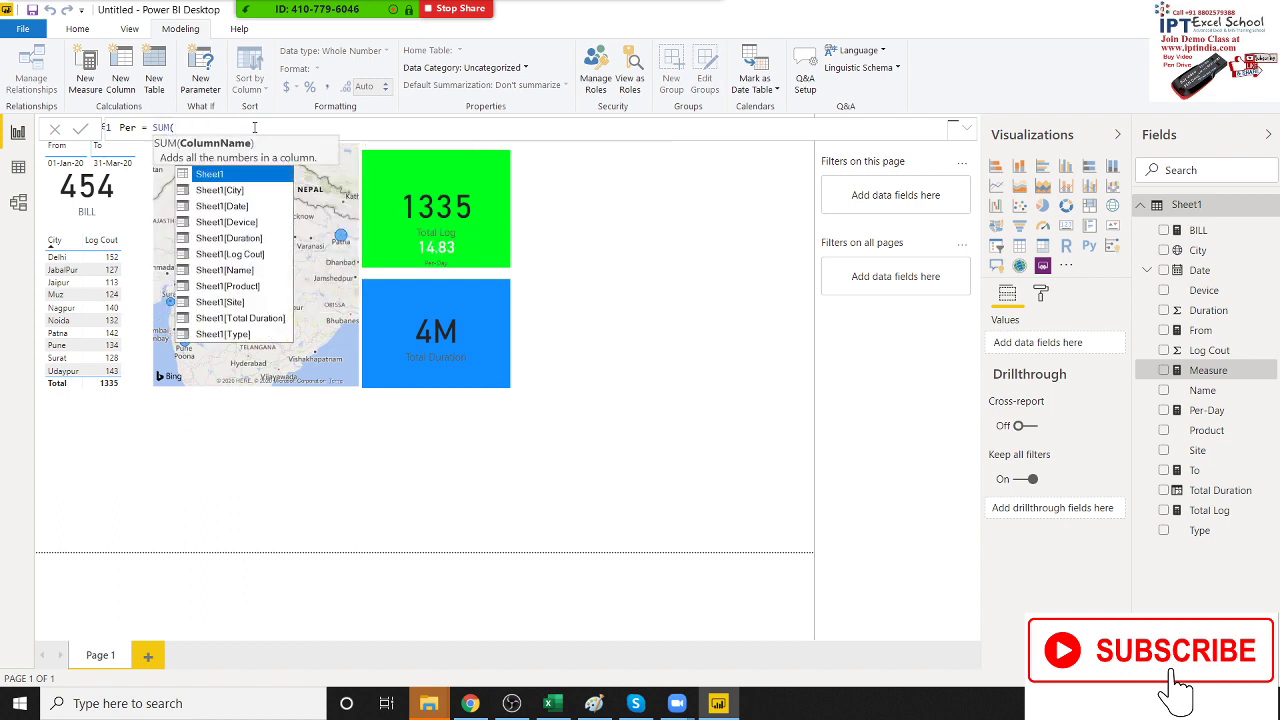
type("du")
key("Tab")
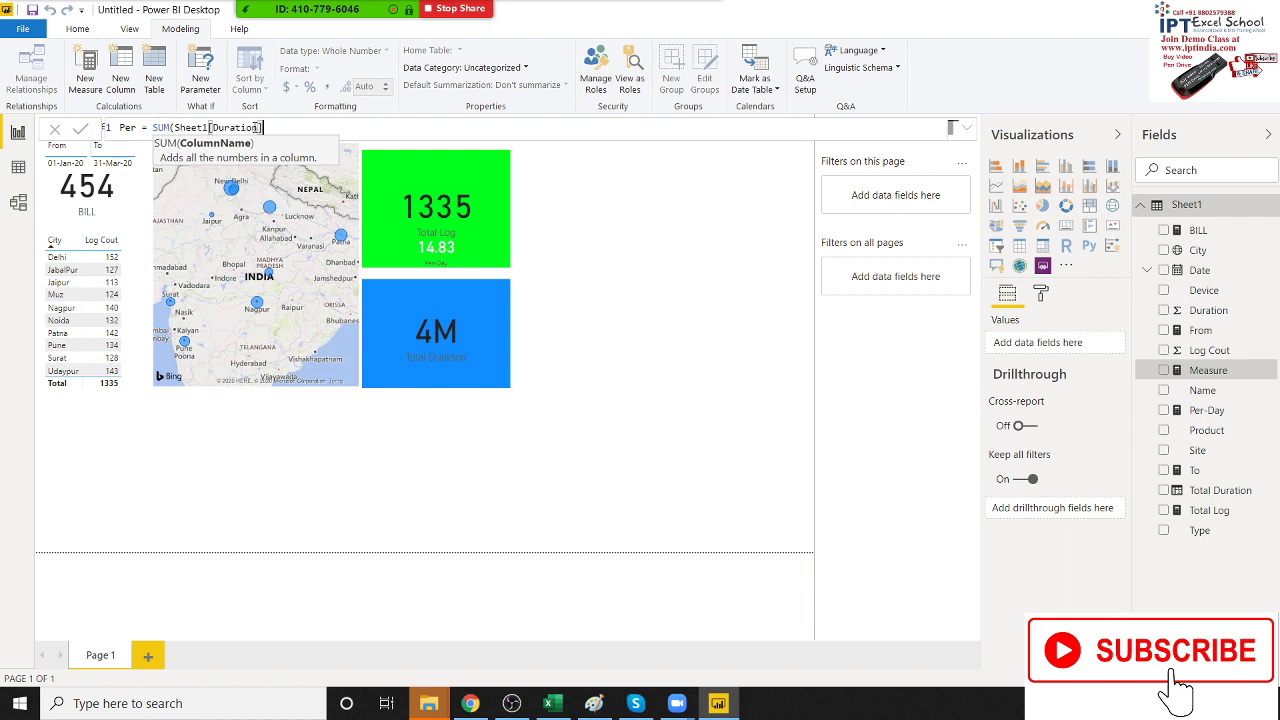
type(")-")
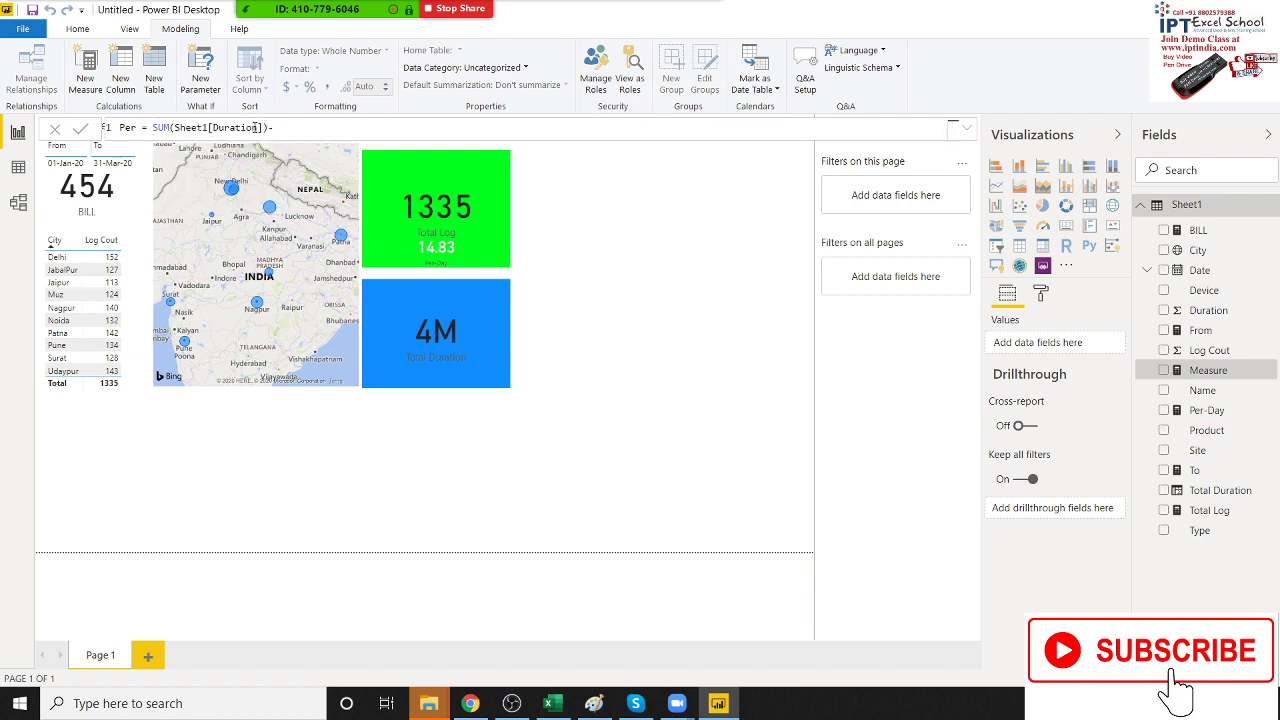
type("max")
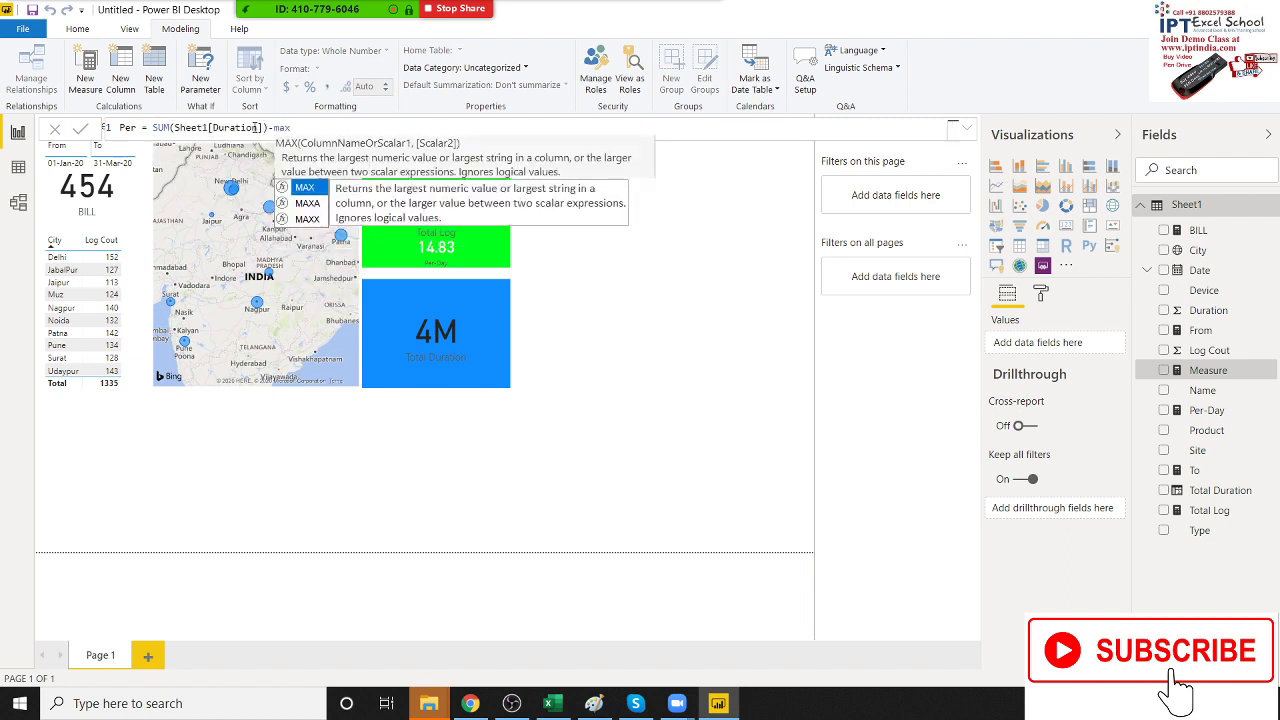
key("BackSpace")
key("BackSpace")
key("BackSpace")
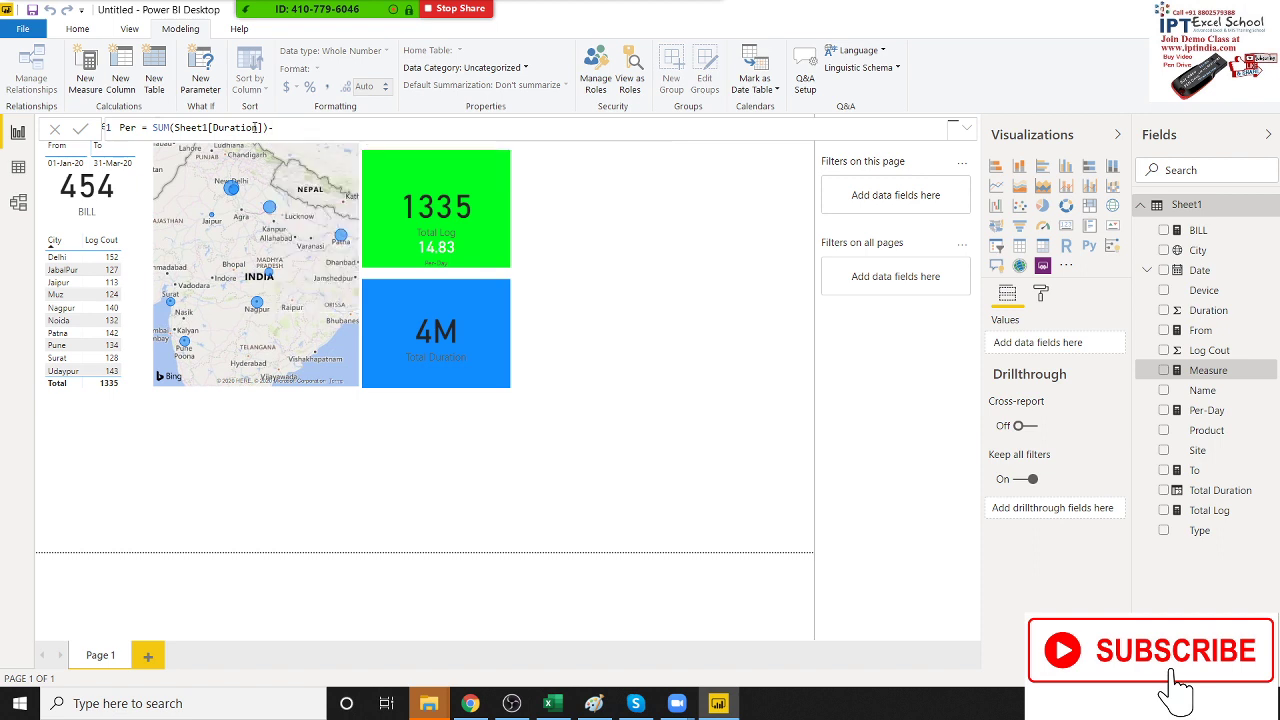
type("fr")
key("Tab")
type("-")
type("to")
key("Tab")
Step: Wrap [From]-[To] in parentheses, rename the measure Per_day, and commit the formula
key("Left")
key("Left")
key("Left")
type("(")
left_click(395, 128)
type(")")
type(")")
left_click(143, 128)
type("_day")
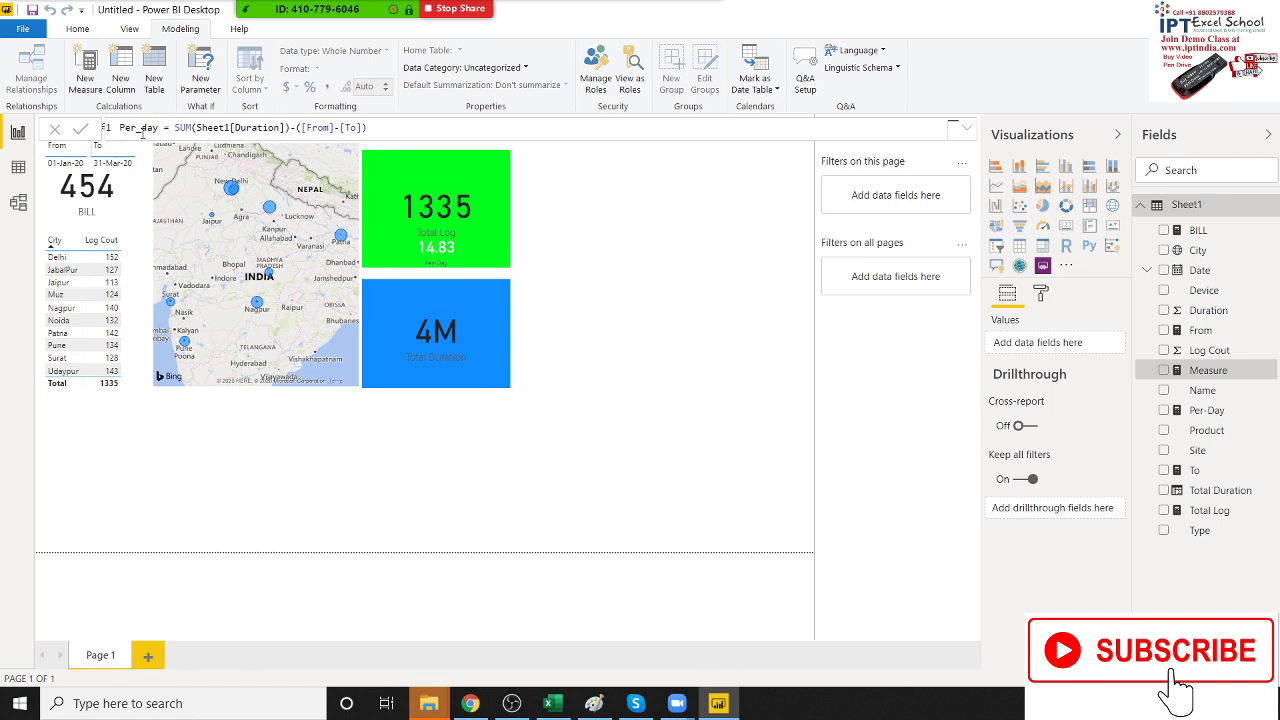
key("Return")
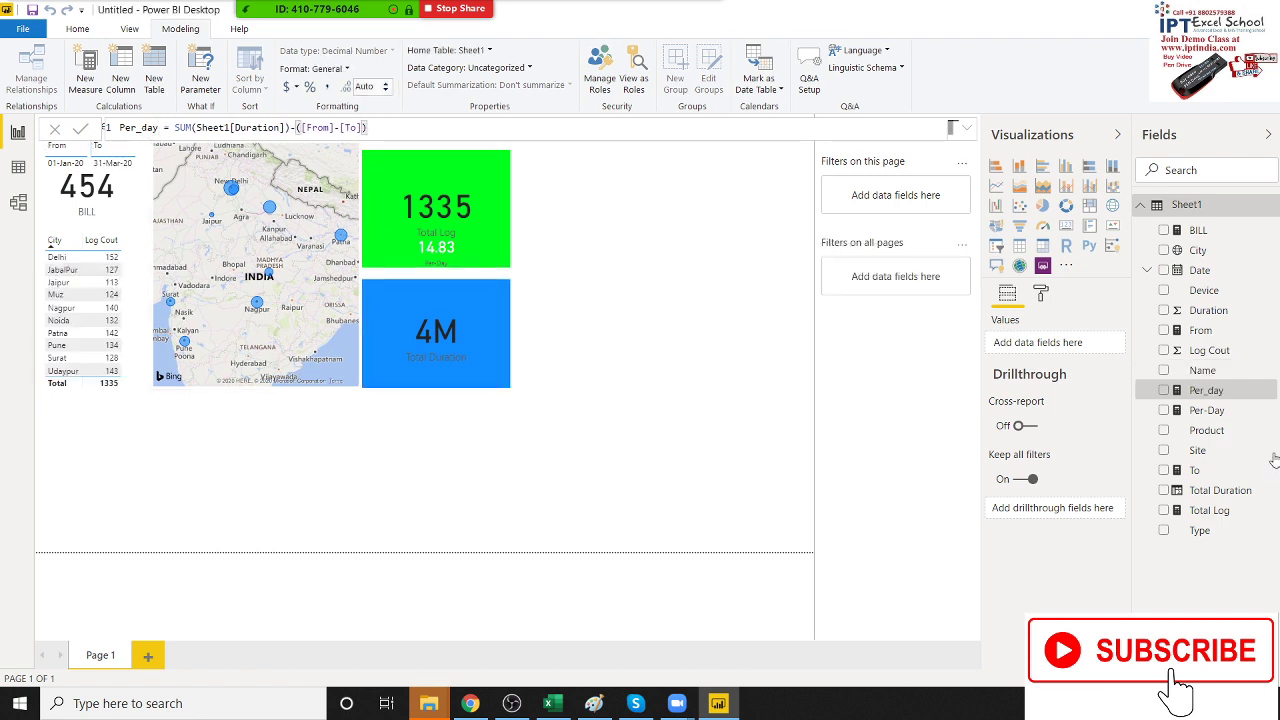
left_click_drag(1200, 396, 443, 385)
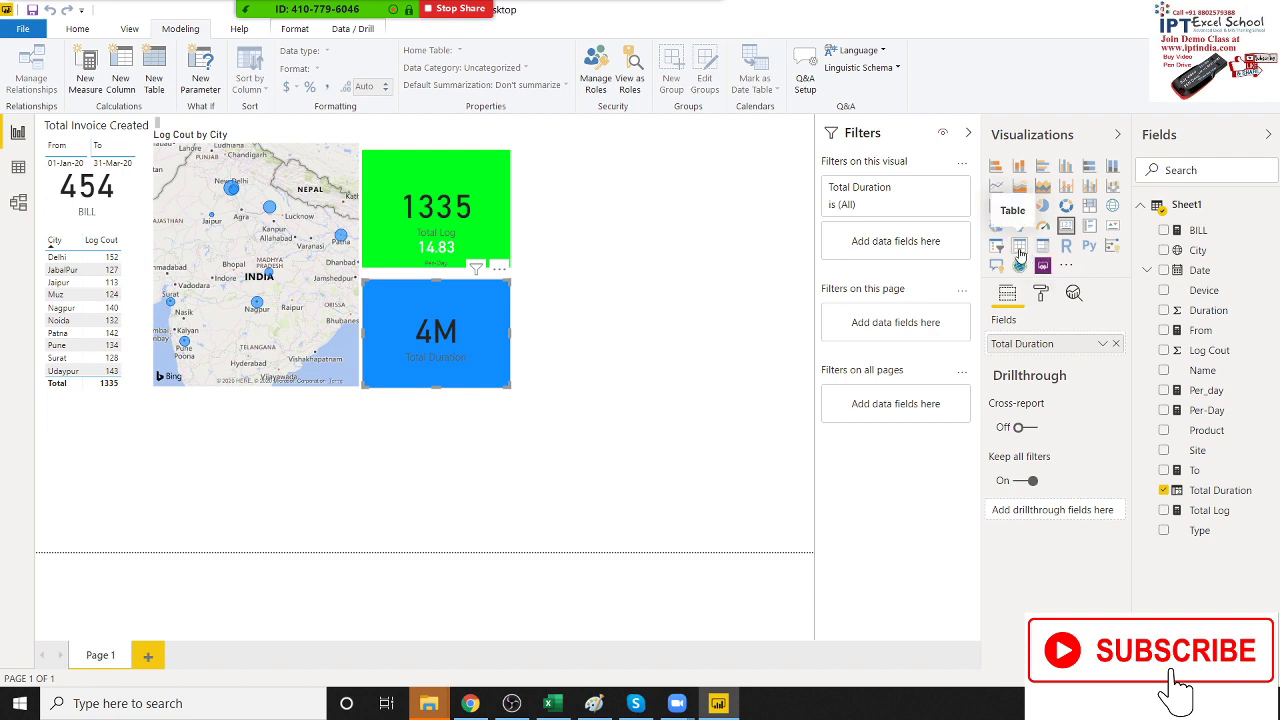
left_click(1020, 250)
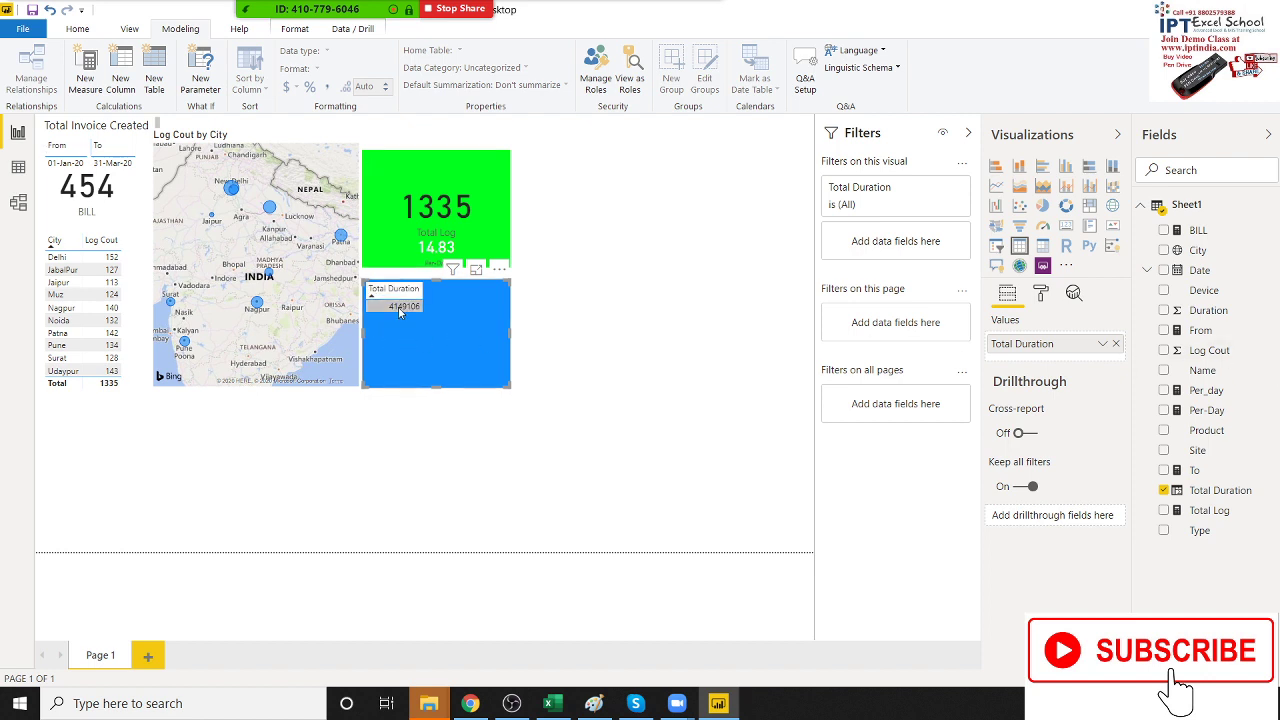
key("Delete")
key("ctrl+a")
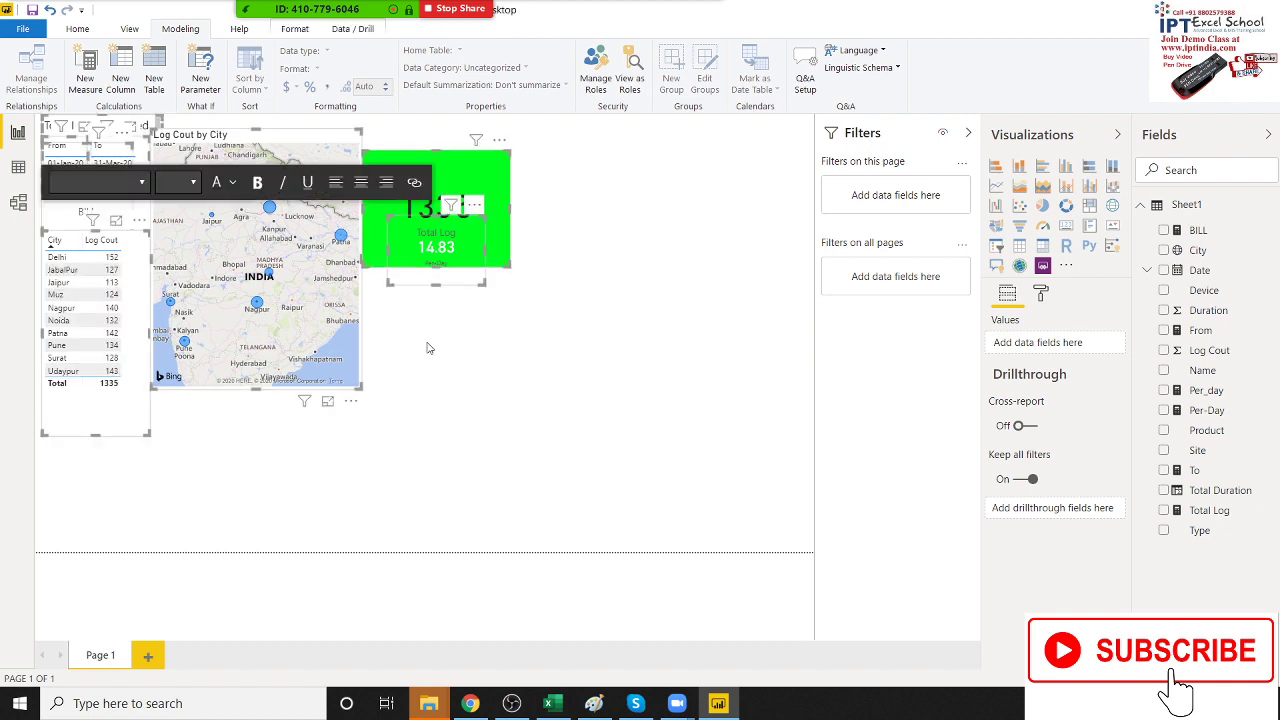
key("ctrl+z")
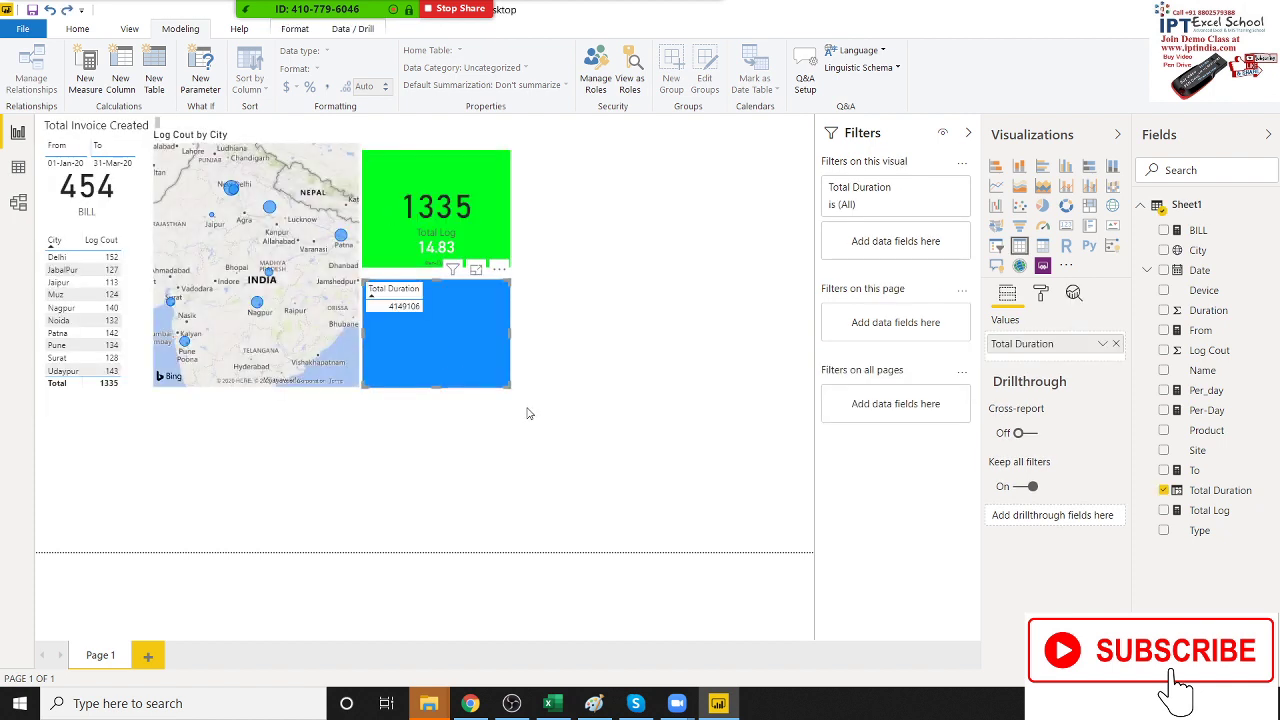
mouse_move(637, 377)
left_mouse_down()
mouse_move(656, 365)
mouse_move(418, 336)
left_mouse_up()
left_click(616, 388)
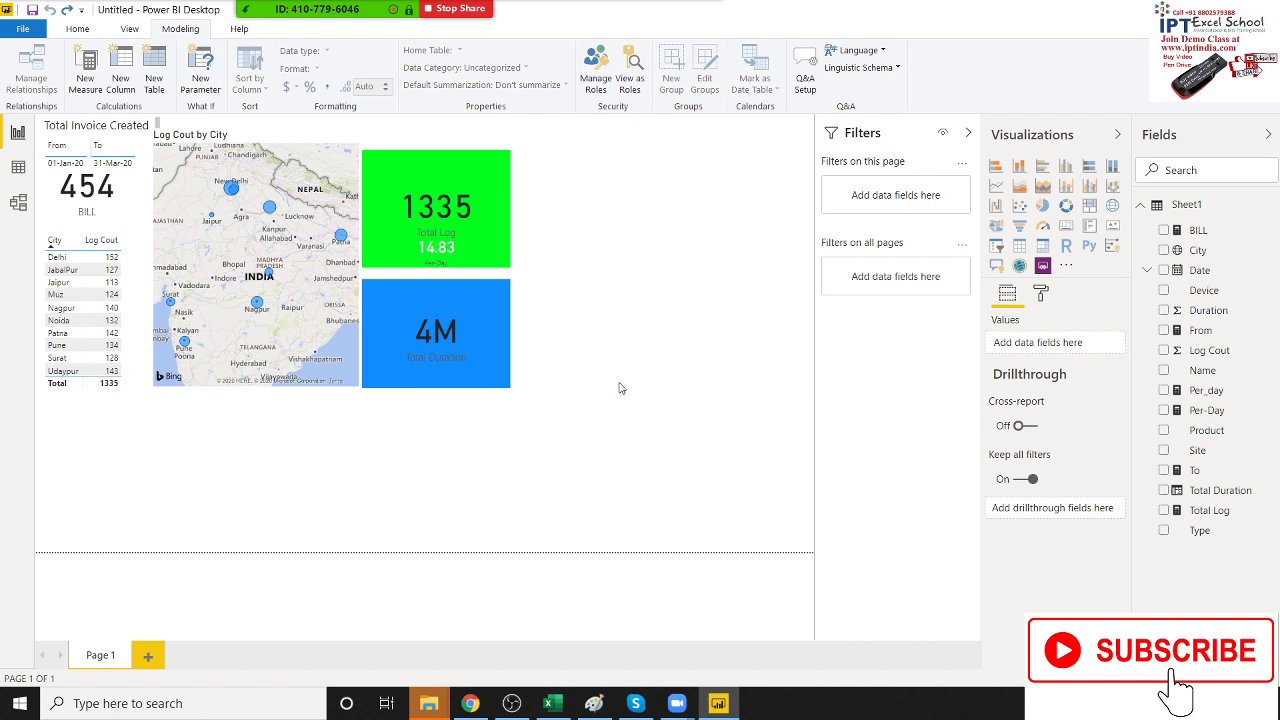
Step: Add a card visual showing the Per_day measure, discarding a stray empty table
left_click(1019, 246)
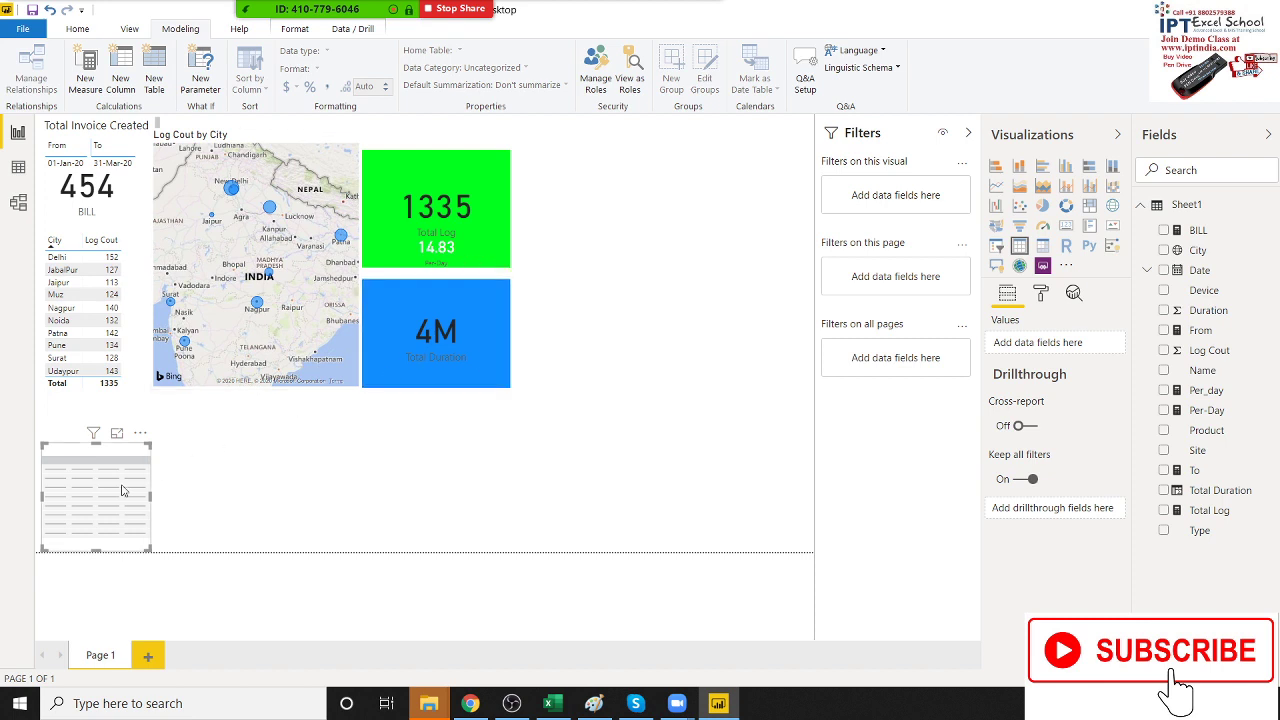
key("Delete")
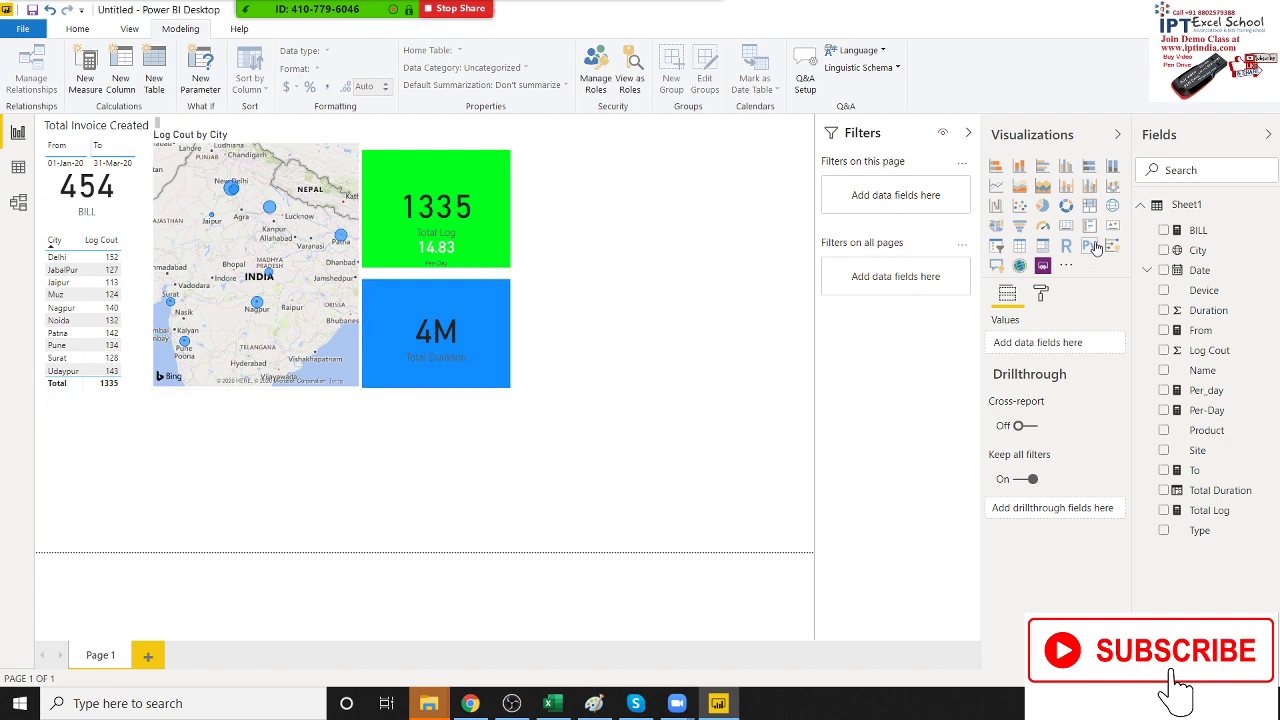
left_click(1066, 226)
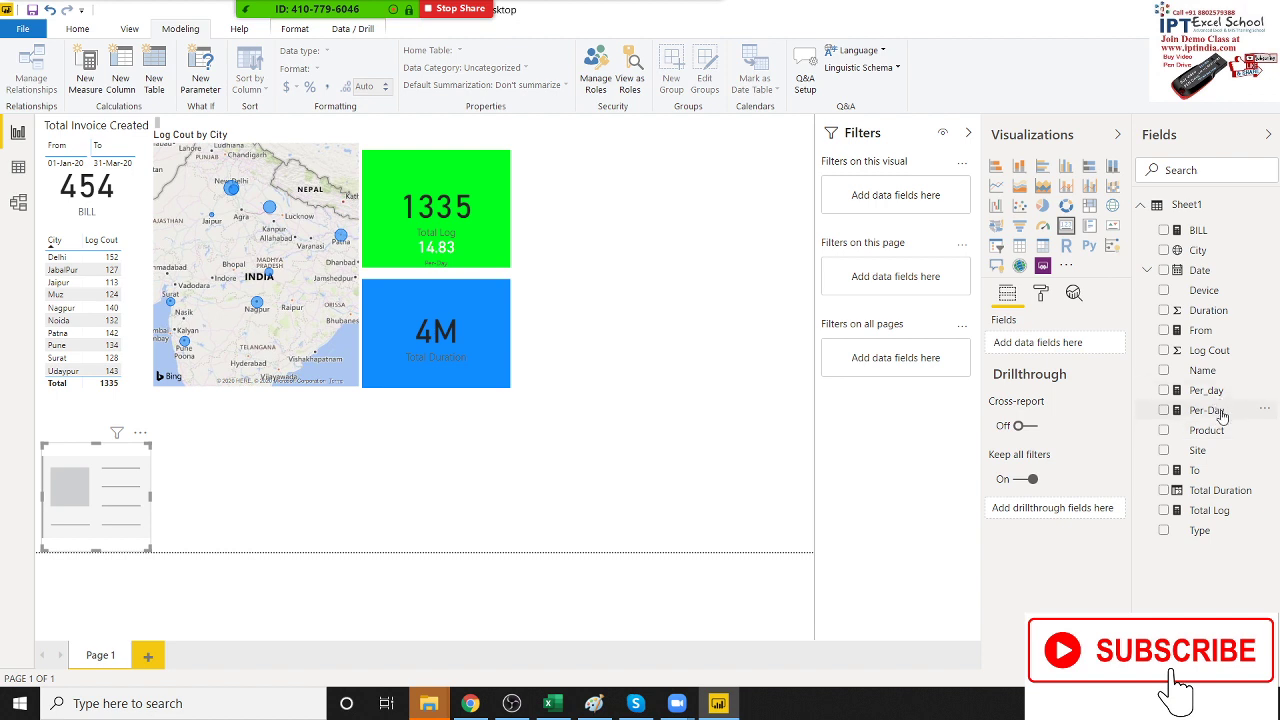
mouse_move(1221, 397)
left_mouse_down()
mouse_move(120, 485)
mouse_move(392, 451)
left_mouse_up()
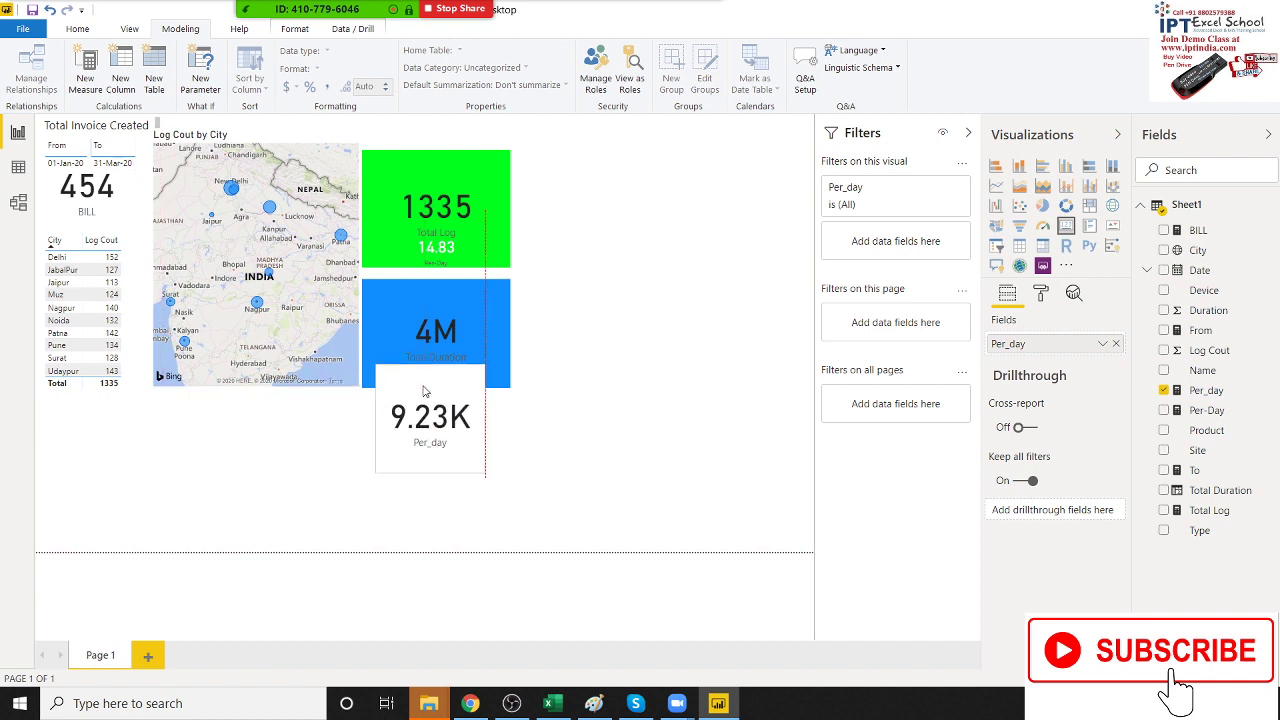
Step: Set the card's data label color to white and text size to 12
left_click(1041, 294)
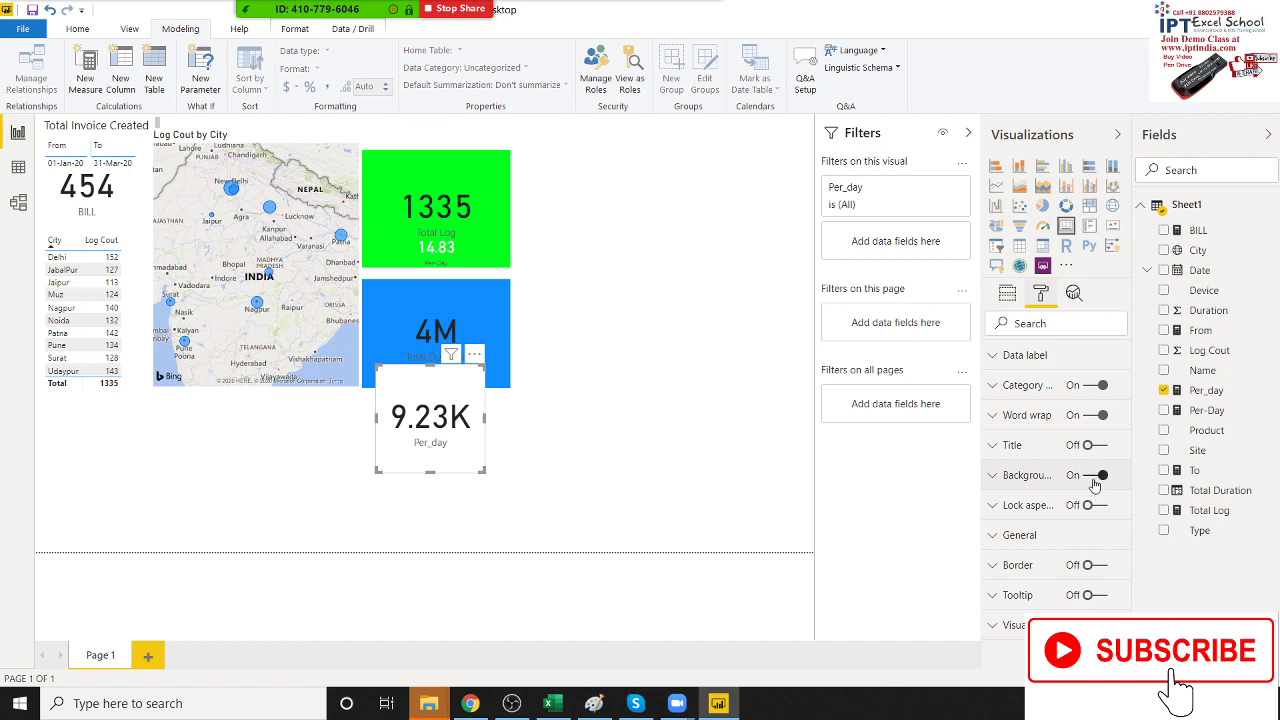
left_click(1074, 362)
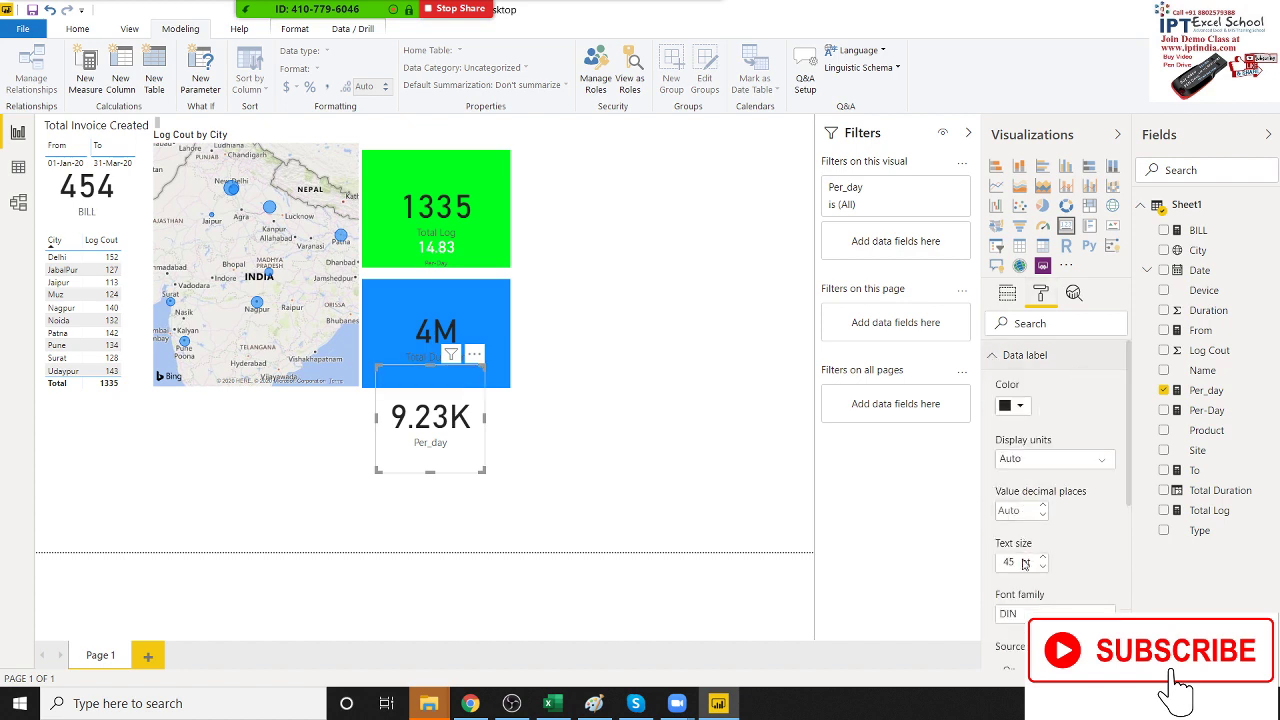
left_click(1017, 409)
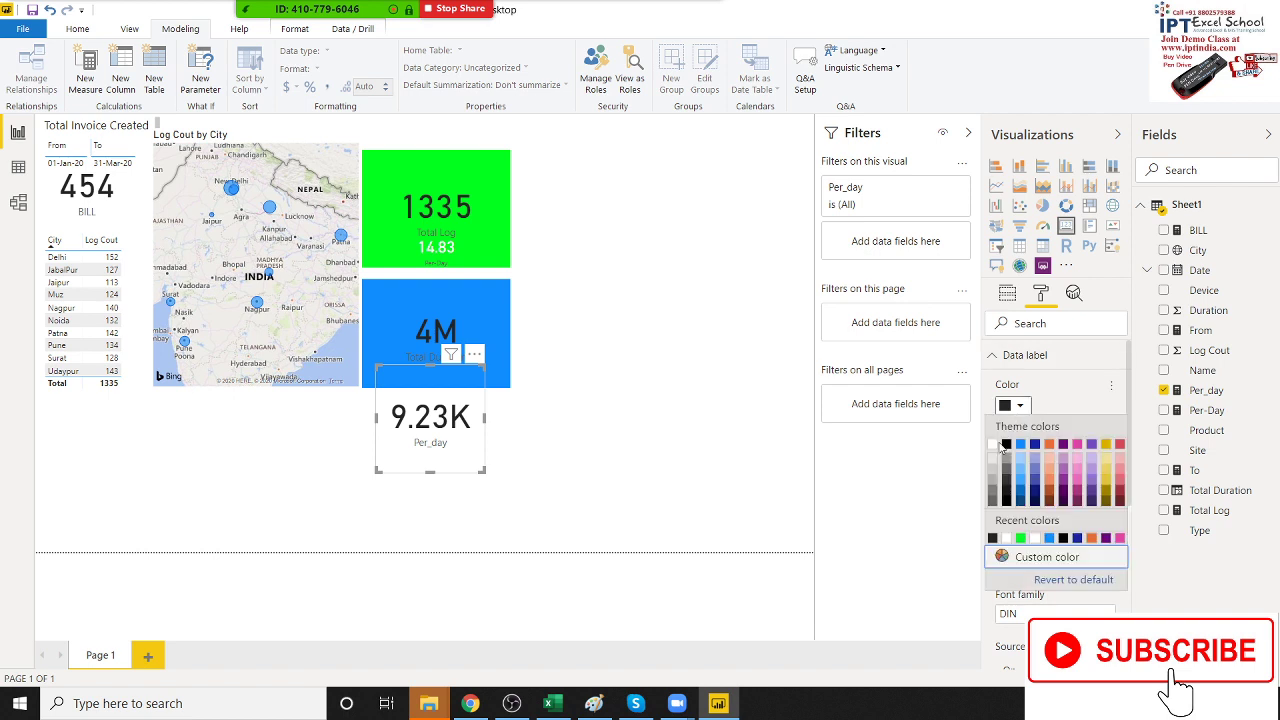
left_click(994, 445)
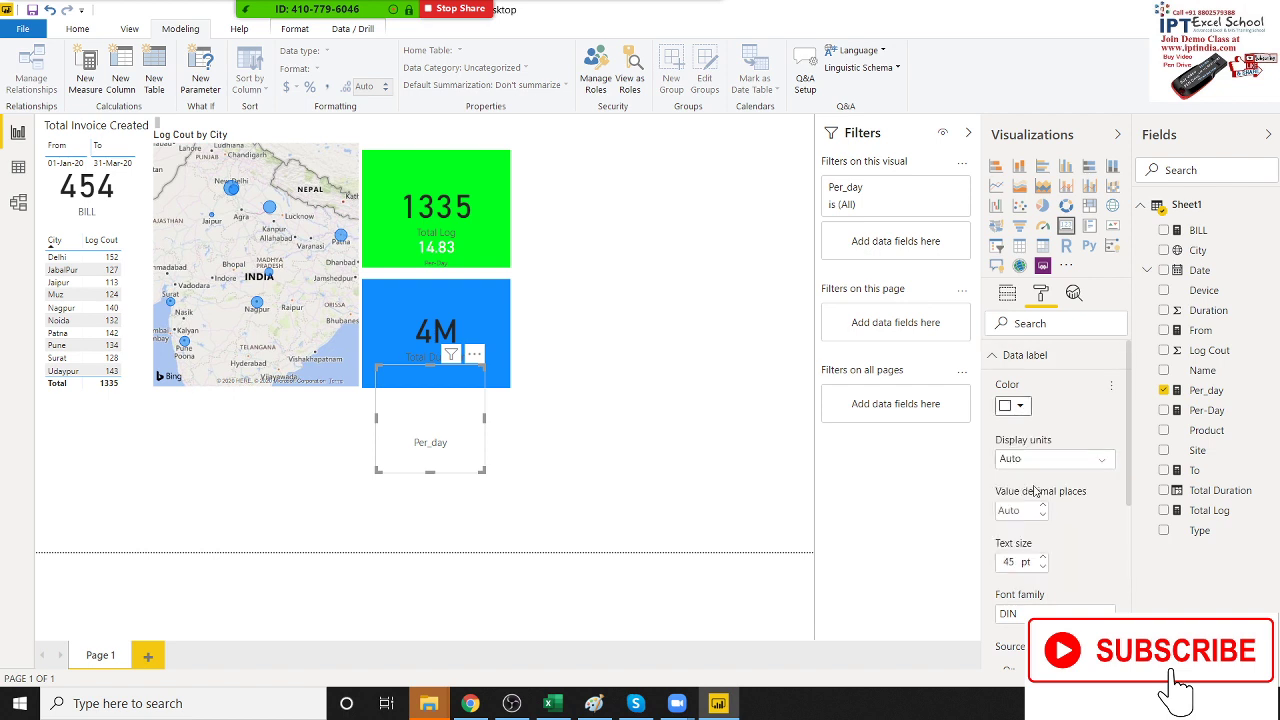
left_click(1043, 558)
left_click(1043, 558)
left_click(1043, 558)
left_click_drag(1021, 561, 938, 566)
type("12")
Step: Move the Per_day card onto the blue card and shrink it to fit inside
left_click_drag(388, 372, 386, 330)
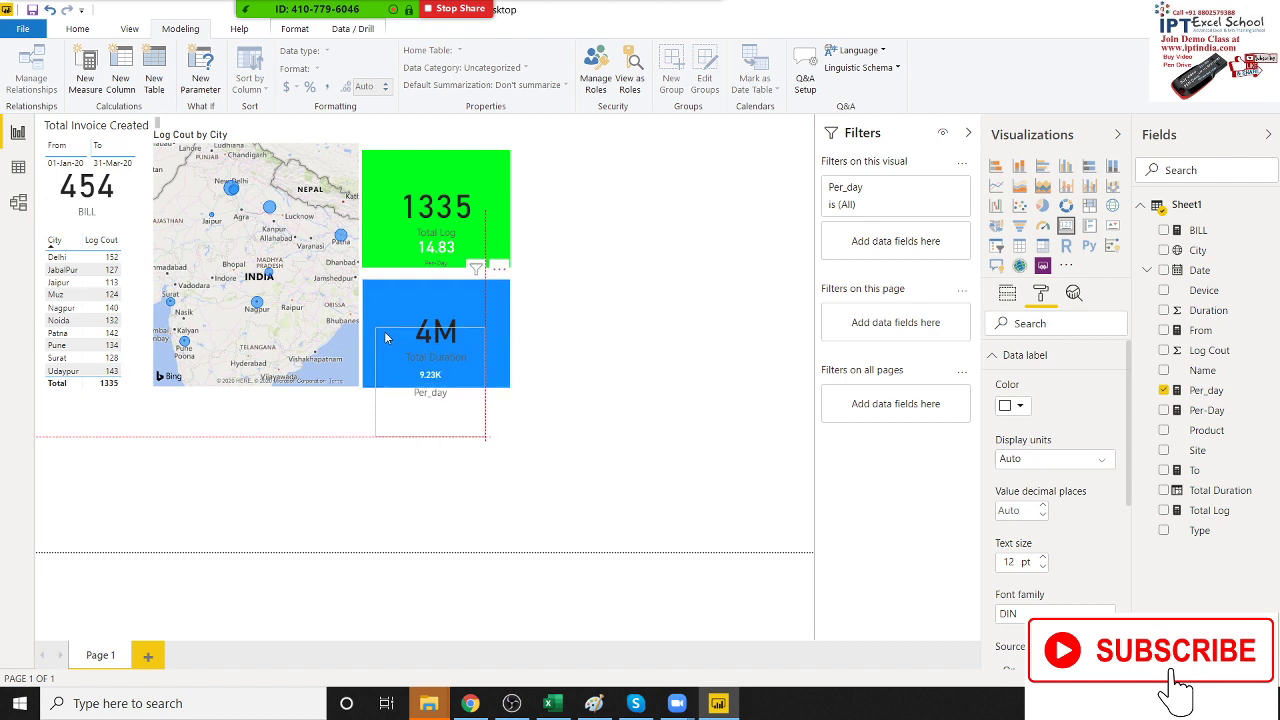
left_click(490, 445)
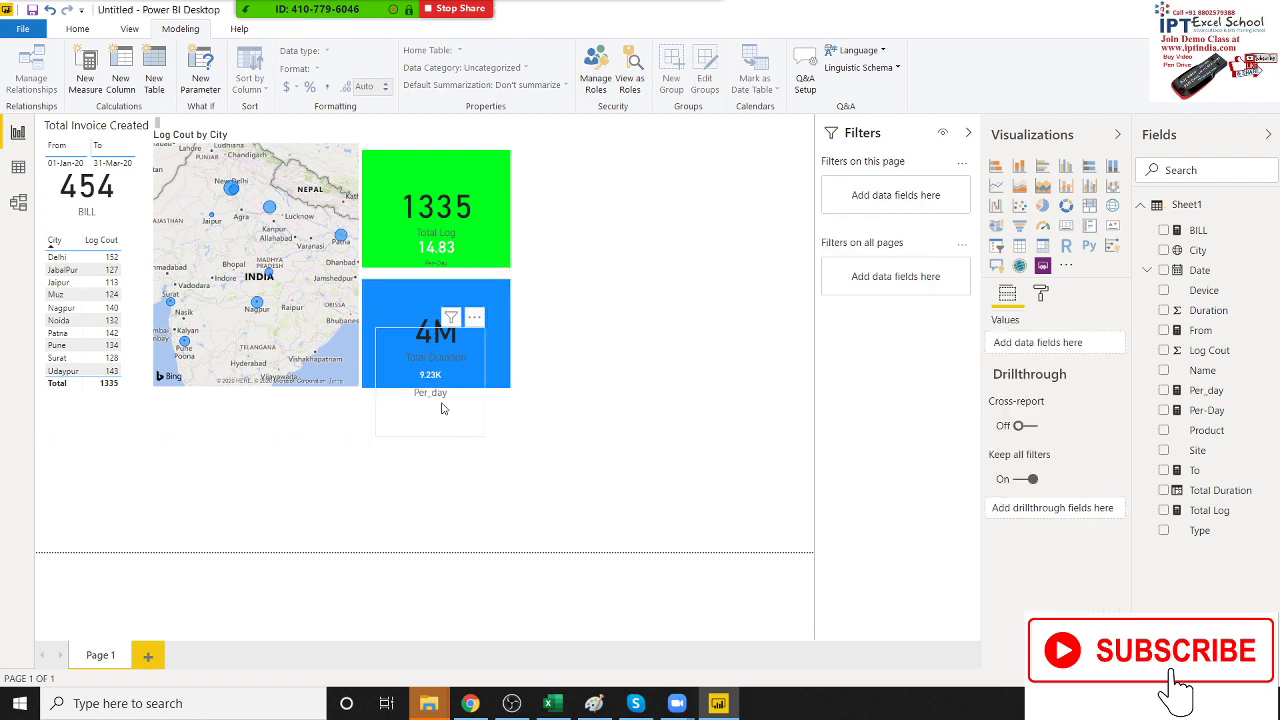
left_click(470, 430)
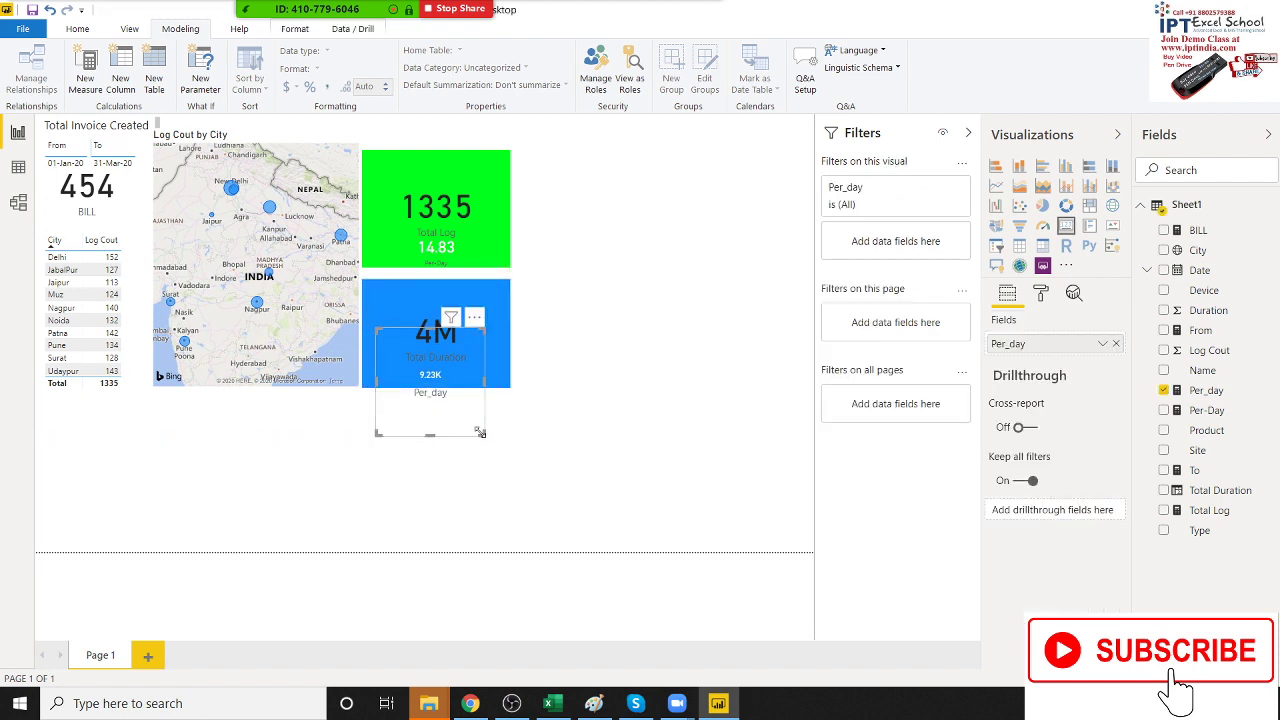
left_click_drag(480, 432, 468, 408)
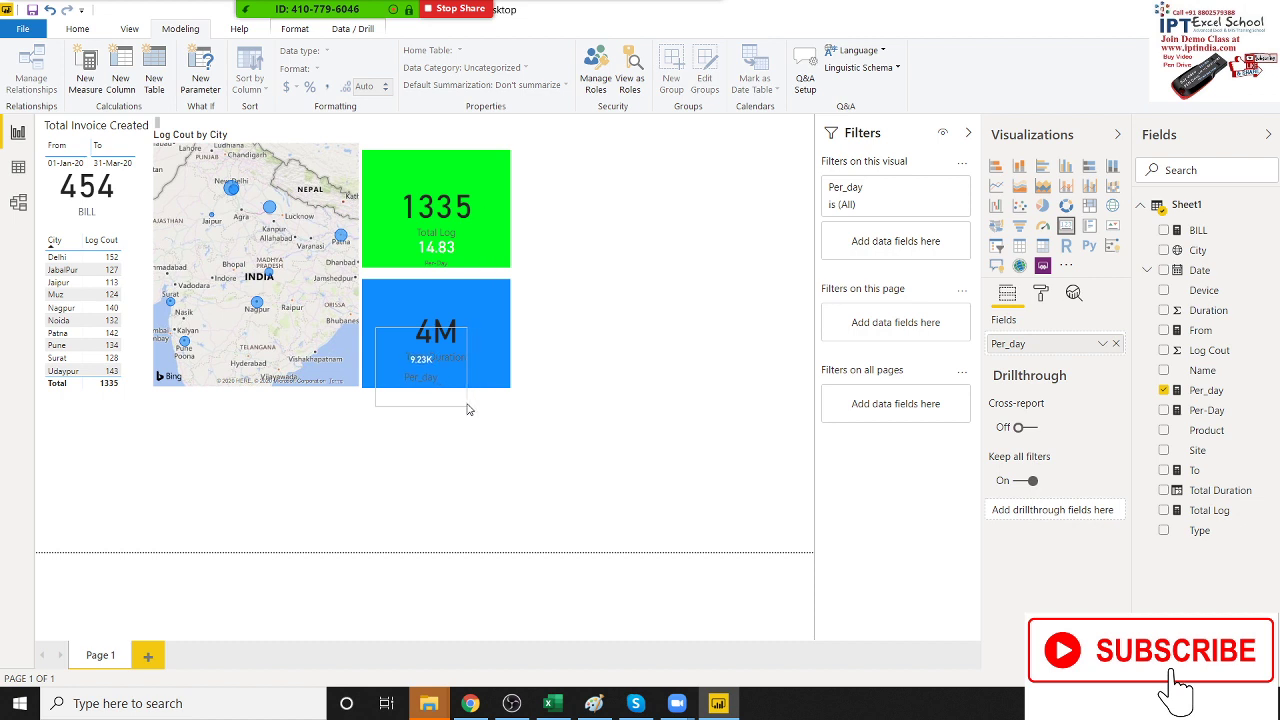
Step: Reduce the Per_day card's category label text size to 8 pt
left_click(1040, 293)
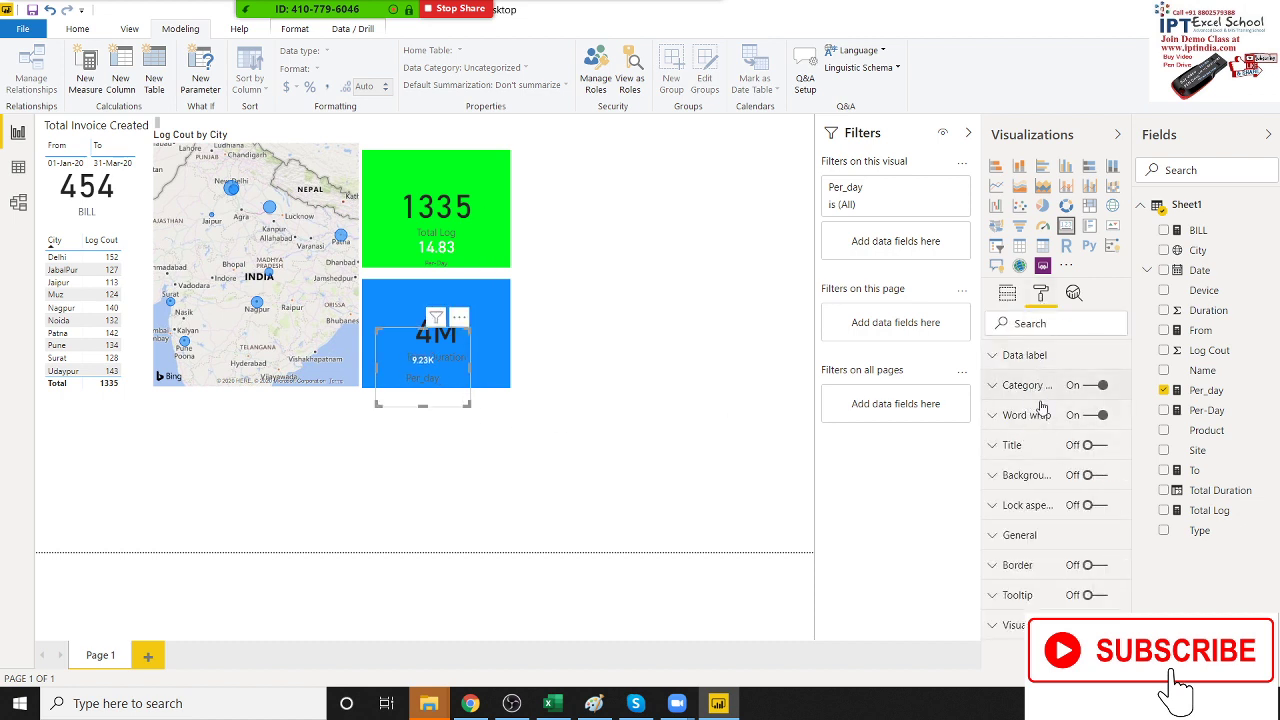
left_click(1035, 388)
left_click(1042, 484)
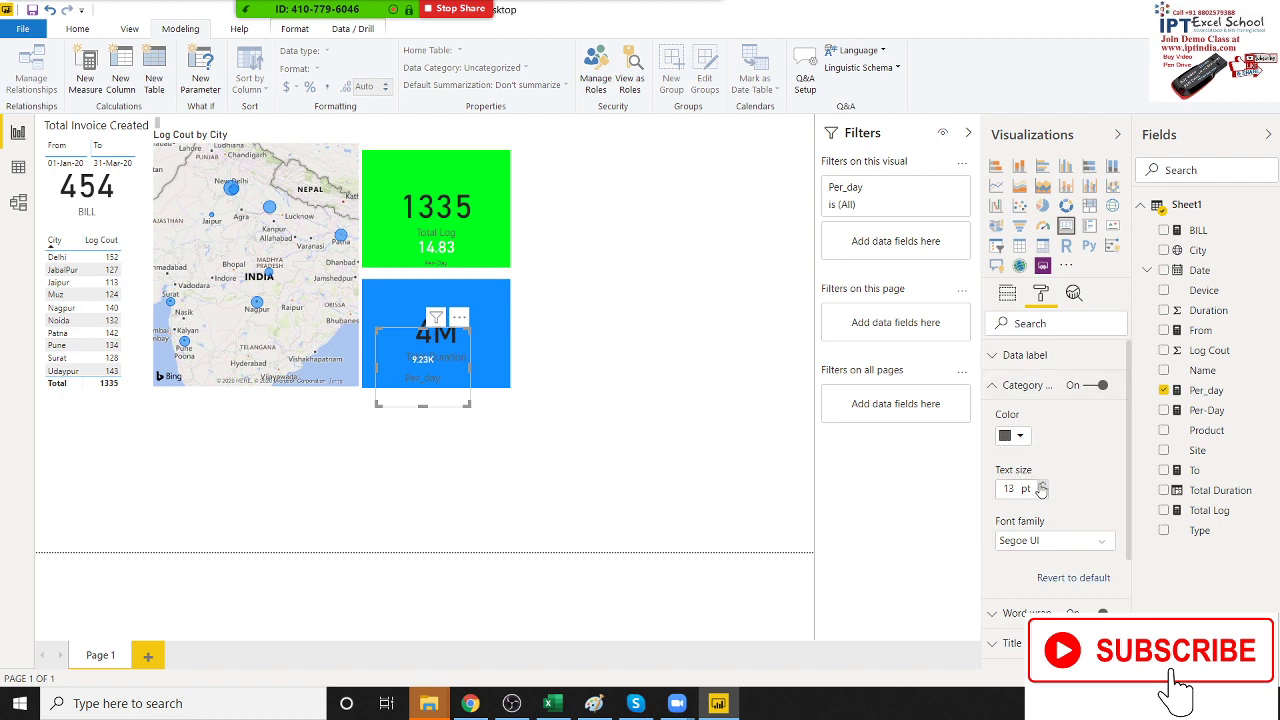
left_click(1043, 494)
left_click(1043, 494)
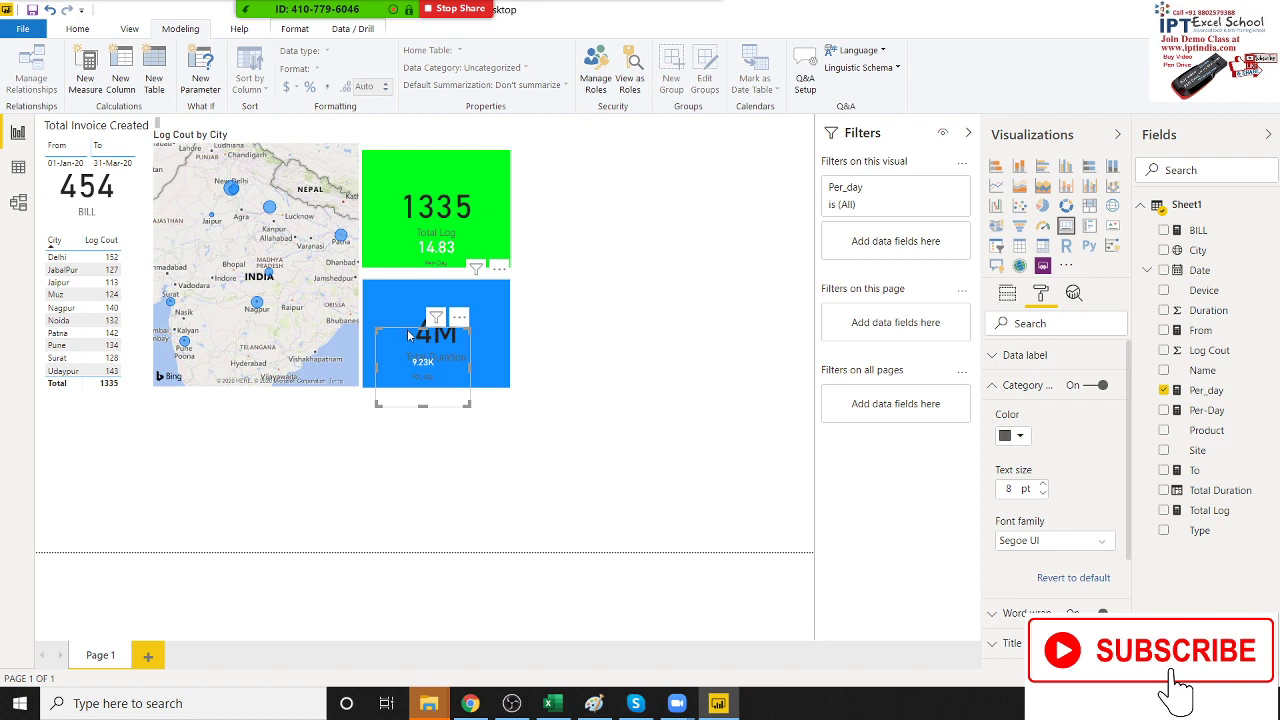
Step: Reposition the Per_day card directly under Total Duration, restoring it after an accidental delete
left_click_drag(396, 325, 401, 326)
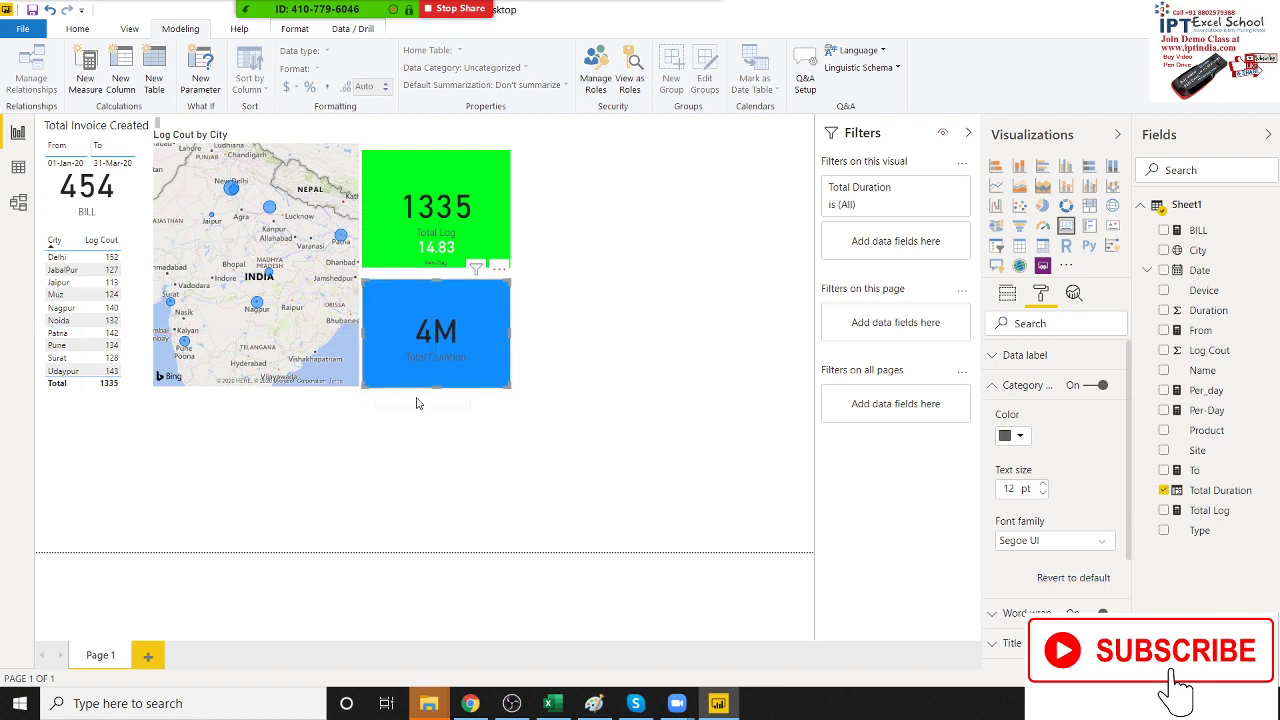
left_click(483, 449)
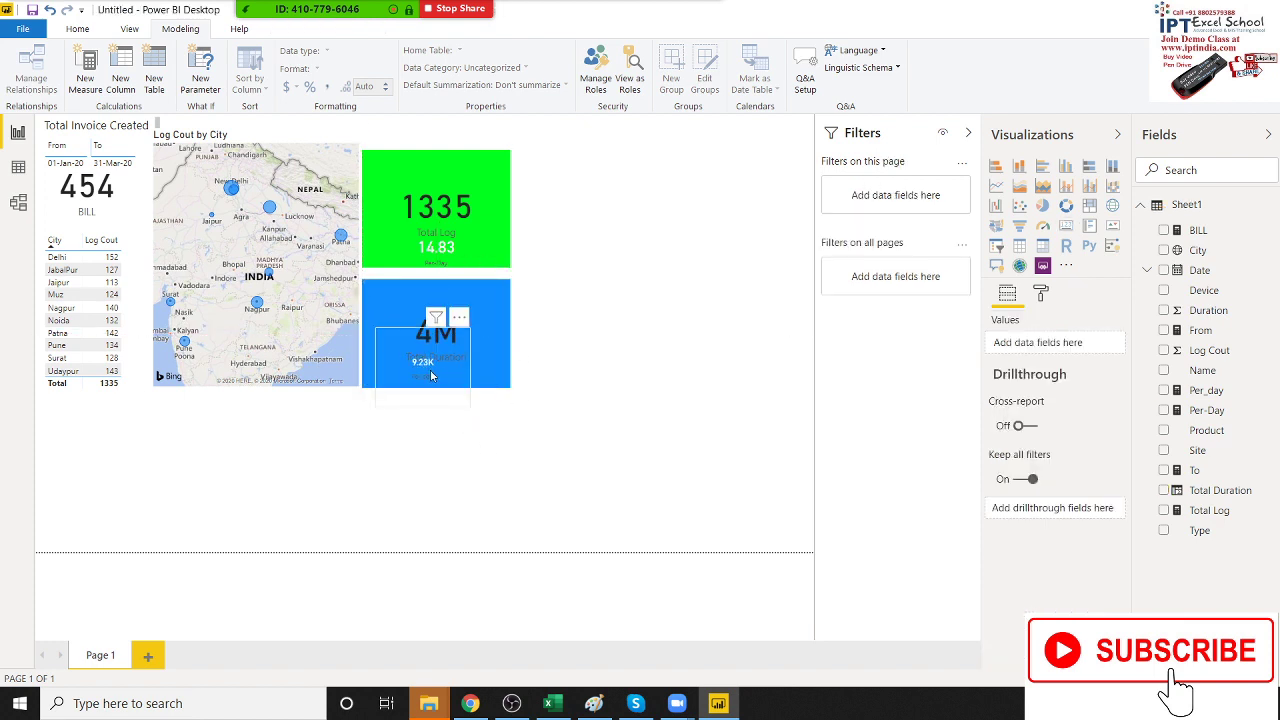
left_click(401, 347)
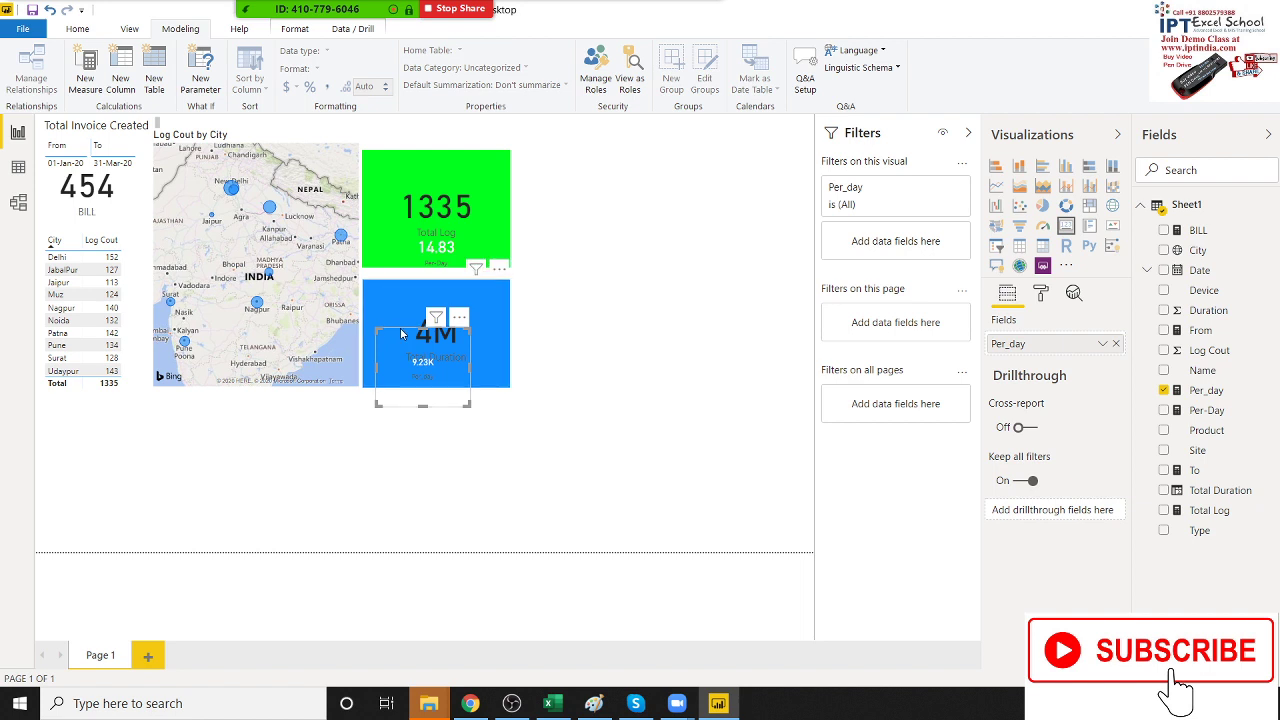
key("Delete")
left_click(404, 336)
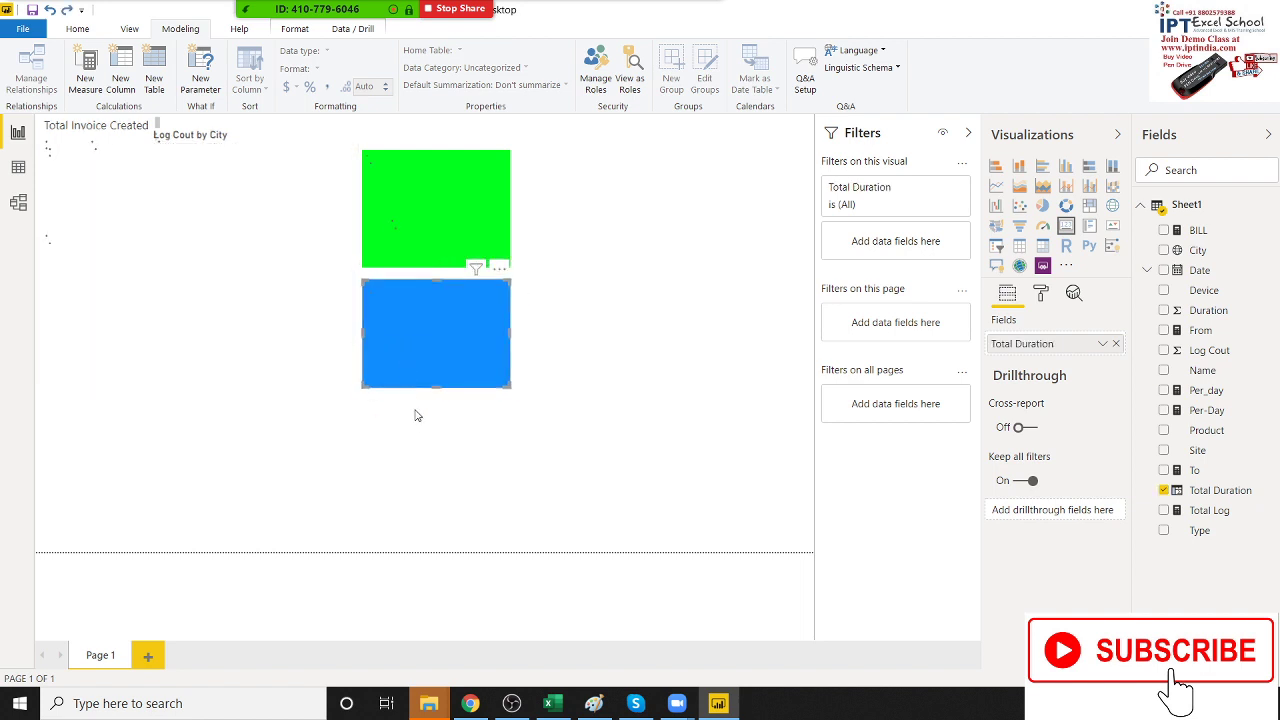
key("ctrl+z")
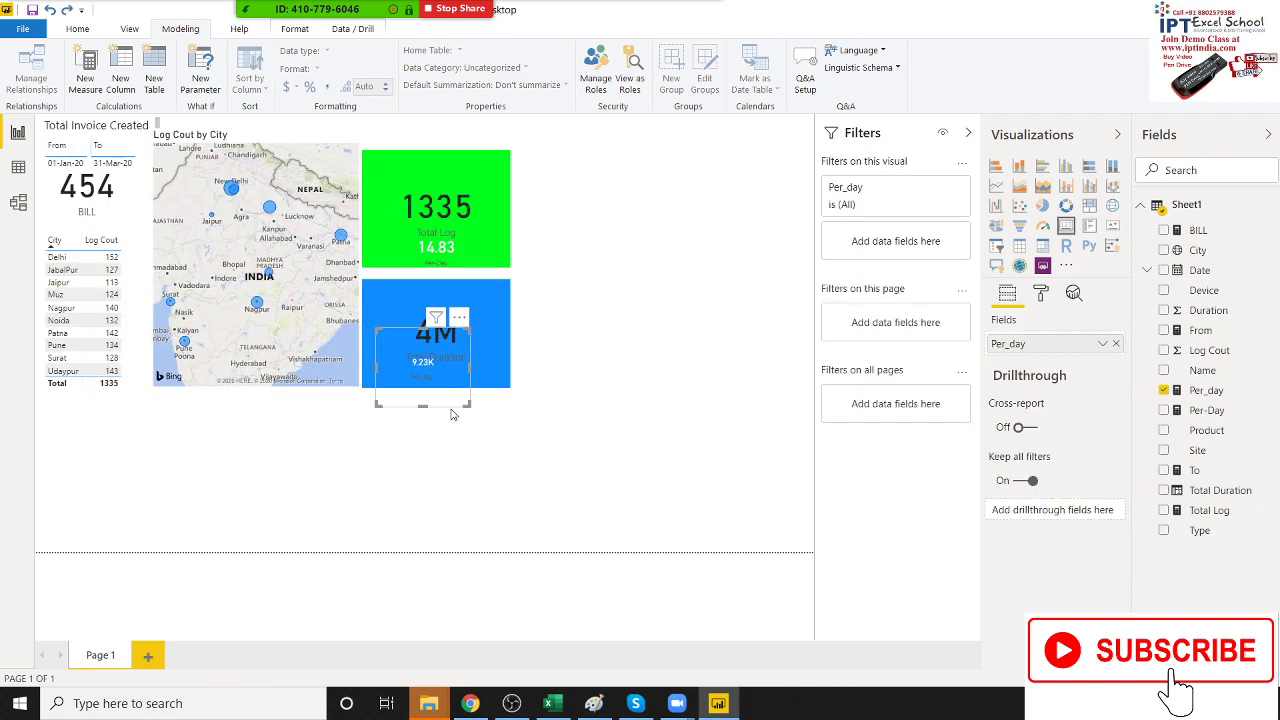
left_click_drag(451, 414, 466, 418)
left_click(450, 461)
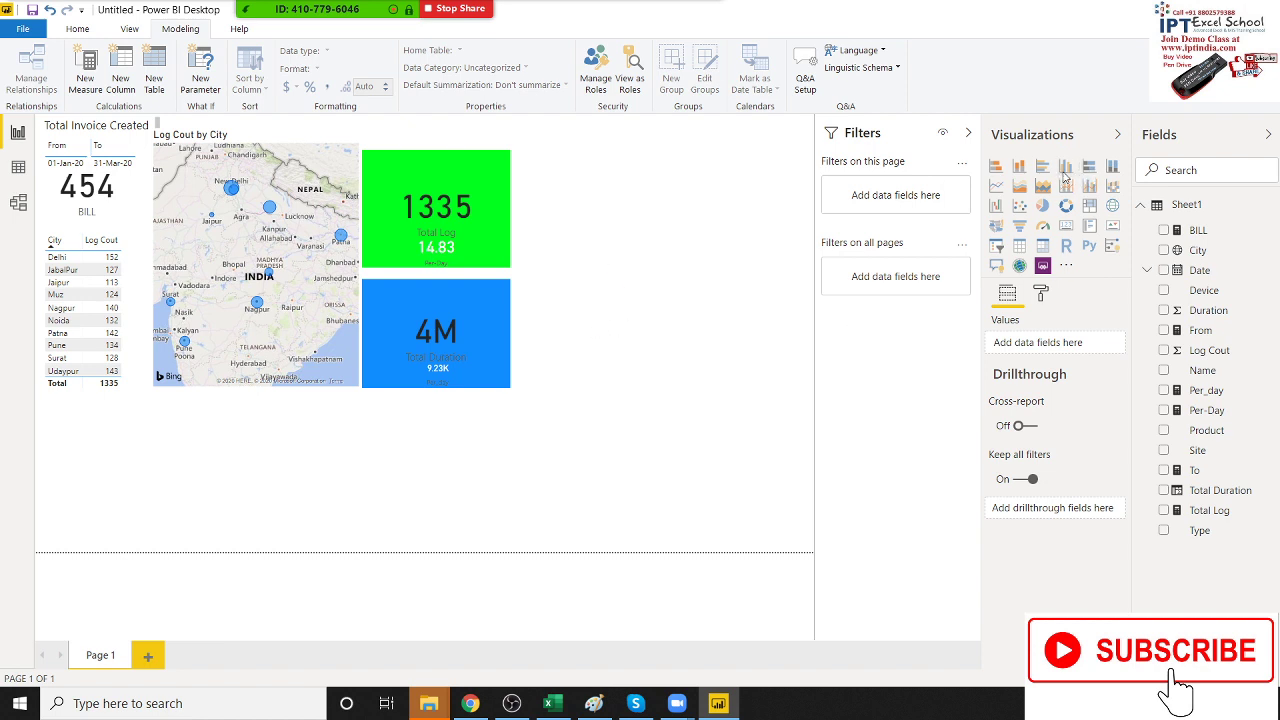
Step: Add a clustered column chart with Name on the axis and Log Cout as values, snapped beside the green card
left_click(1066, 167)
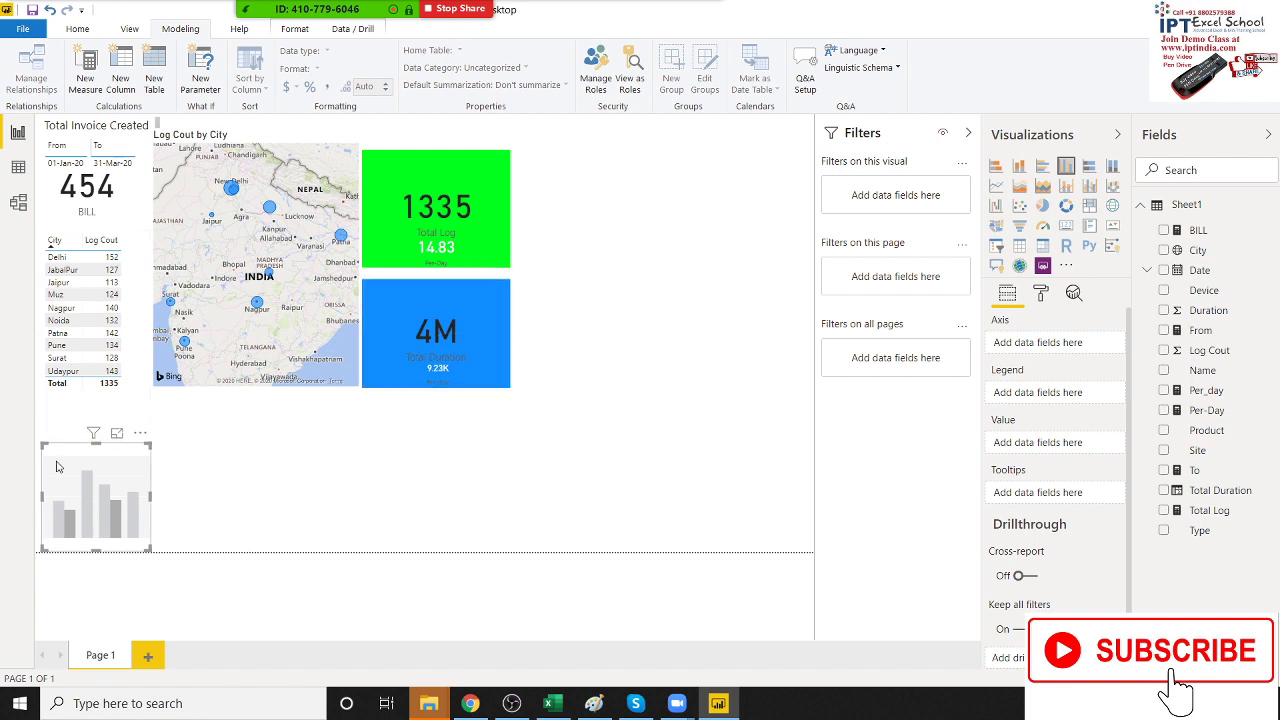
mouse_move(60, 462)
left_mouse_down()
mouse_move(352, 421)
mouse_move(632, 217)
mouse_move(812, 210)
left_mouse_up()
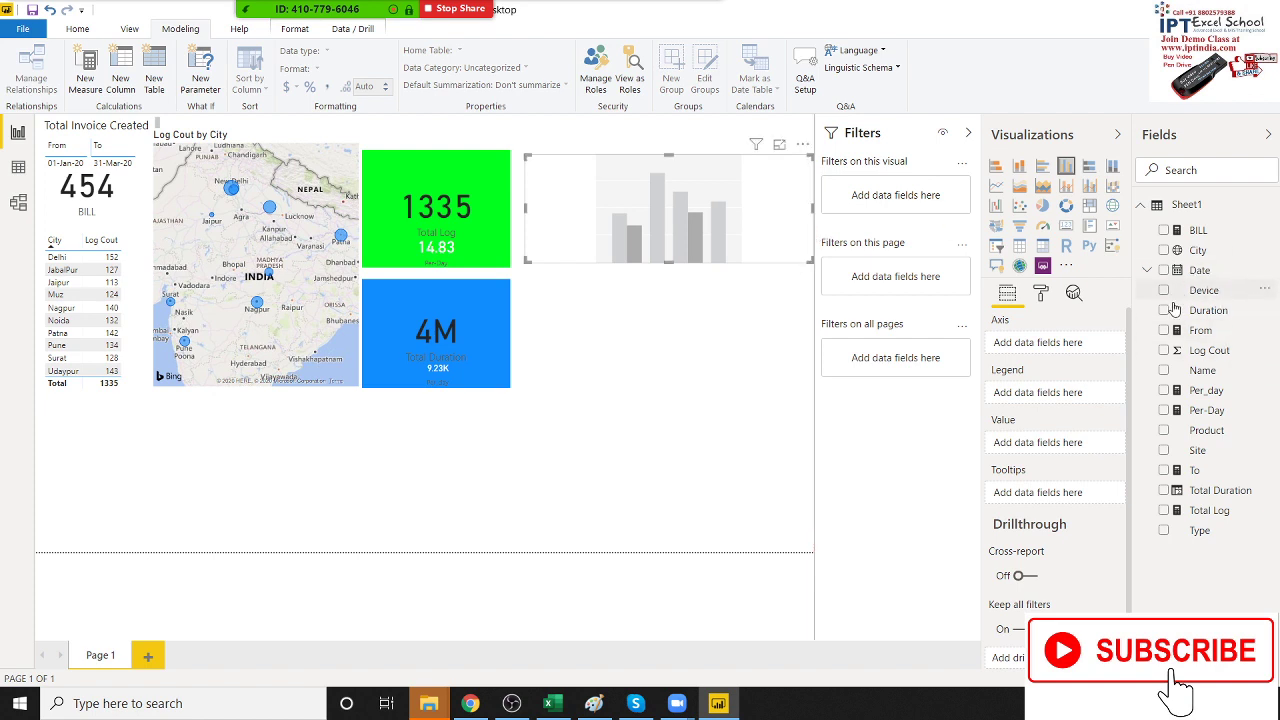
left_click(1164, 370)
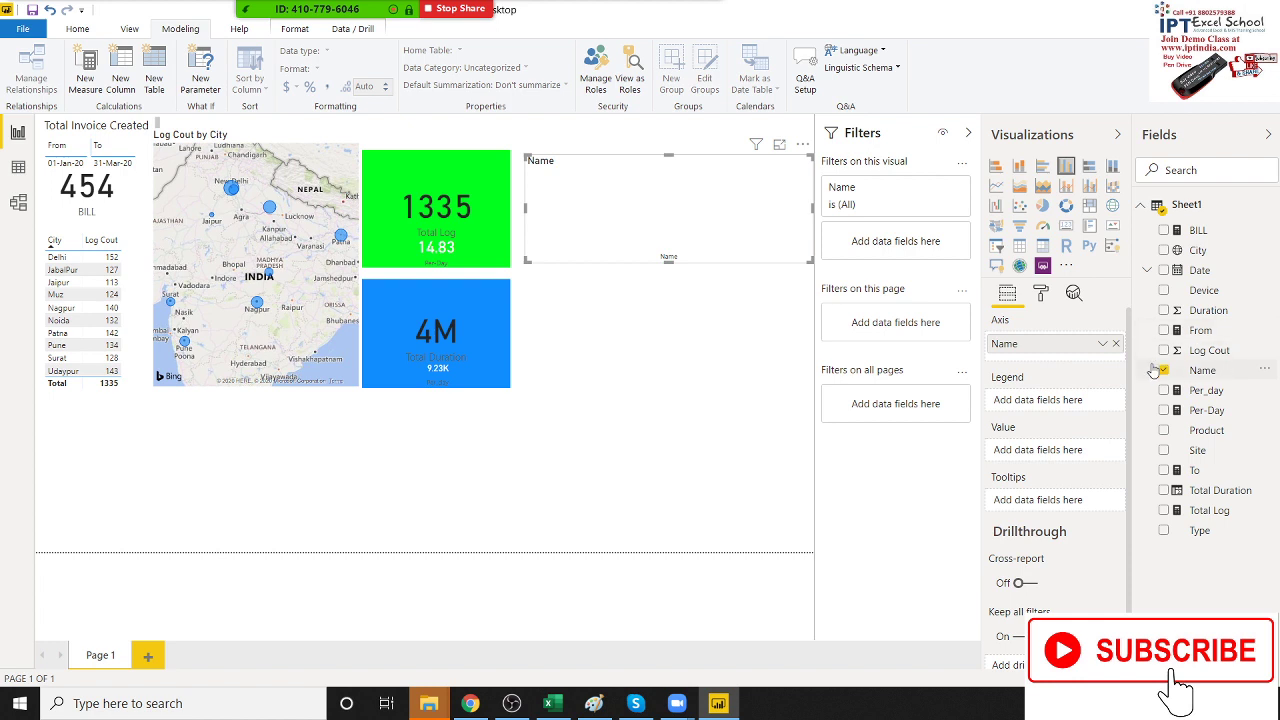
left_click(1163, 350)
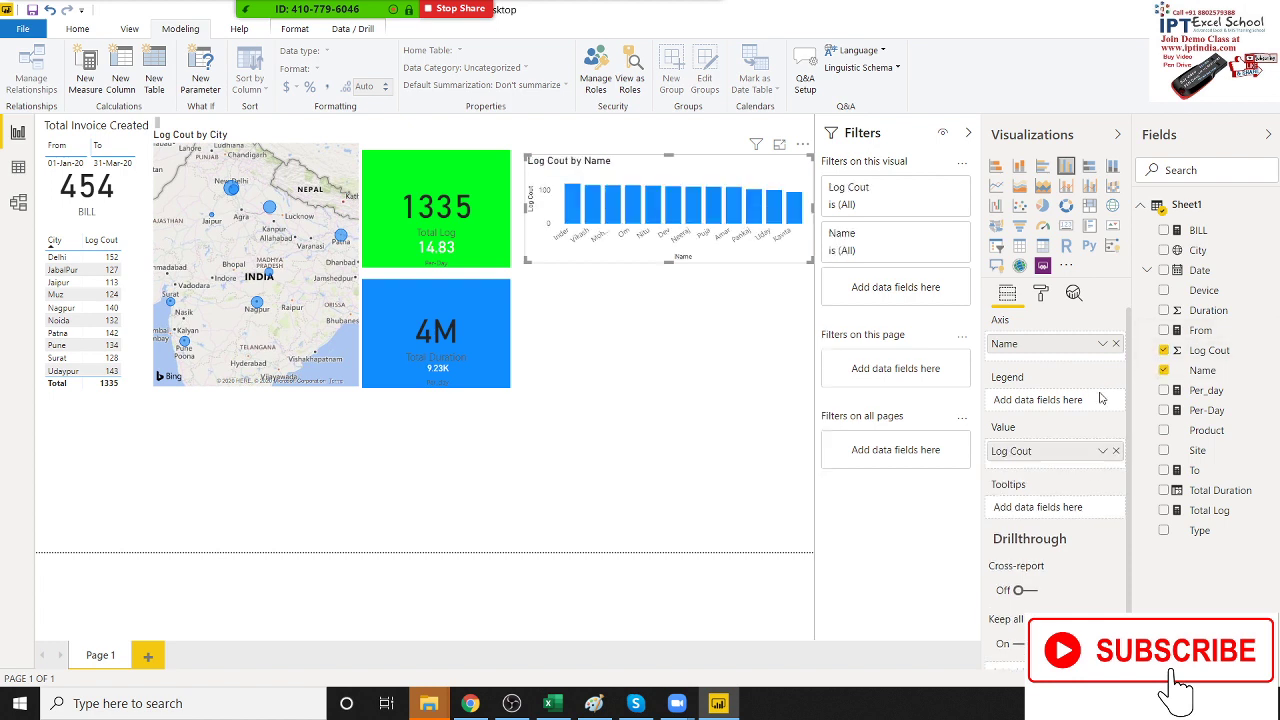
left_click_drag(594, 172, 586, 175)
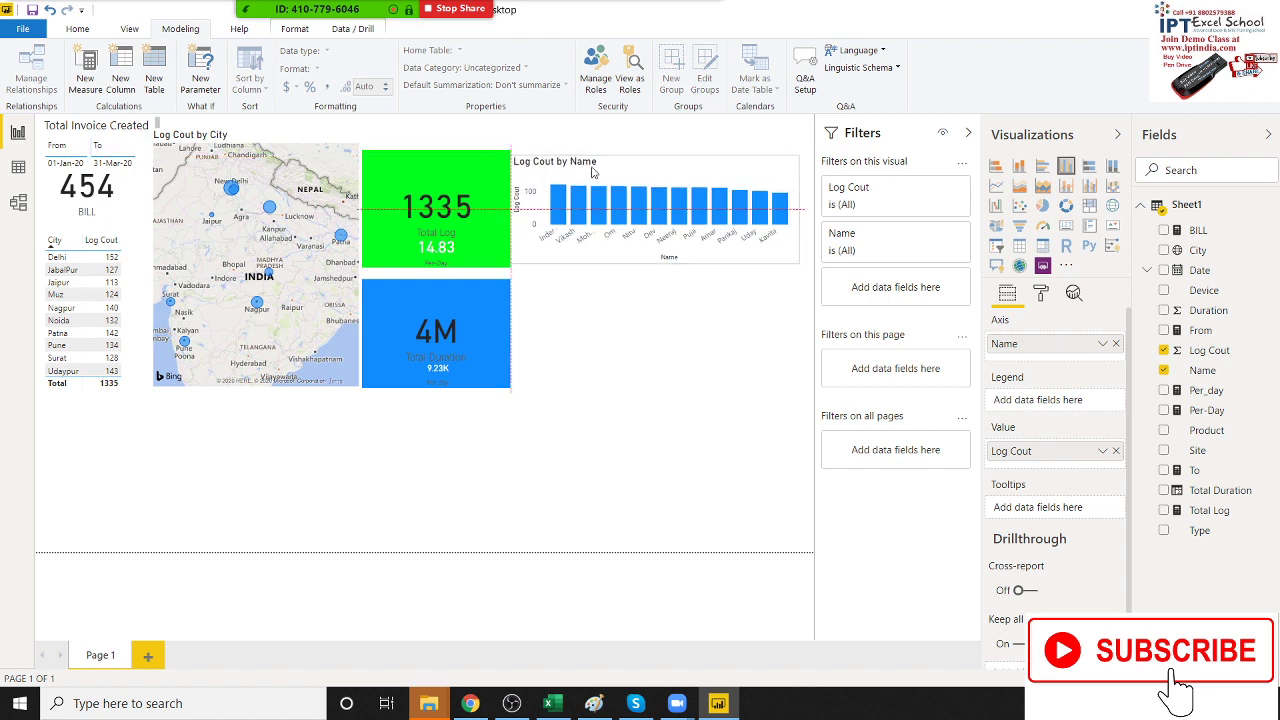
left_click(576, 346)
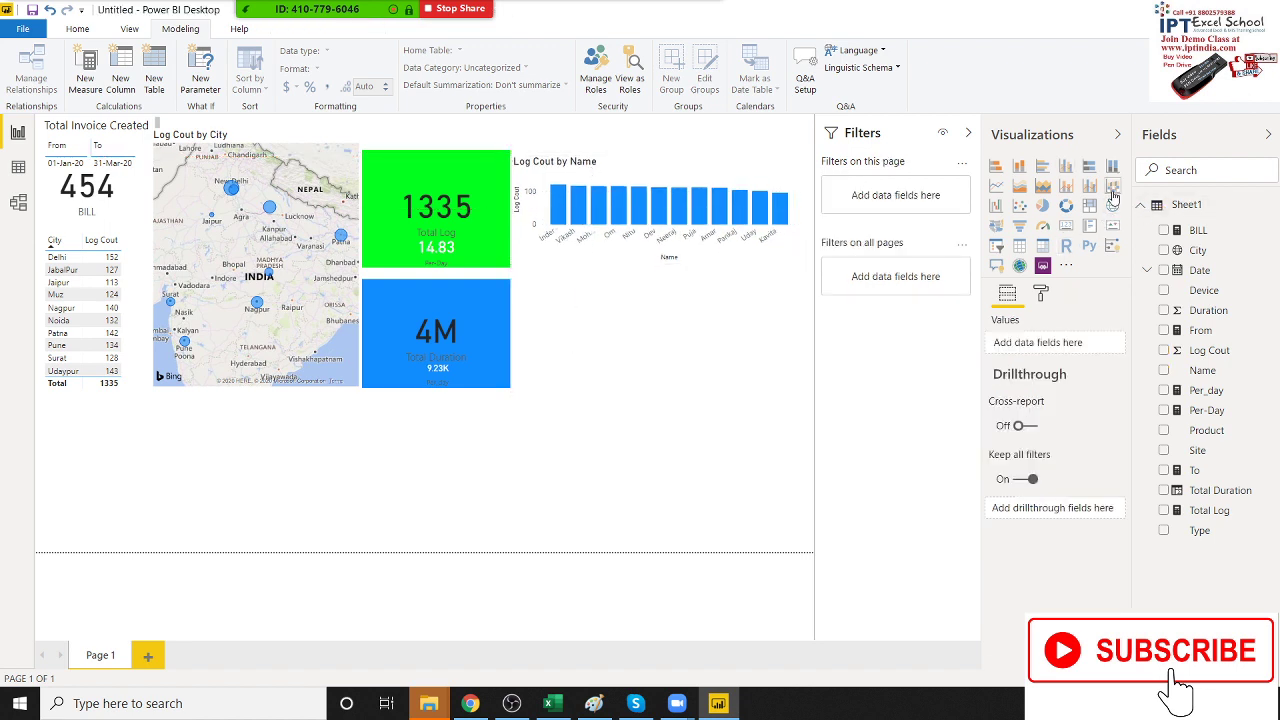
Step: Insert a clustered column chart with Name on the axis and Duration as values, below the first chart
left_click(1066, 166)
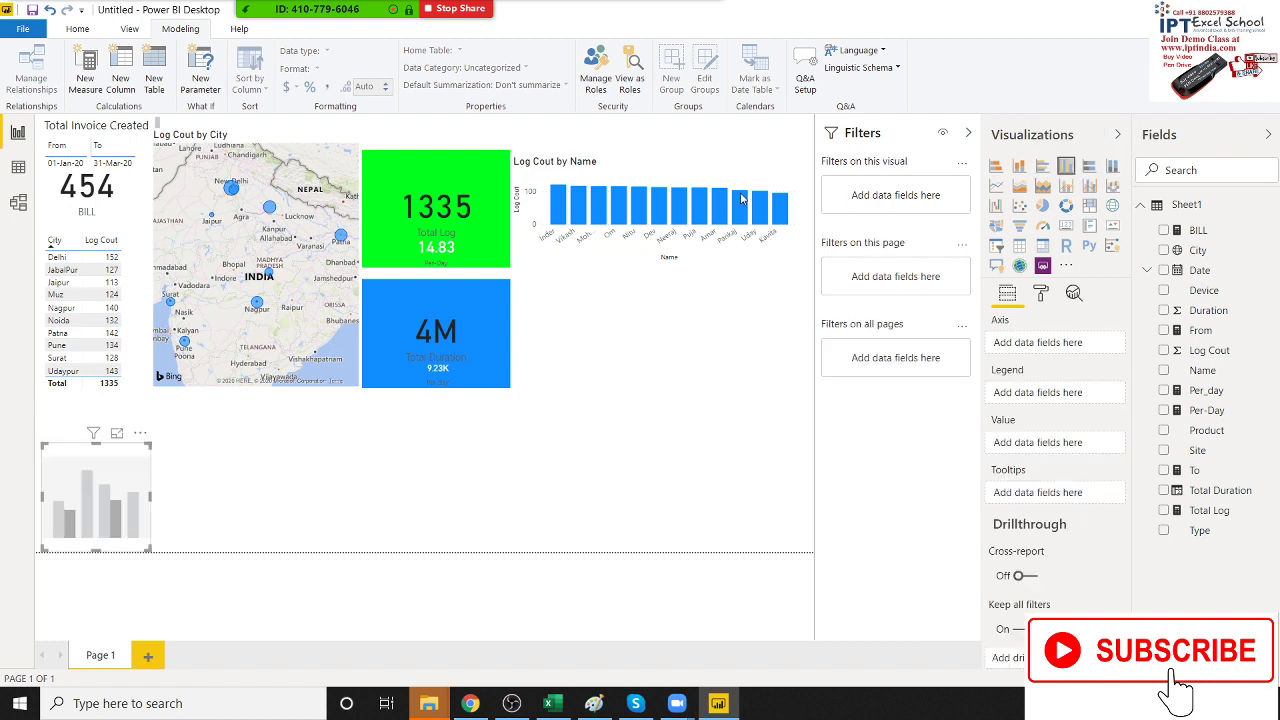
mouse_move(118, 465)
left_mouse_down()
mouse_move(529, 435)
mouse_move(640, 335)
mouse_move(805, 337)
left_mouse_up()
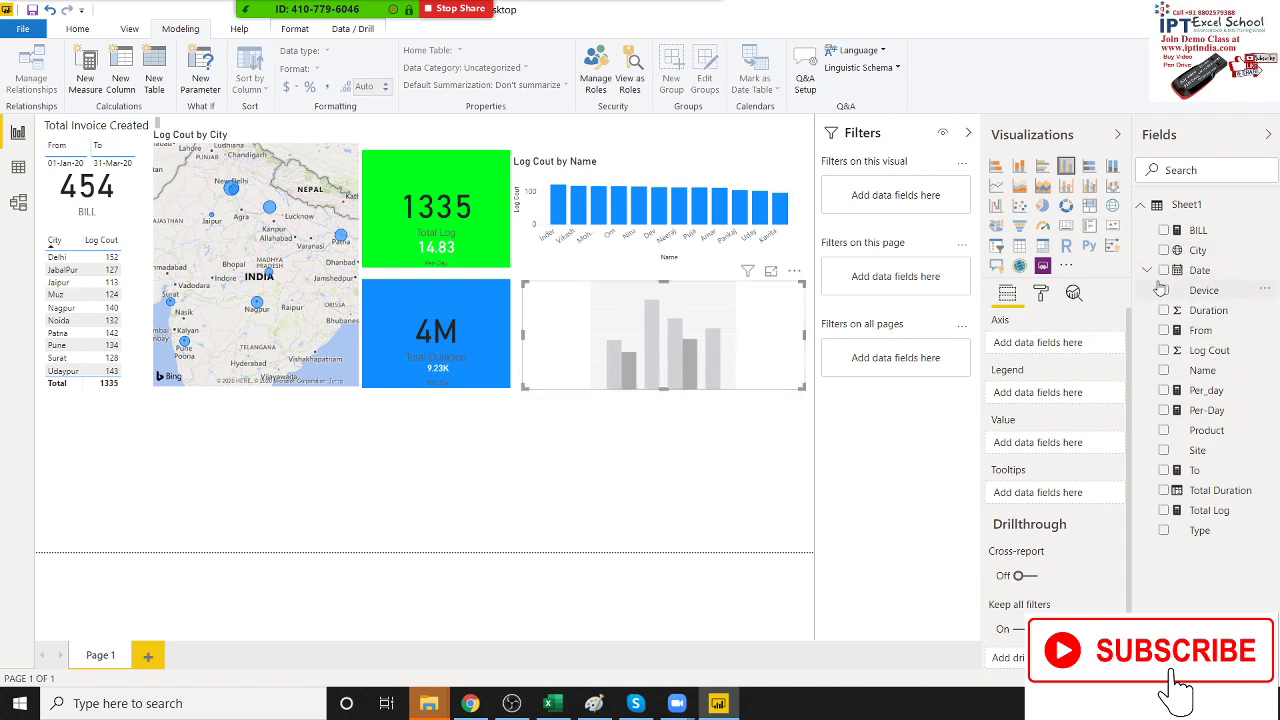
left_click(1163, 370)
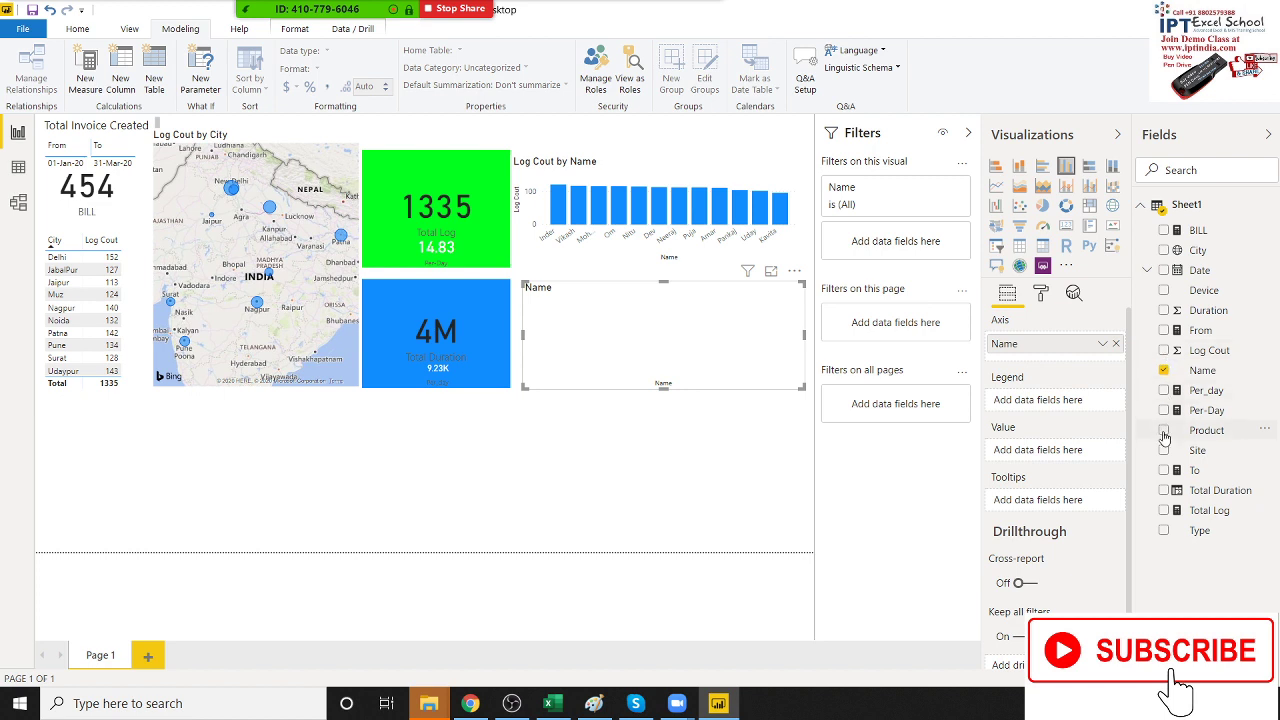
left_click(1165, 314)
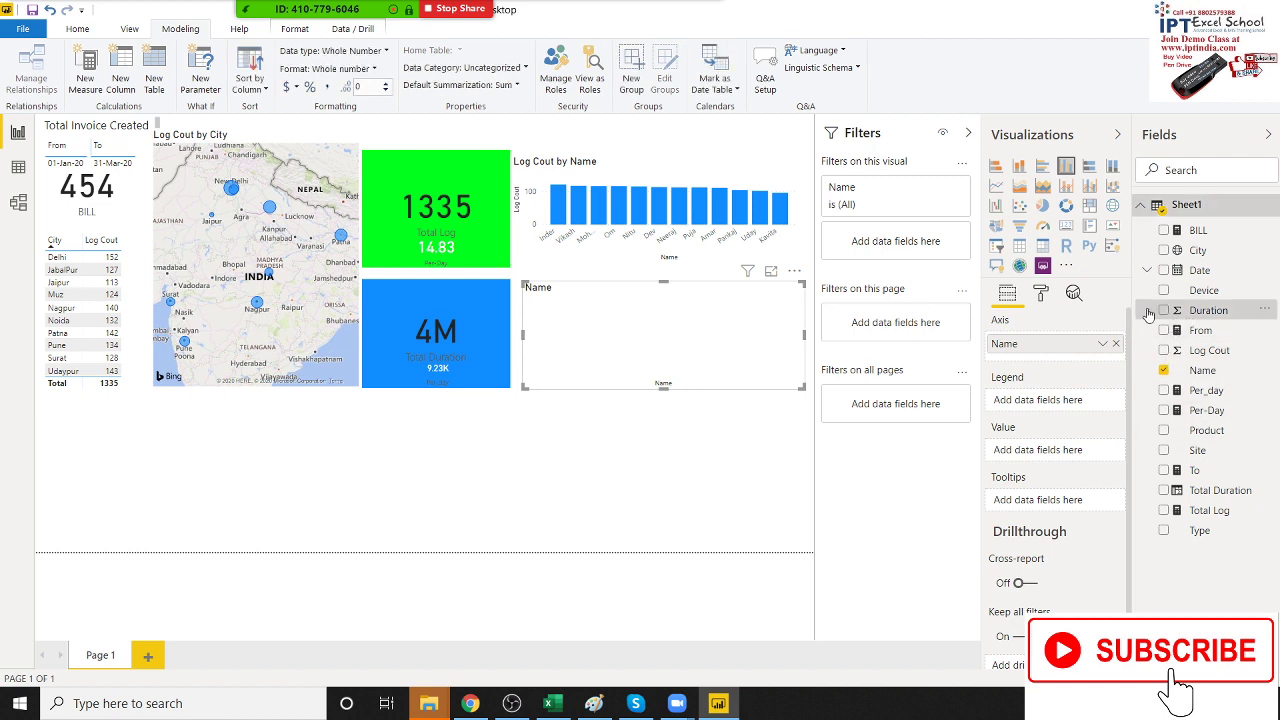
left_click(1163, 310)
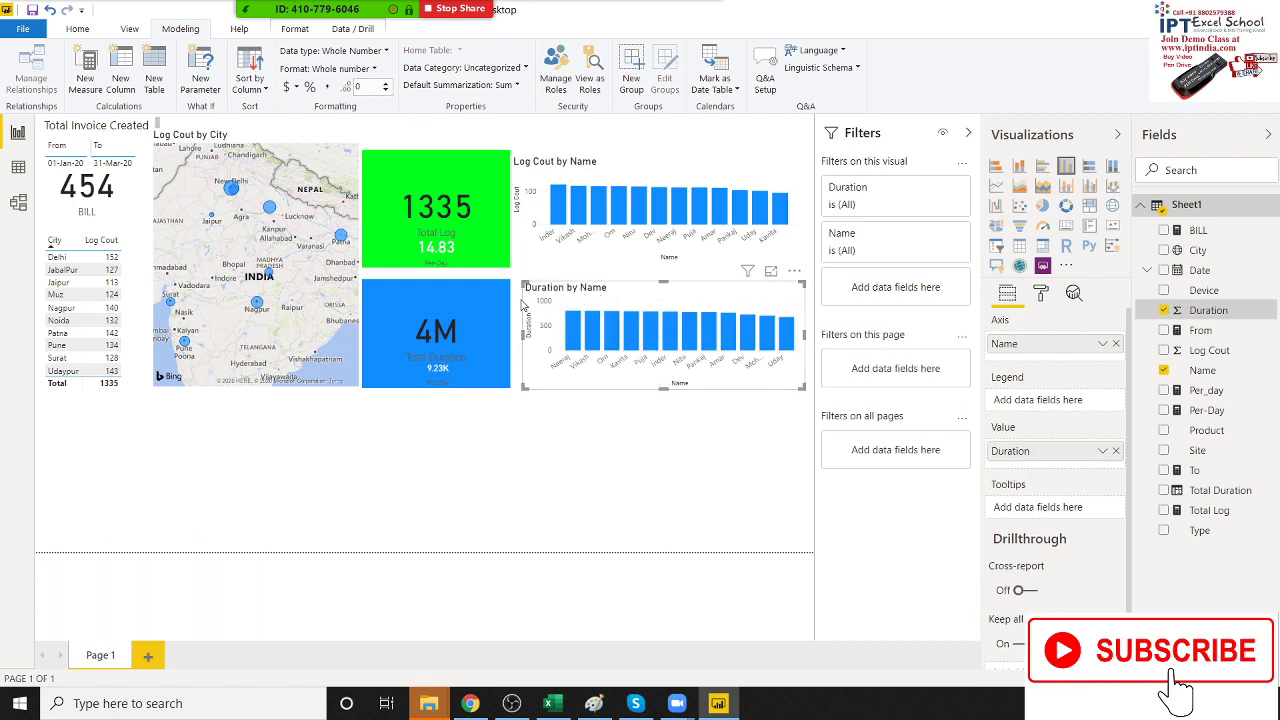
left_click(358, 476)
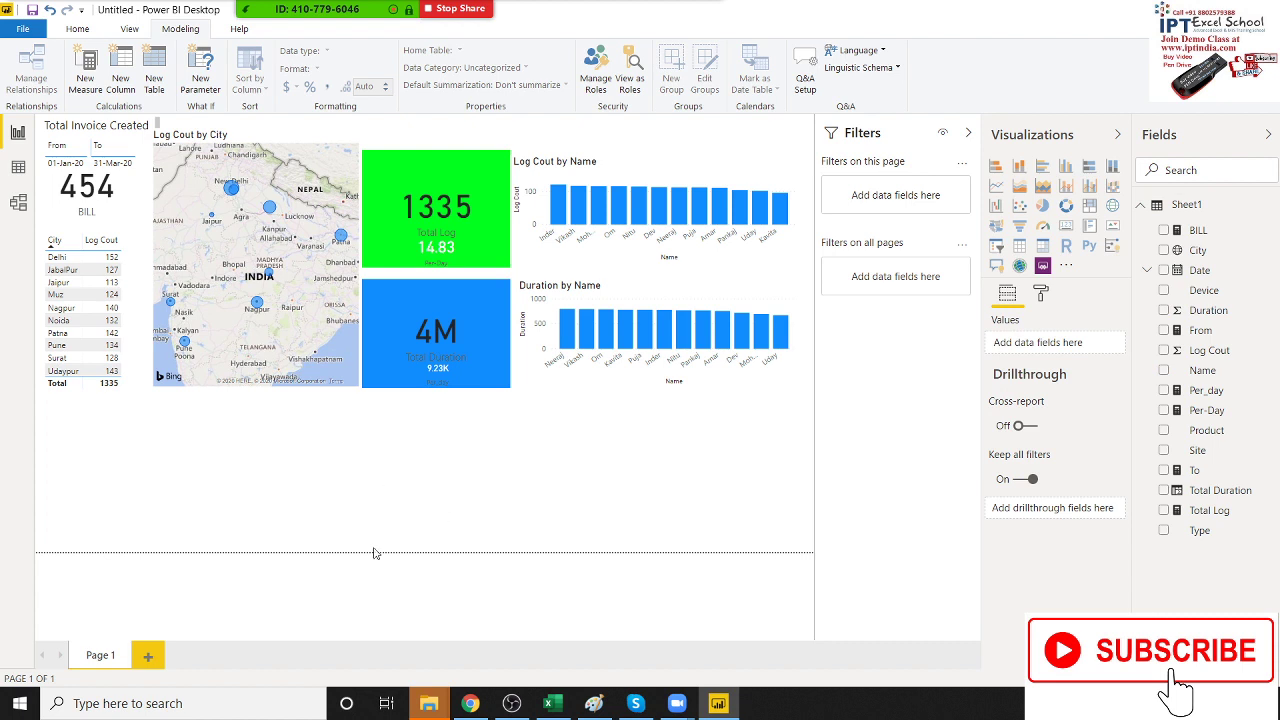
Step: Add a donut chart of Log Cout by Product just below the city table
left_click(1064, 207)
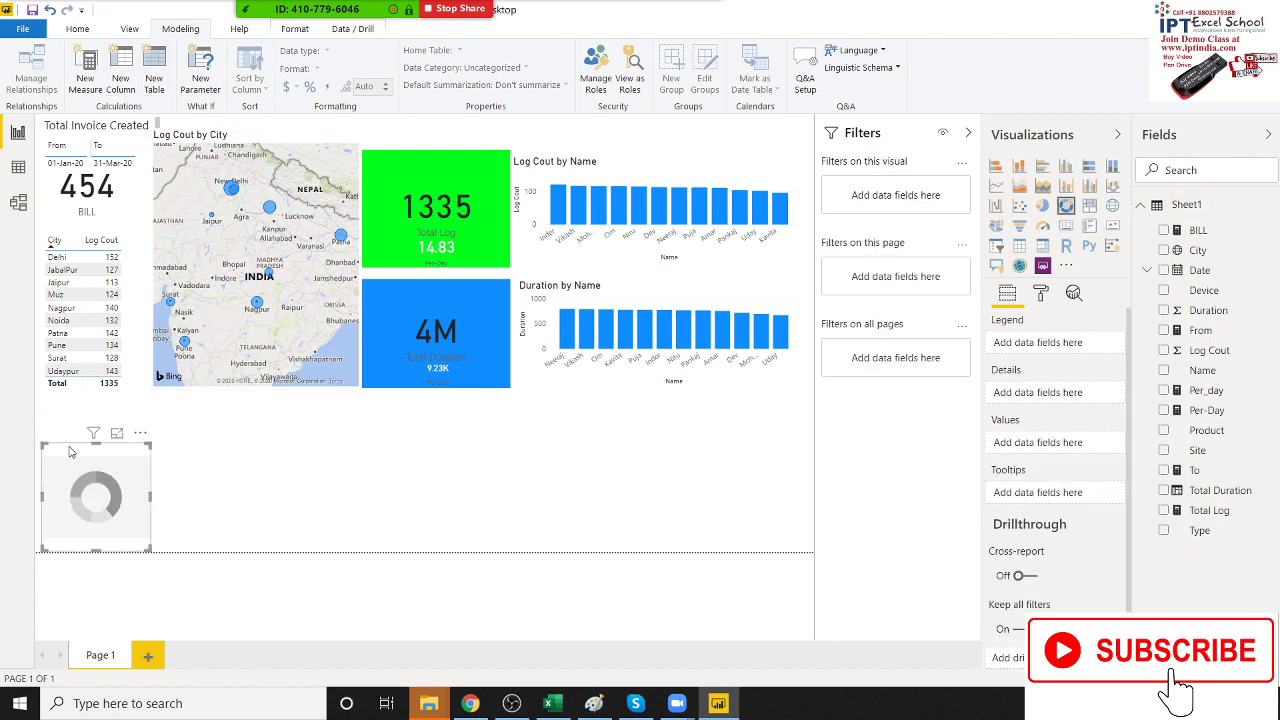
left_click_drag(70, 453, 79, 437)
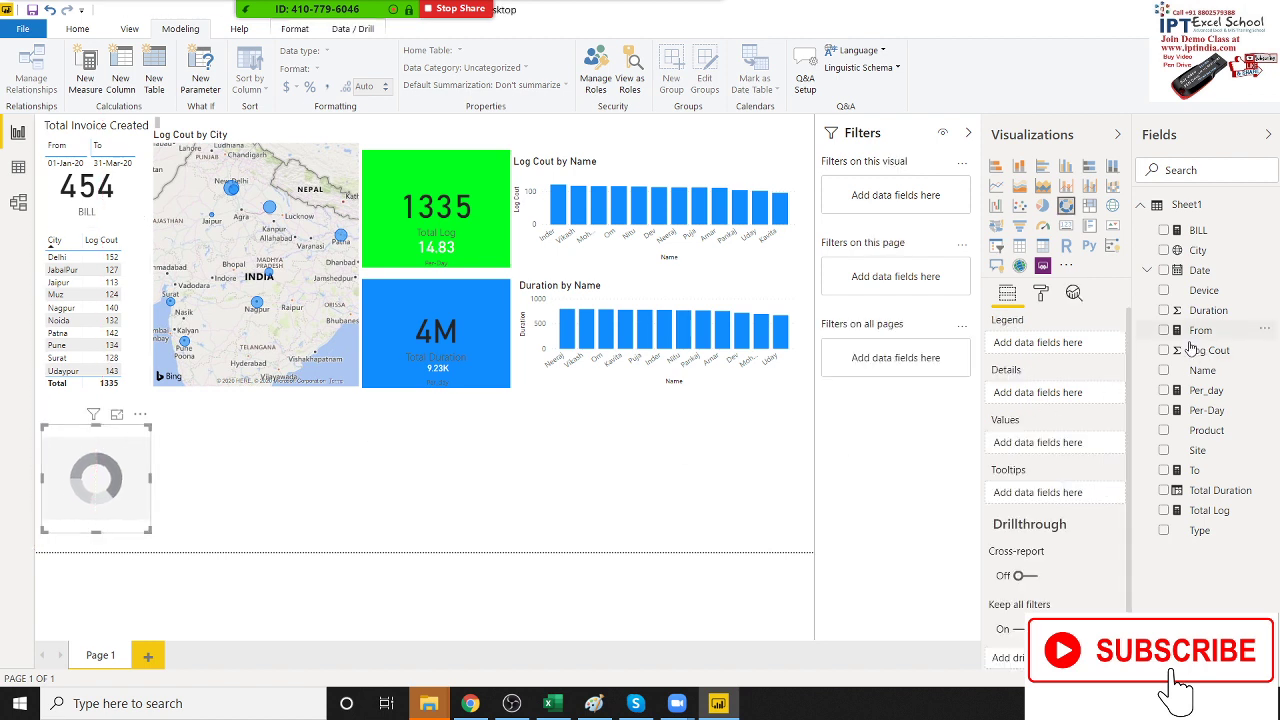
left_click(1164, 431)
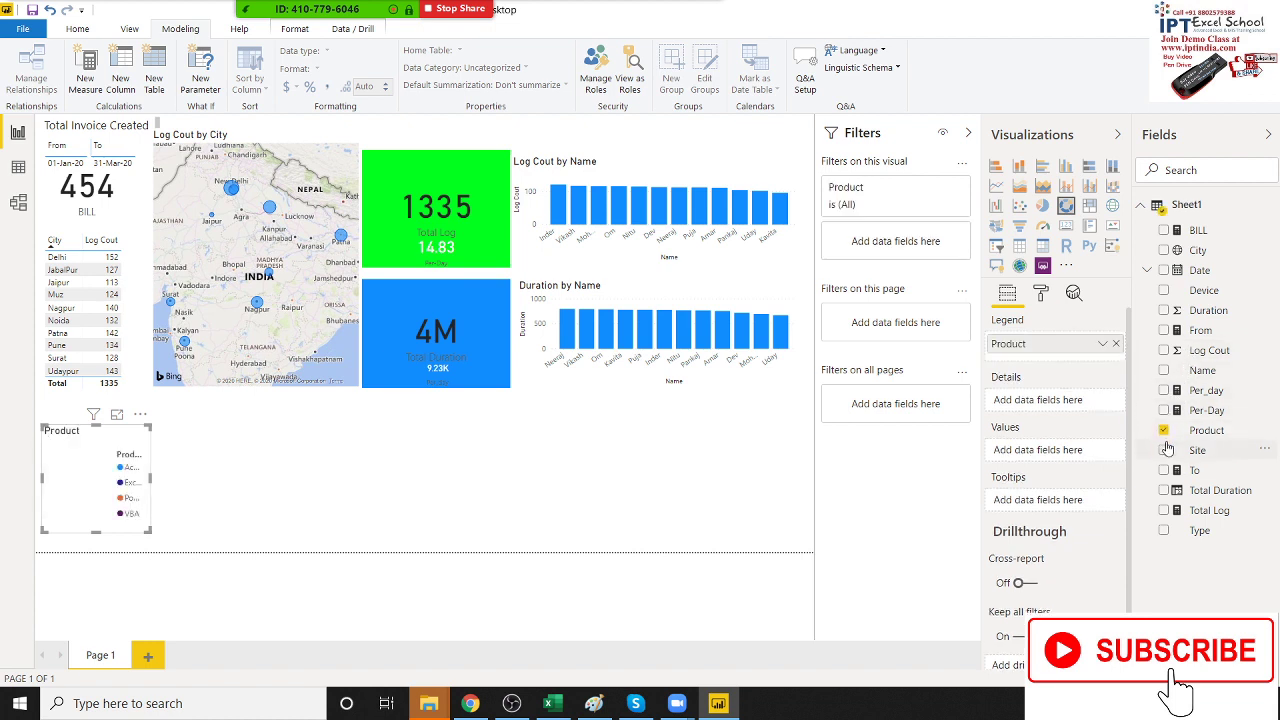
left_click(1164, 351)
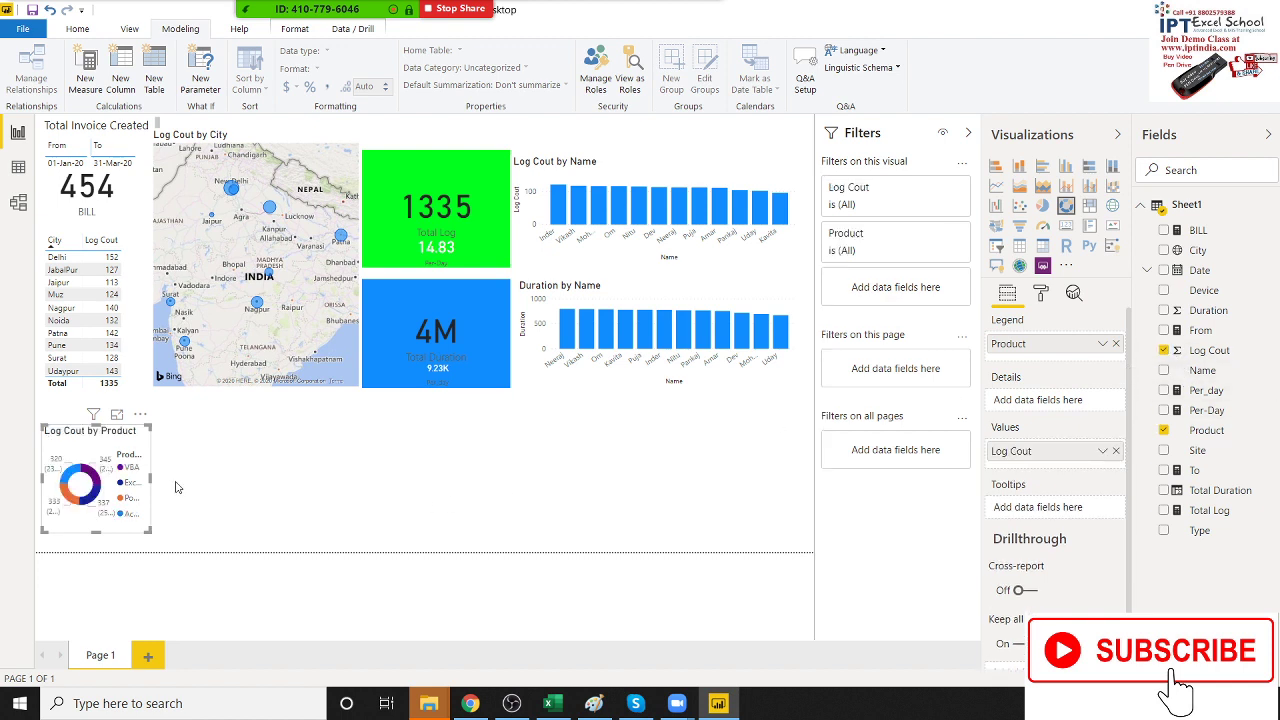
Step: Enlarge the Product donut wider and taller so its legend names show fully
left_click_drag(165, 484, 206, 484)
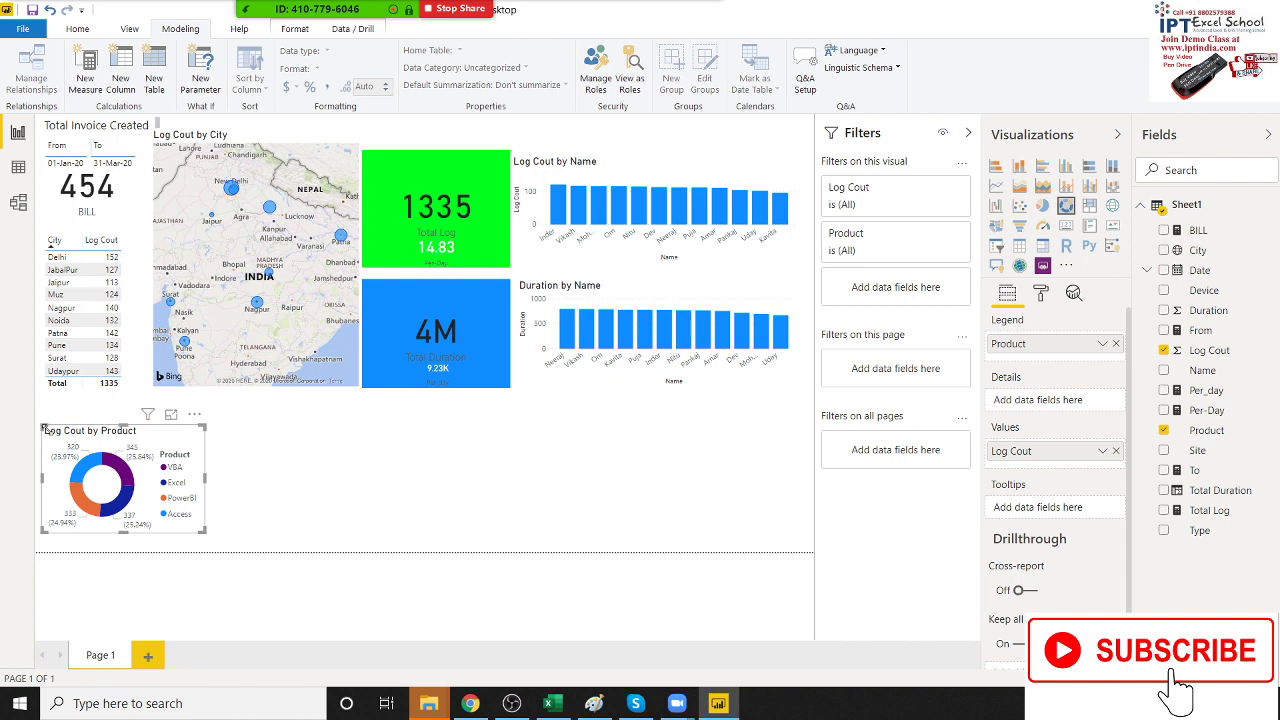
left_click_drag(39, 422, 37, 397)
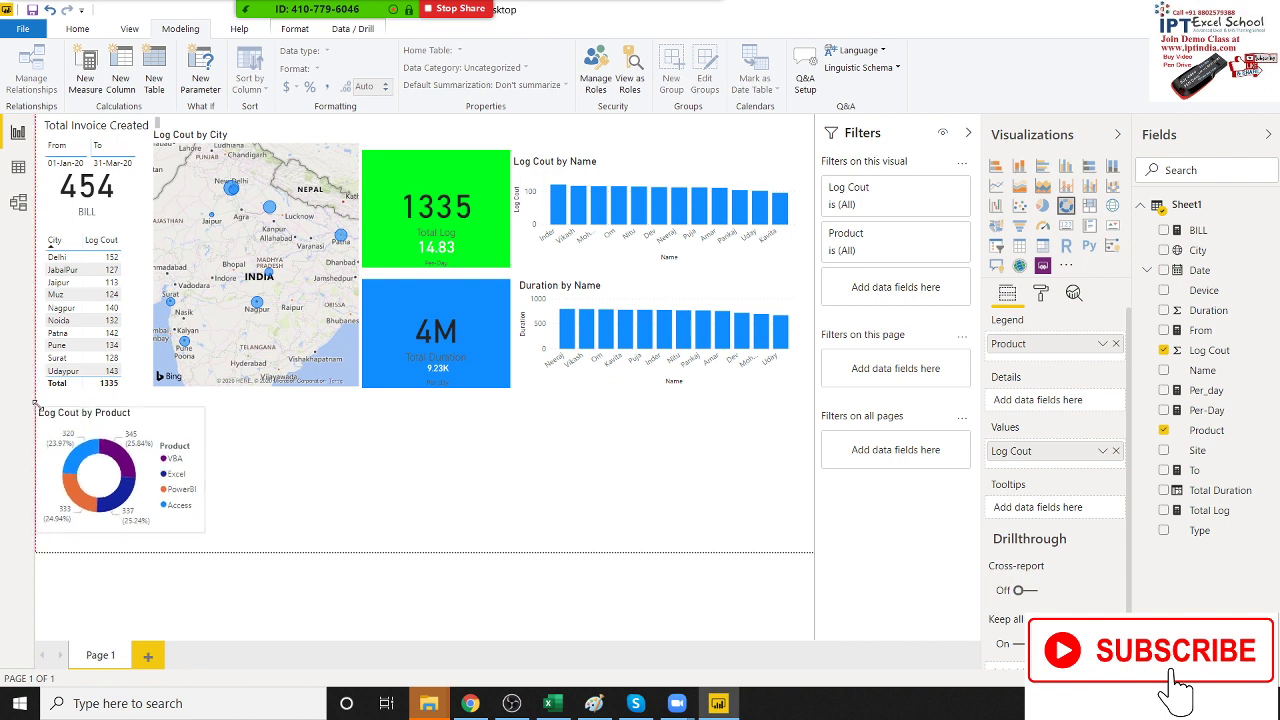
left_click(200, 527)
left_click_drag(200, 527, 206, 534)
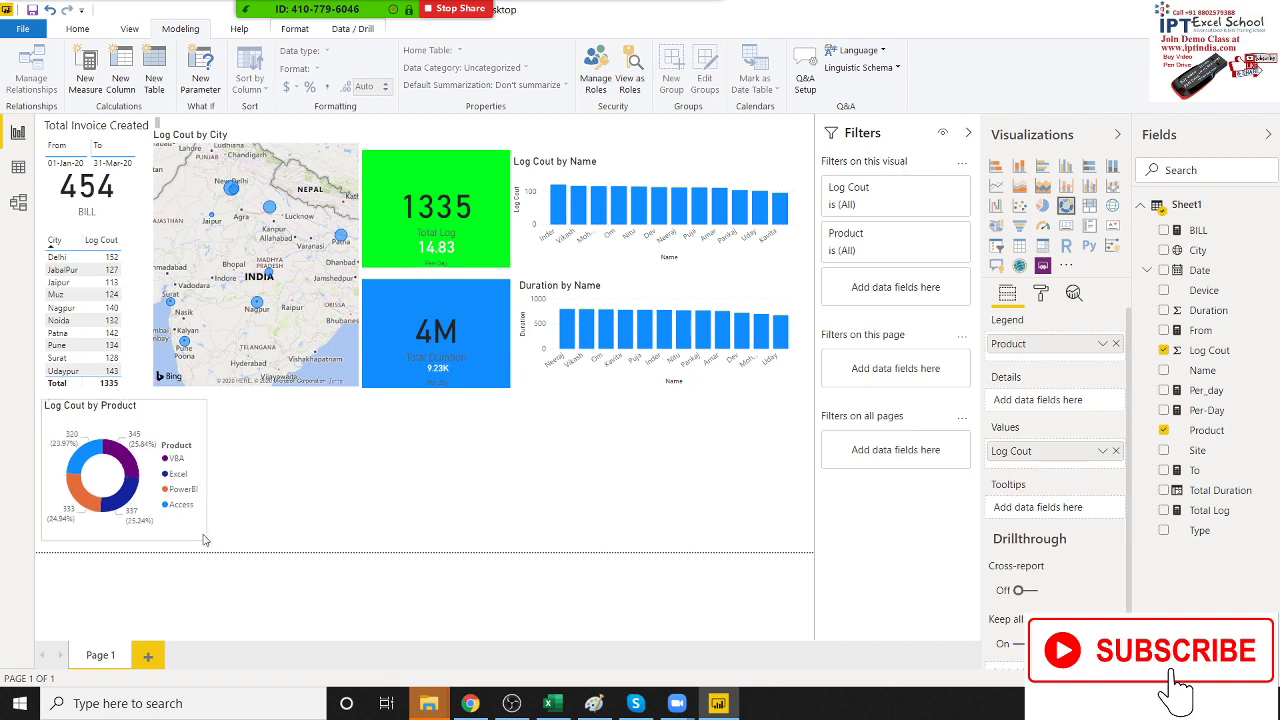
left_click(300, 500)
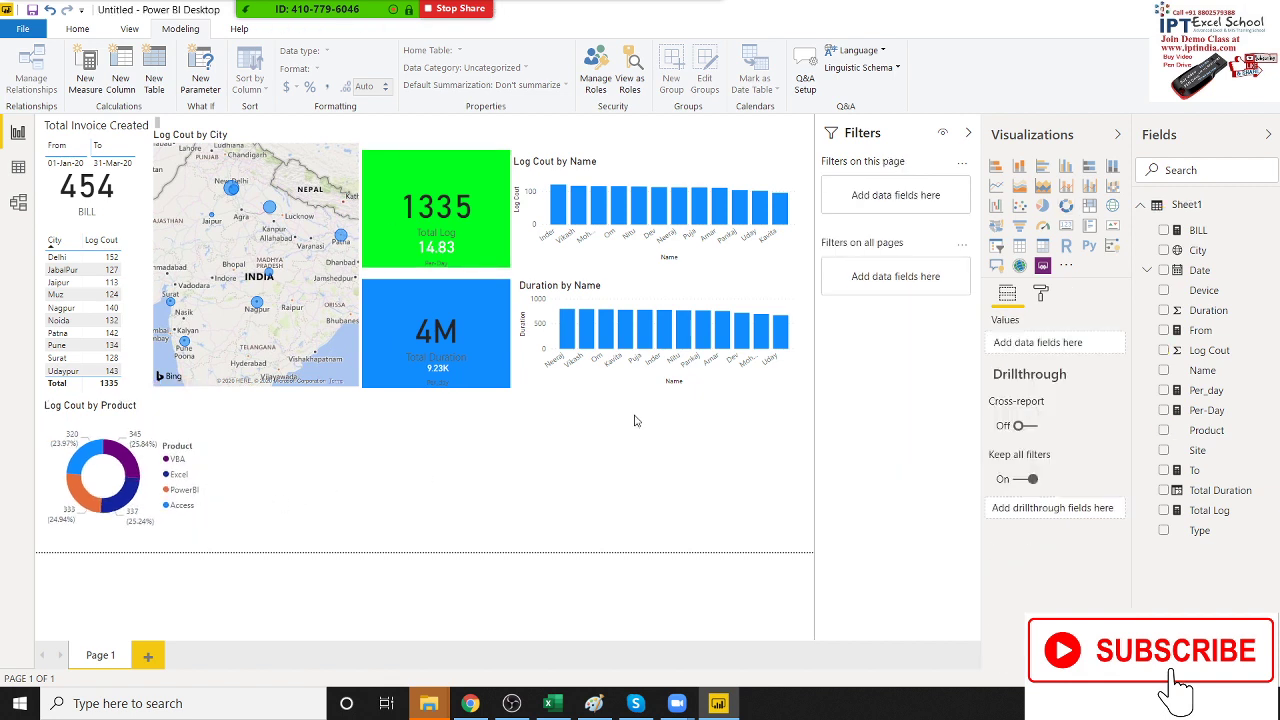
Step: Build a Log Cout by Site visual and convert it into a donut chart
left_click(1089, 205)
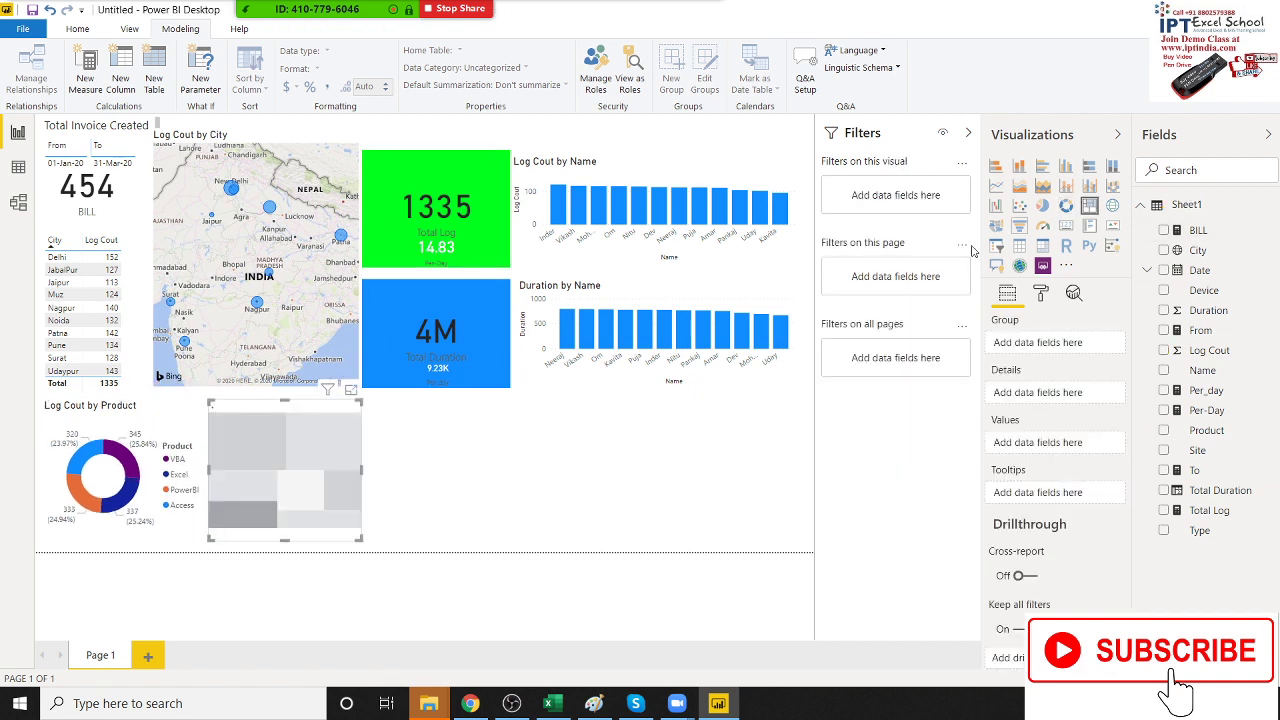
left_click(1164, 451)
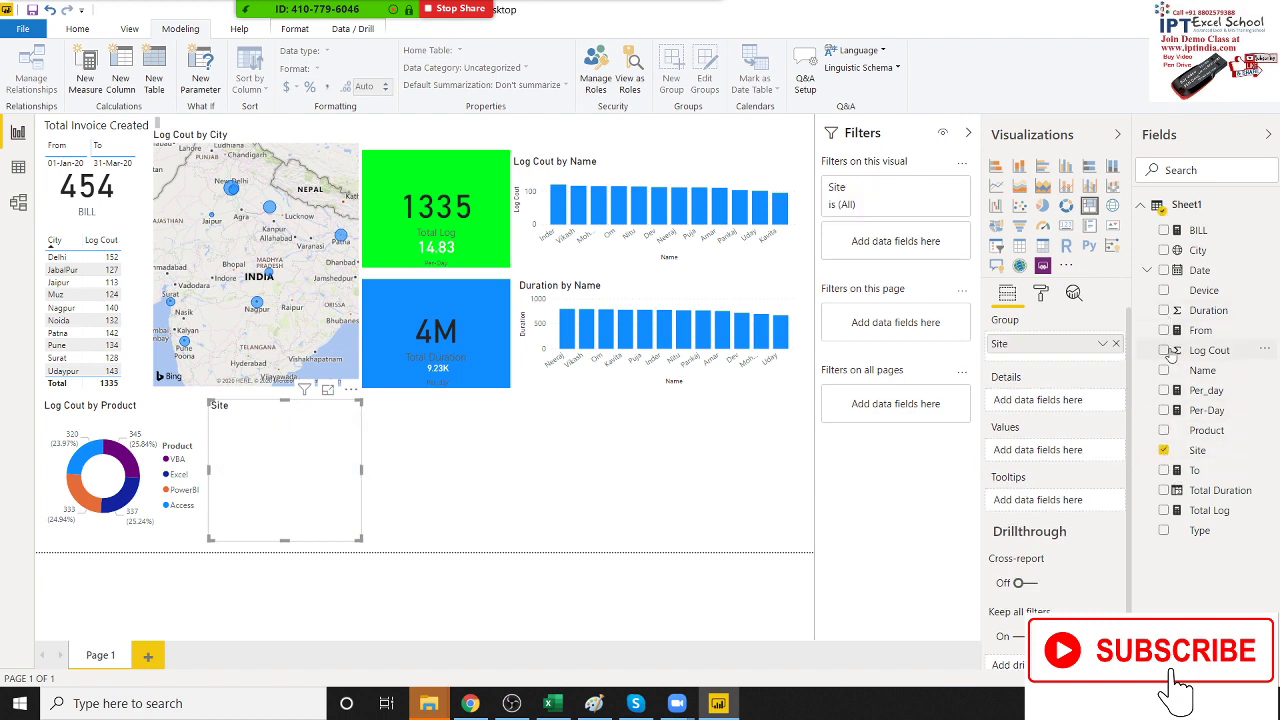
left_click(1190, 350)
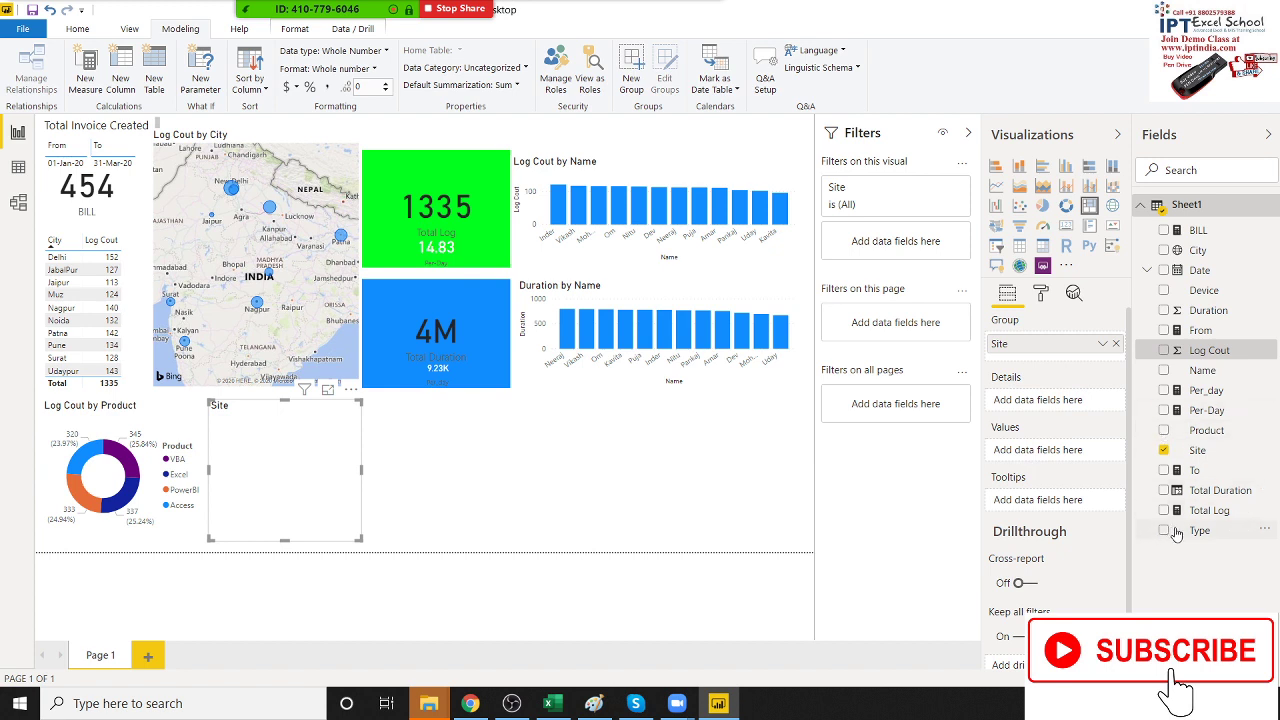
left_click(1163, 350)
mouse_move(247, 521)
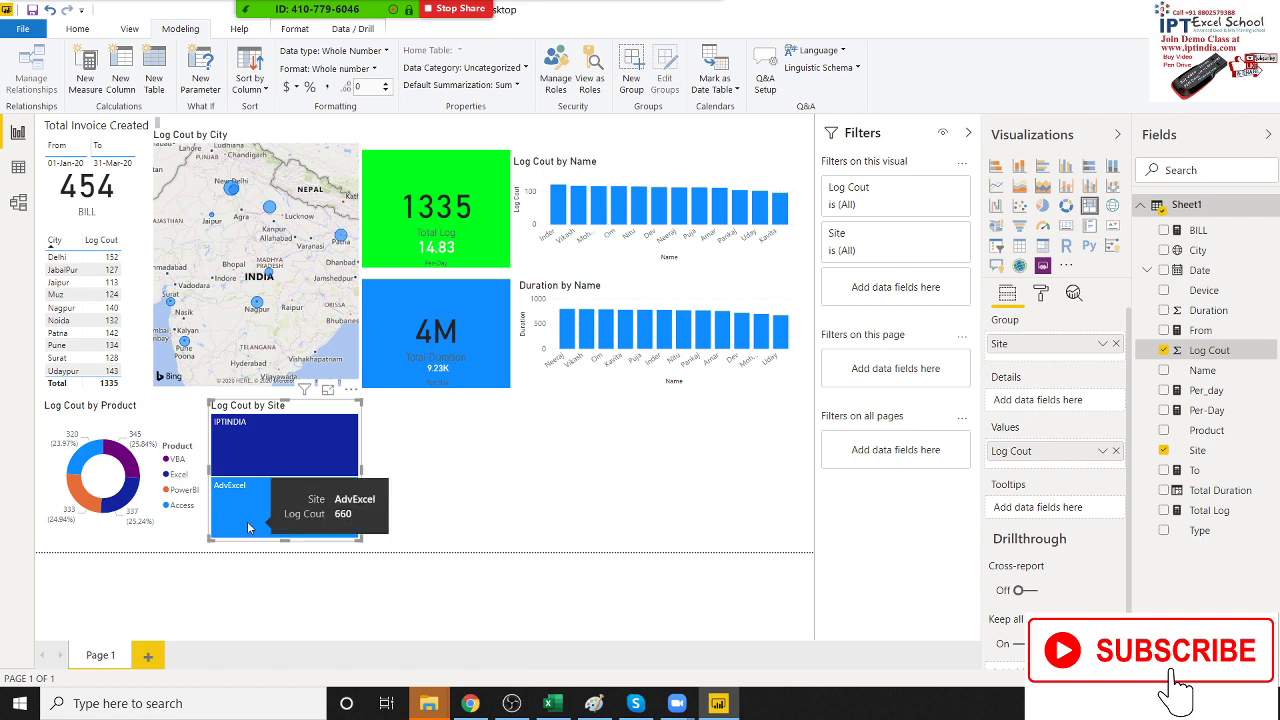
left_click(1065, 205)
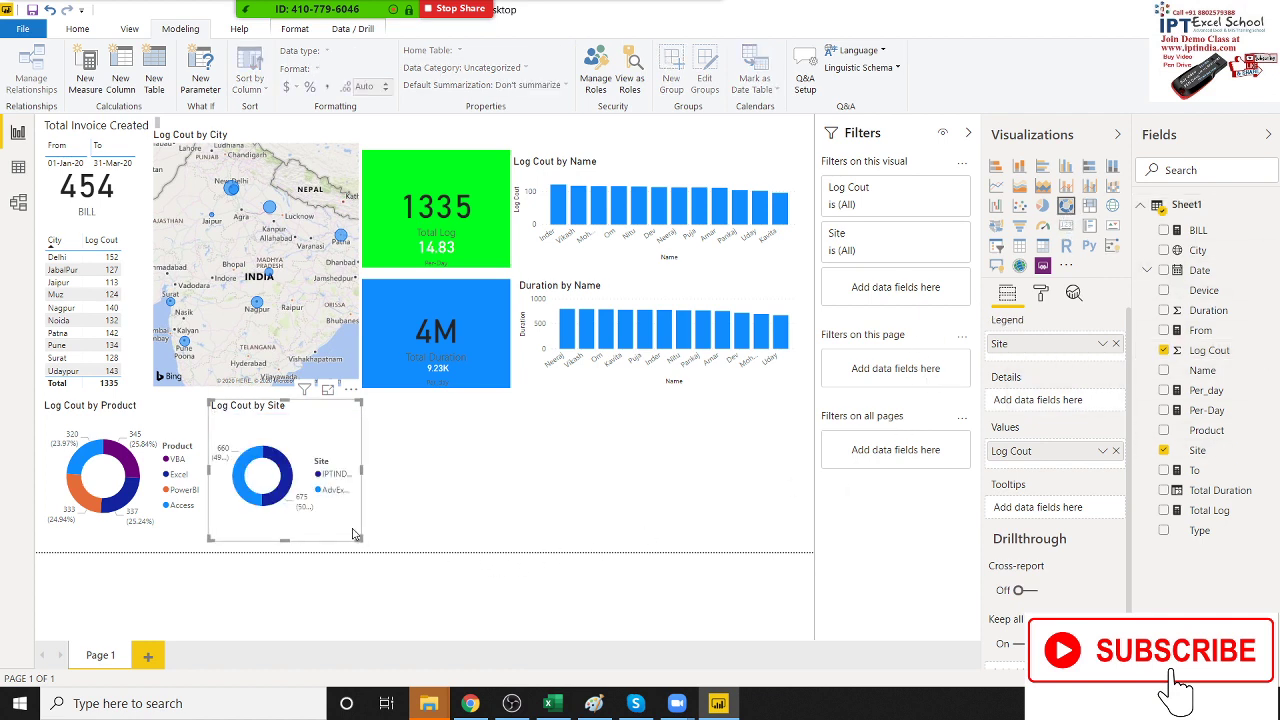
Step: Enlarge the Log Cout by Site donut from its corner handle
left_click(203, 405)
left_click(282, 494)
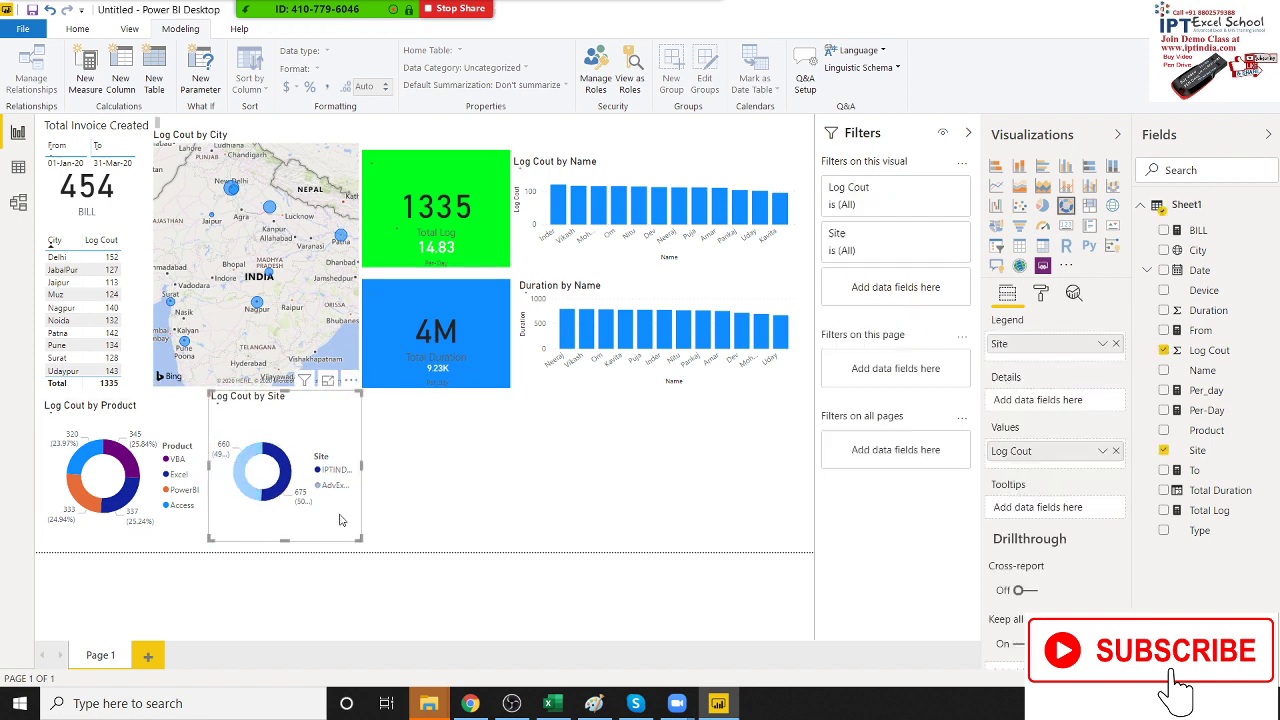
left_click_drag(358, 537, 372, 549)
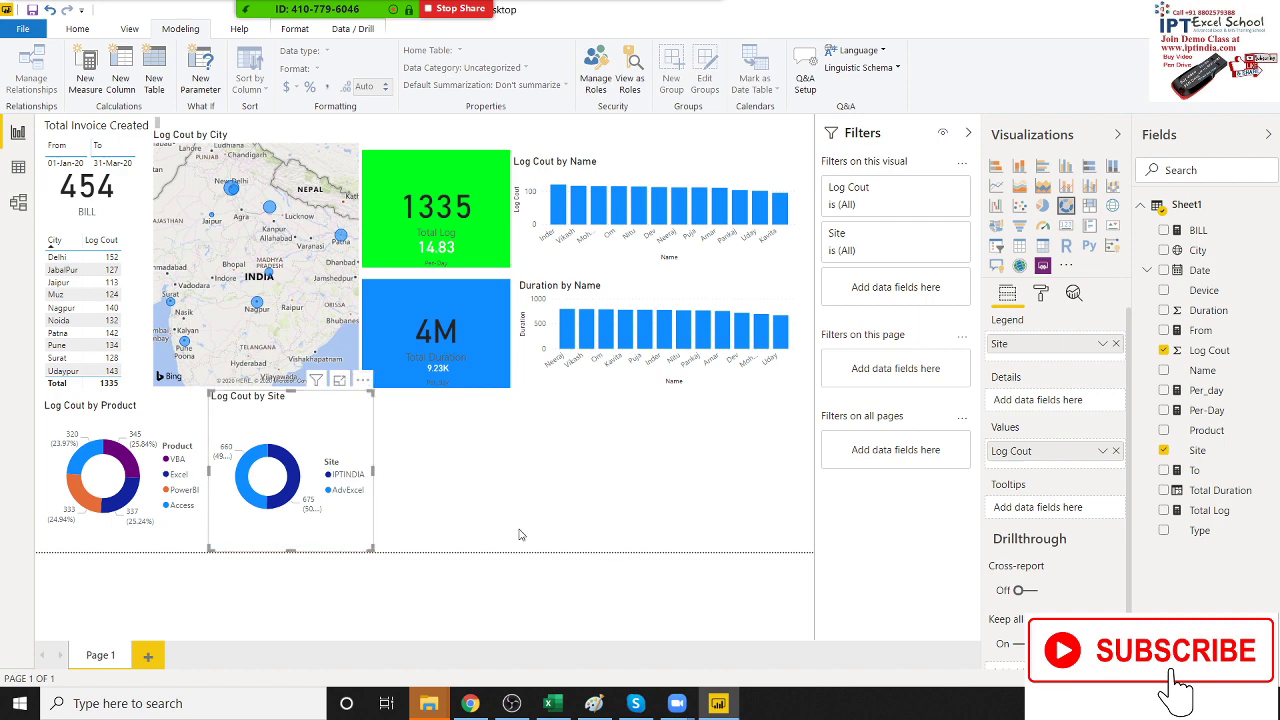
left_click(686, 520)
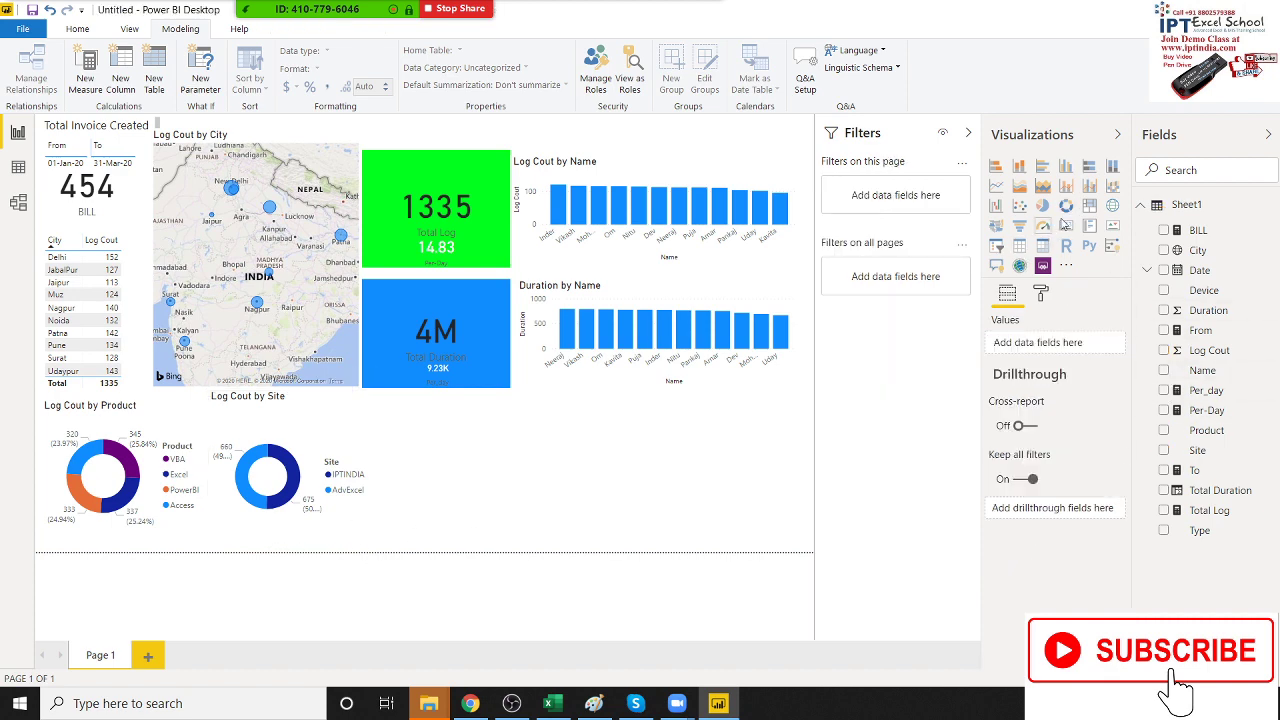
Step: Add a Log Cout by Site donut, then enlarge and position it beside the Site donut
left_click(1067, 207)
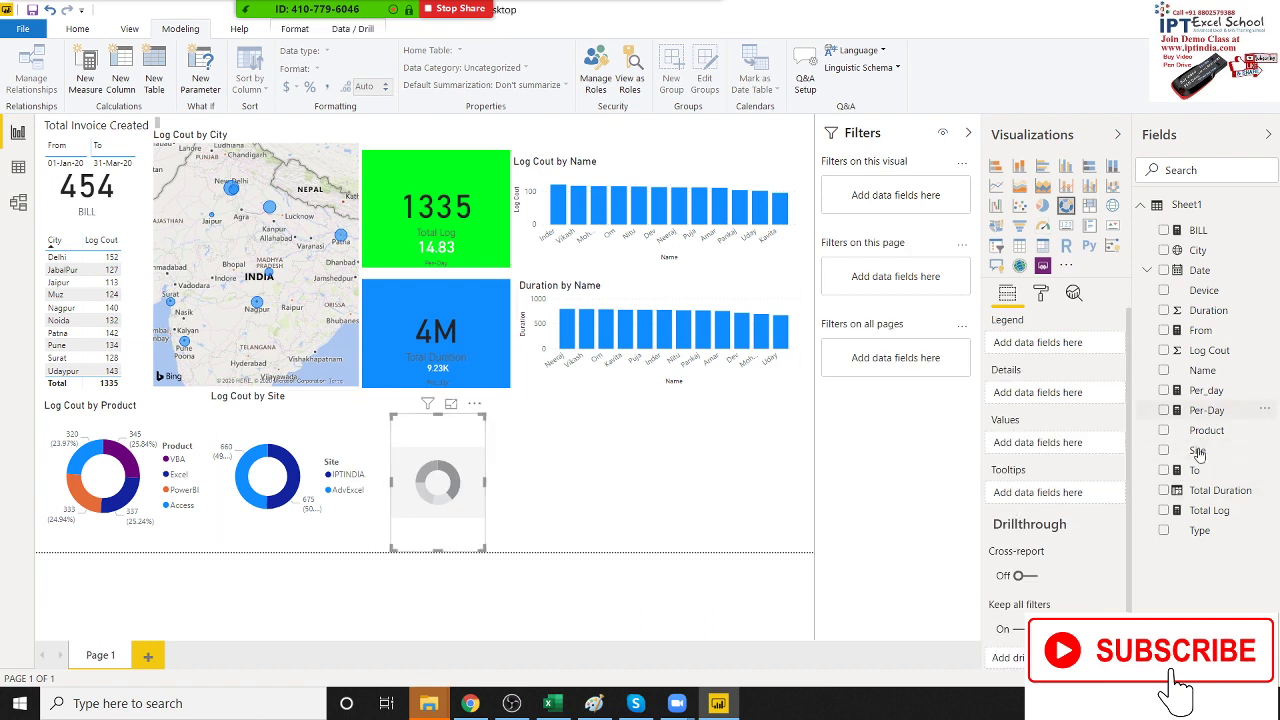
left_click(1164, 451)
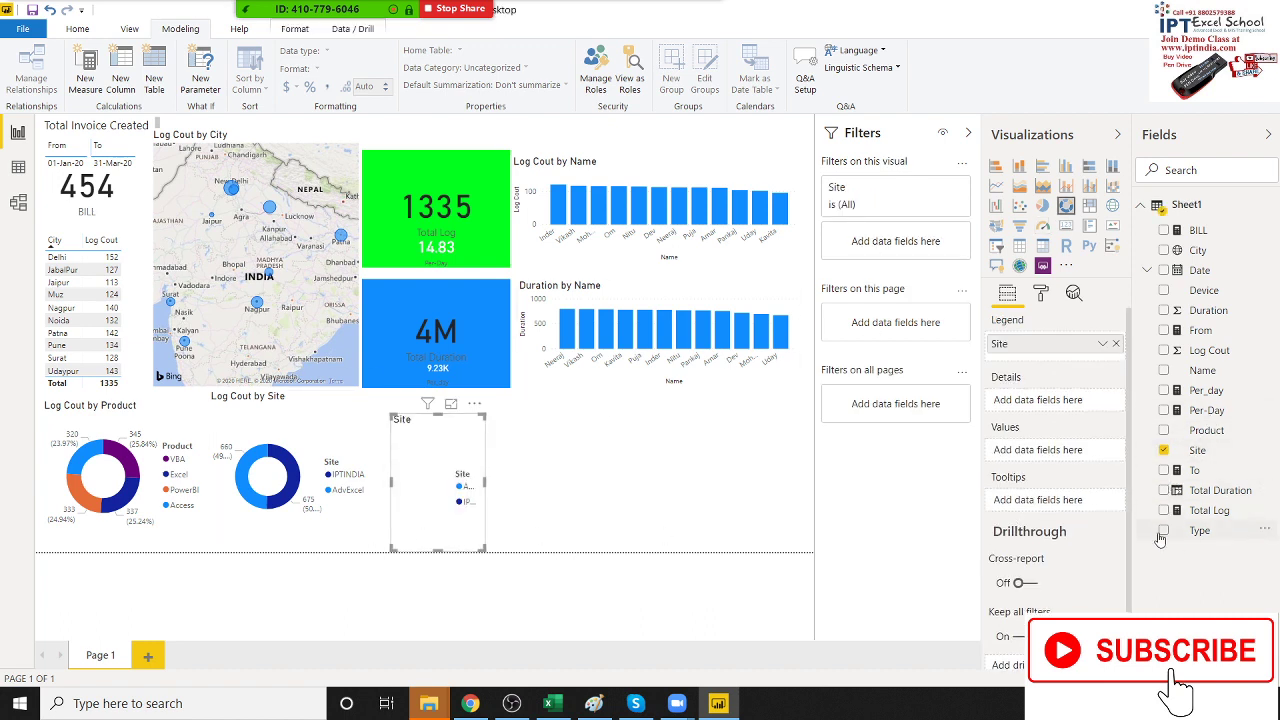
left_click(1164, 351)
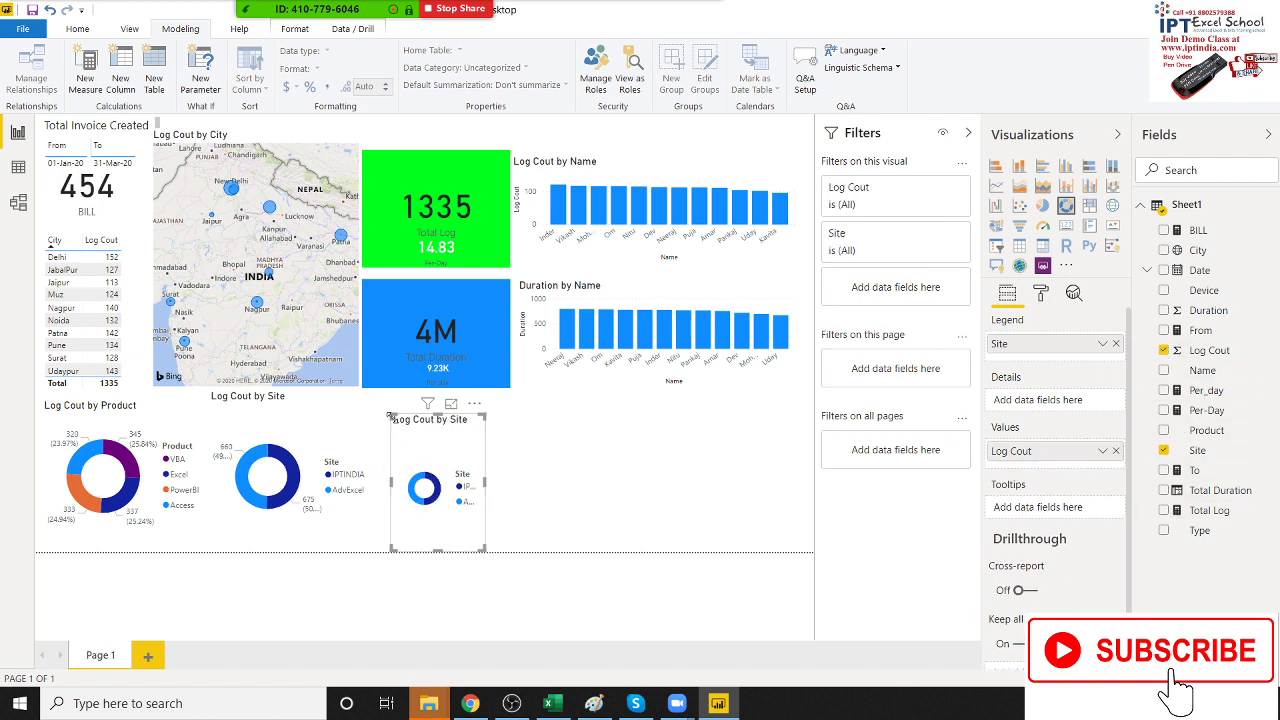
left_click_drag(390, 415, 363, 400)
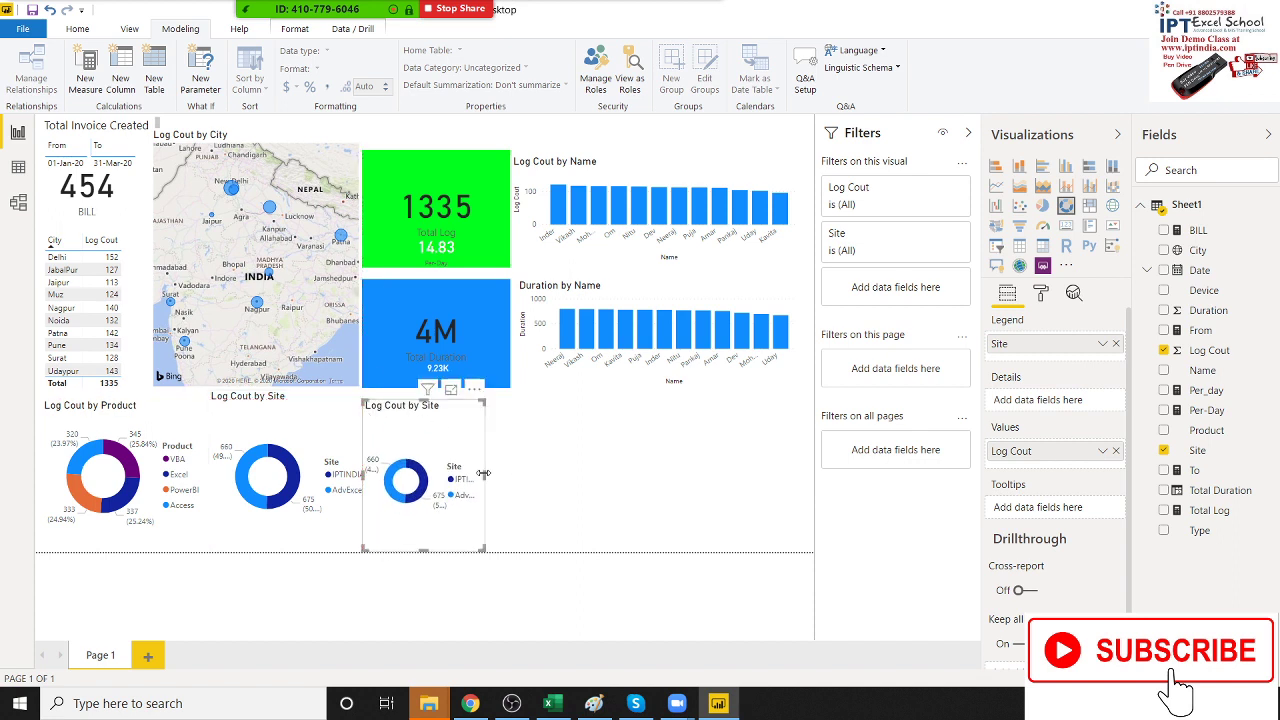
left_click_drag(483, 473, 559, 481)
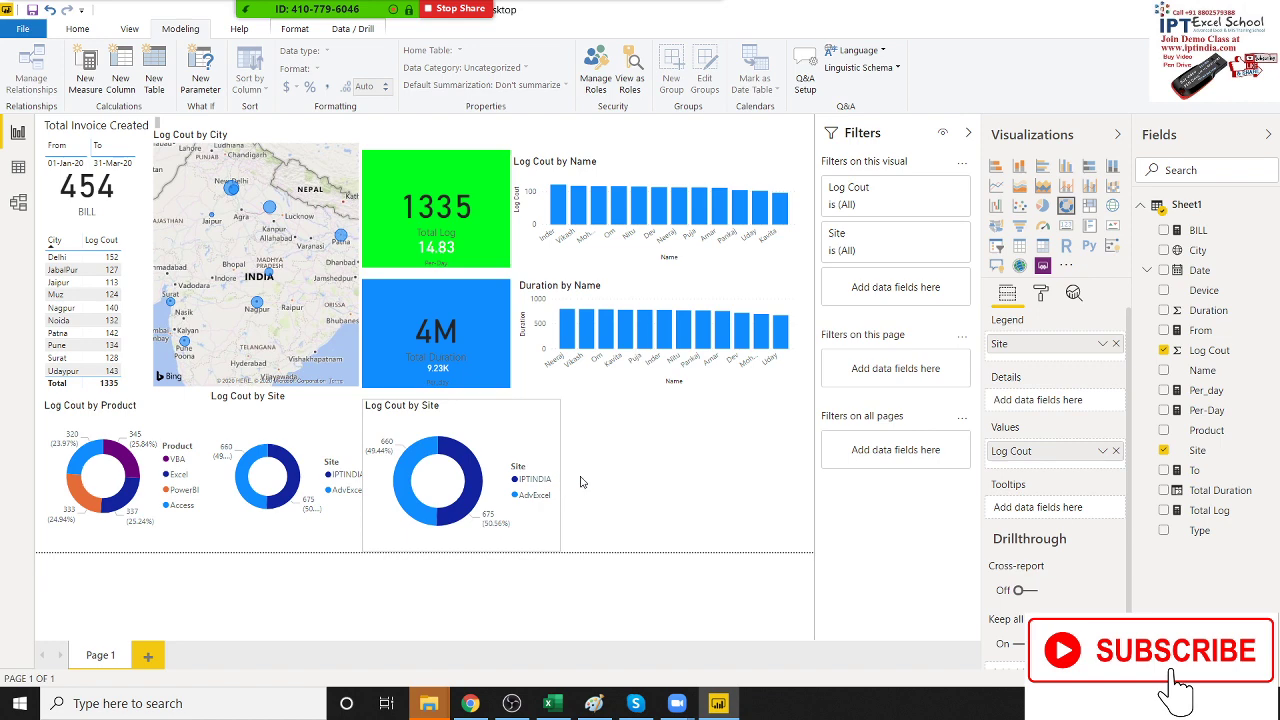
left_click(620, 480)
left_click_drag(521, 443, 545, 443)
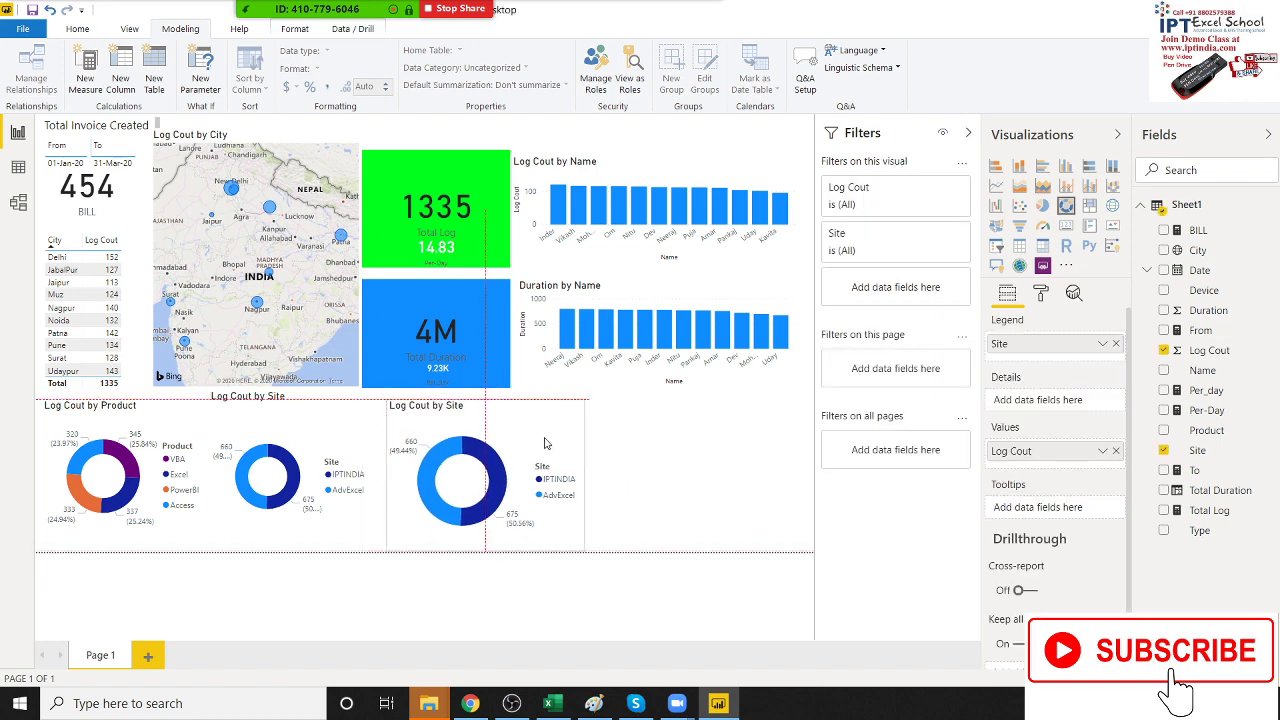
left_click(661, 465)
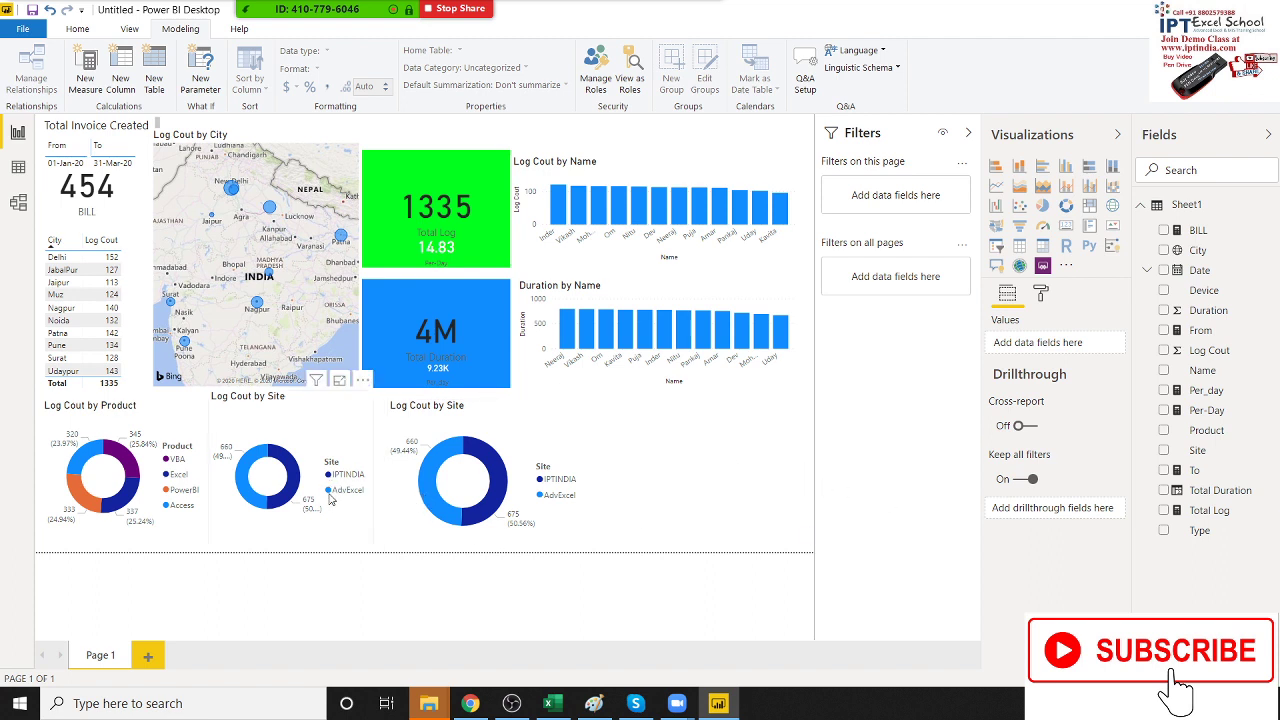
Step: Switch the new donut to split Log Cout by Device instead of Site
left_click(413, 507)
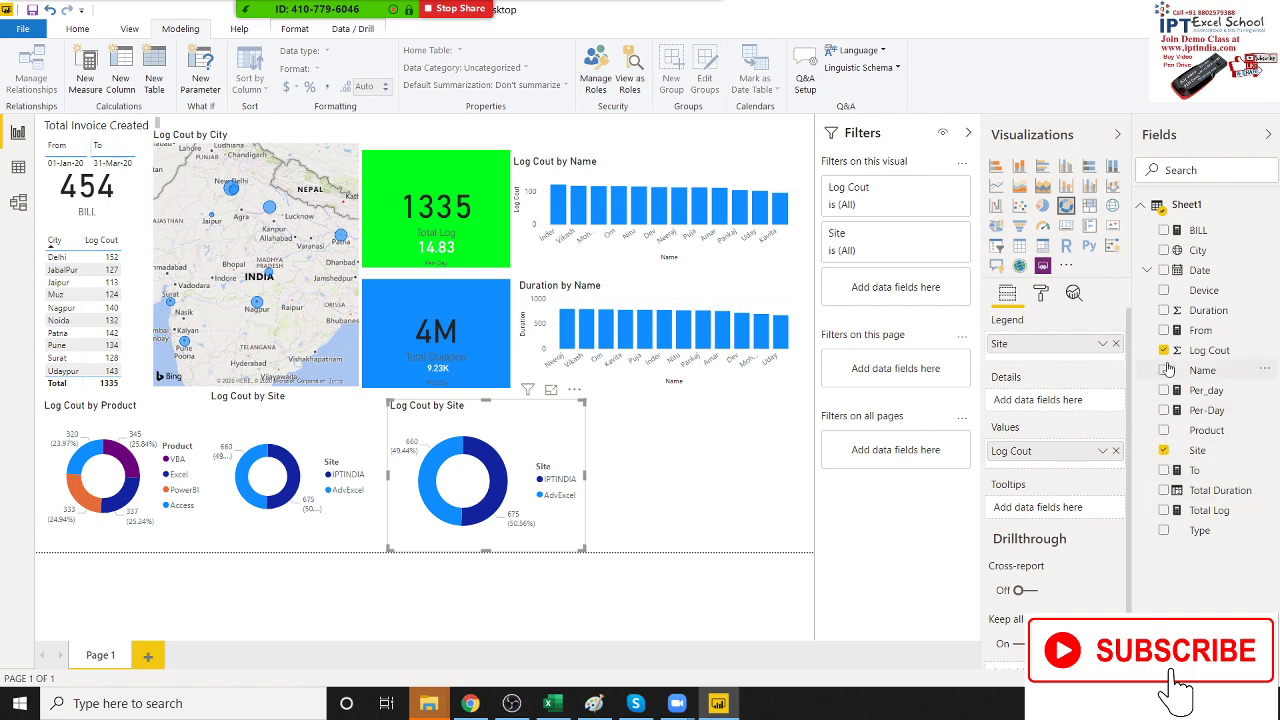
left_click(1163, 291)
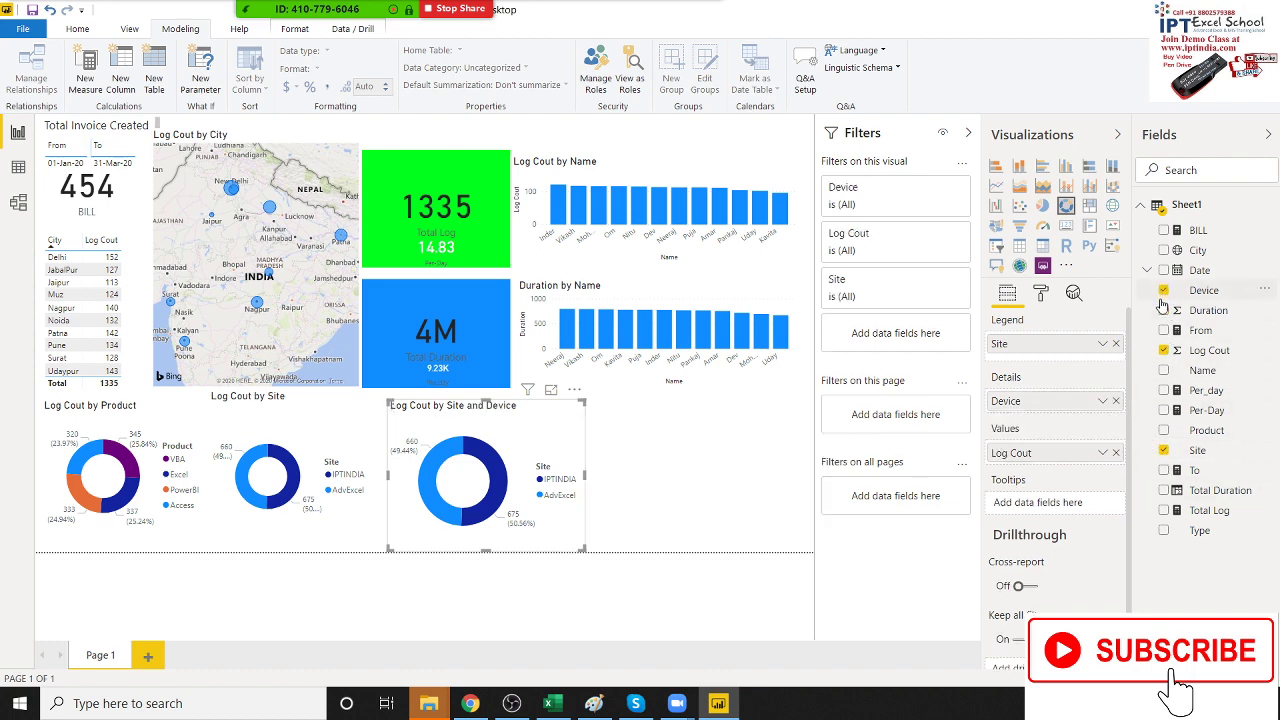
left_click(1164, 451)
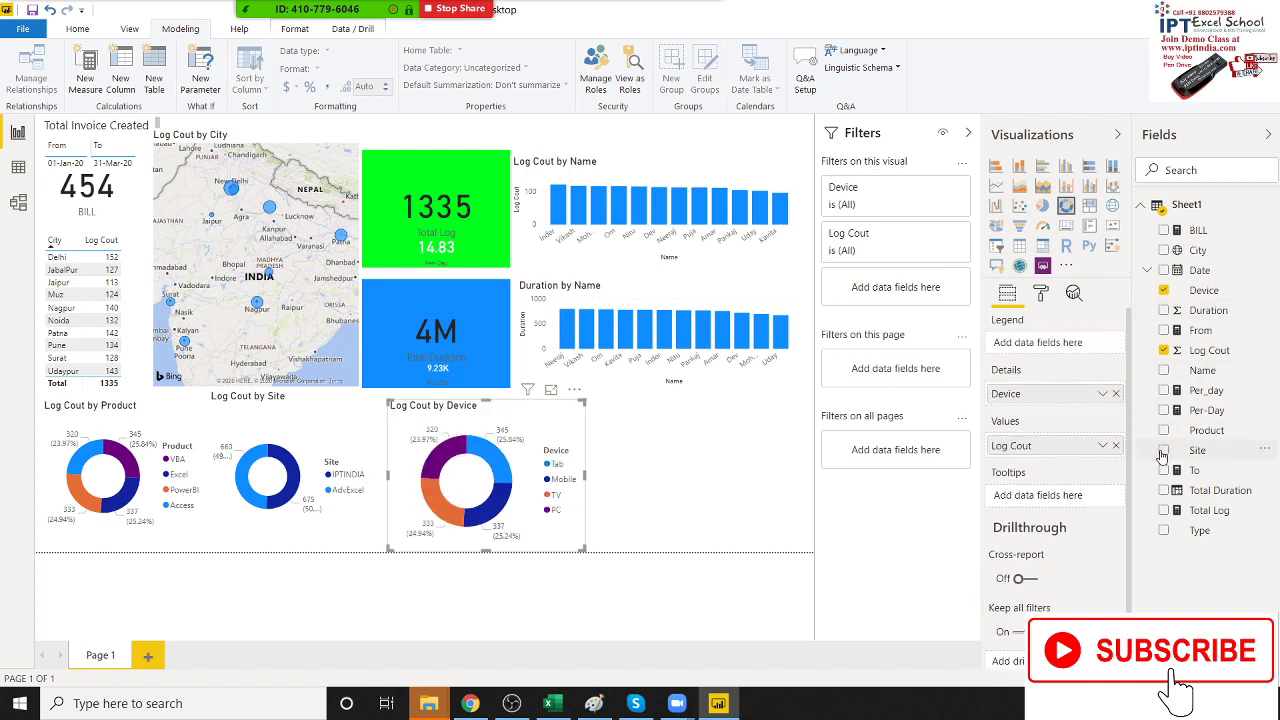
left_click(745, 507)
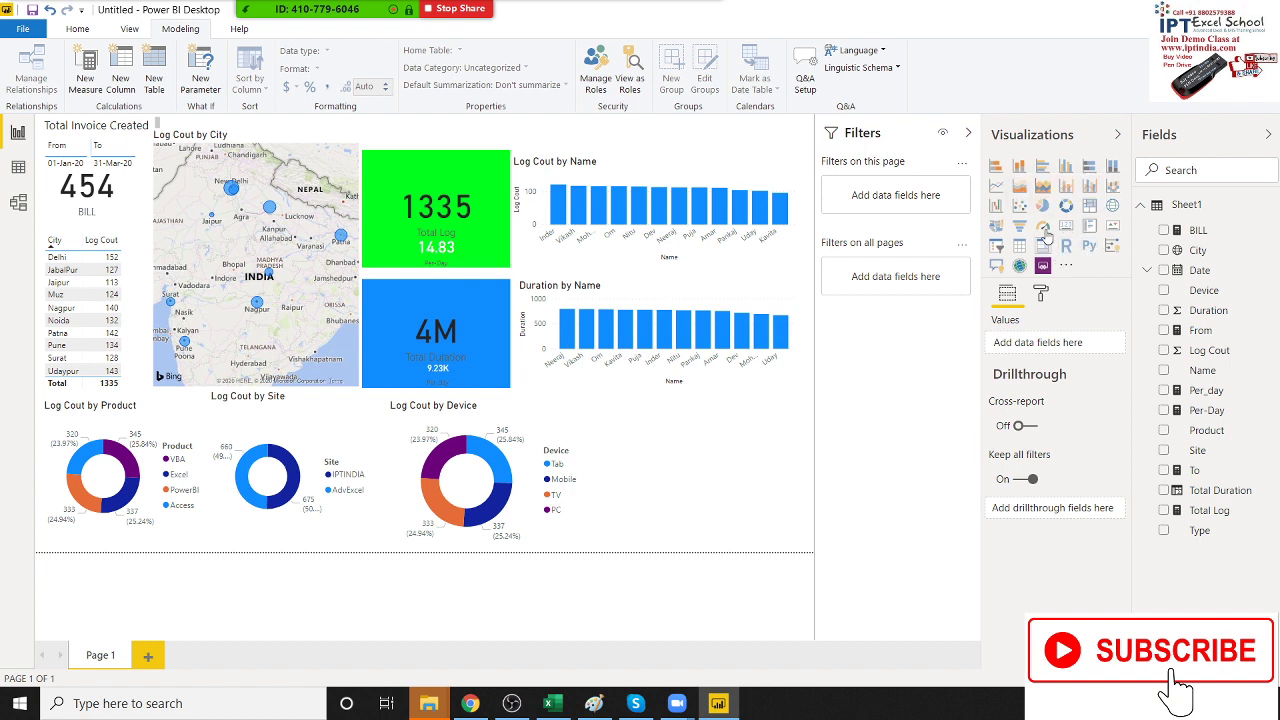
Step: Add a donut chart with Type as legend and Log Cout as values
left_click(1065, 207)
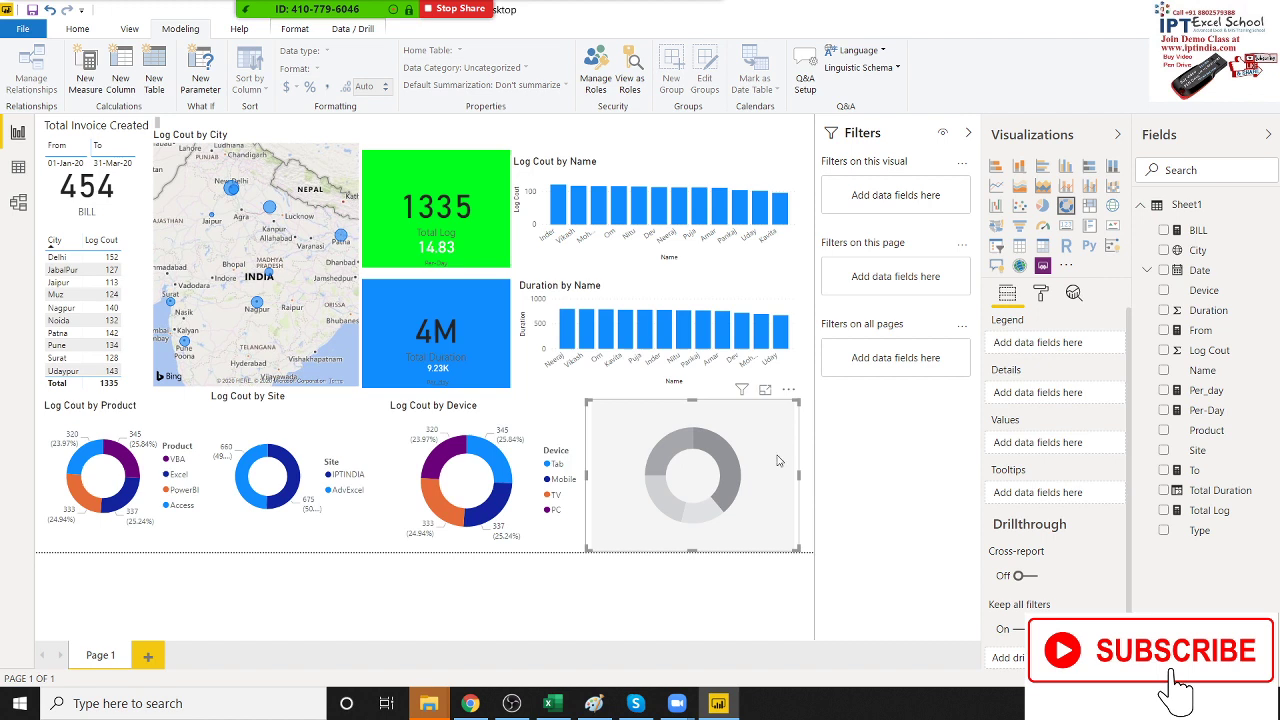
left_click(1163, 531)
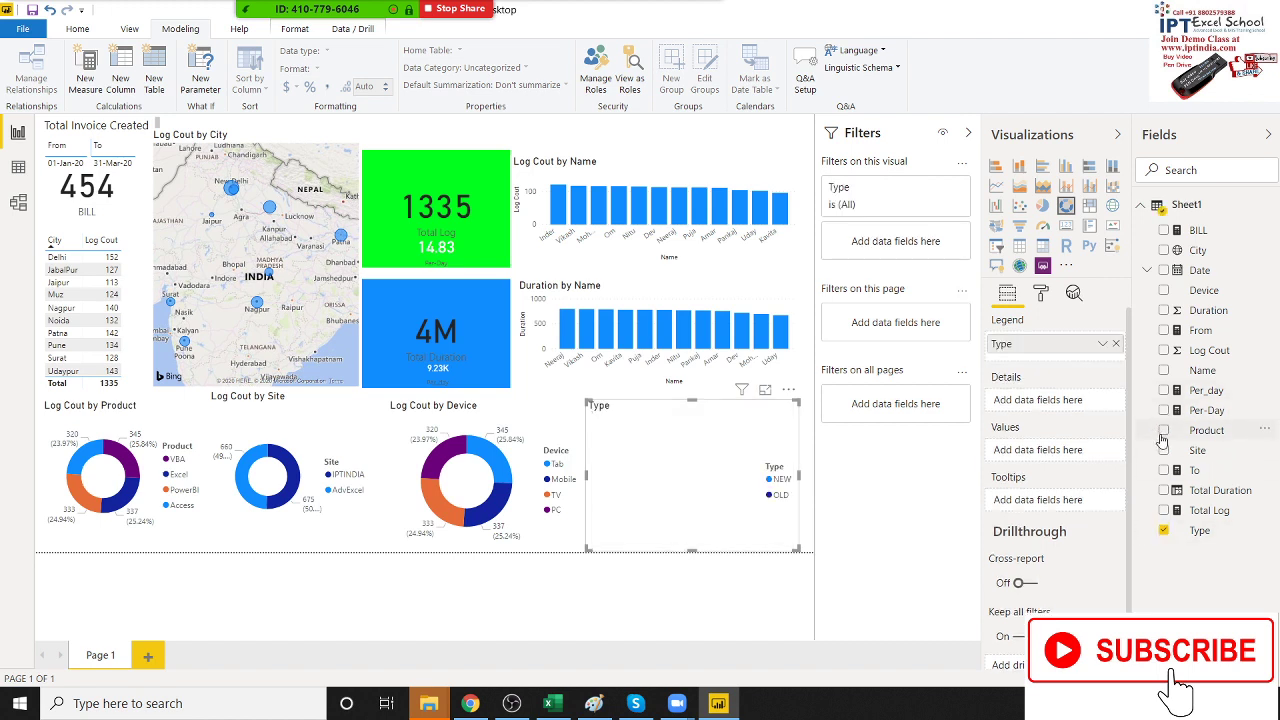
left_click(1163, 350)
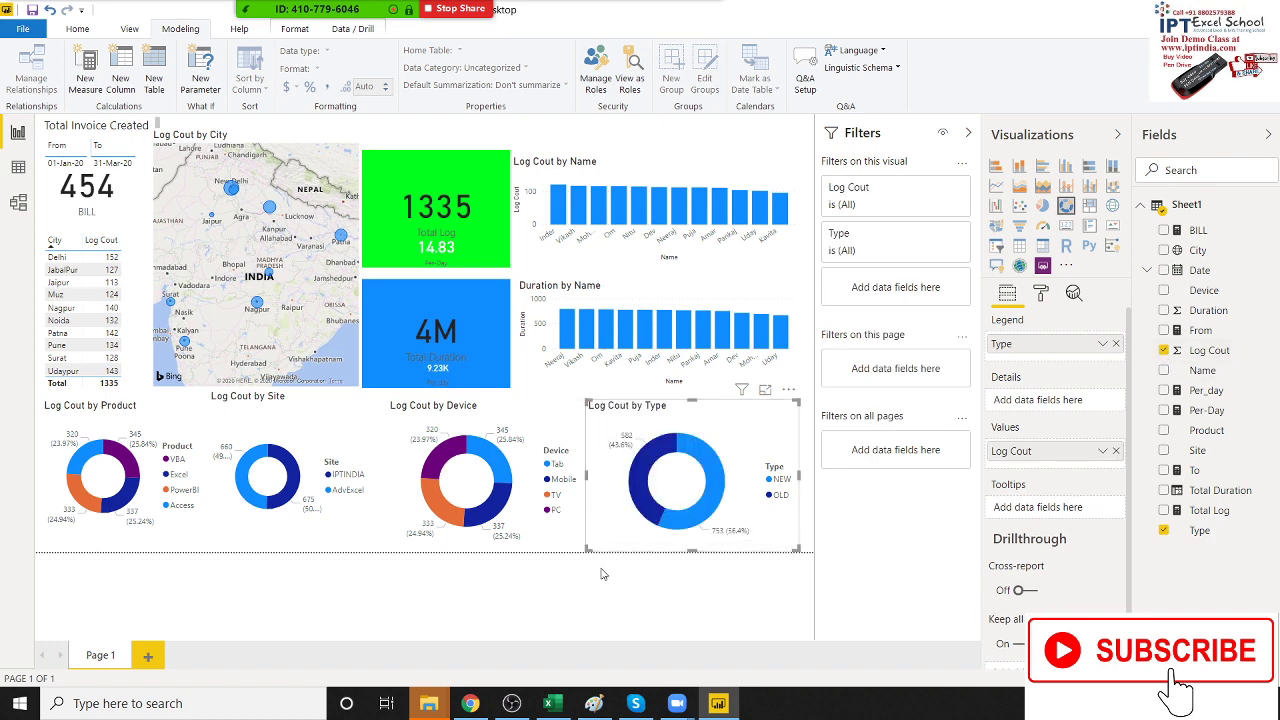
left_click(587, 597)
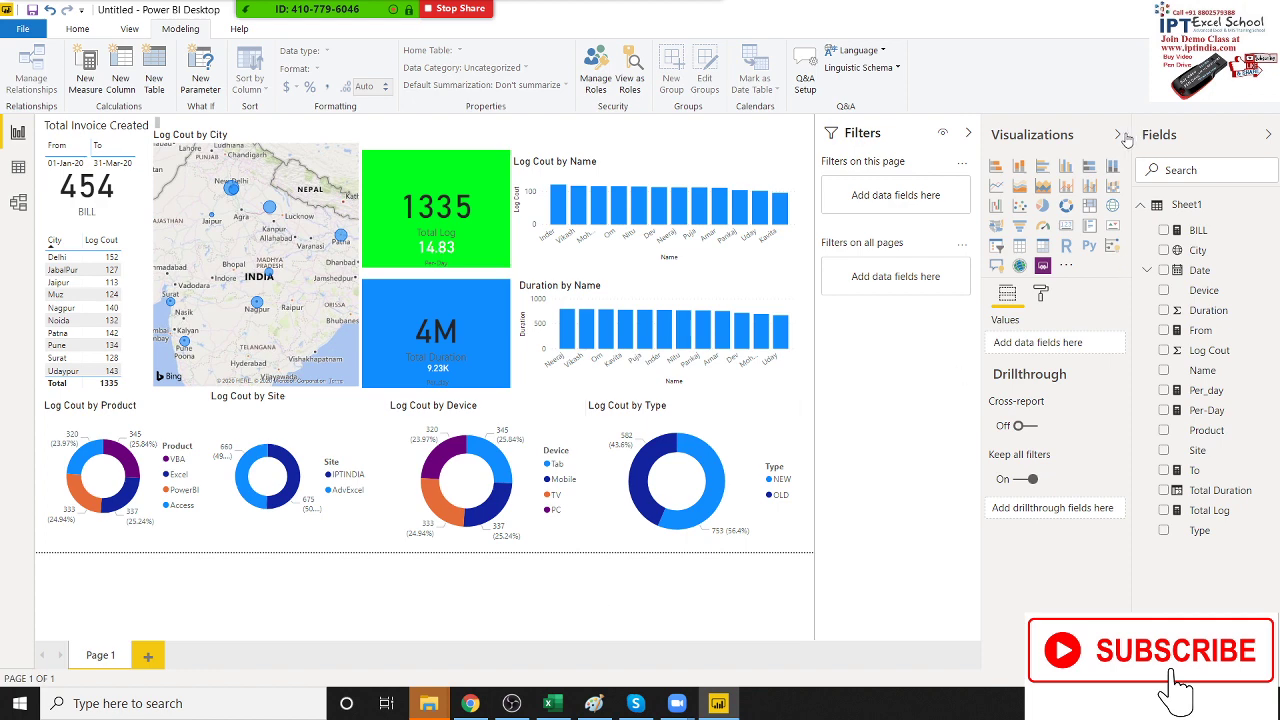
Step: Collapse the Fields, Visualizations and Filters panes to widen the report canvas
left_click(1230, 140)
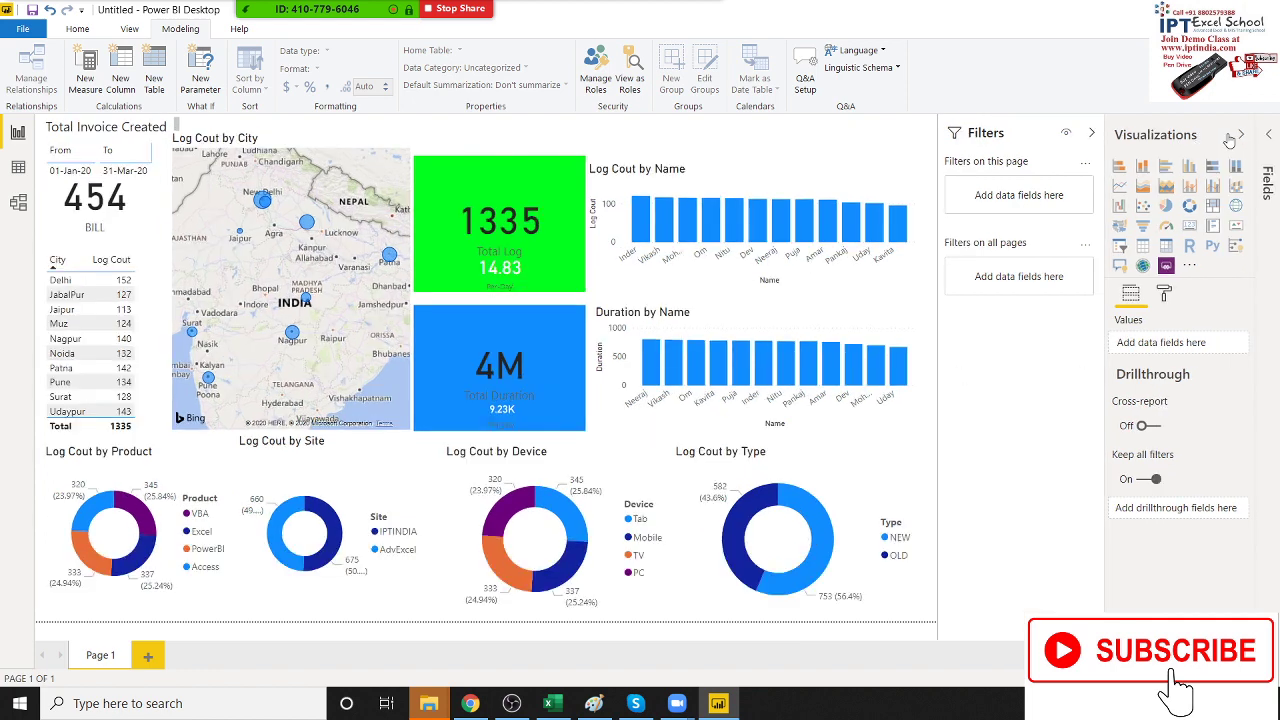
left_click(1238, 142)
left_click(1214, 134)
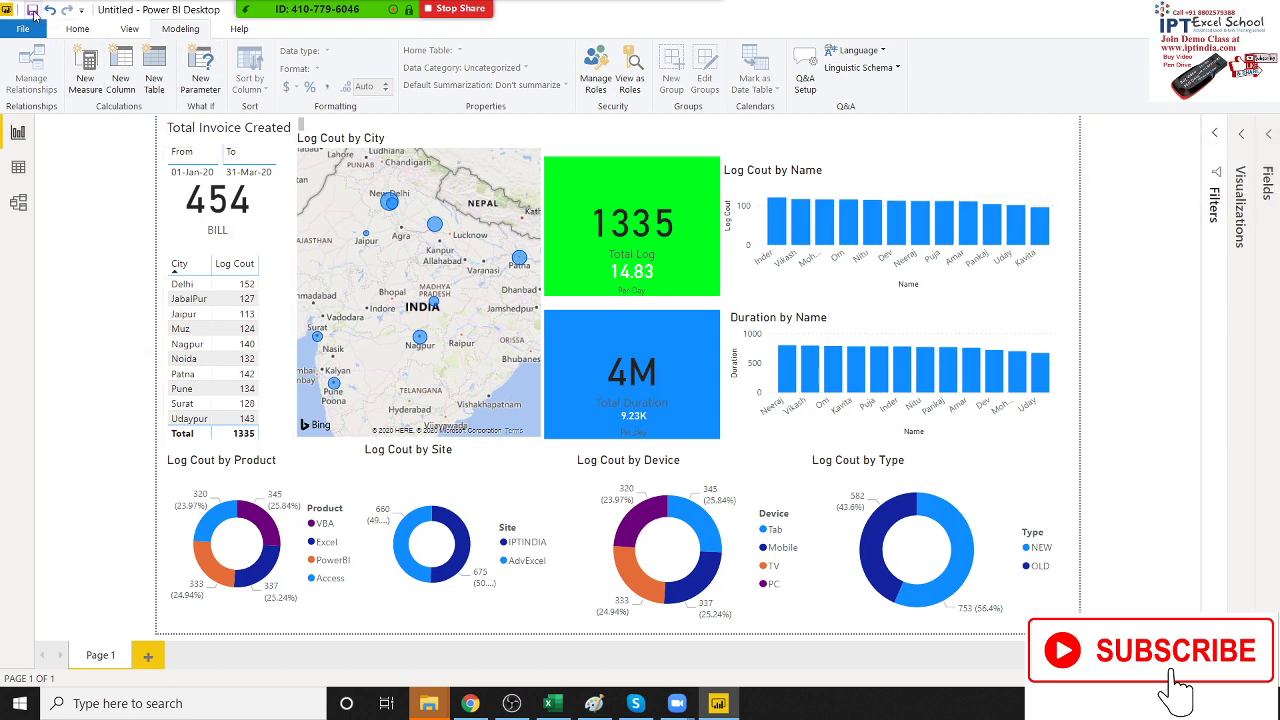
Step: Save the report as Dashboard -1.pbix, then minimize it to the desktop
left_click(33, 12)
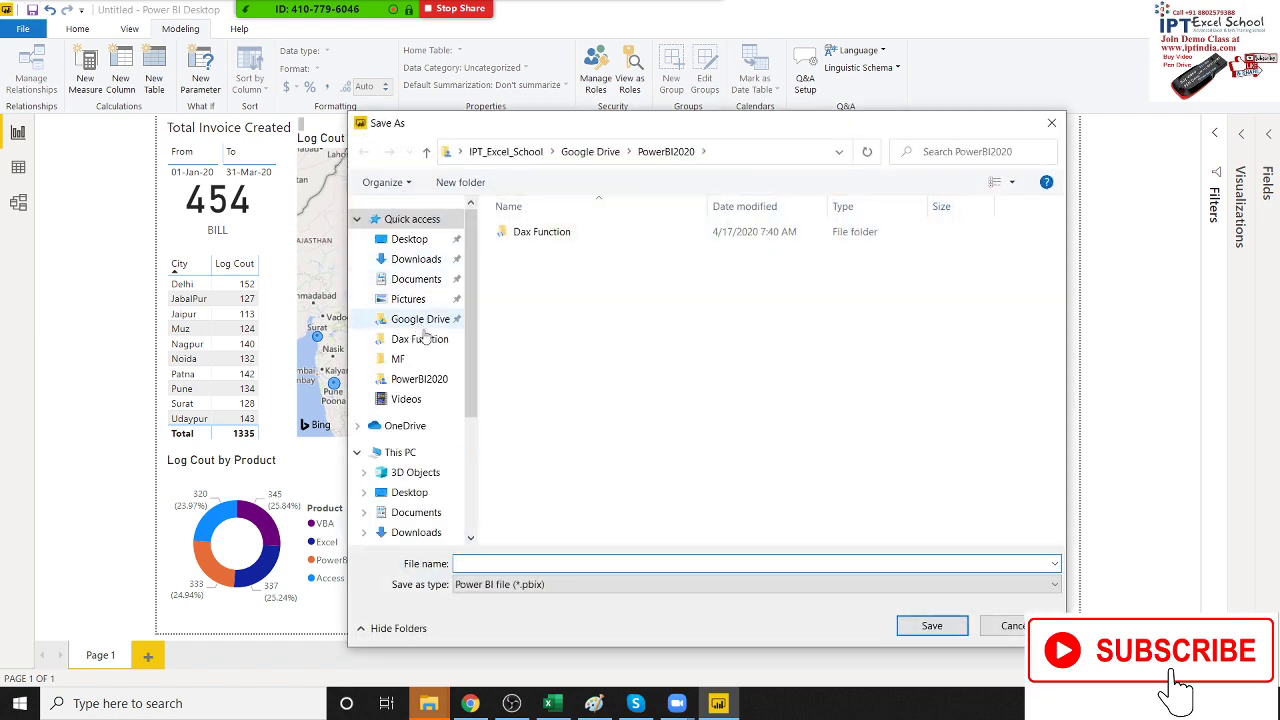
type("Dash")
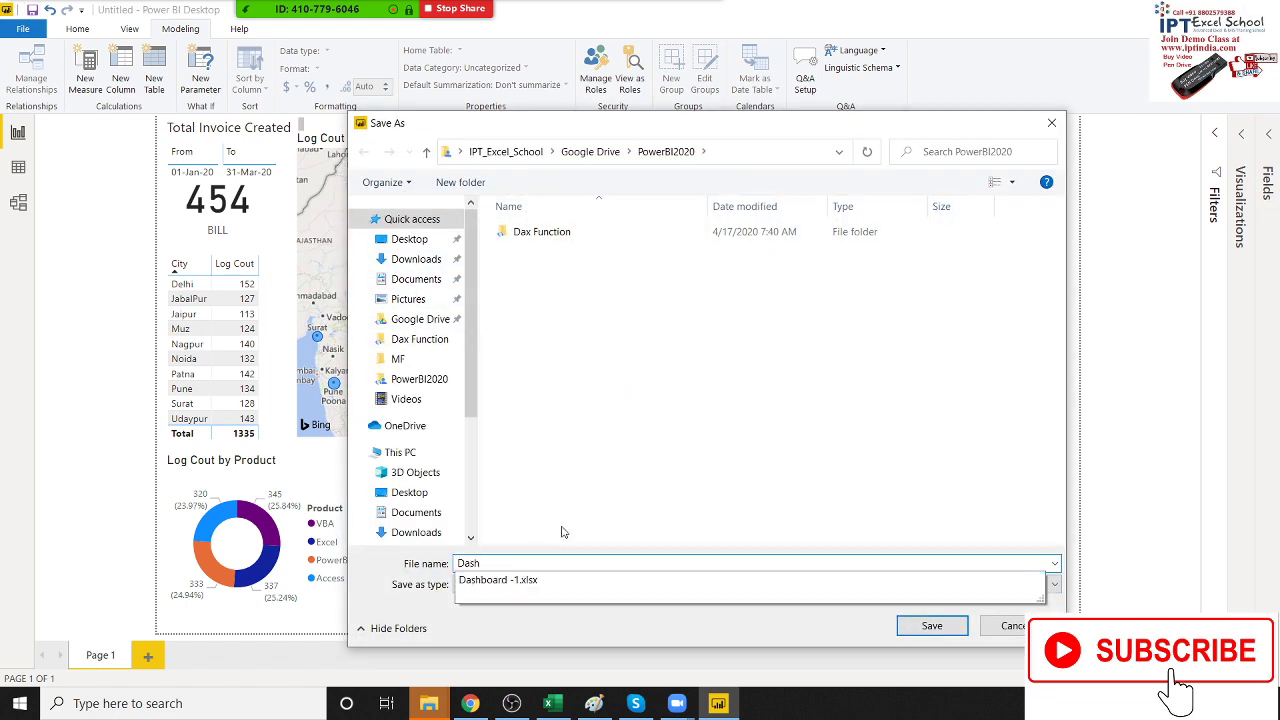
left_click(563, 580)
left_click(560, 584)
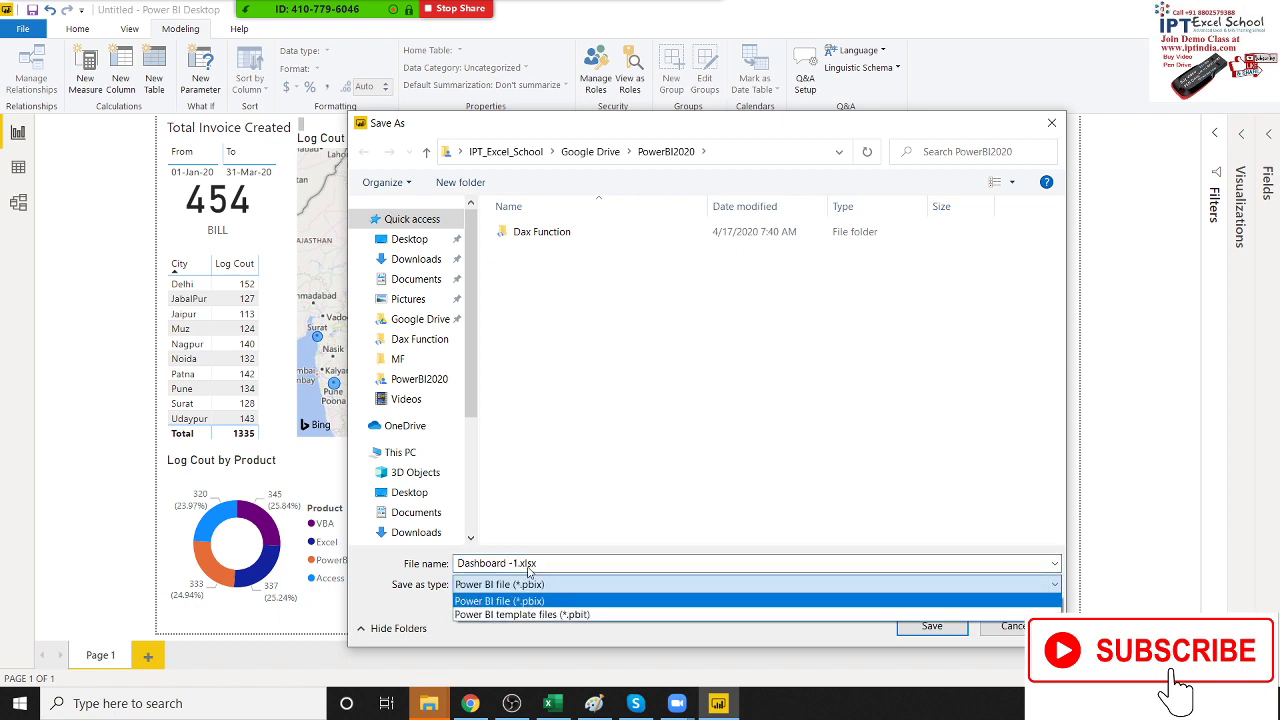
left_click(530, 591)
left_click(523, 565)
left_click(570, 565)
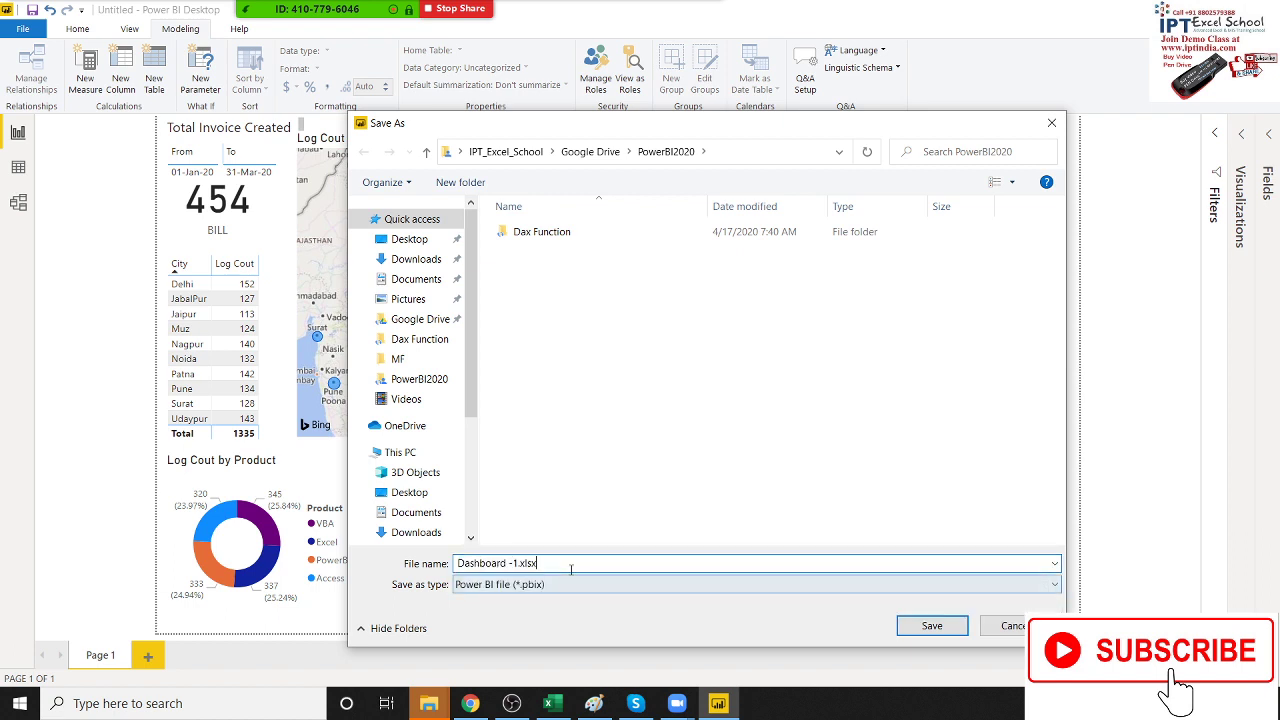
key("BackSpace")
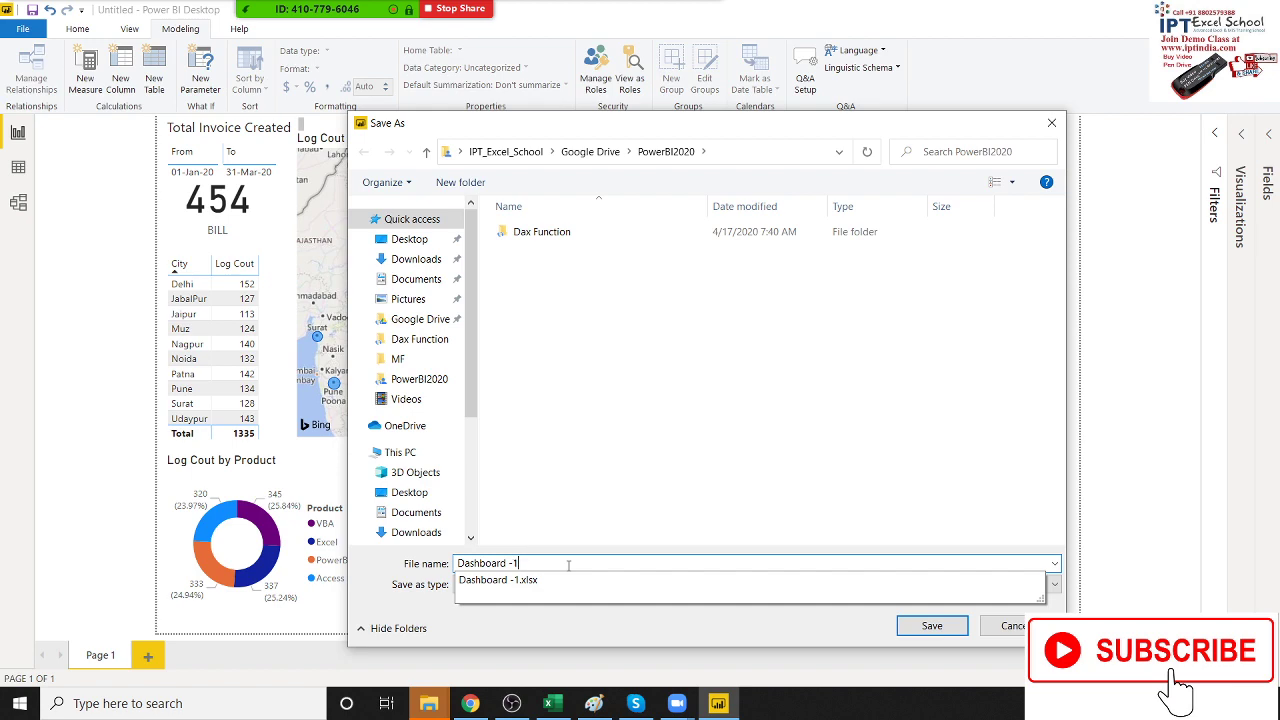
left_click(630, 619)
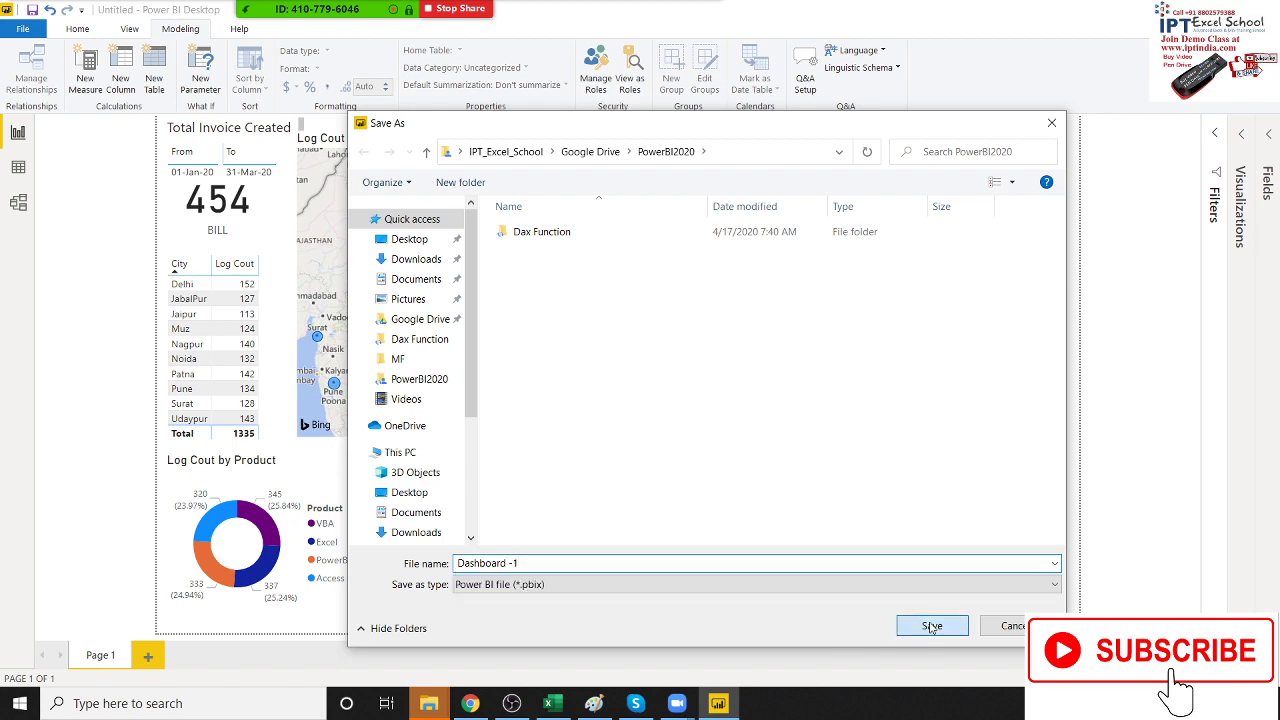
left_click(930, 626)
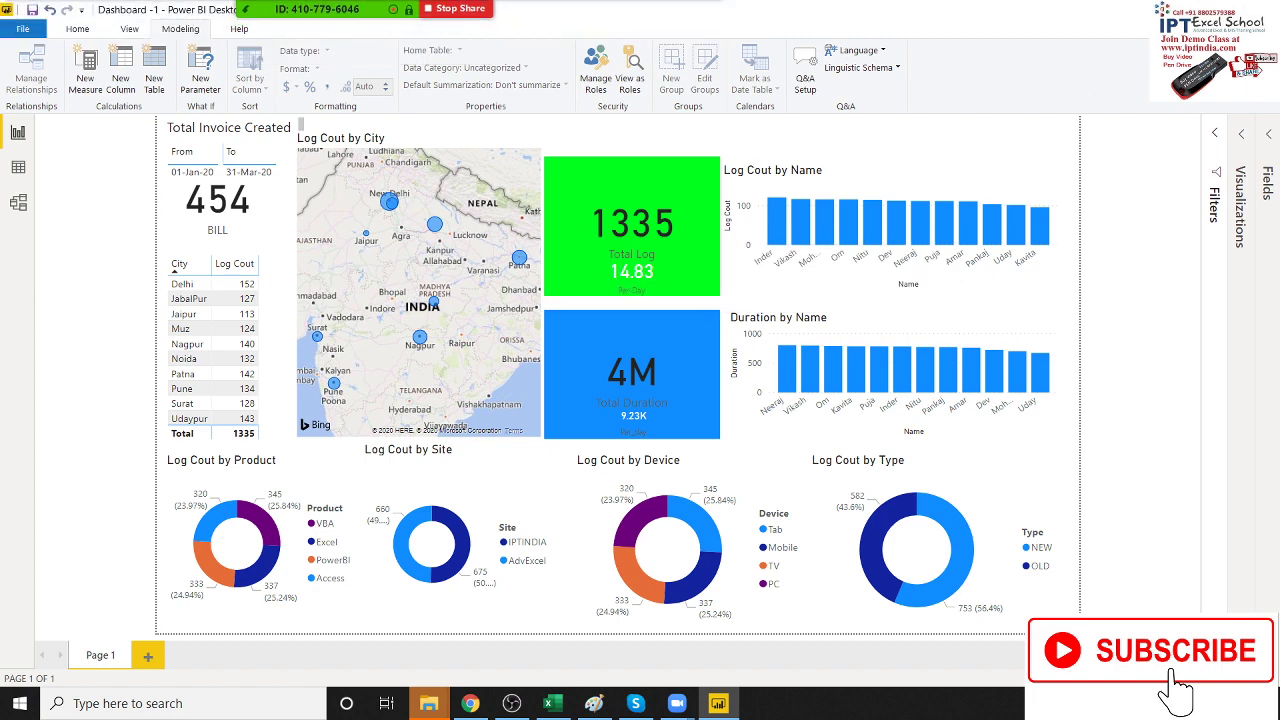
key("super+d")
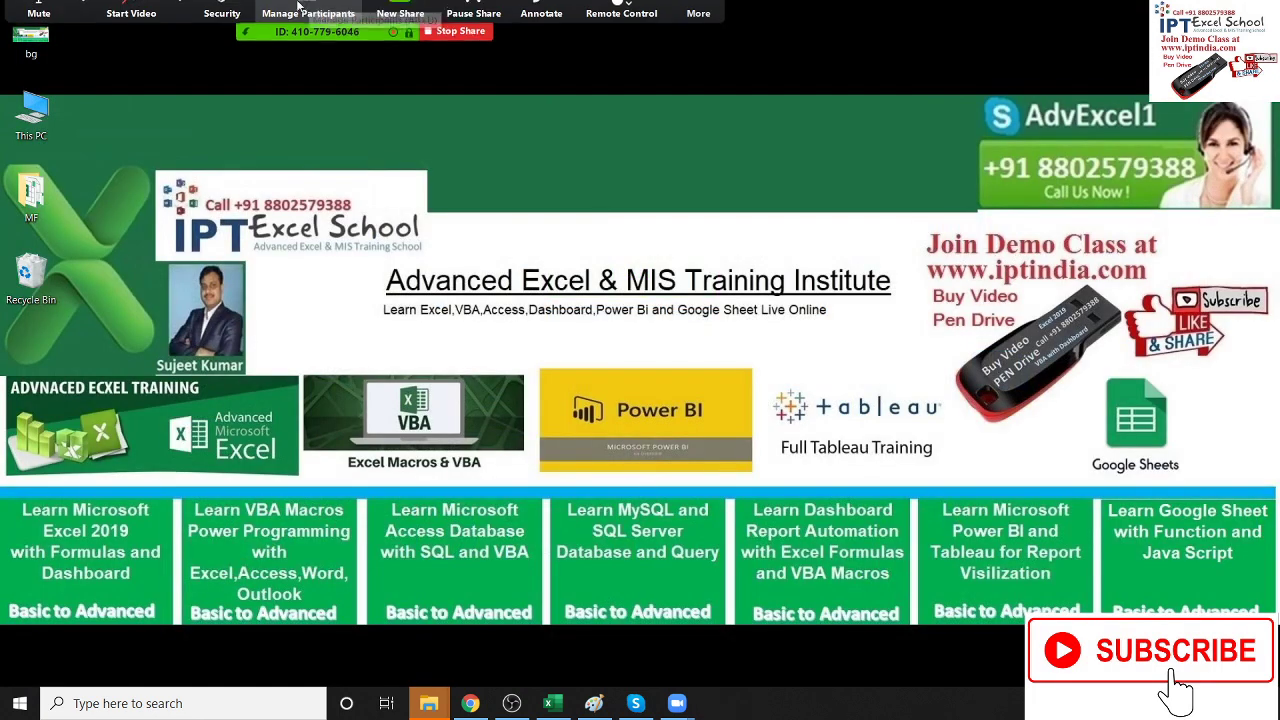
Step: End the Zoom meeting for all participants and bring OBS Studio to the front
left_click(698, 20)
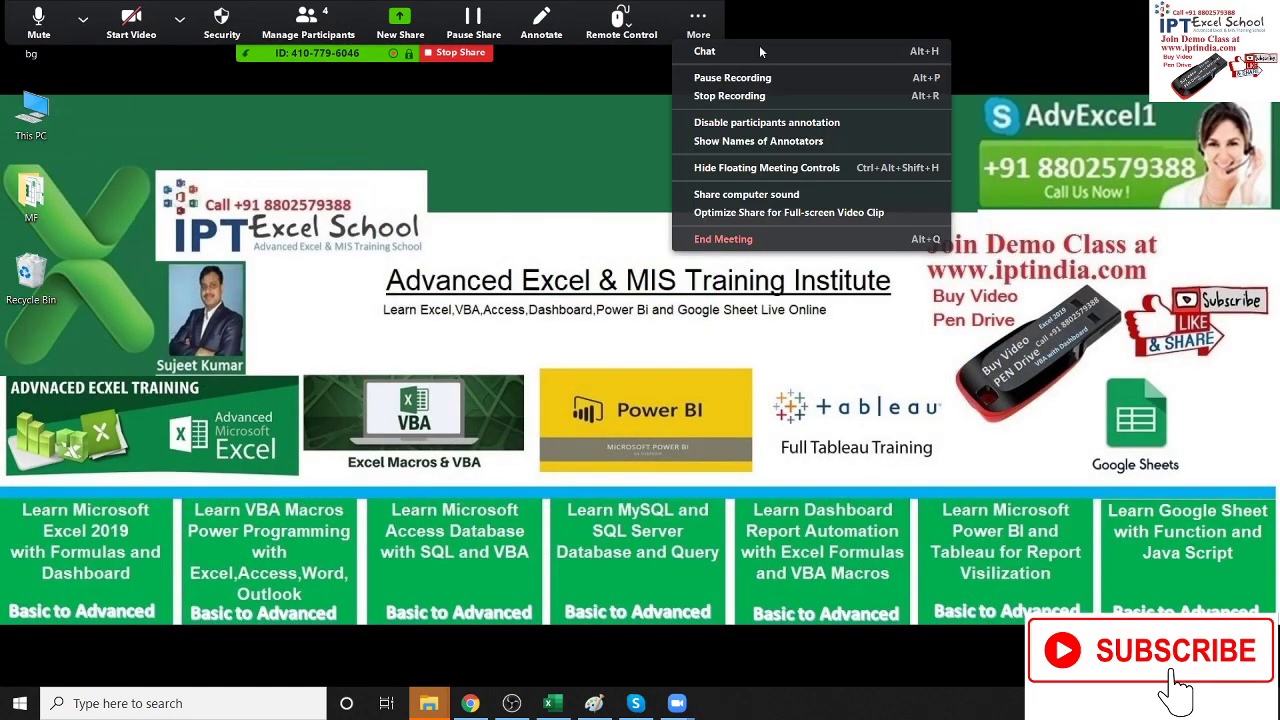
left_click(758, 240)
left_click(626, 409)
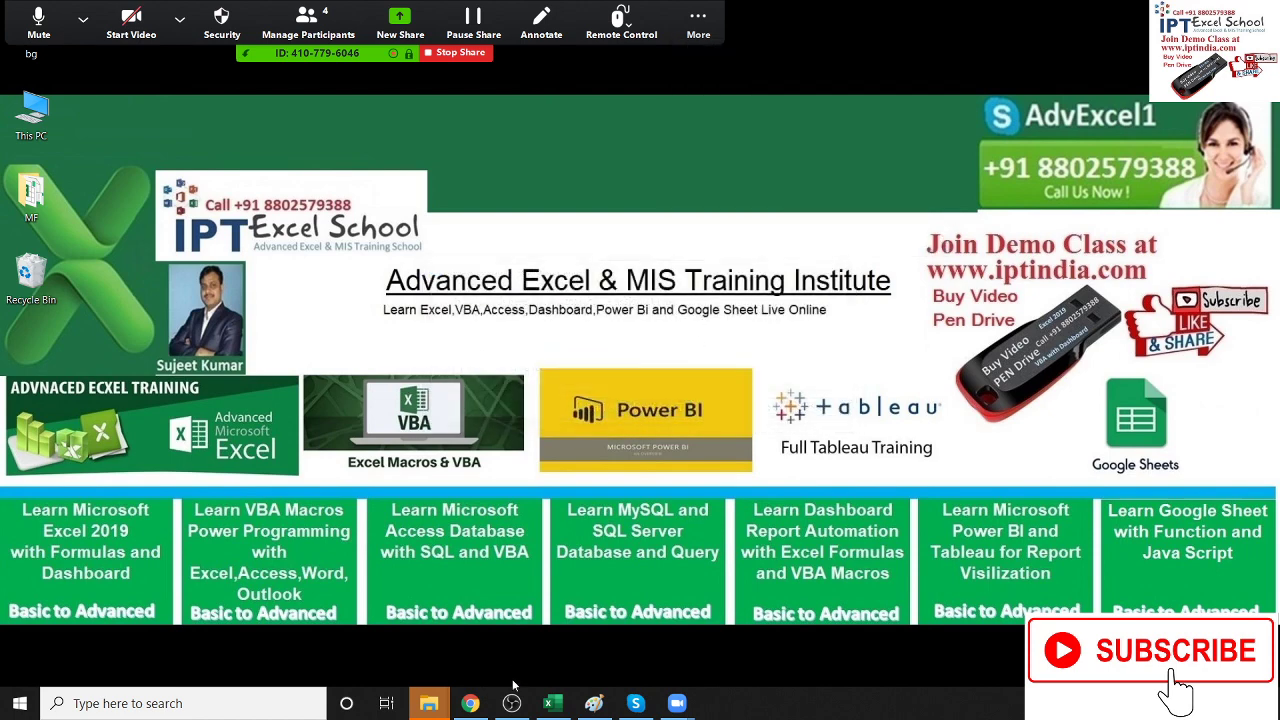
left_click(511, 703)
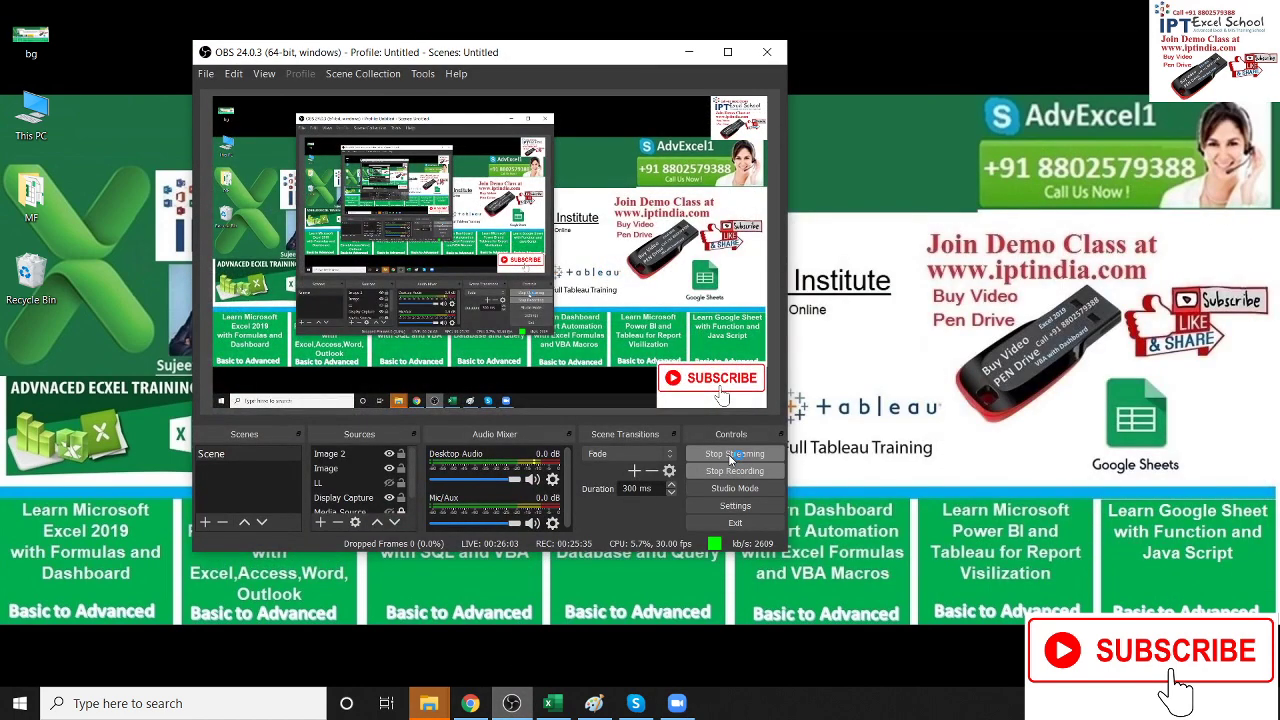